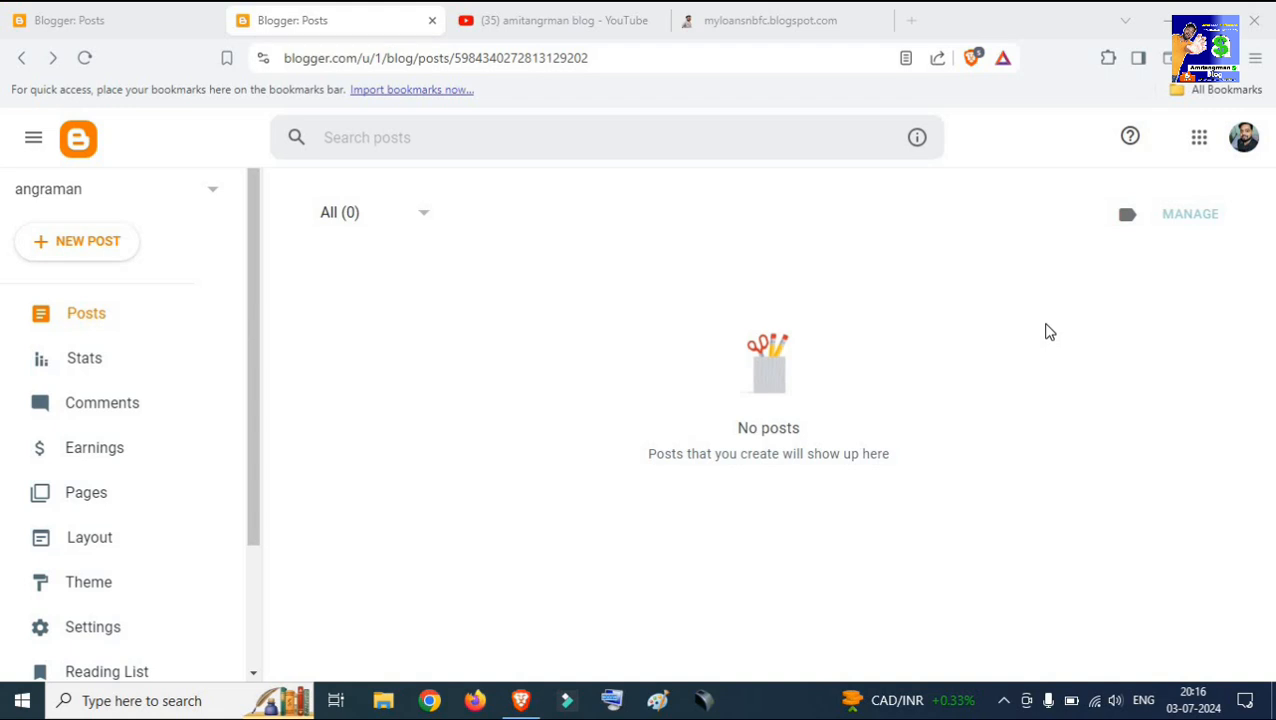
# Switch to the YouTube search results and set the Amitangrman Blog channel's notifications to All.
pyautogui.hotkey('ctrl', 'Tab')
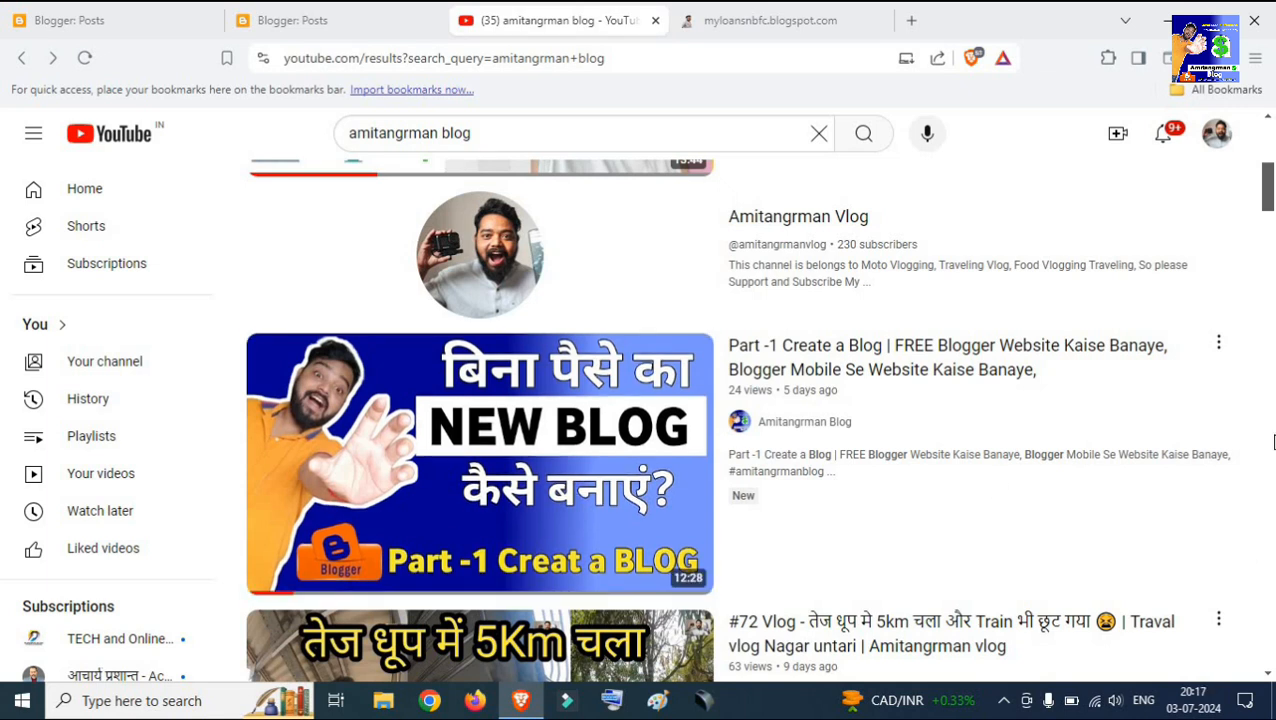
pyautogui.scroll(5, 1174, 356)
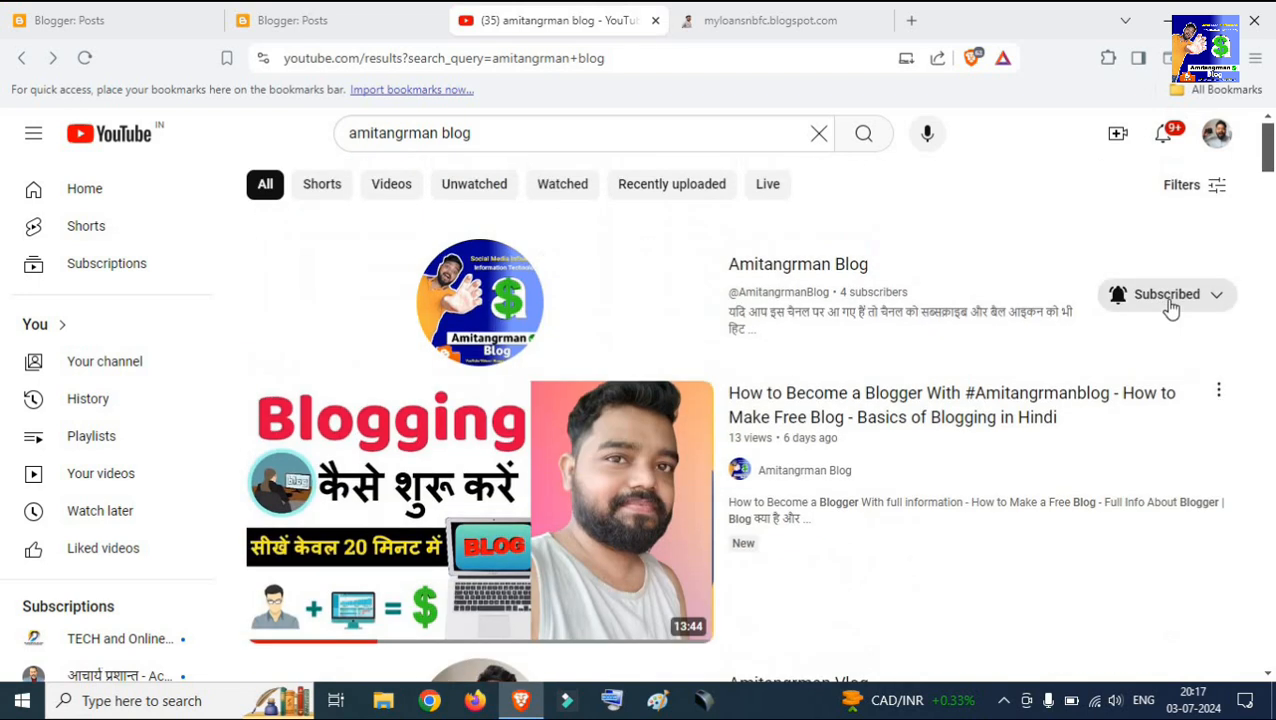
pyautogui.click(1168, 298)
pyautogui.click(1156, 336)
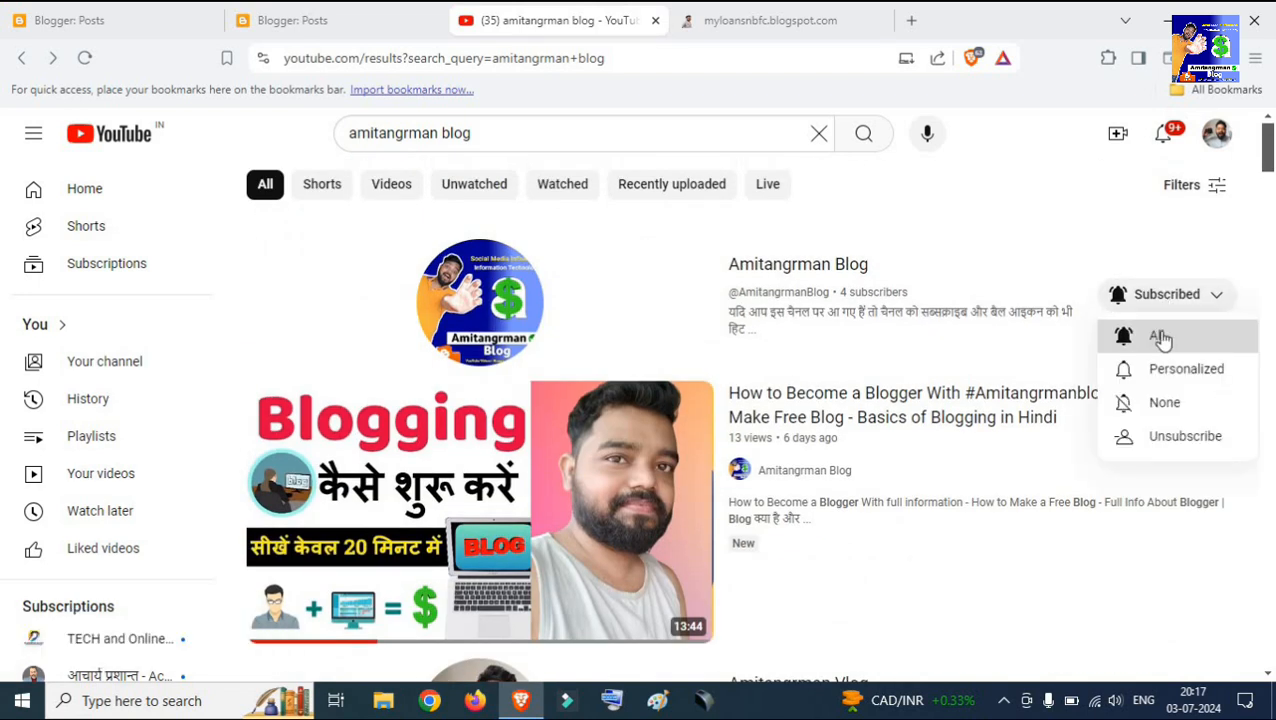
pyautogui.click(1153, 336)
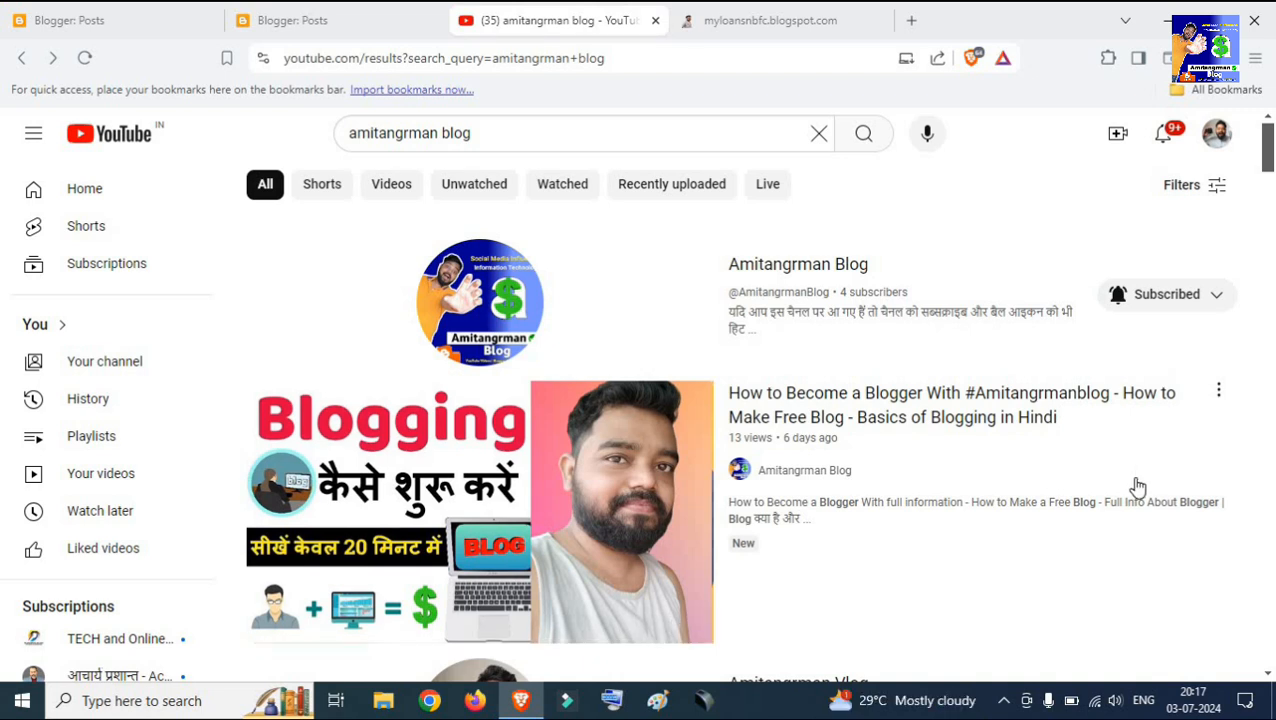
# Look through the Amitangrman Blog blogging tutorials in the YouTube search results.
pyautogui.moveTo(1137, 486)
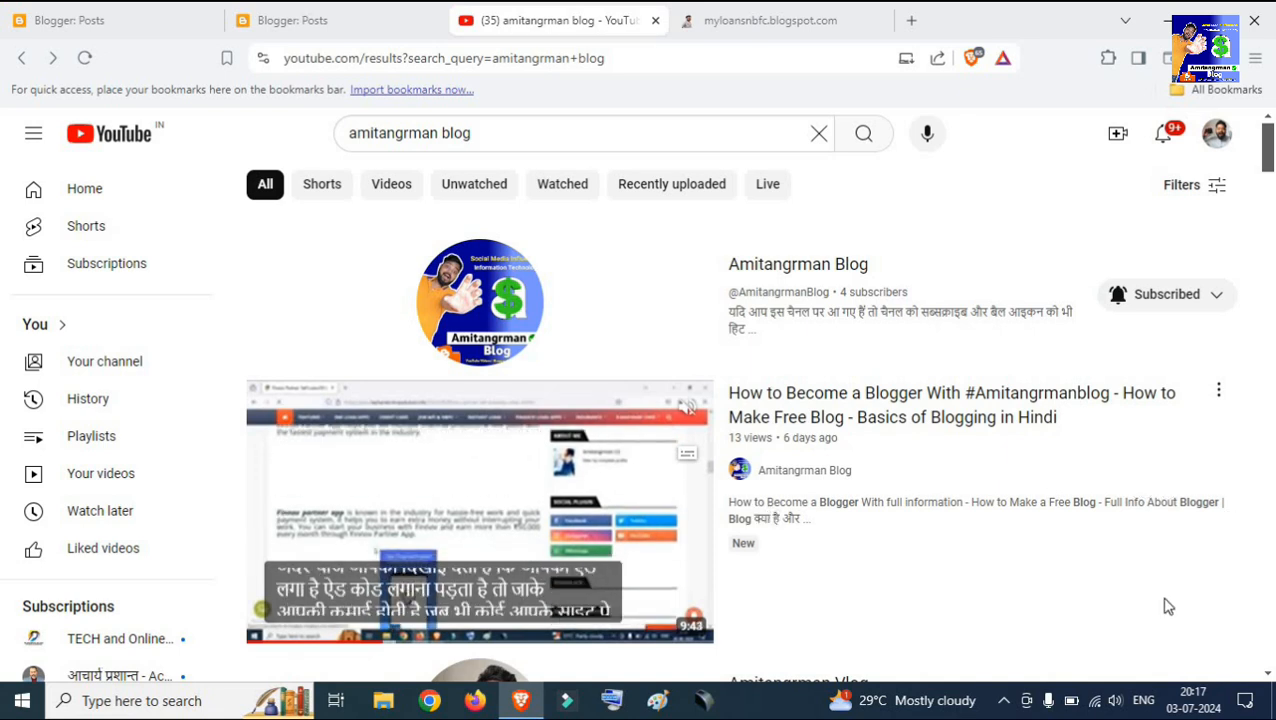
pyautogui.scroll(-4, 1037, 555)
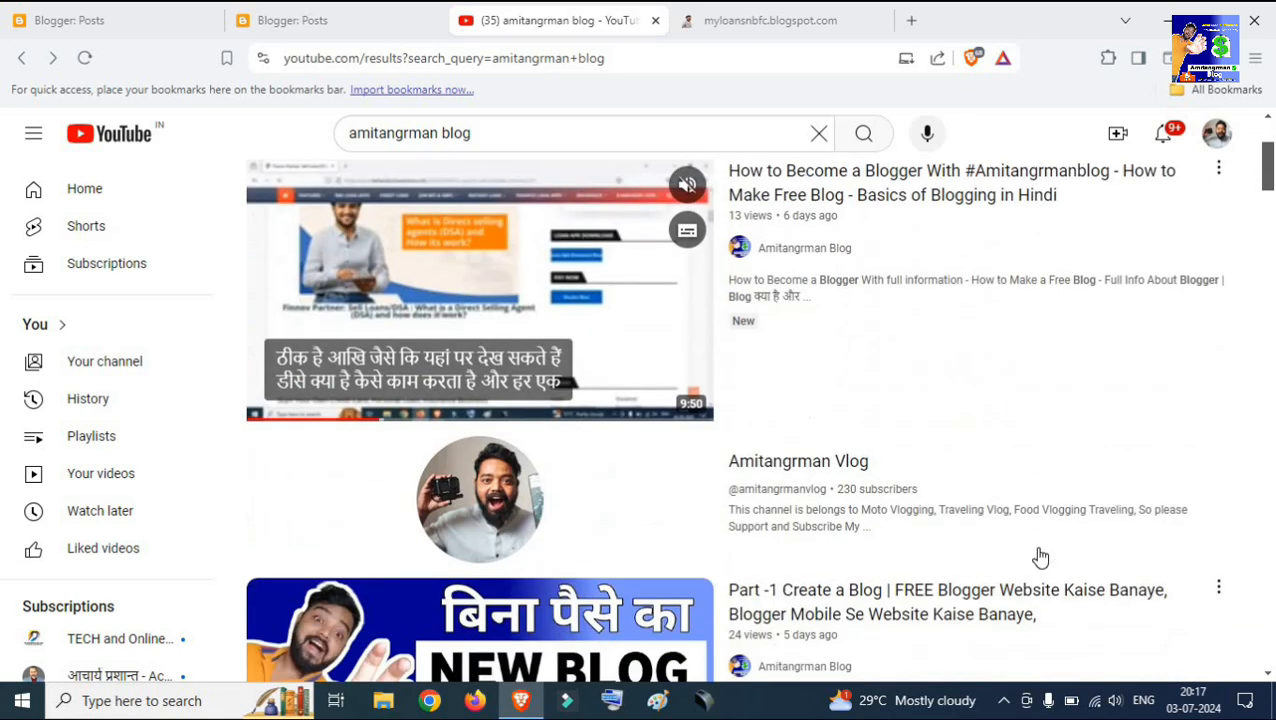
pyautogui.moveTo(808, 585)
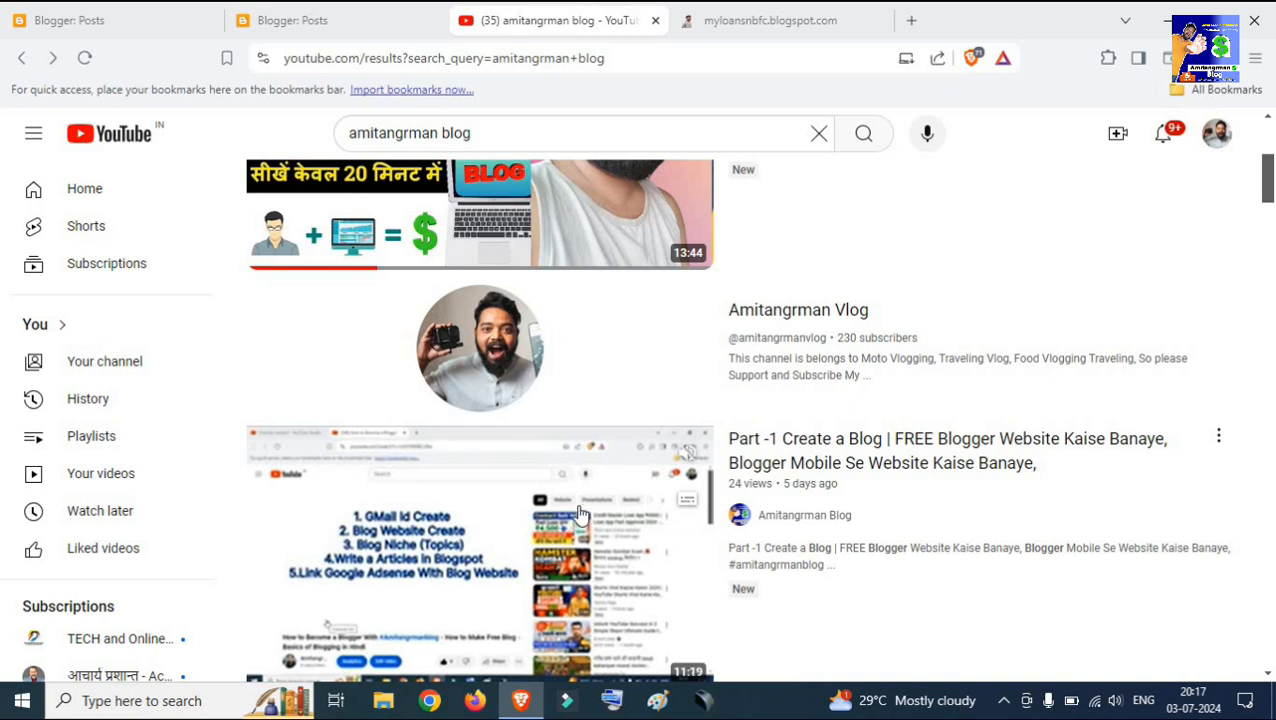
# Return to the angraman blog in Blogger and open its settings.
pyautogui.click(350, 20)
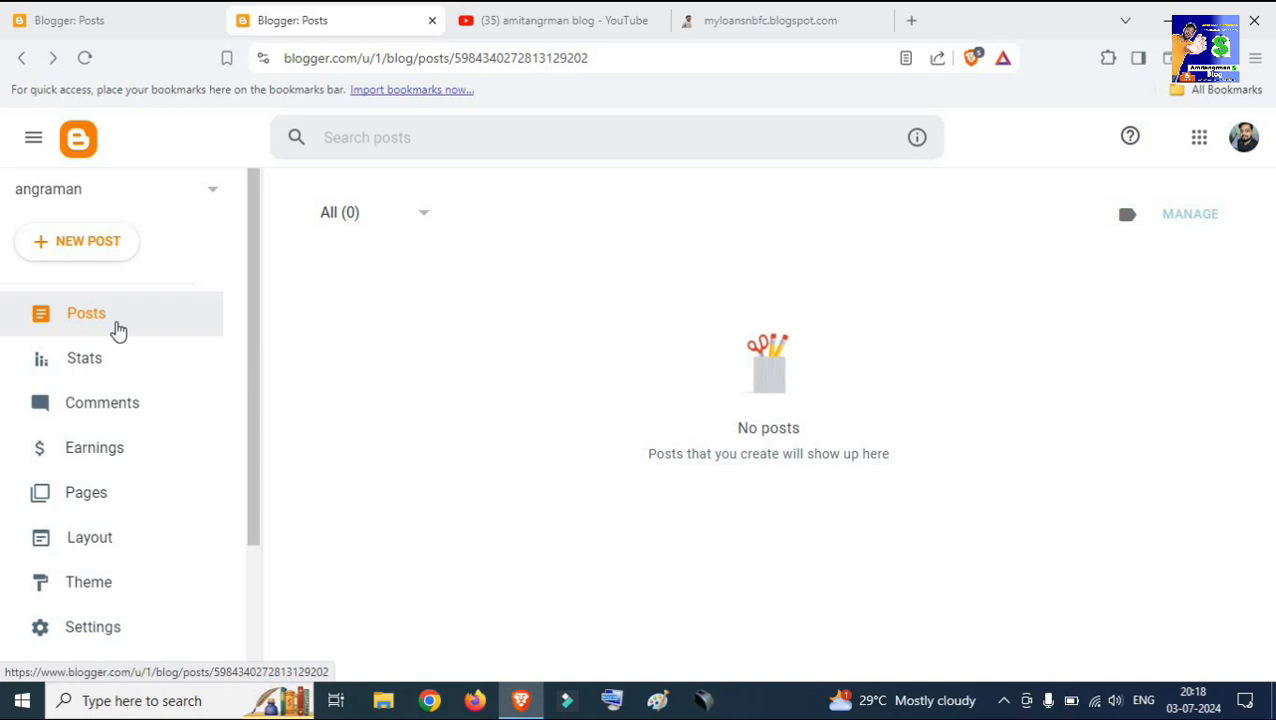
pyautogui.click(88, 636)
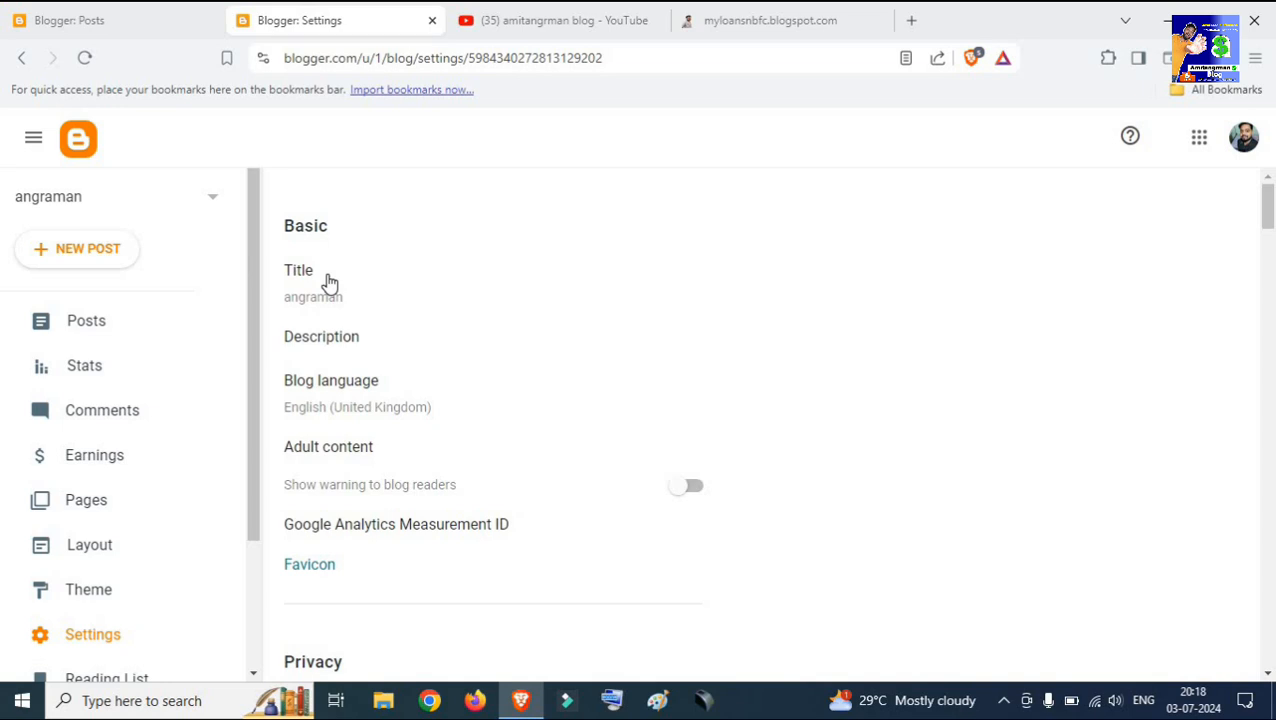
# Switch to the myloansnbfc.blogspot.com site and examine its full web address and home page.
pyautogui.click(775, 21)
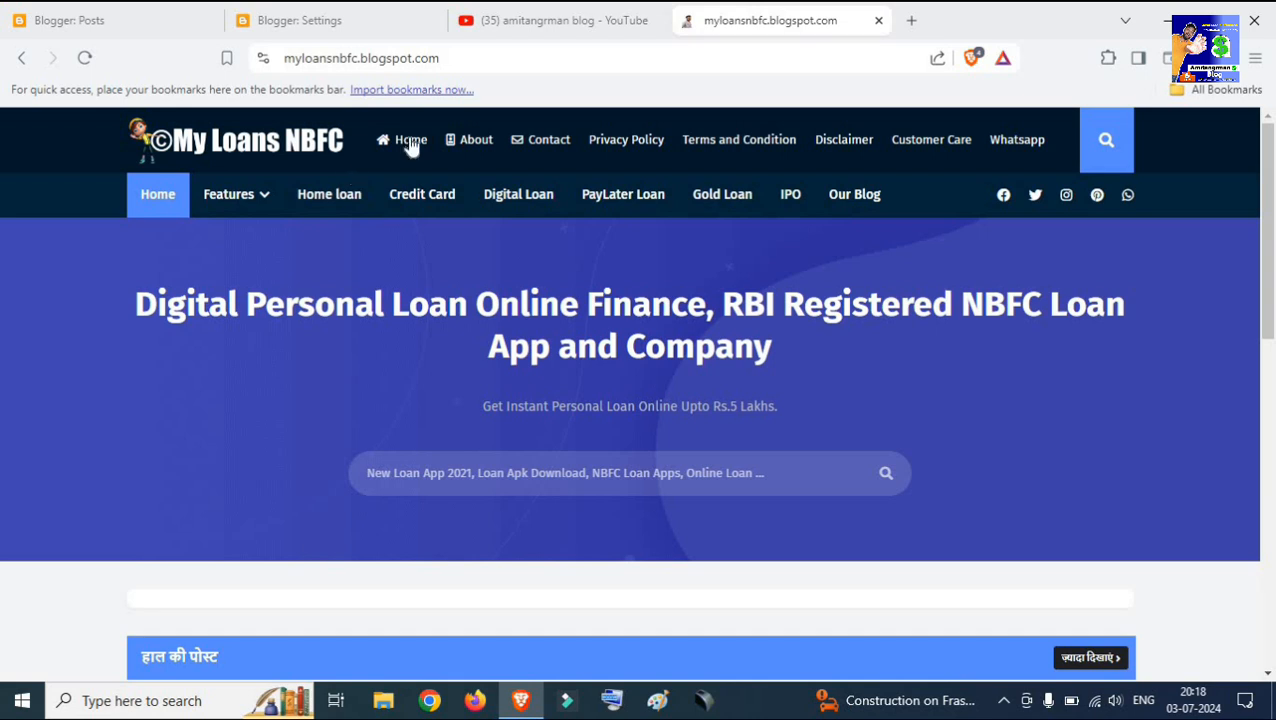
pyautogui.click(481, 58)
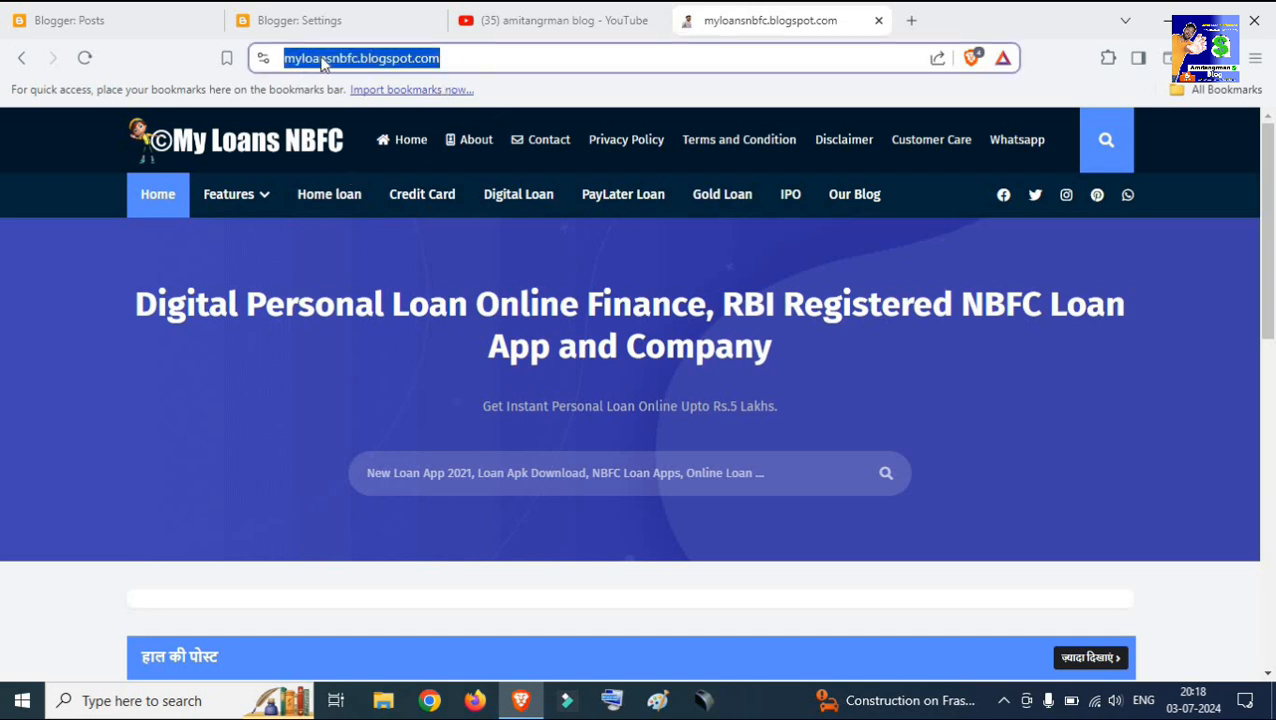
pyautogui.click(501, 58)
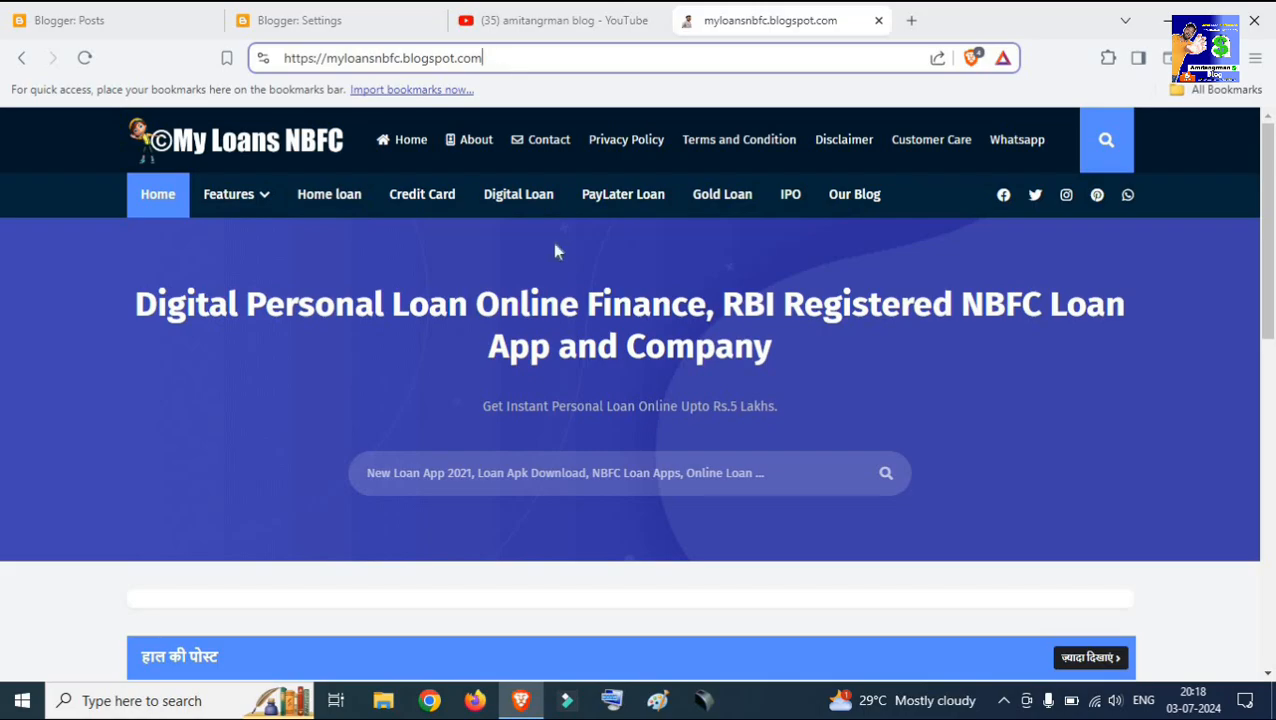
pyautogui.scroll(-4, 507, 379)
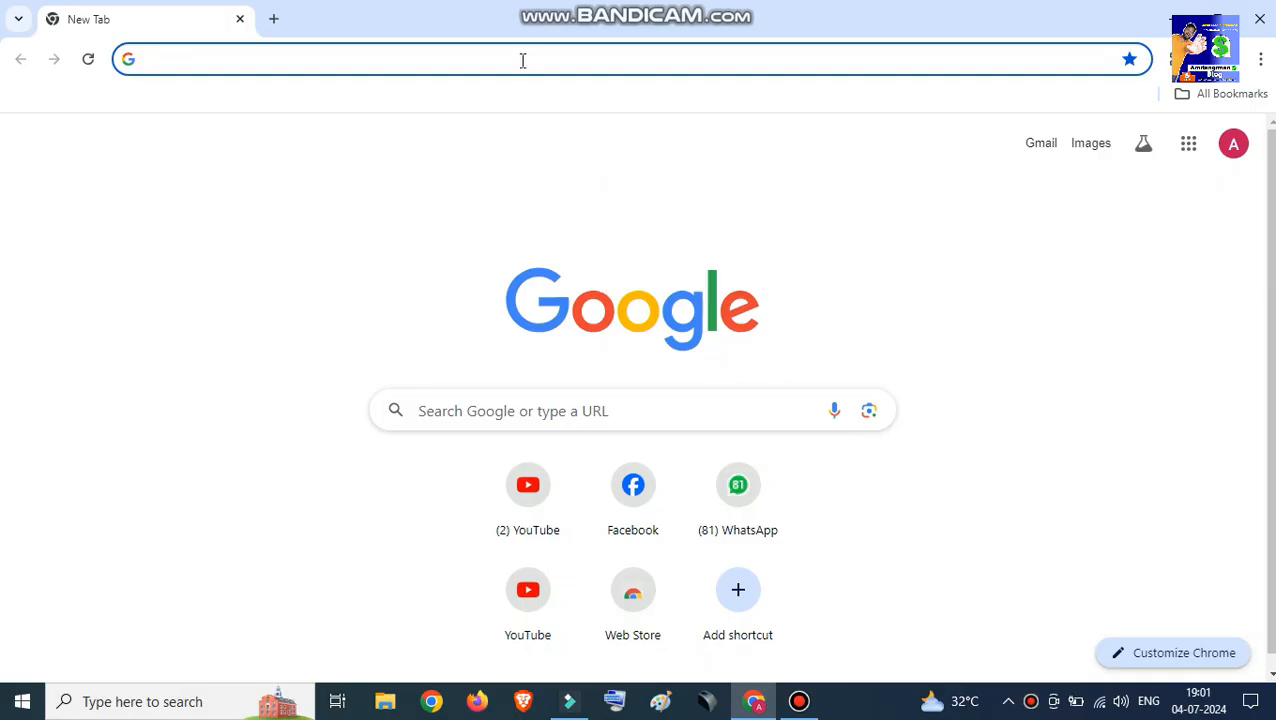
# In Chrome, search Google for "tech and online solution" and open the techandonlinesolution.info website.
pyautogui.click(516, 415)
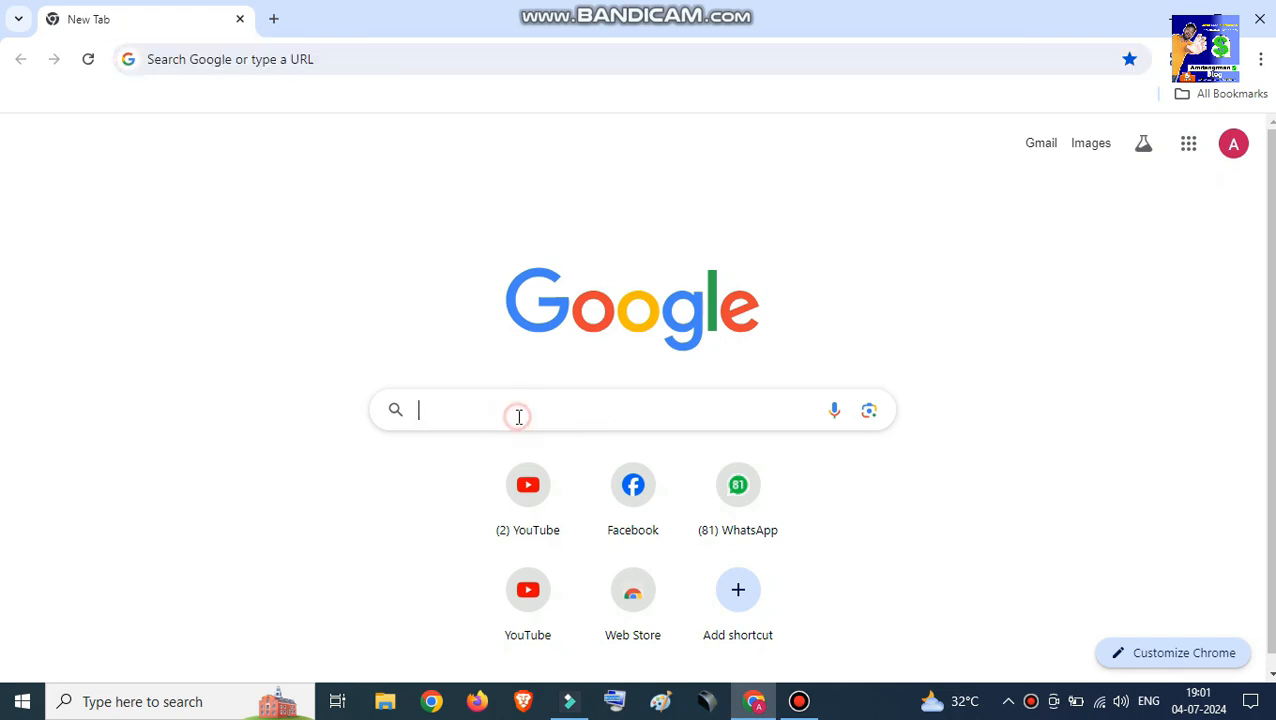
pyautogui.write('tech and')
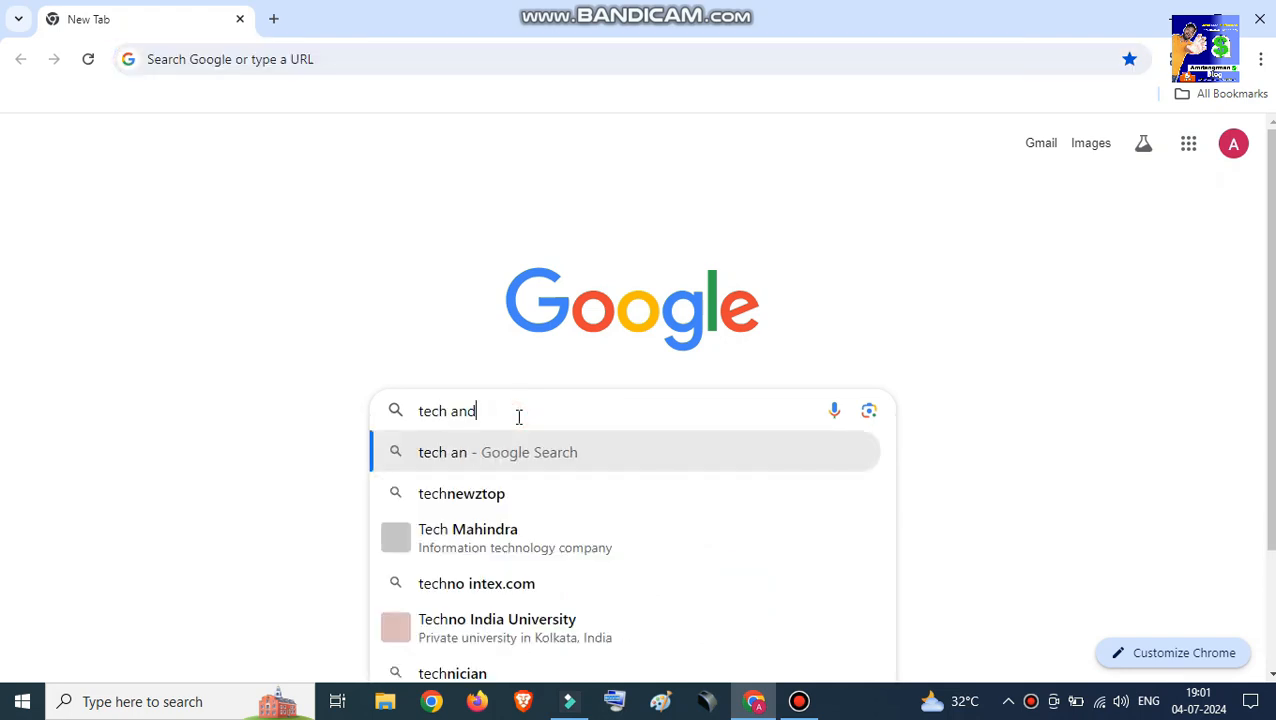
pyautogui.write(' online s')
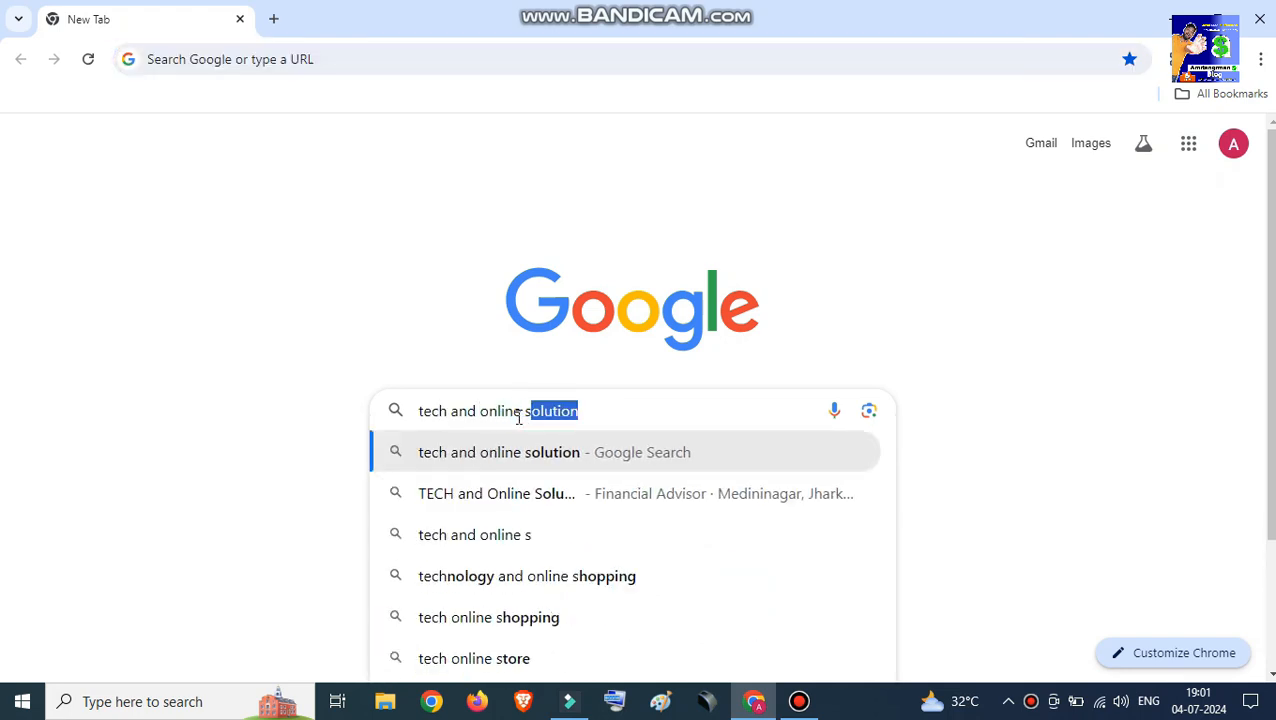
pyautogui.press('Return')
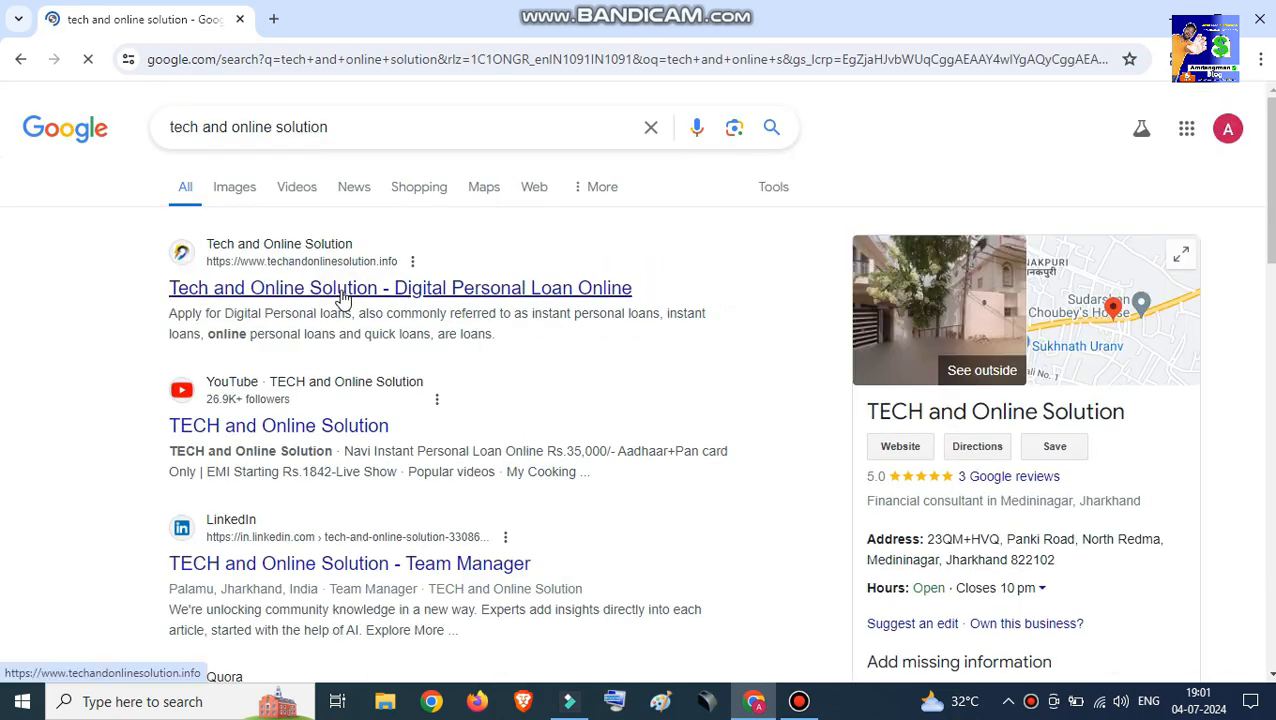
pyautogui.click(343, 297)
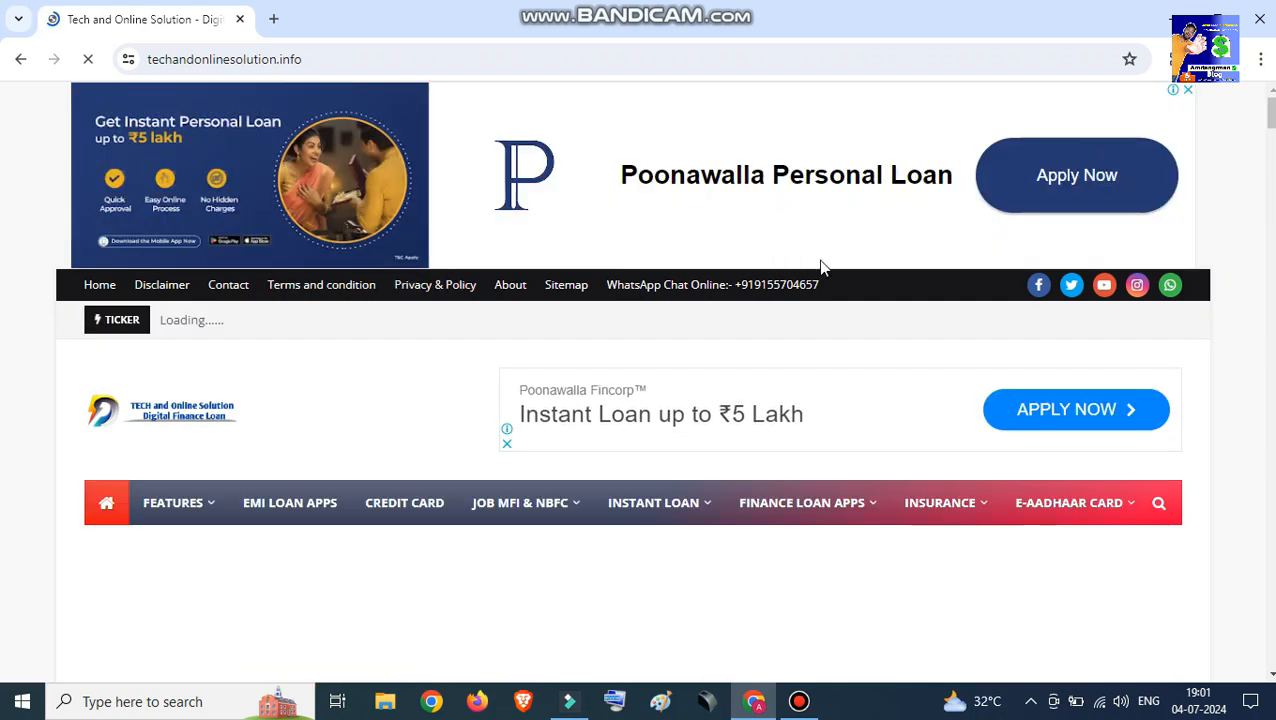
# Look through the Tech and Online Solution home page, including its featured posts, recent posts and sidebar widgets.
pyautogui.scroll(-1, 820, 267)
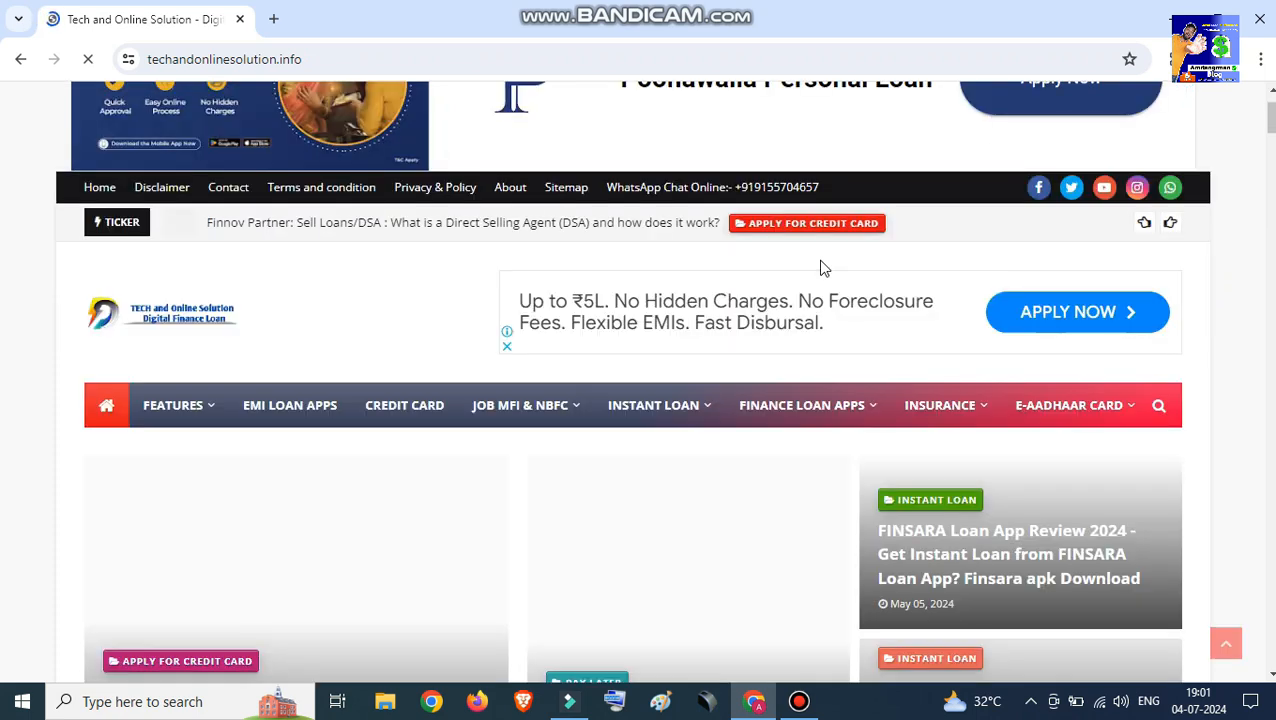
pyautogui.scroll(-1, 895, 452)
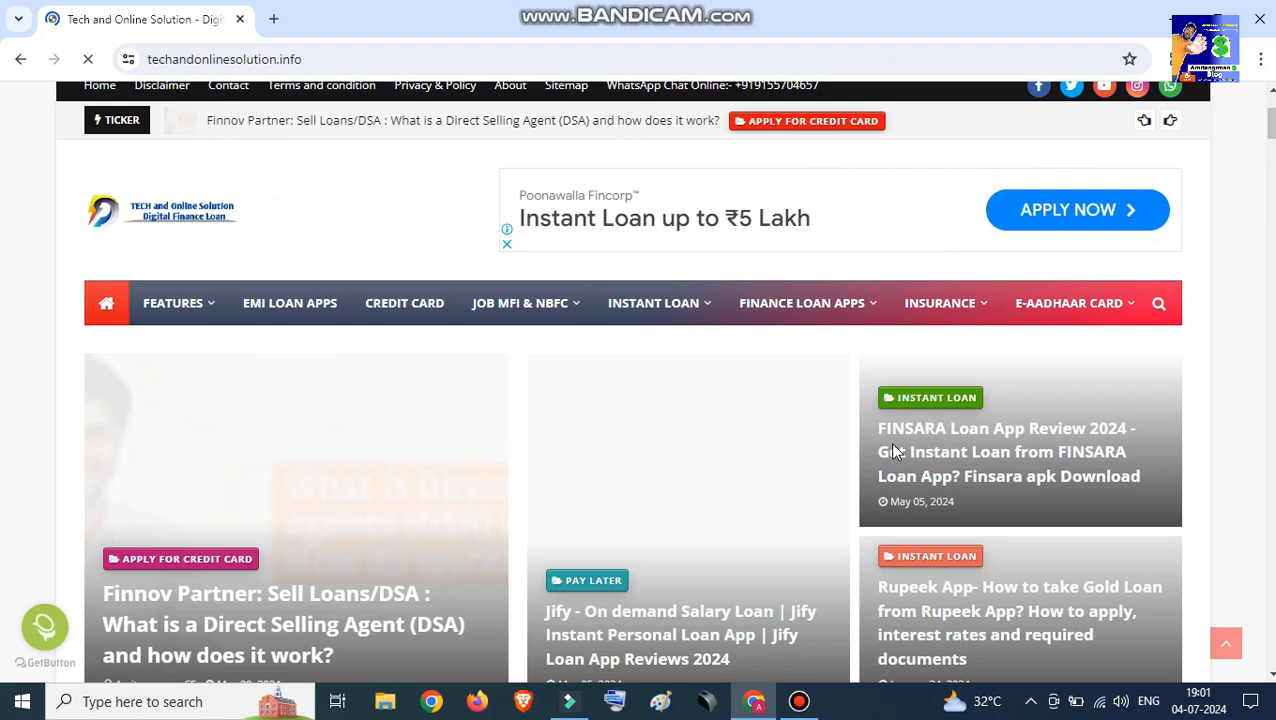
pyautogui.scroll(-3, 895, 452)
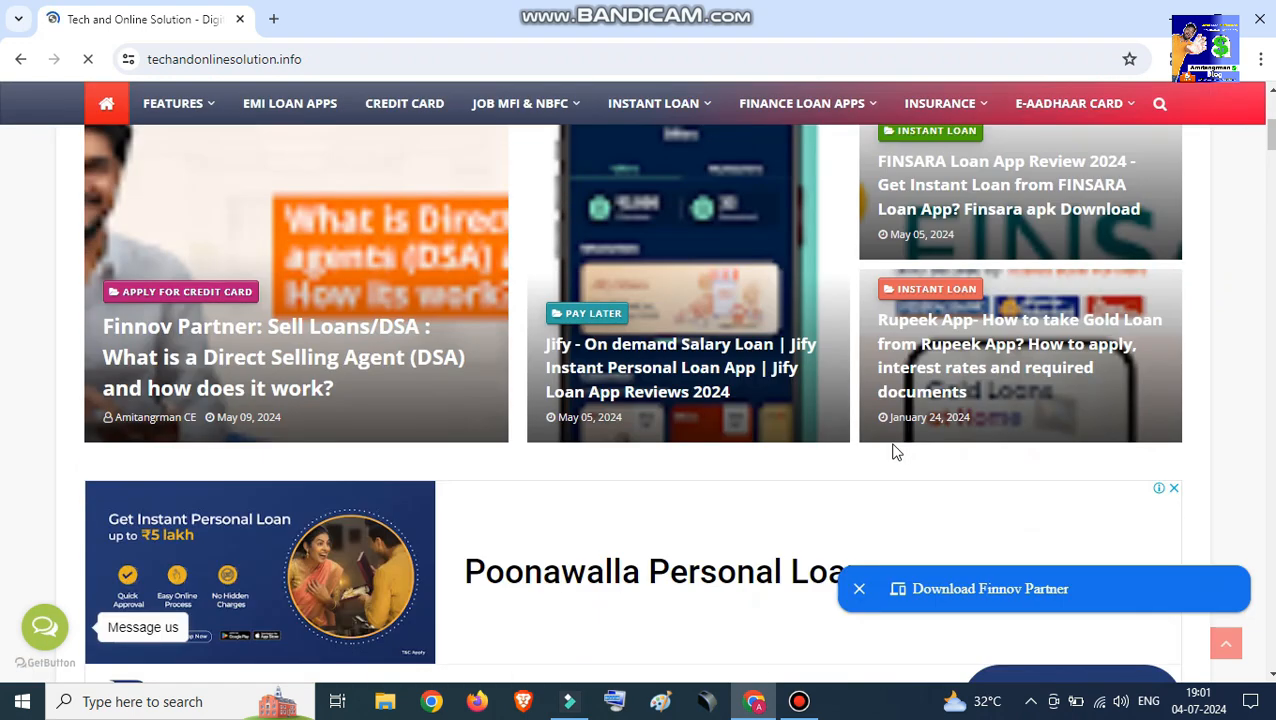
pyautogui.scroll(-4, 895, 452)
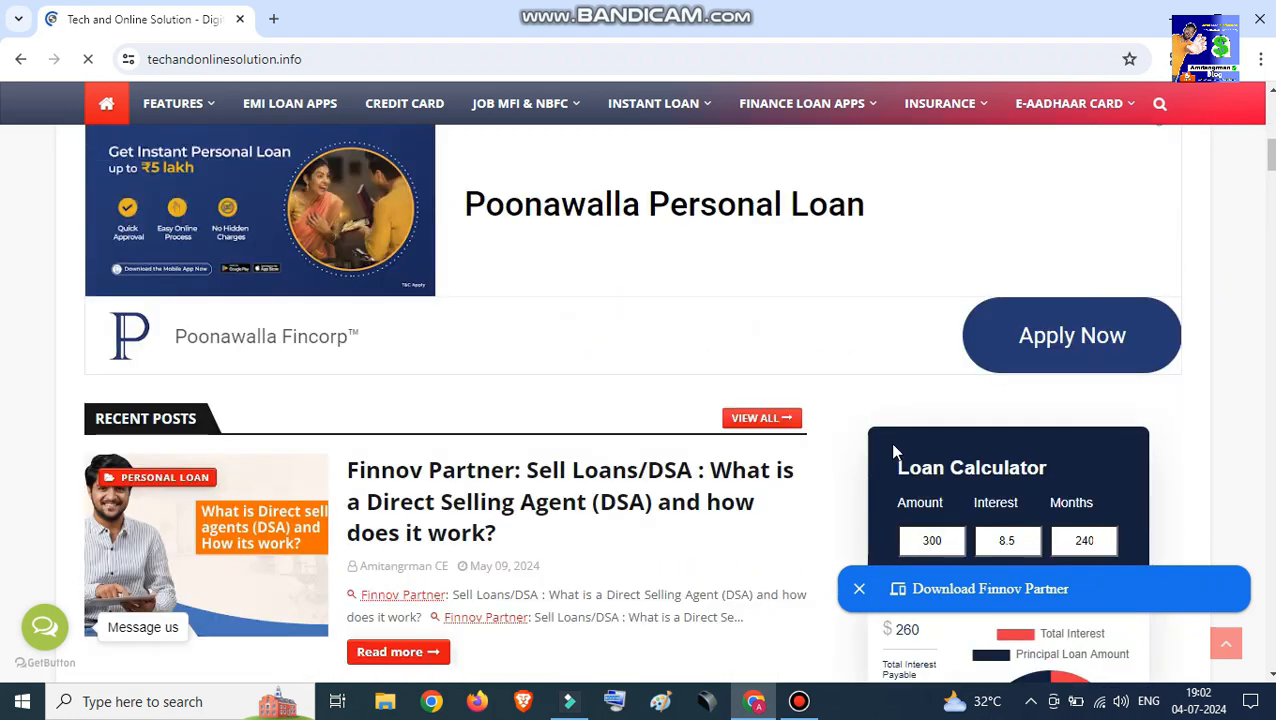
pyautogui.scroll(-5, 895, 452)
pyautogui.scroll(-2, 895, 452)
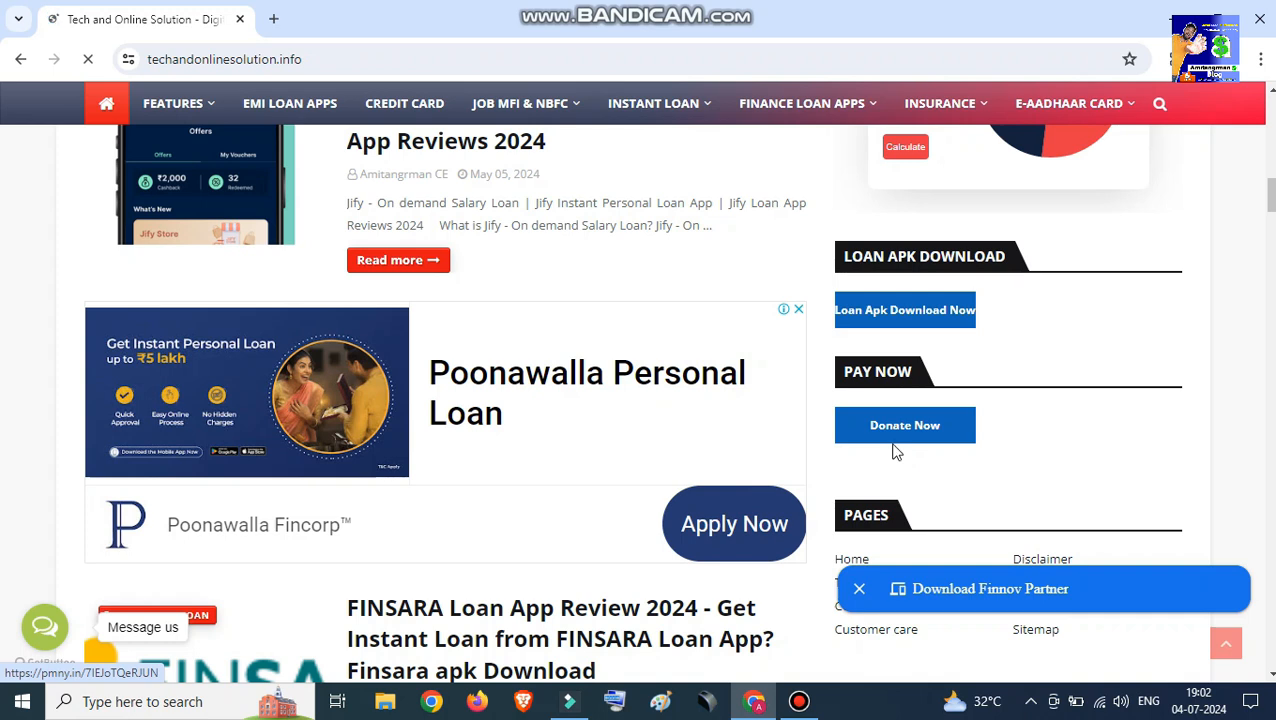
pyautogui.scroll(-4, 891, 450)
# Close the full-page ad and select the website's domain address.
pyautogui.click(385, 58)
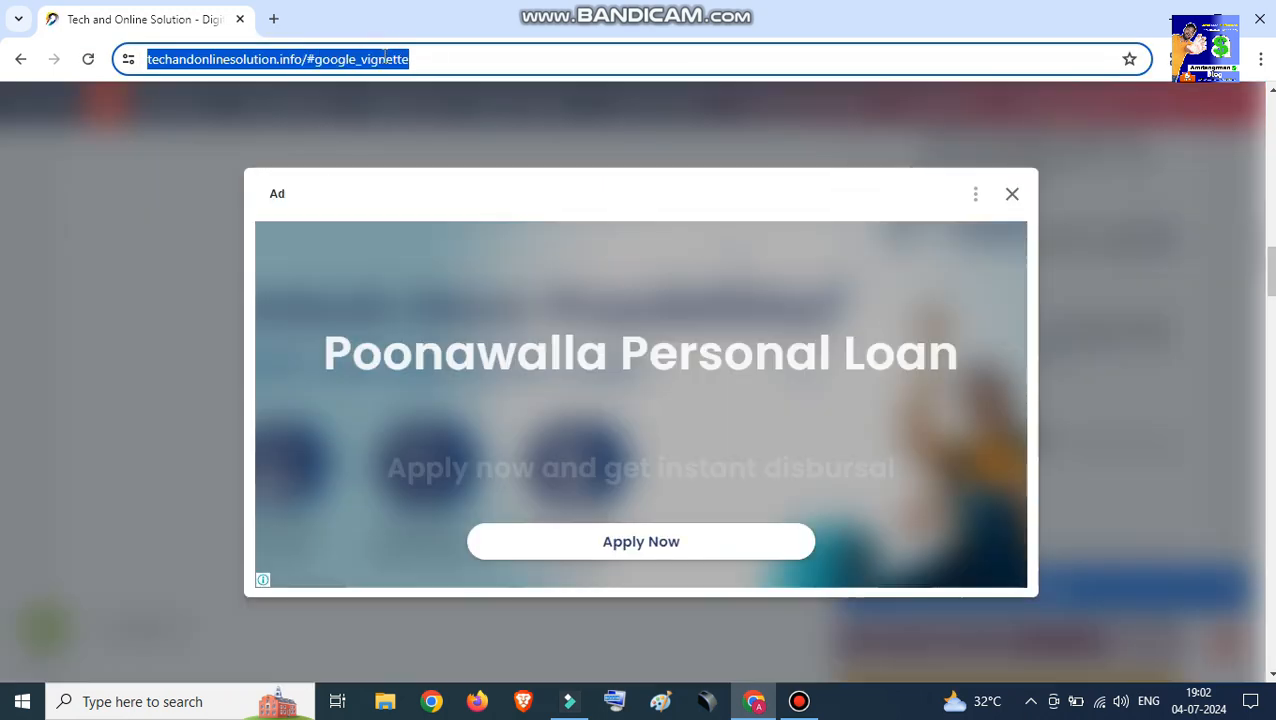
pyautogui.click(1013, 196)
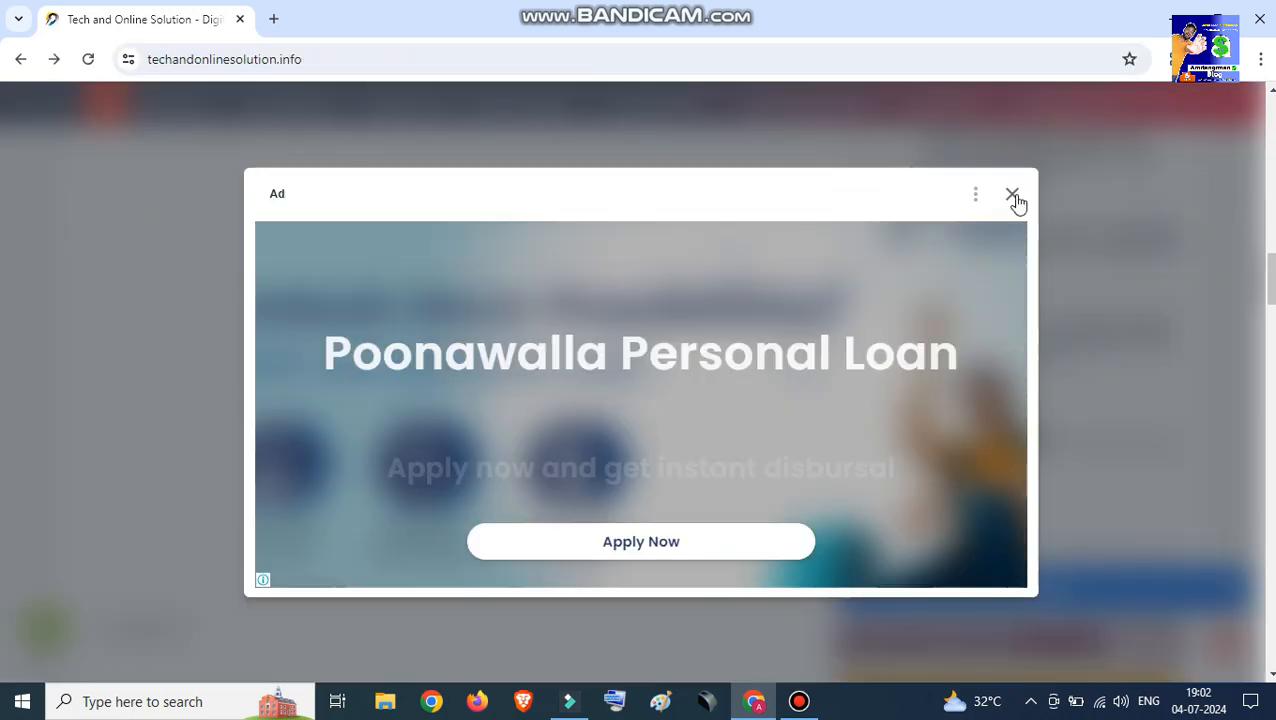
pyautogui.click(460, 50)
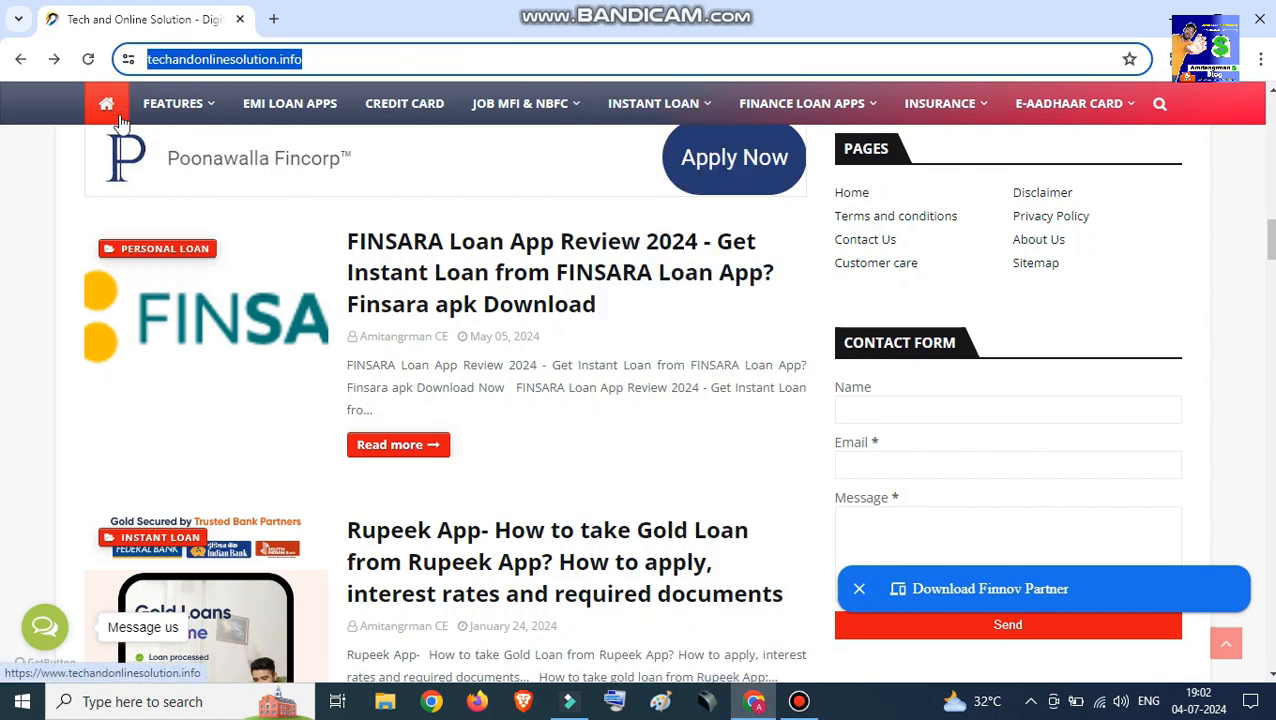
# Examine the home page's header links, main navigation bar and the Instant Loan submenu.
pyautogui.scroll(8, 541, 290)
pyautogui.scroll(5, 543, 295)
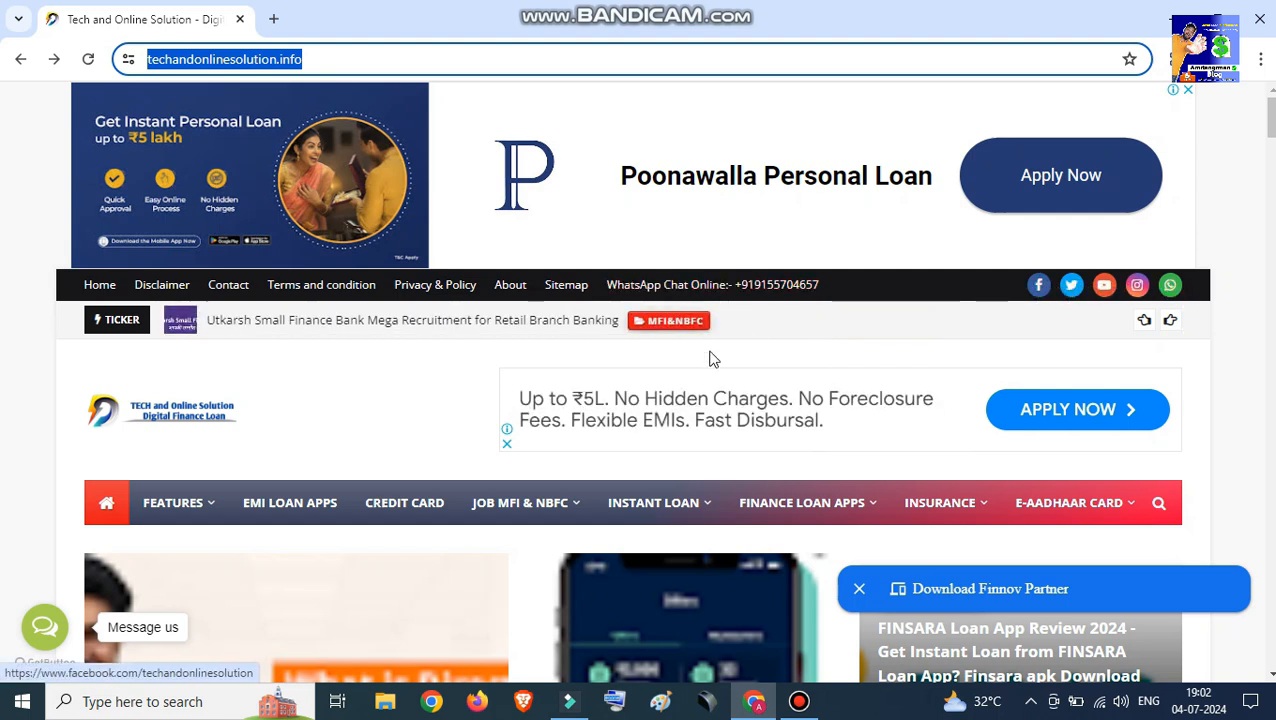
pyautogui.scroll(-1, 671, 380)
pyautogui.scroll(-3, 671, 380)
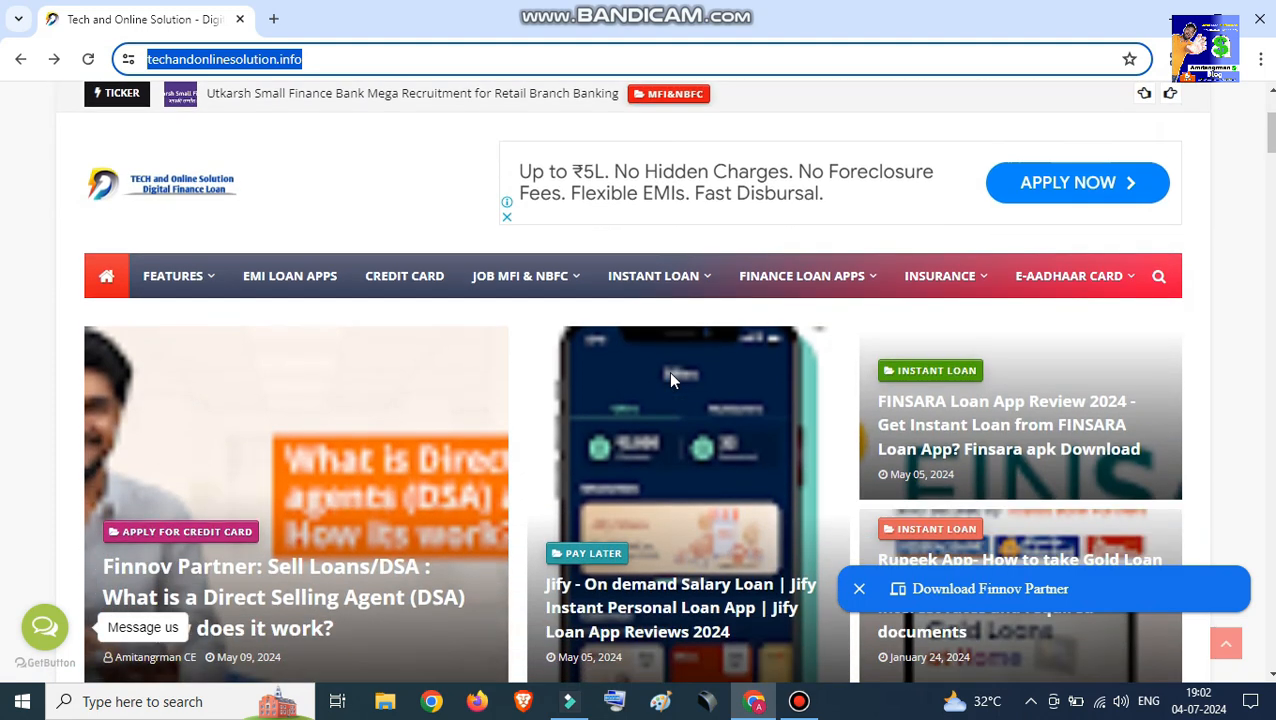
pyautogui.scroll(3, 671, 380)
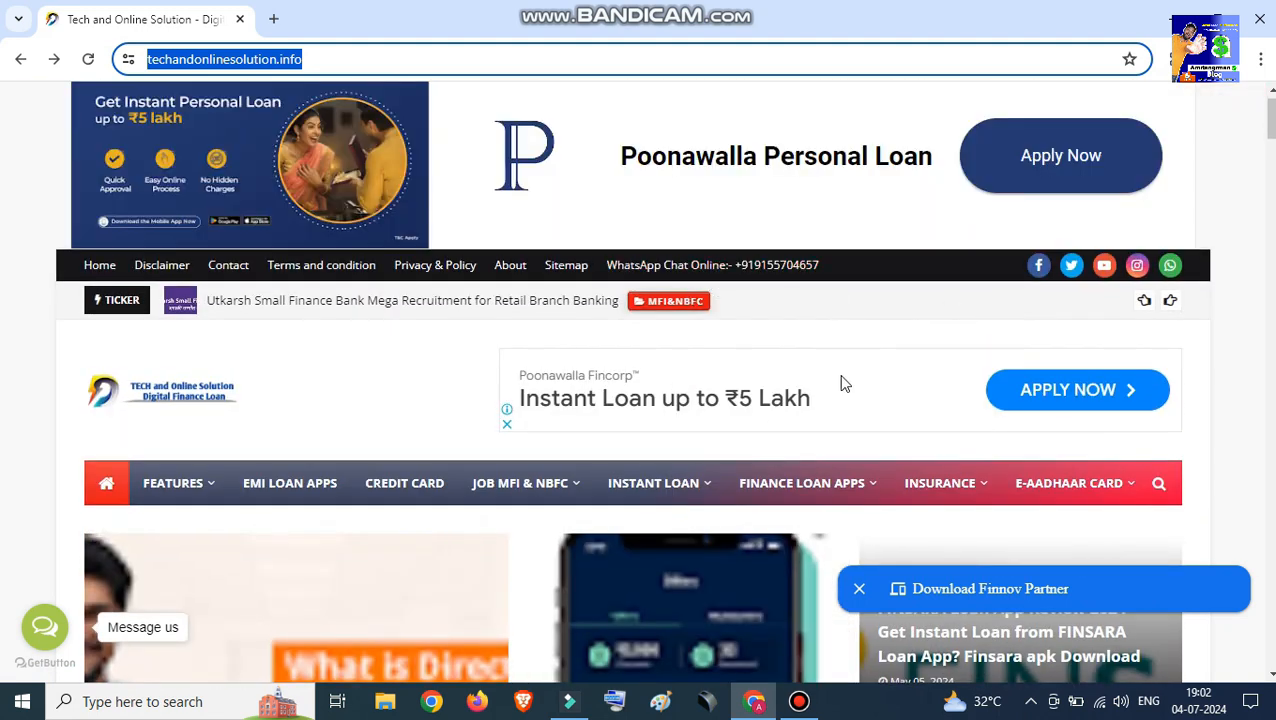
pyautogui.moveTo(507, 416)
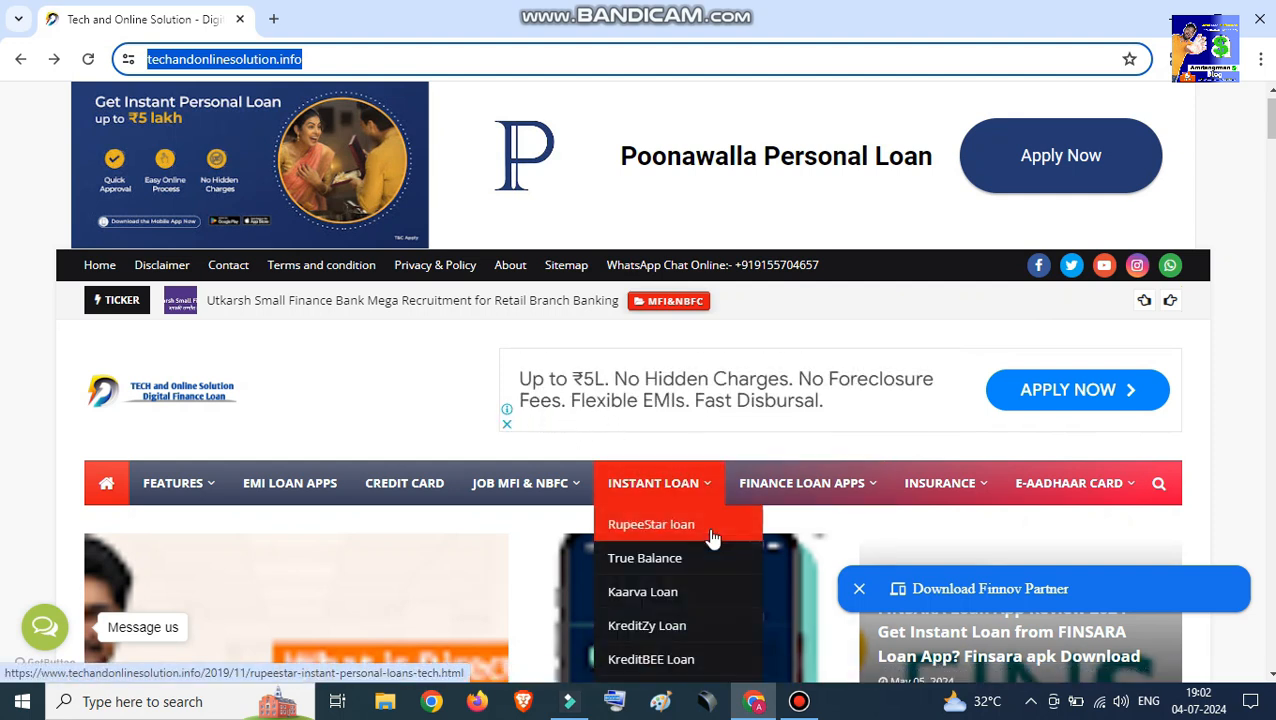
# Open the Jify On demand Salary Loan article from the recent posts and look through its title and layout.
pyautogui.scroll(-6, 712, 535)
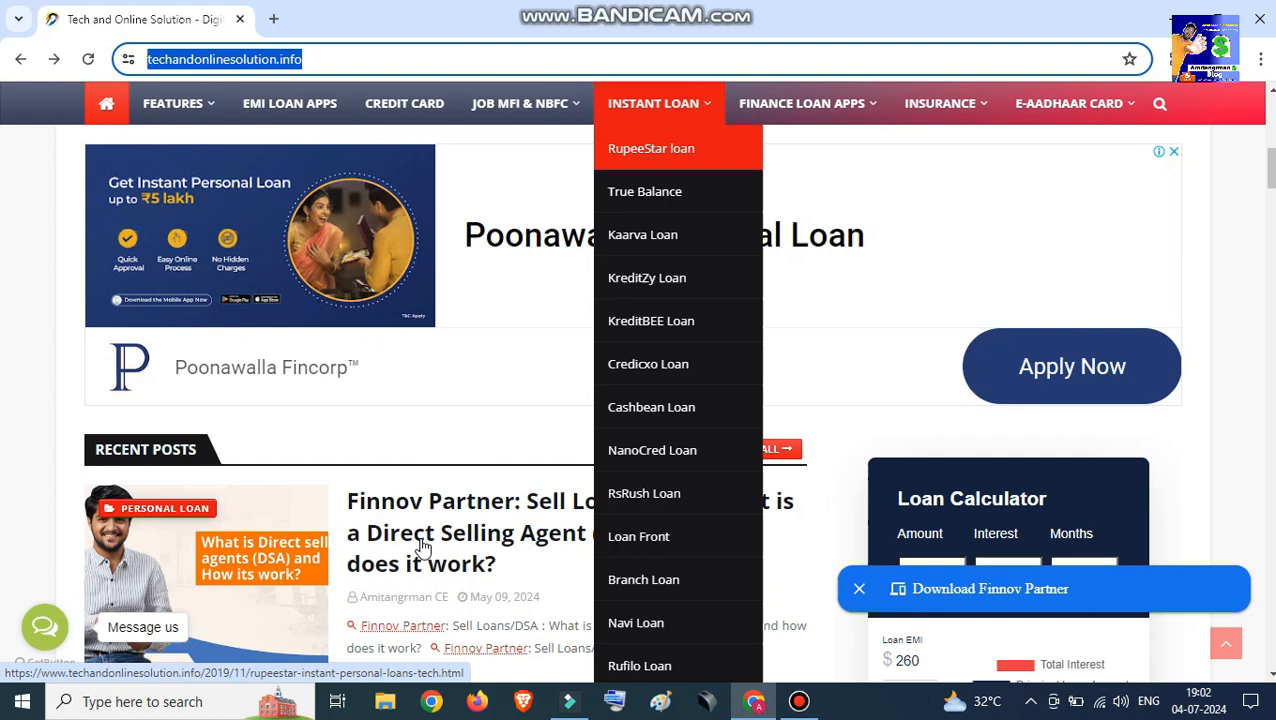
pyautogui.scroll(-4, 421, 545)
pyautogui.click(430, 556)
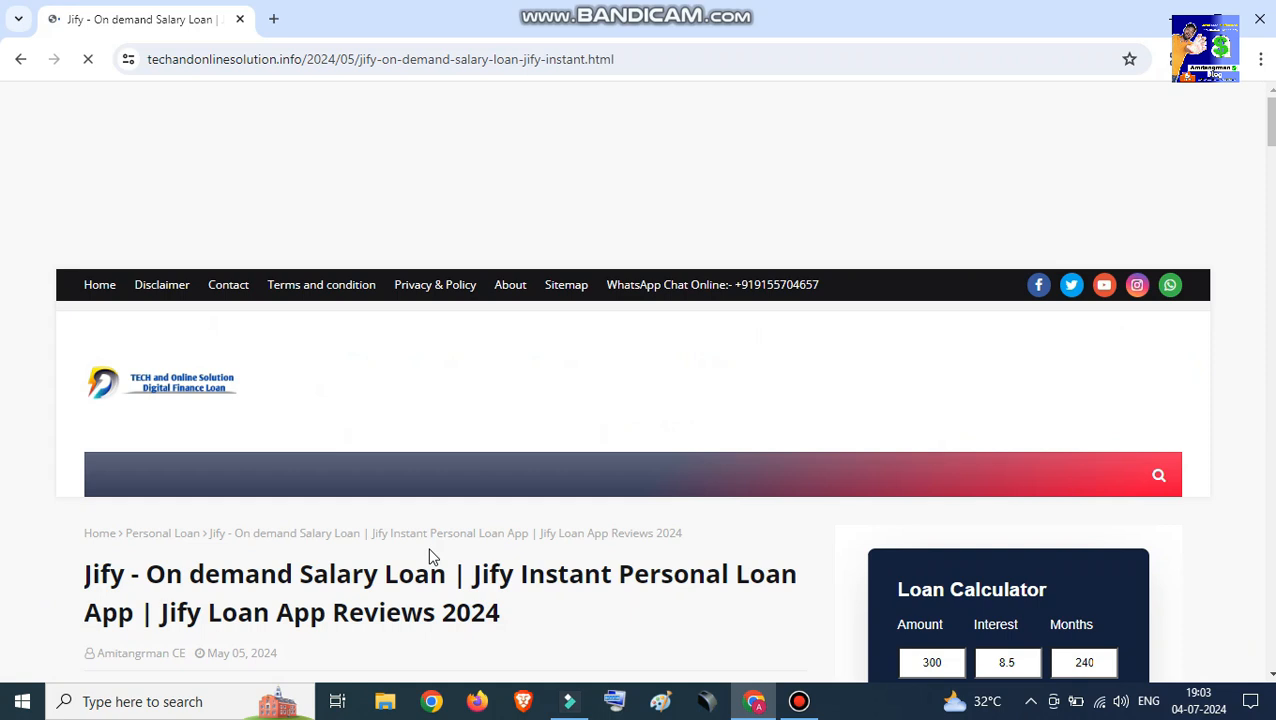
pyautogui.scroll(-3, 566, 535)
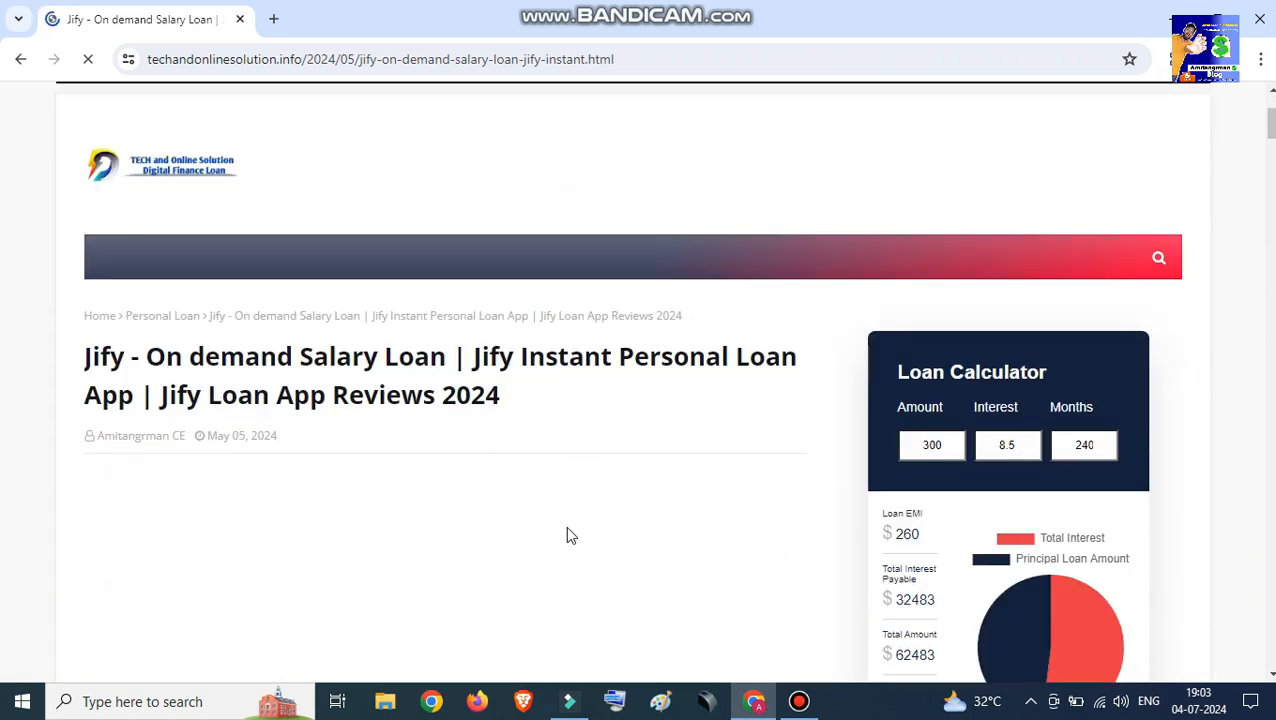
pyautogui.scroll(-3, 566, 535)
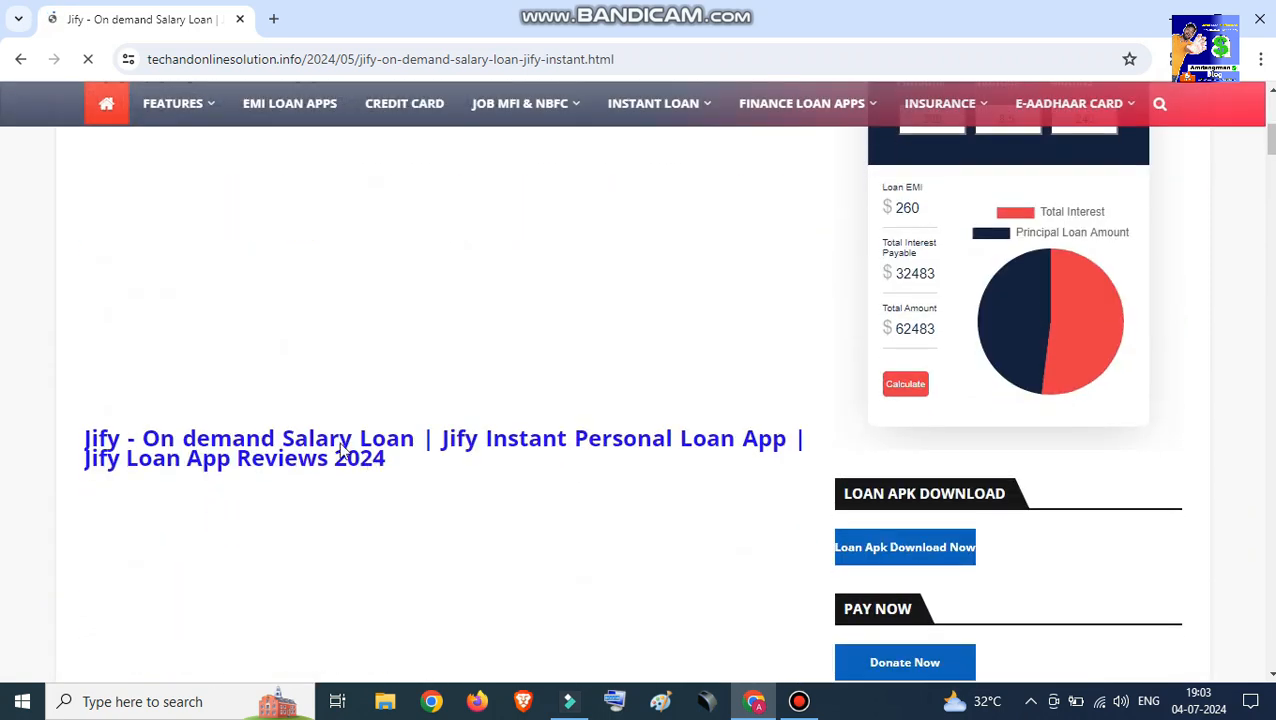
pyautogui.scroll(2, 408, 370)
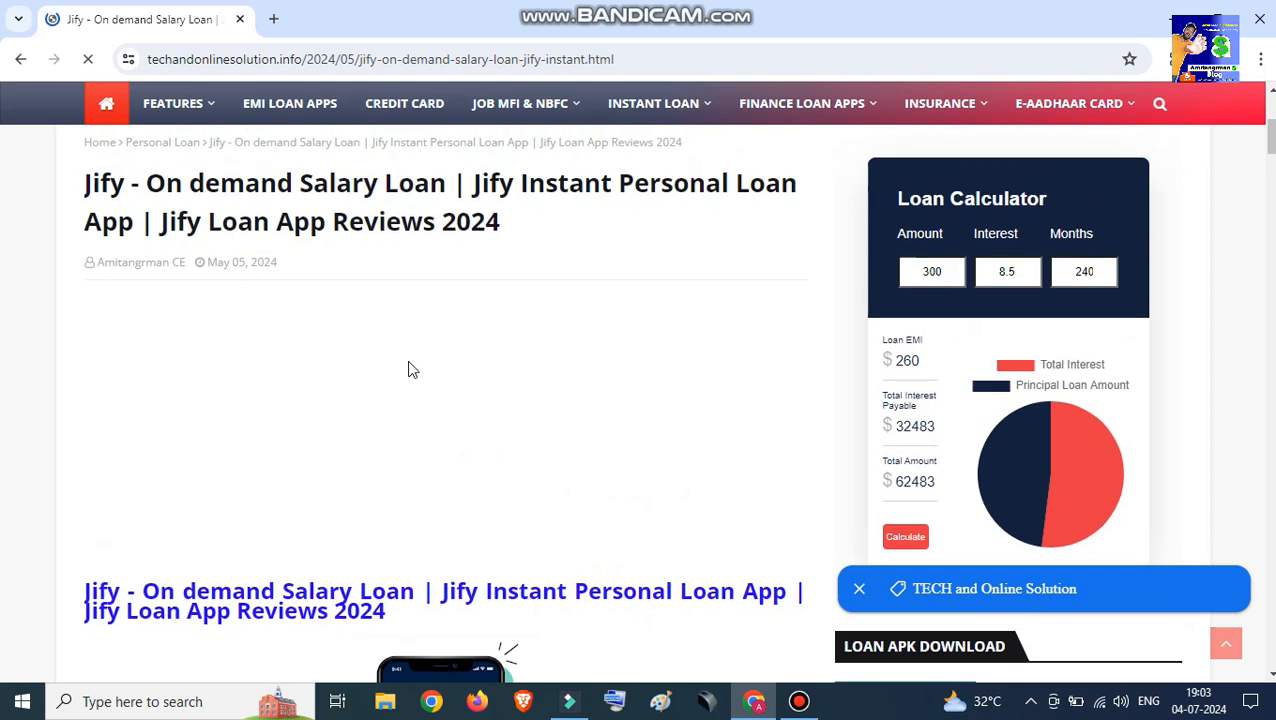
# Look further down the Jify article to review its image, section heading and sidebar widgets.
pyautogui.scroll(-8, 408, 370)
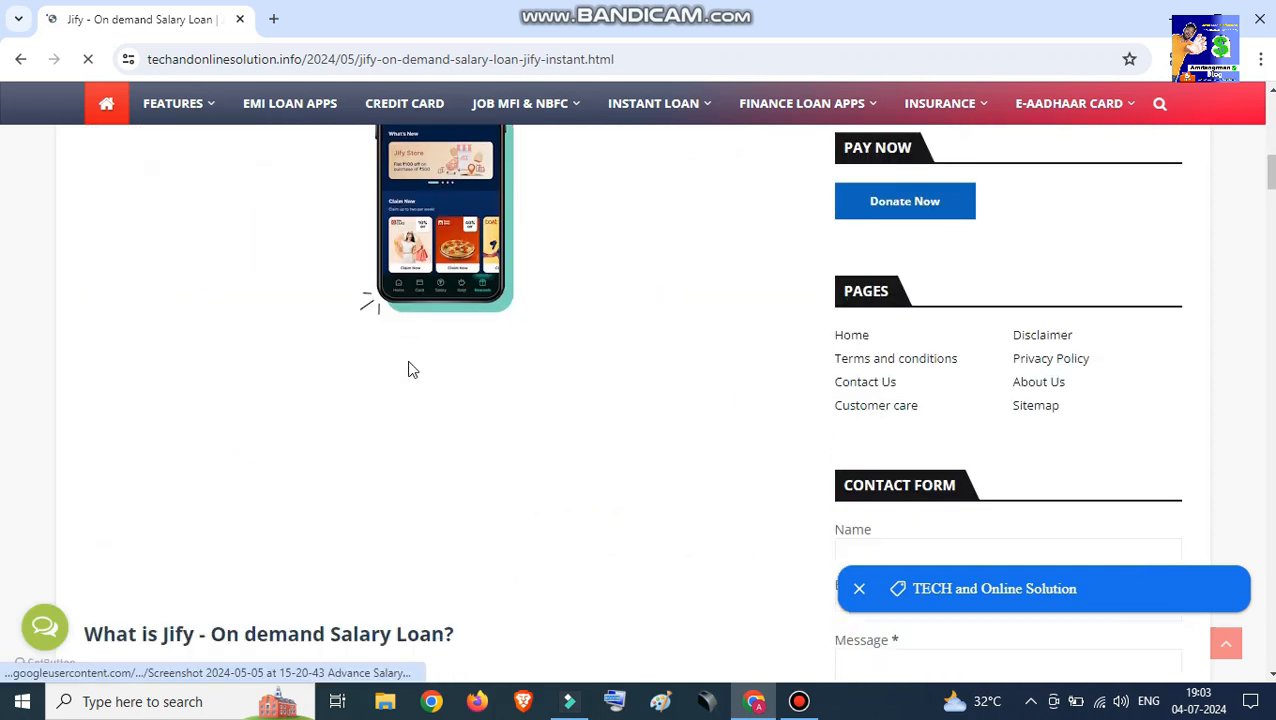
pyautogui.scroll(-3, 408, 370)
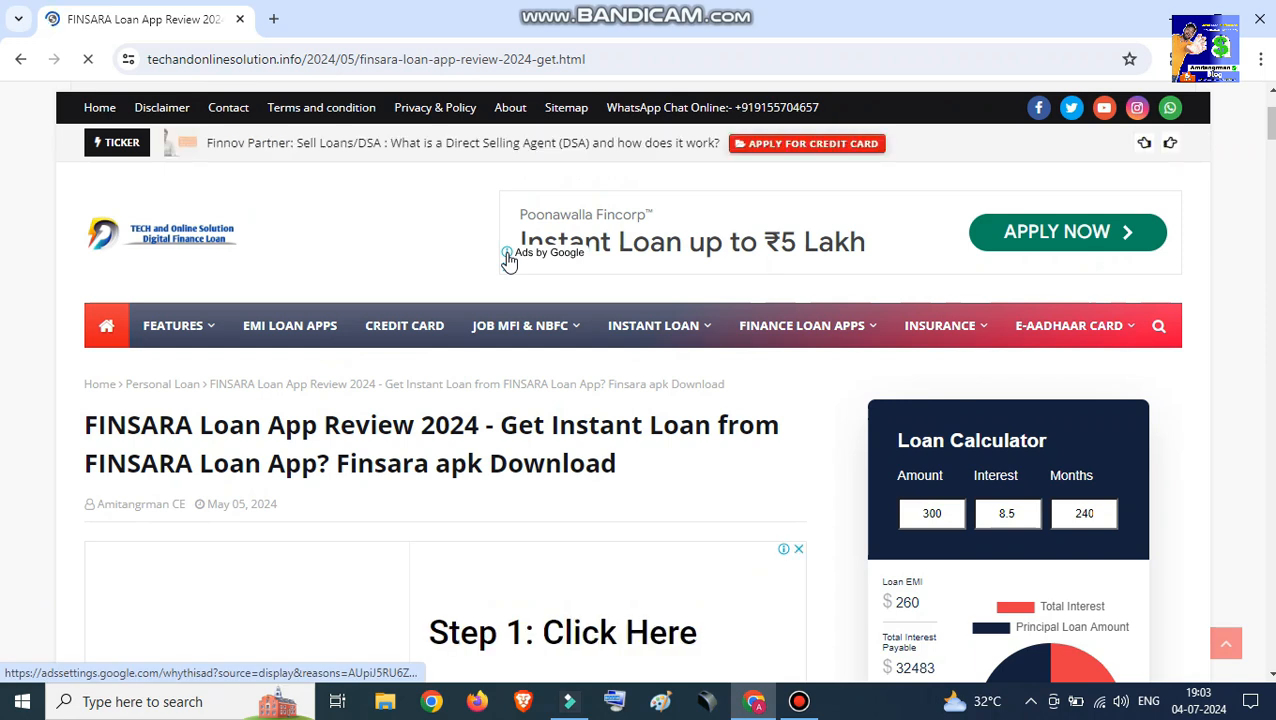
# Close the ad settings page and read through the FINSARA Loan App Review 2024 article, including its images, section headings and sidebar labels.
pyautogui.click(508, 256)
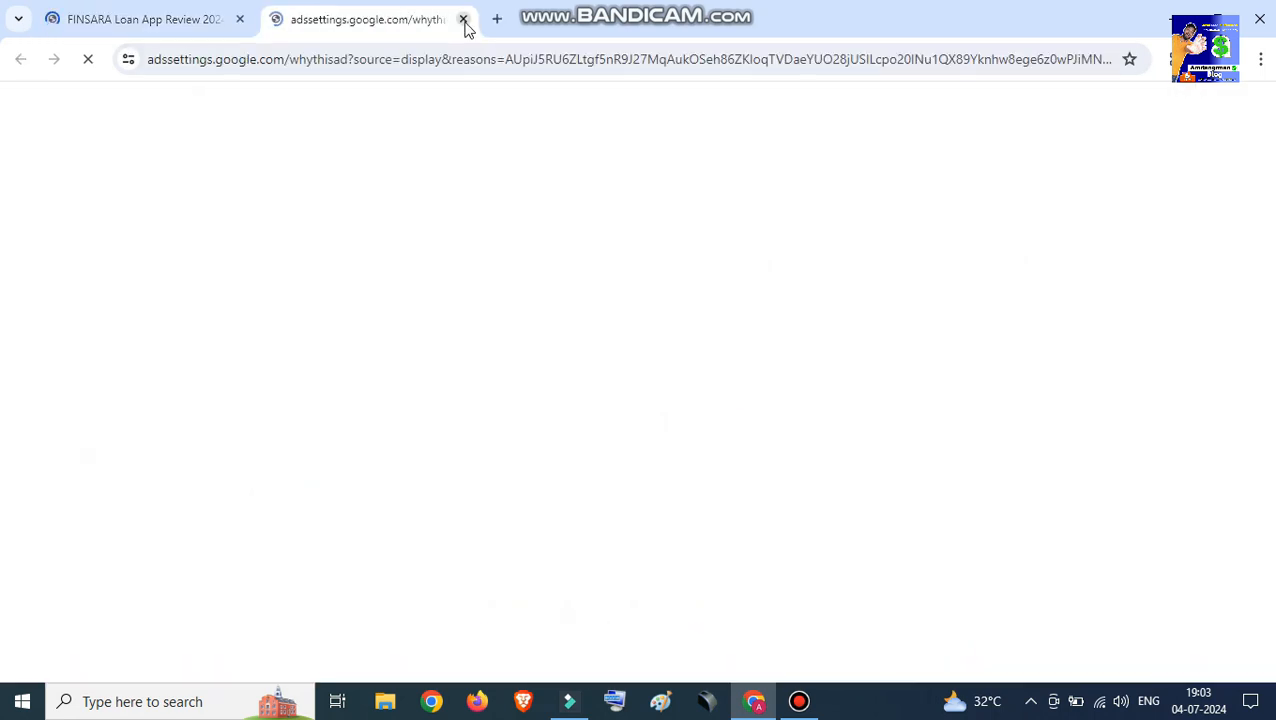
pyautogui.hotkey('ctrl', 'w')
pyautogui.scroll(-4, 347, 362)
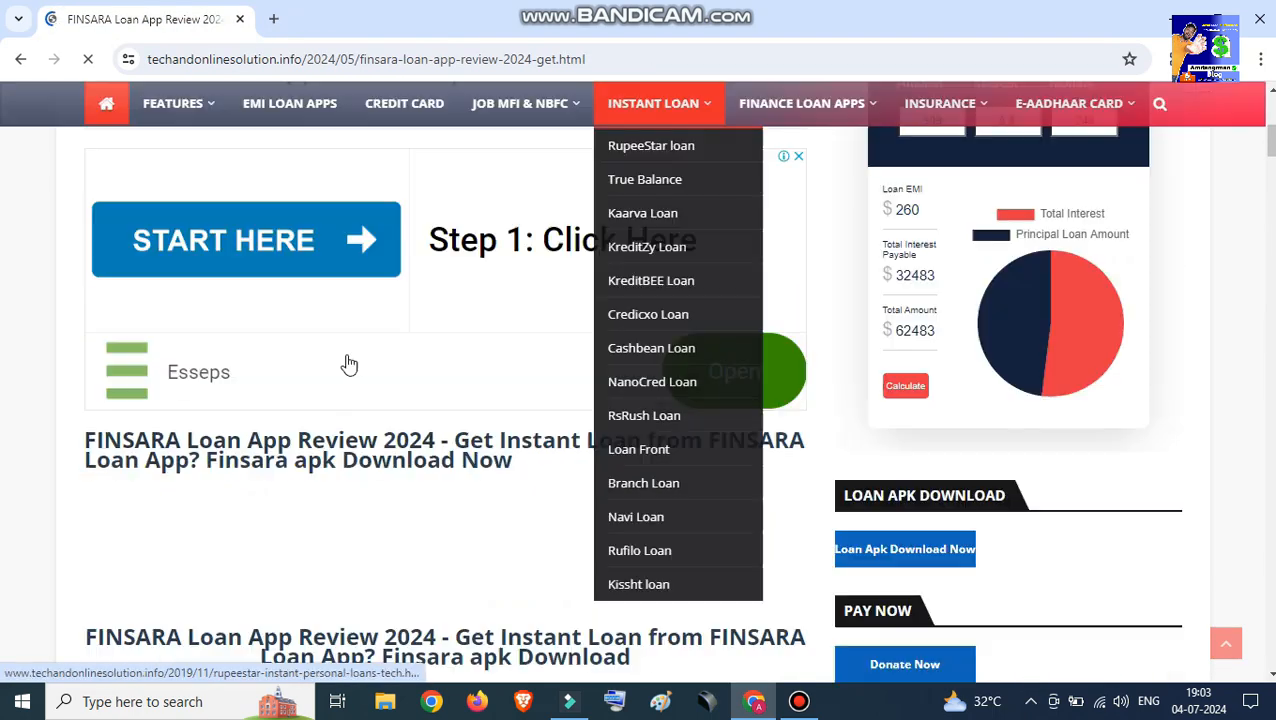
pyautogui.scroll(-5, 347, 362)
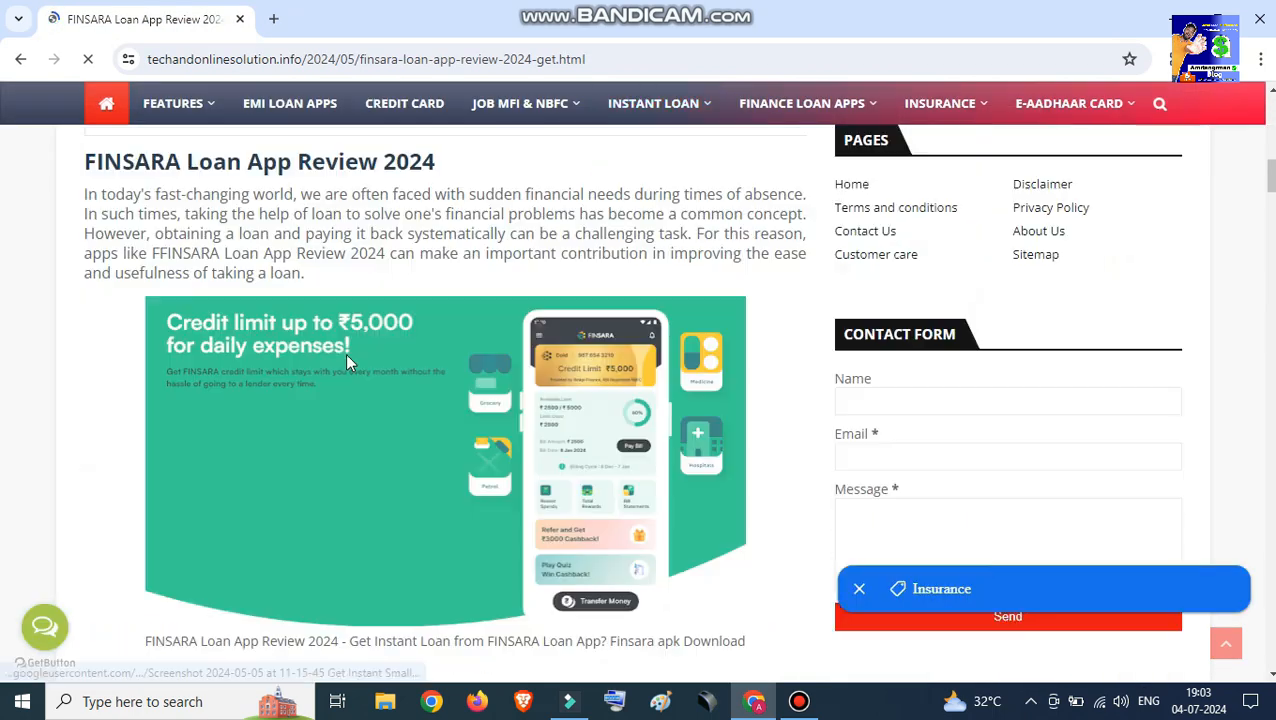
pyautogui.scroll(-1, 347, 362)
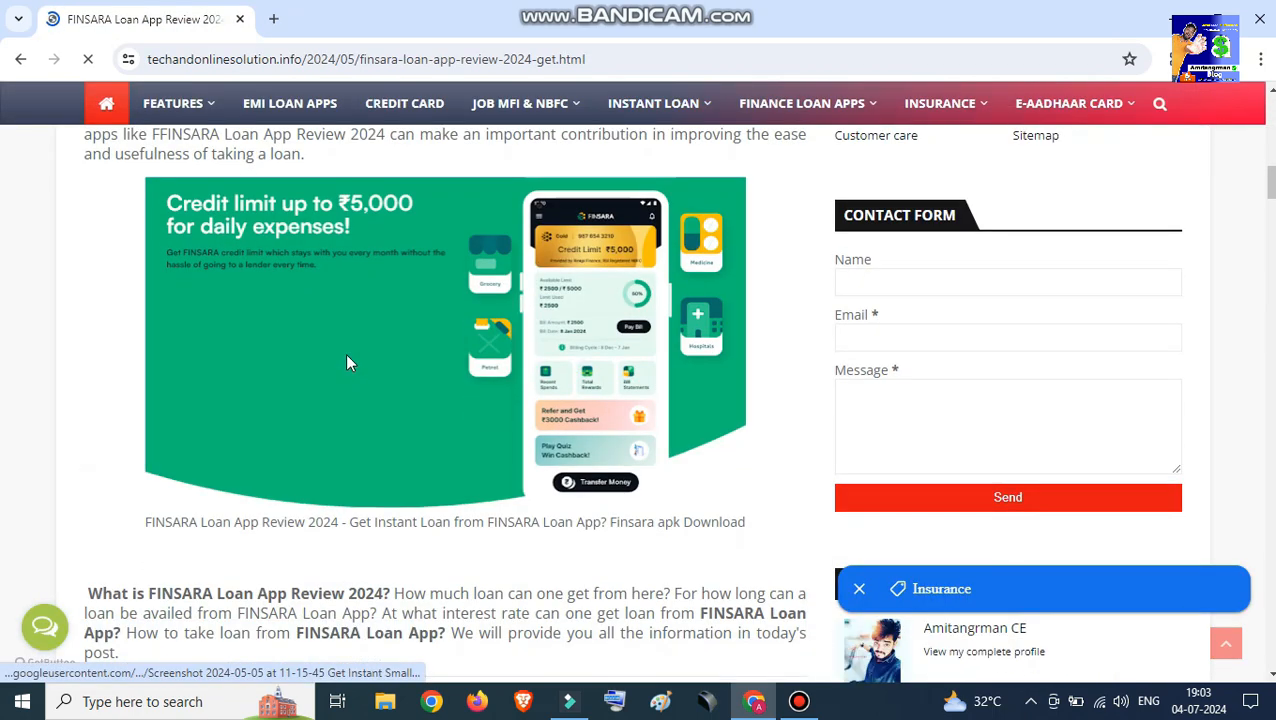
pyautogui.scroll(-5, 347, 362)
pyautogui.scroll(-3, 347, 362)
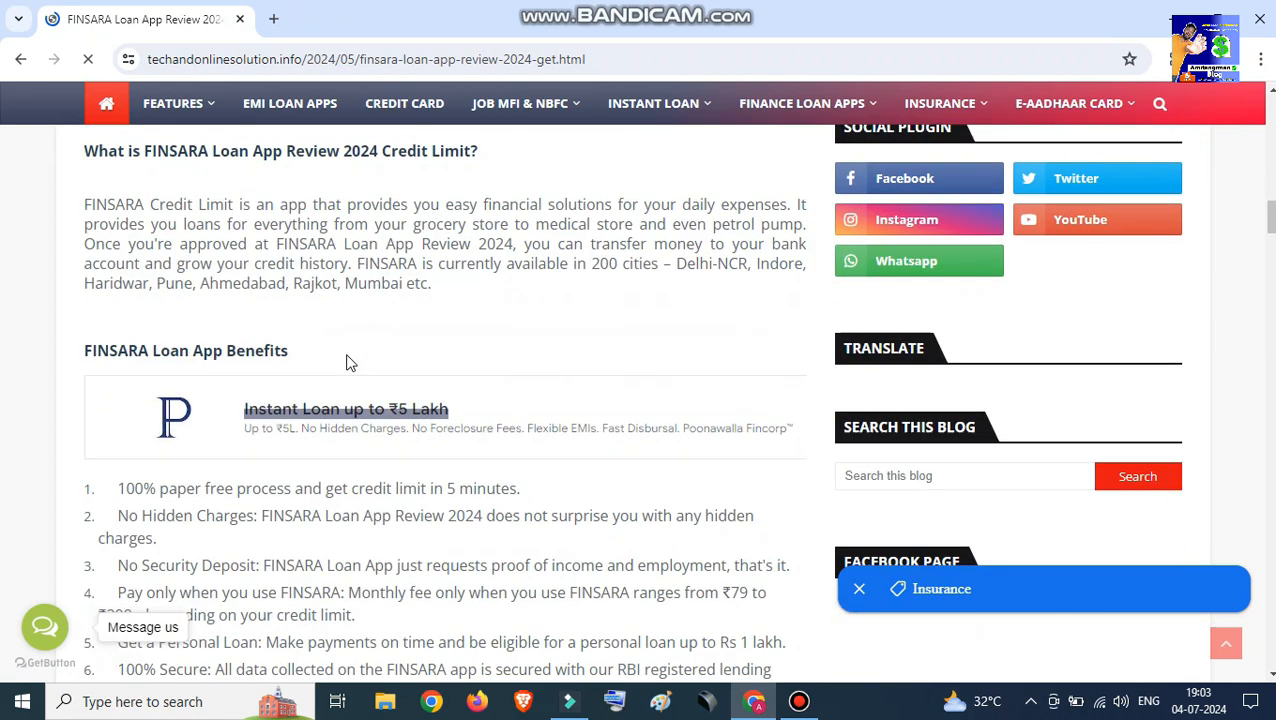
pyautogui.scroll(-4, 347, 362)
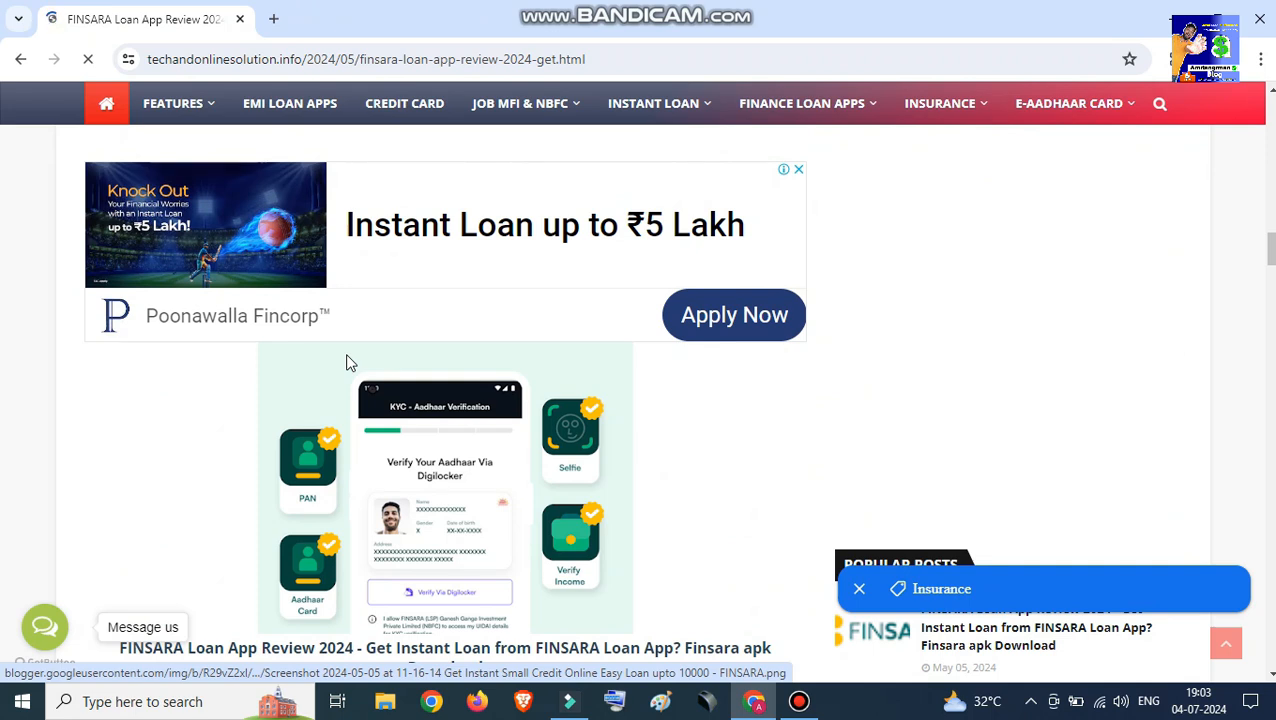
pyautogui.scroll(-2, 347, 362)
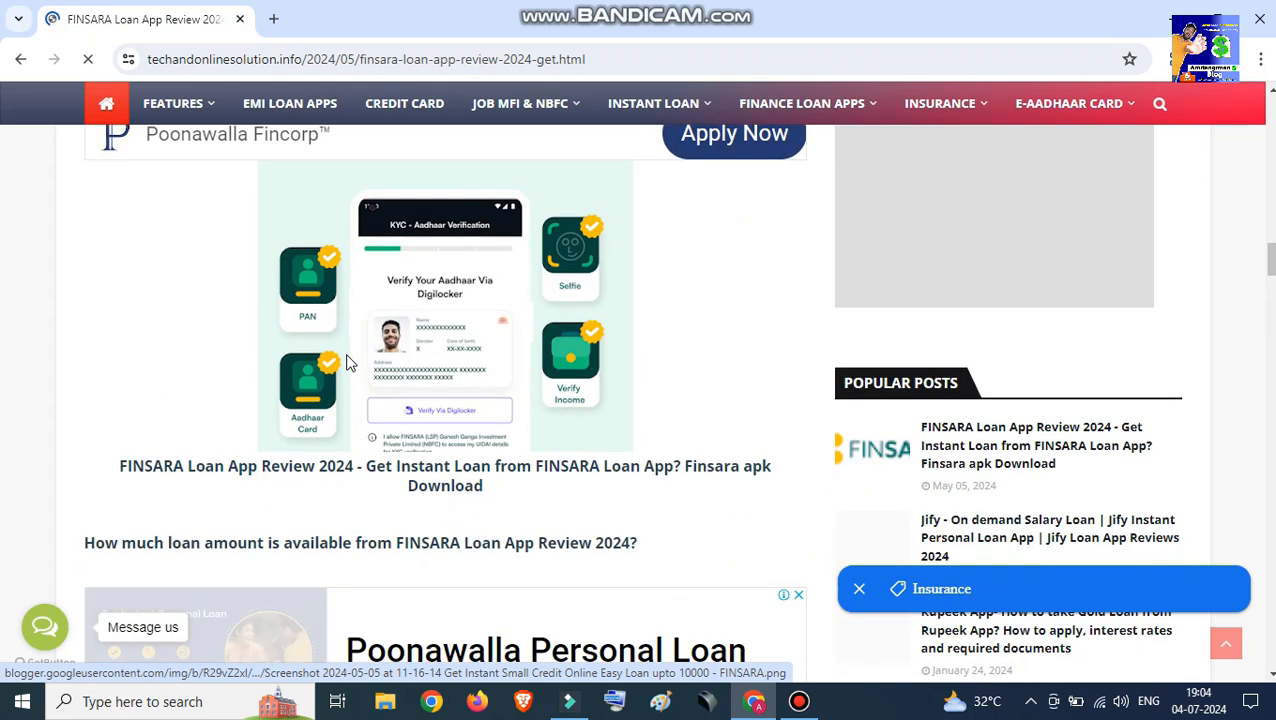
pyautogui.scroll(-3, 347, 362)
pyautogui.scroll(-4, 347, 362)
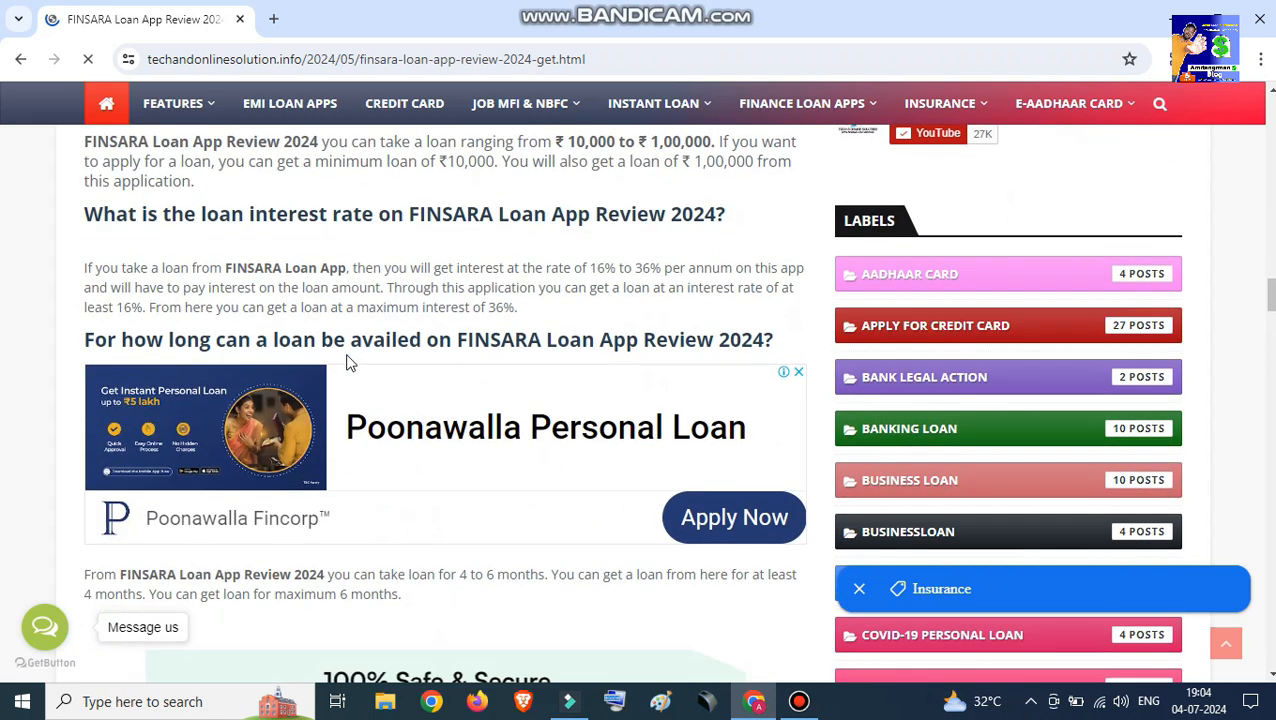
# Return to the beginning of the FINSARA article and examine the header links, navigation bar and Job MFI & NBFC submenu.
pyautogui.scroll(6, 347, 362)
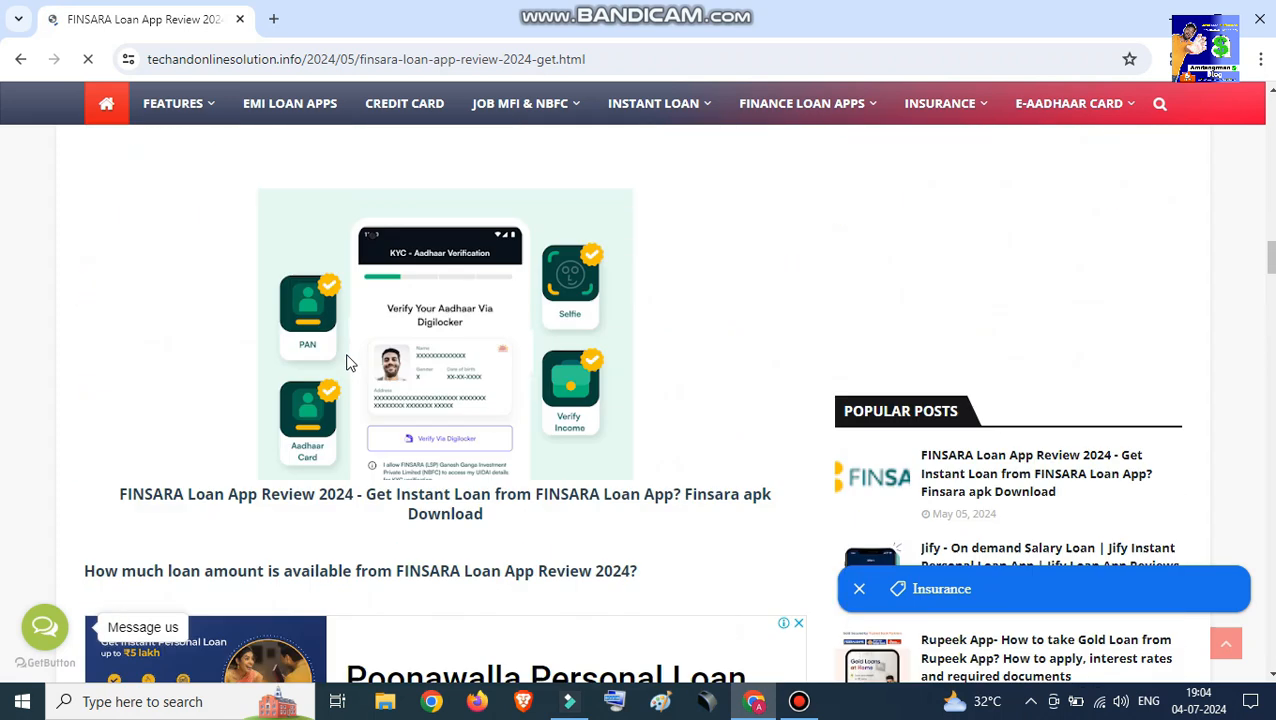
pyautogui.scroll(10, 347, 362)
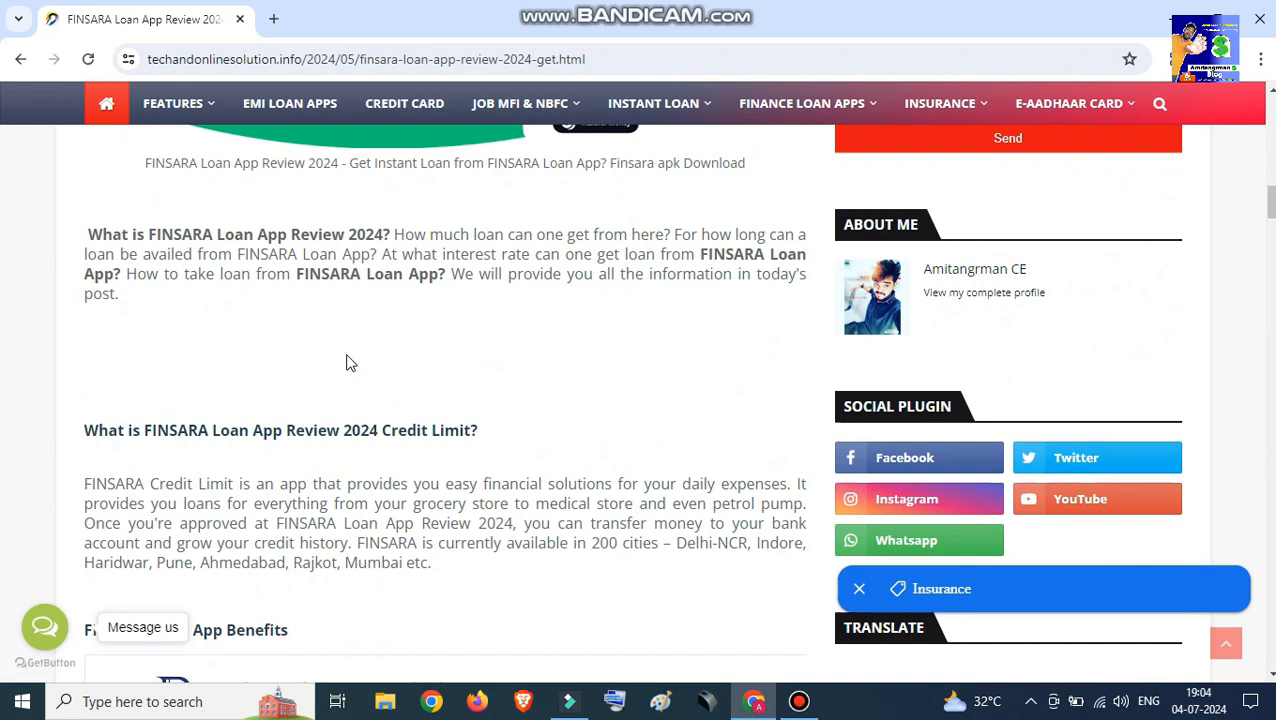
pyautogui.scroll(3, 347, 362)
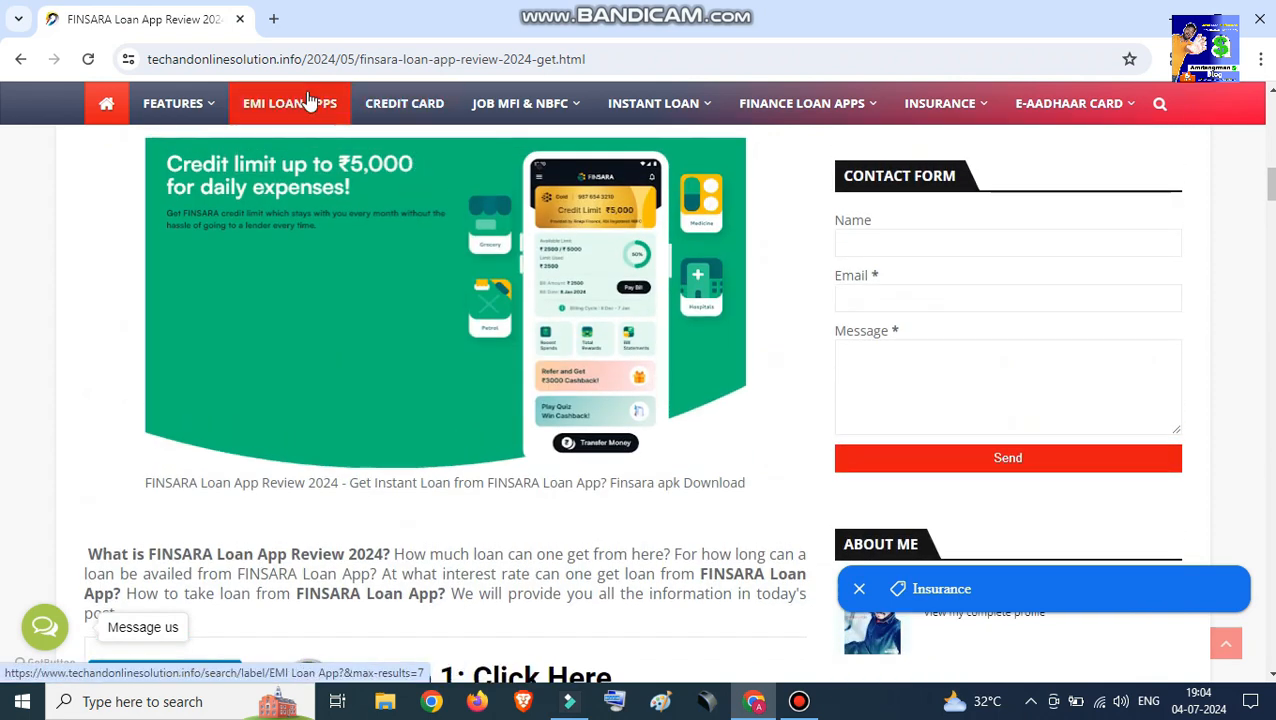
pyautogui.moveTo(504, 108)
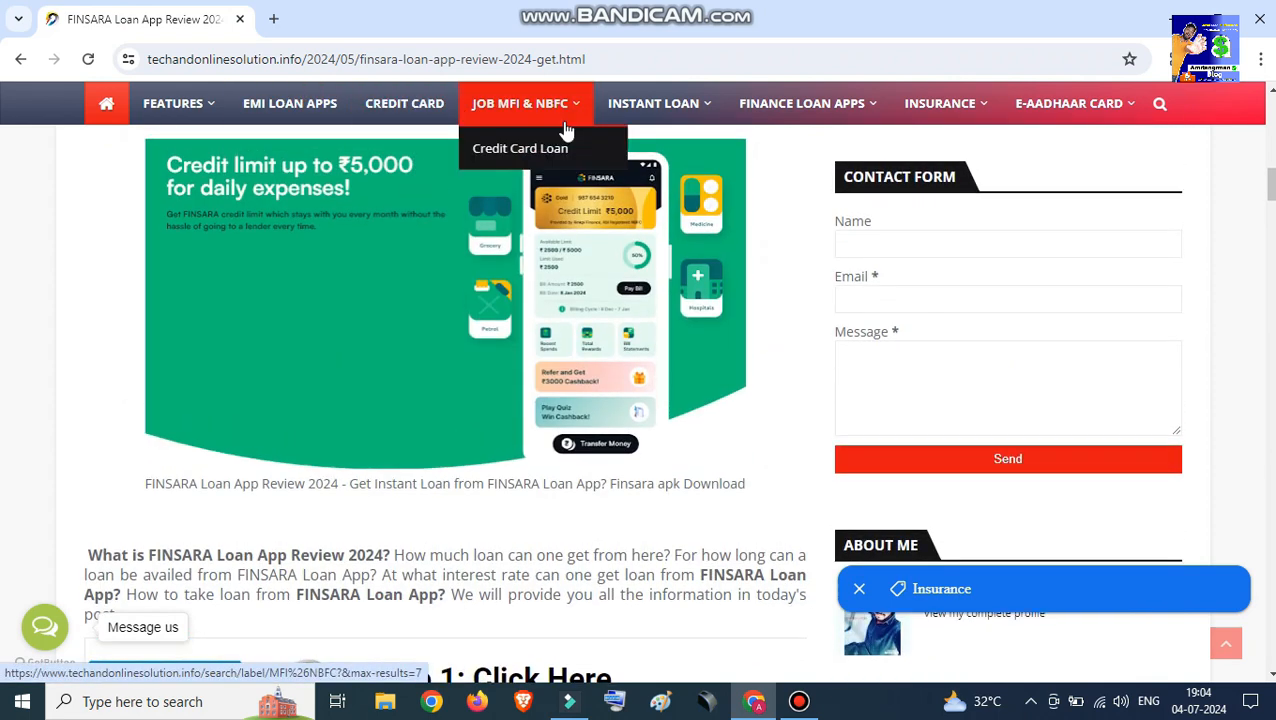
pyautogui.scroll(10, 566, 130)
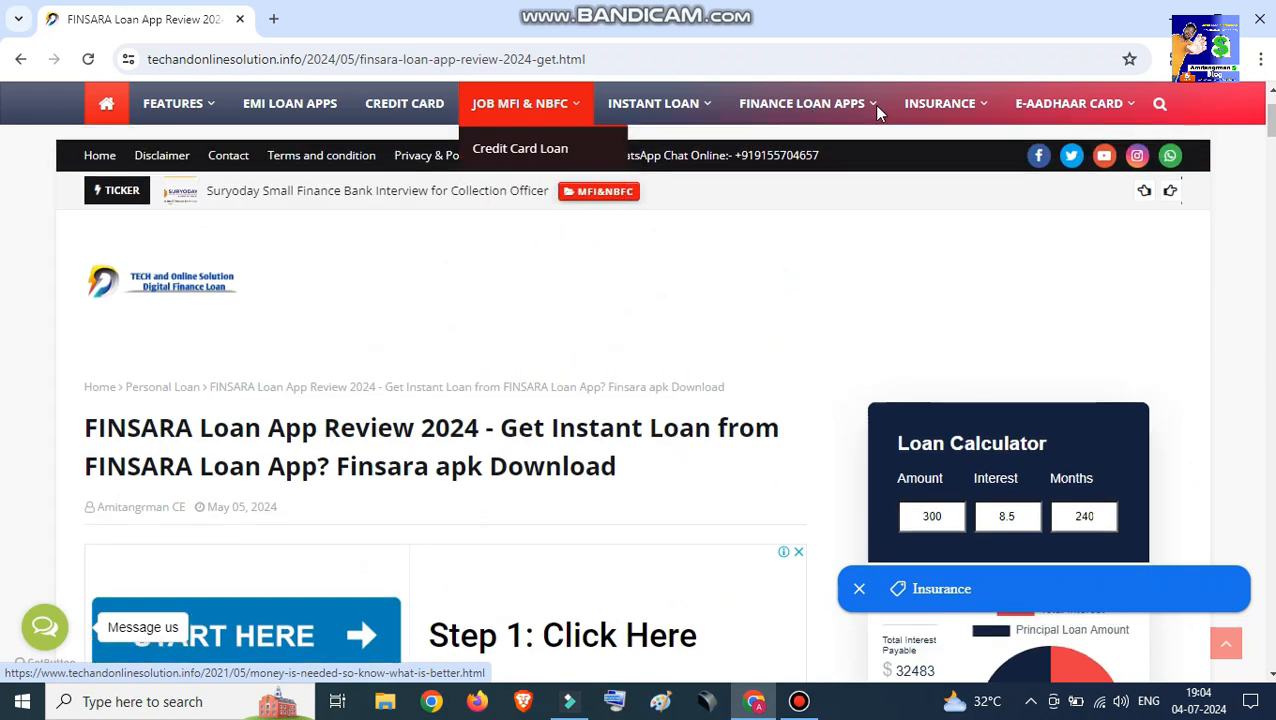
pyautogui.scroll(2, 649, 285)
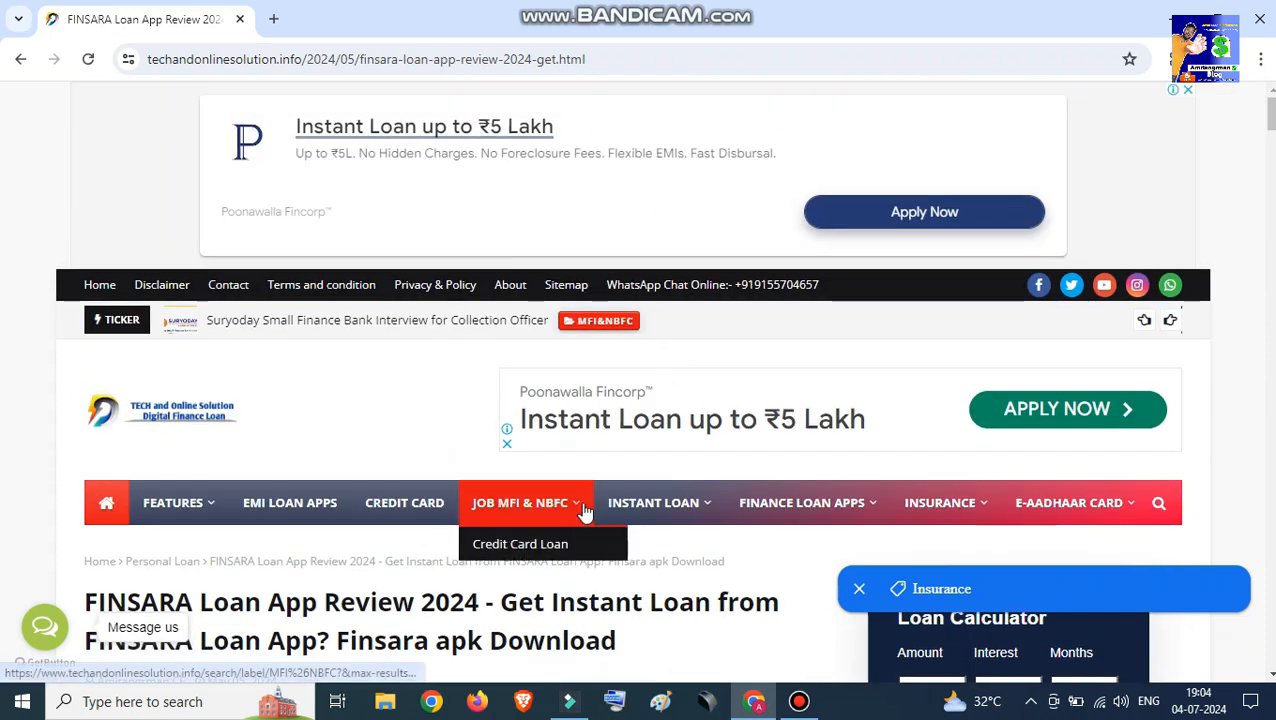
pyautogui.moveTo(797, 520)
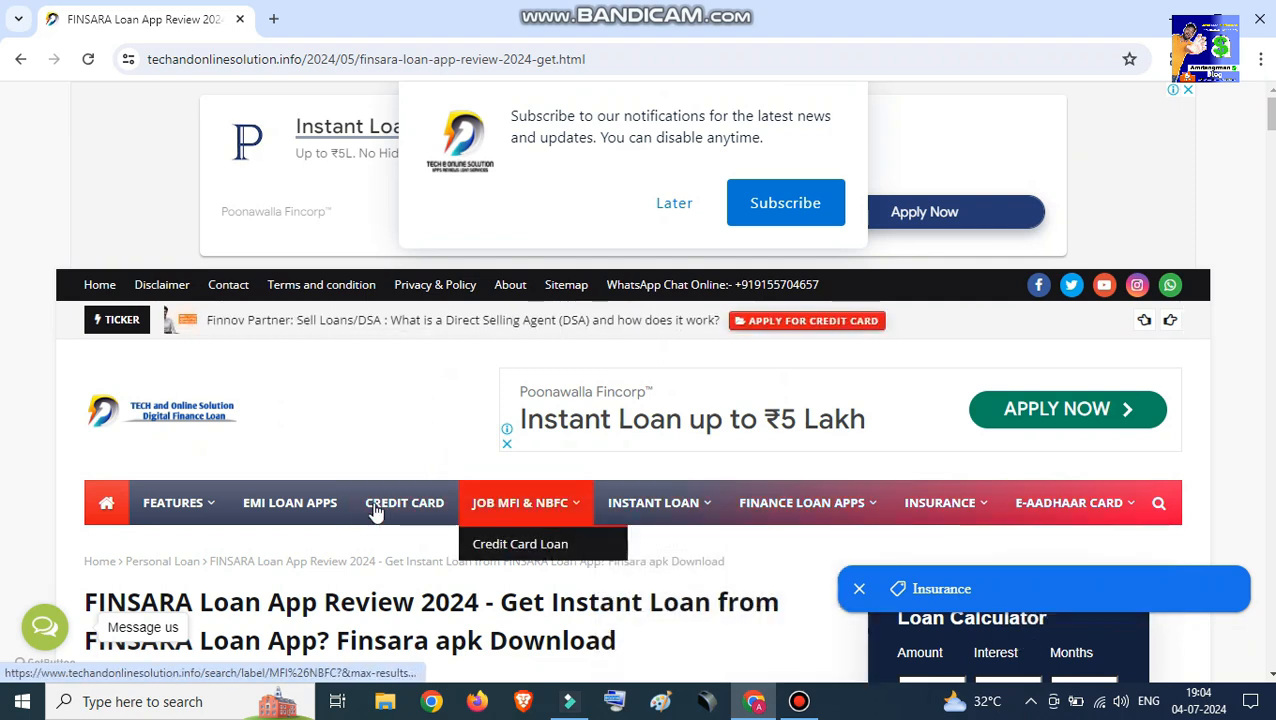
# Postpone the notification subscription and review the FINSARA article's introduction, credit limit section and benefits list.
pyautogui.scroll(-2, 683, 514)
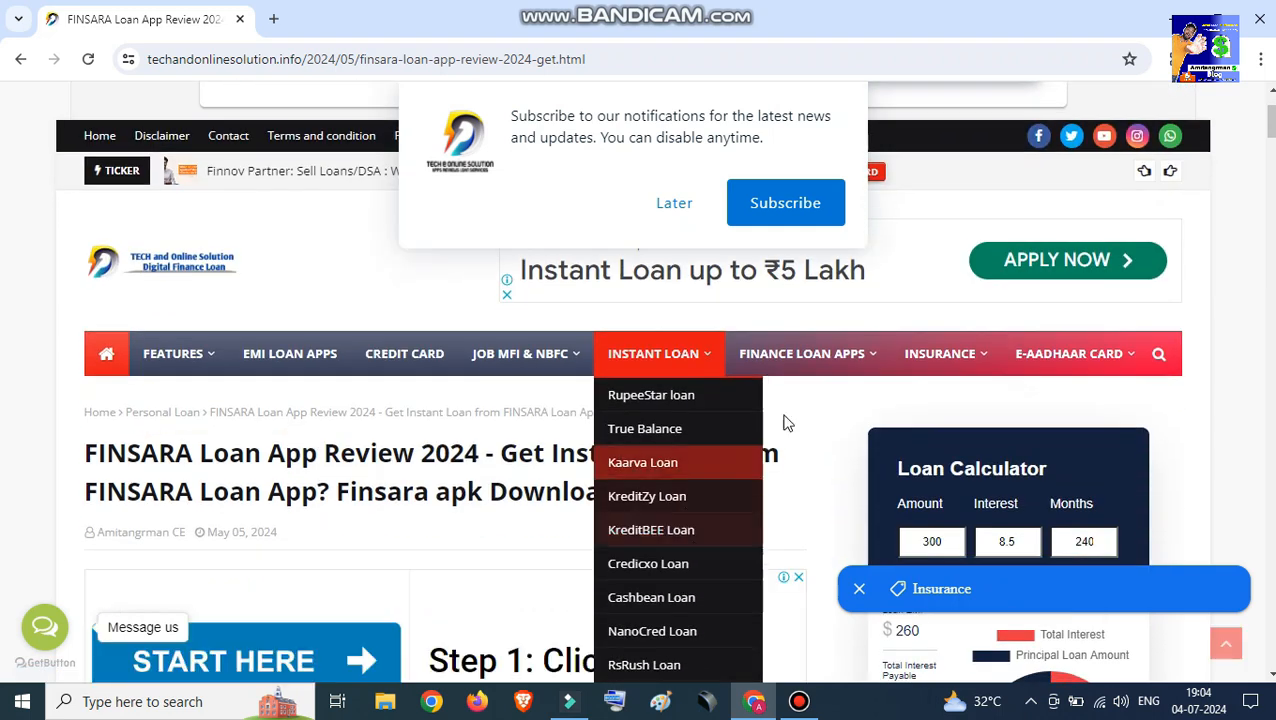
pyautogui.scroll(-5, 360, 478)
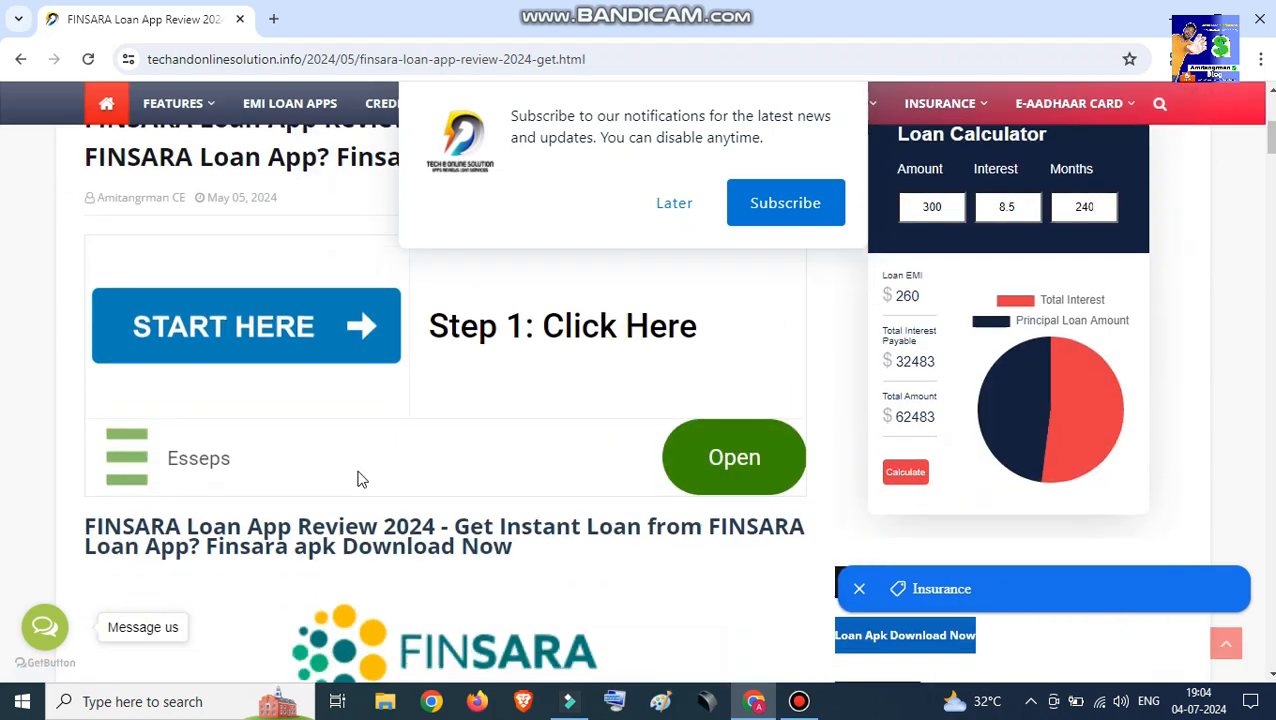
pyautogui.scroll(-3, 360, 478)
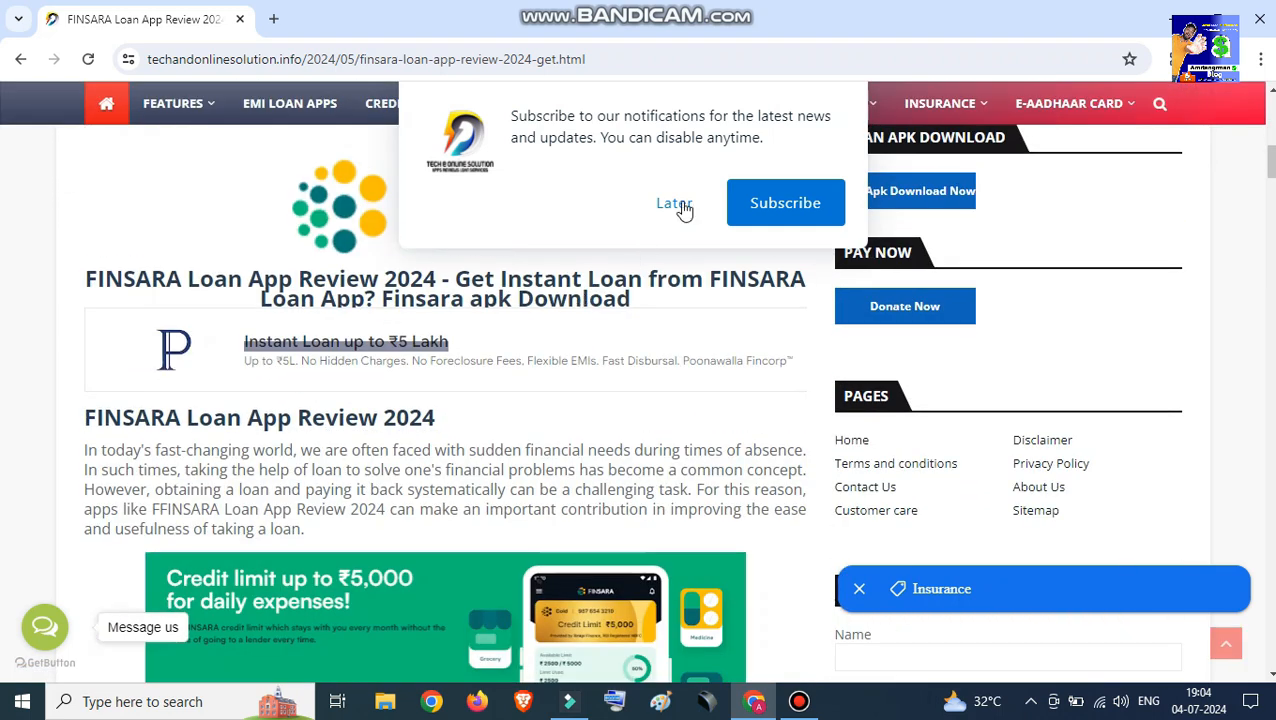
pyautogui.click(676, 203)
pyautogui.scroll(-4, 657, 432)
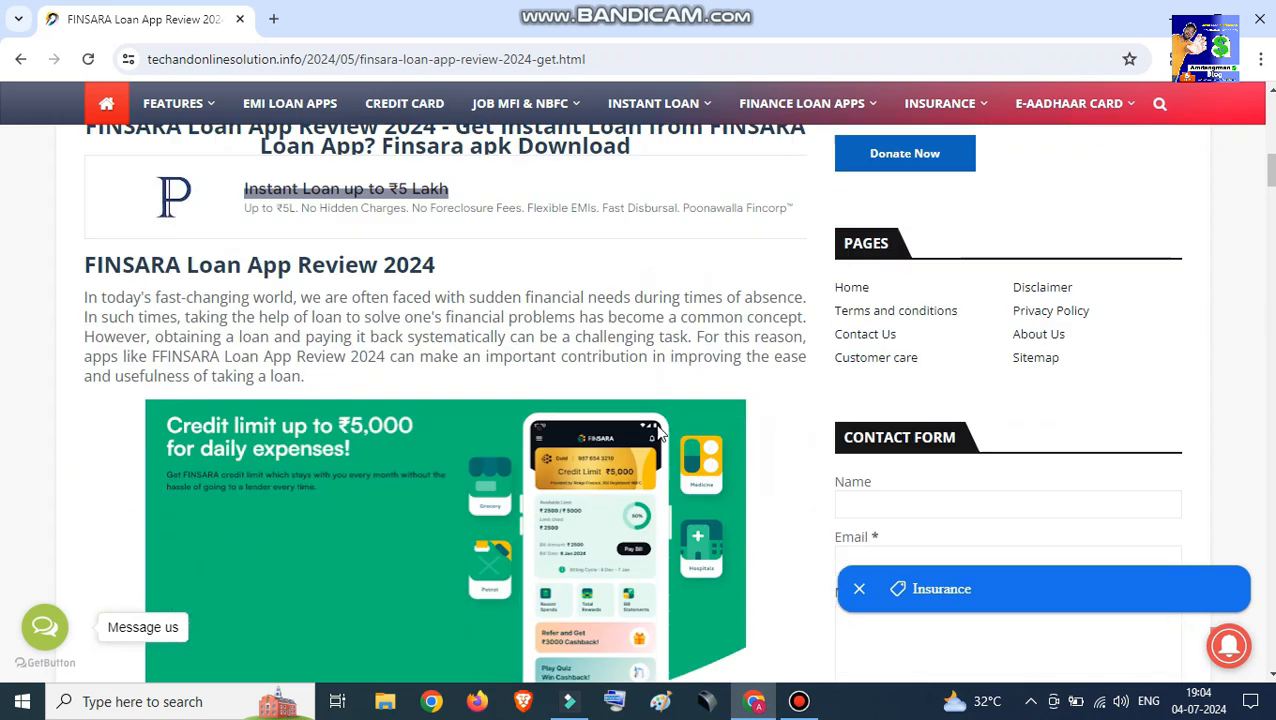
pyautogui.scroll(-5, 658, 432)
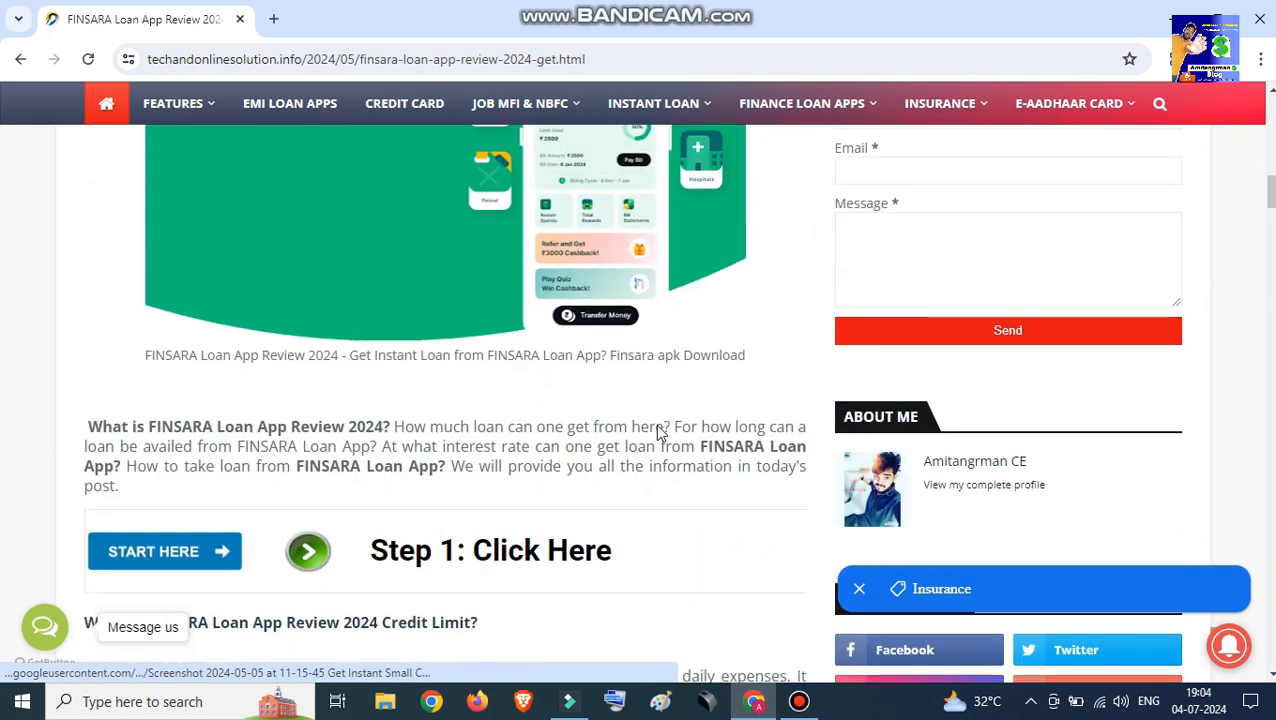
pyautogui.scroll(-5, 657, 432)
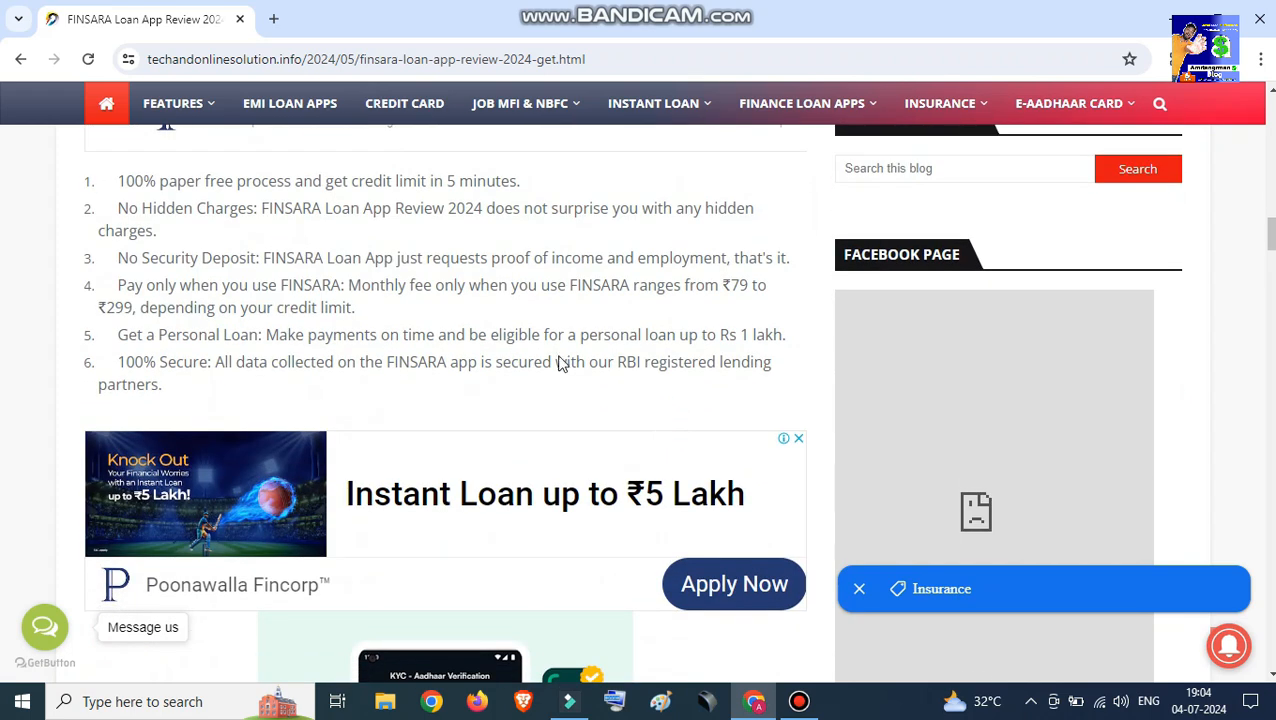
# Open the blog's home page, look over its recent posts and sidebar, and leave the Poonawalla Fincorp ad page.
pyautogui.click(109, 109)
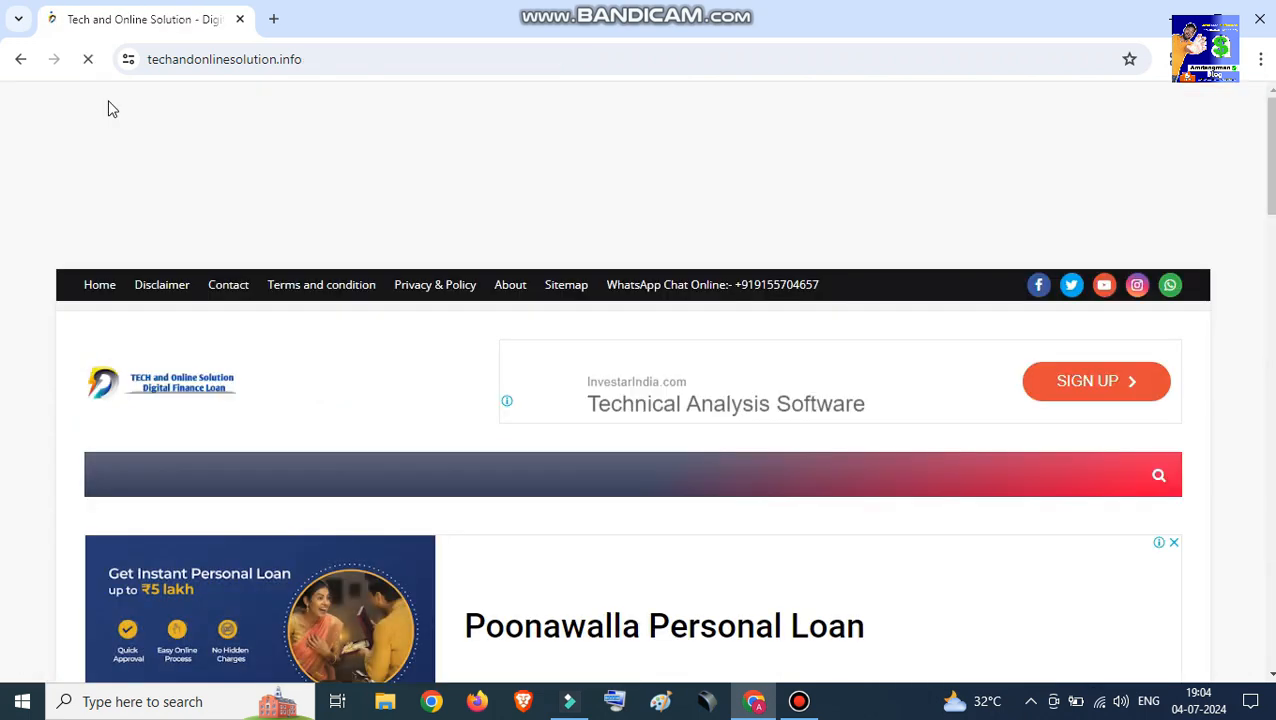
pyautogui.scroll(-2, 233, 234)
pyautogui.scroll(-5, 233, 234)
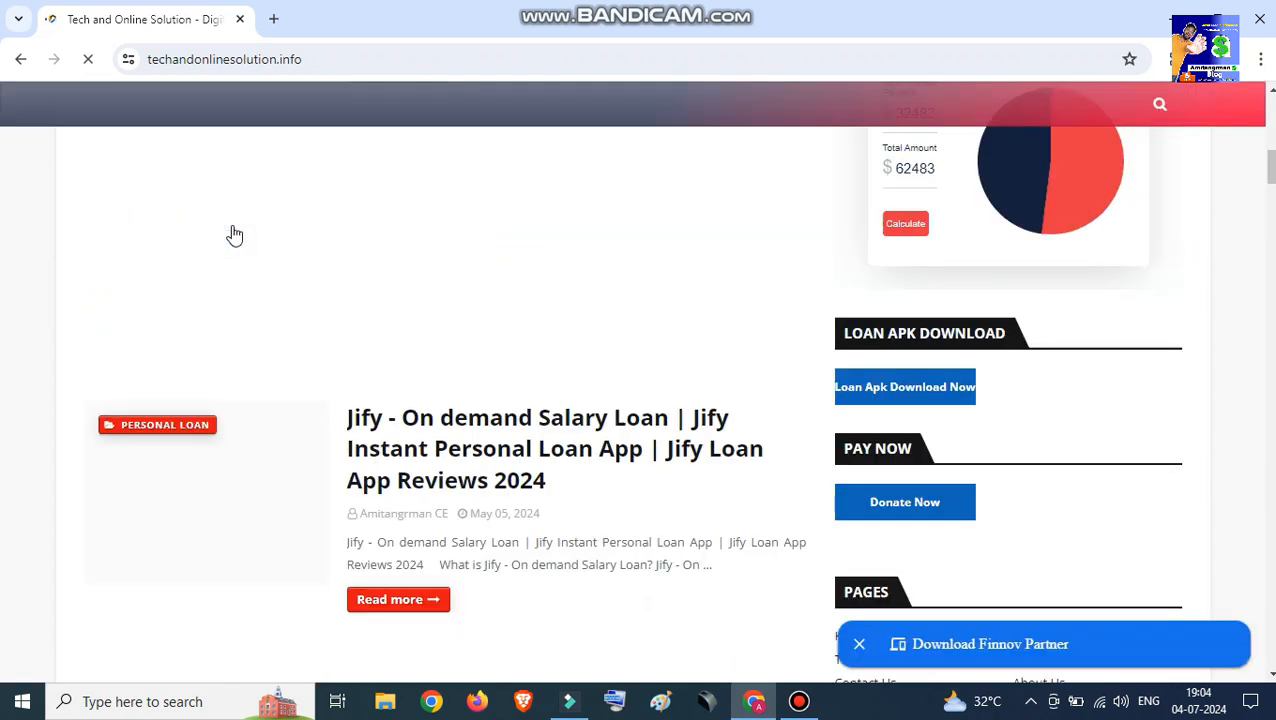
pyautogui.scroll(3, 233, 234)
pyautogui.scroll(-2, 233, 234)
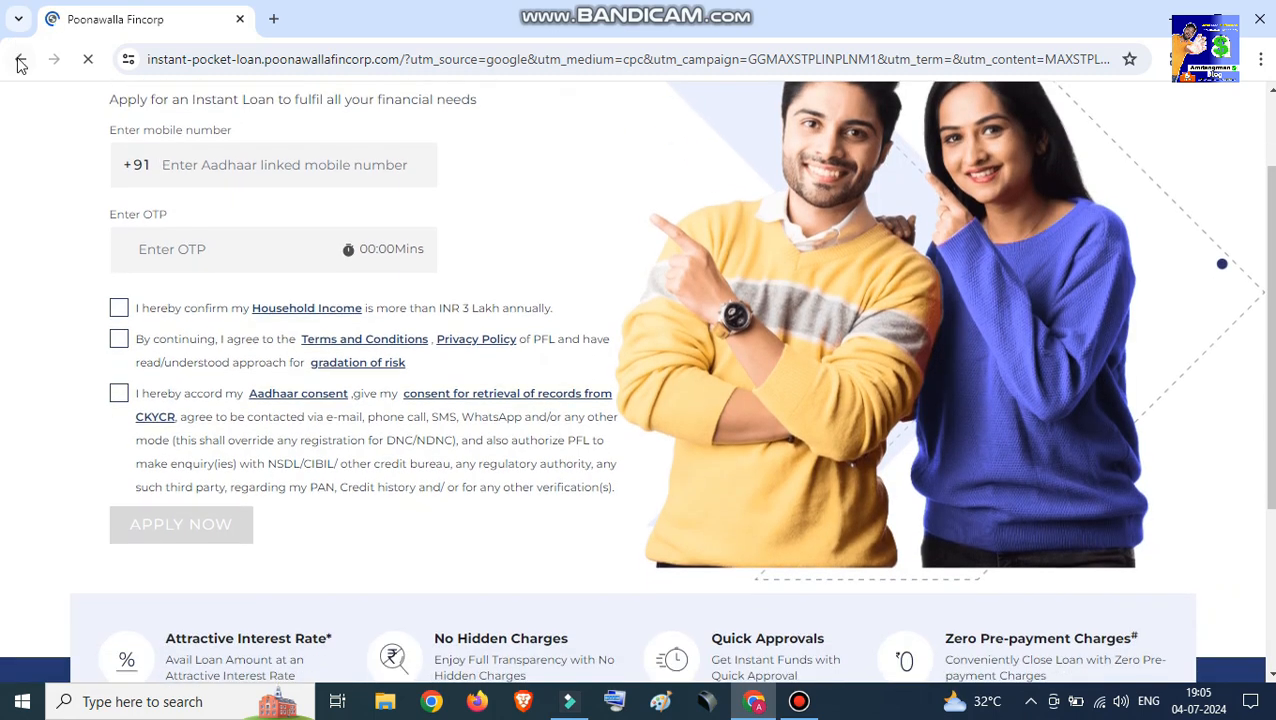
pyautogui.click(21, 60)
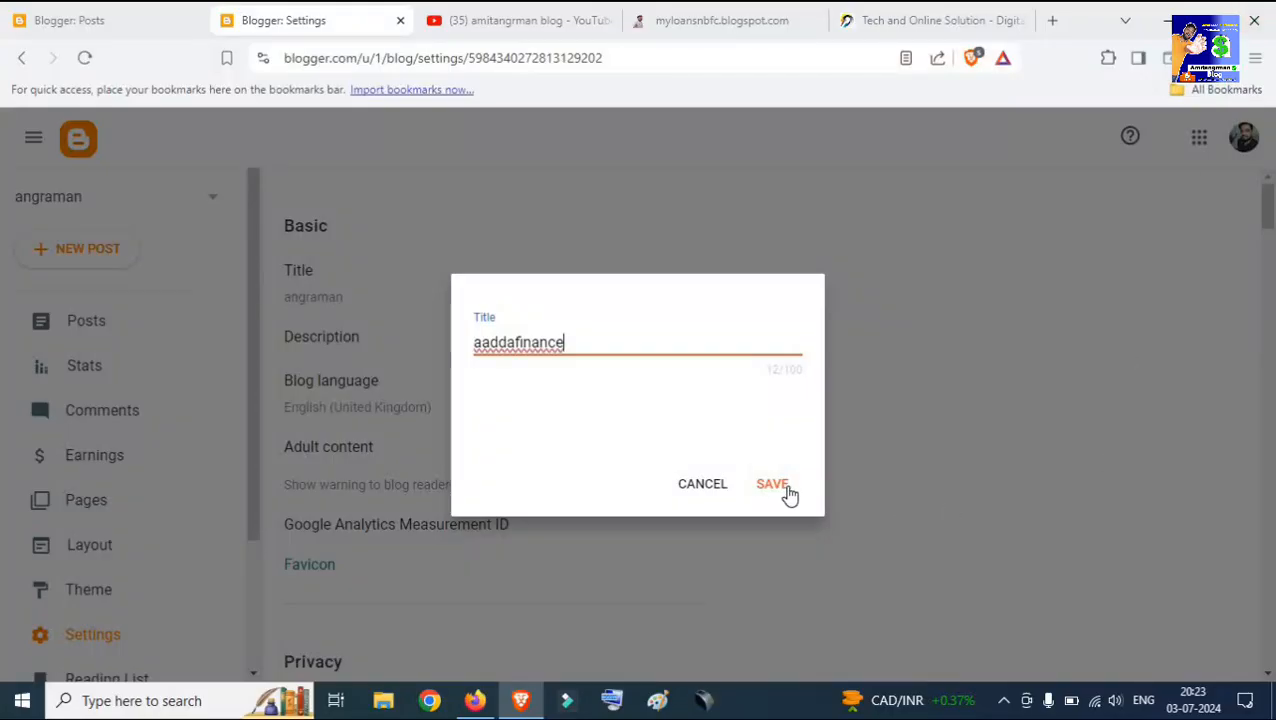
# In the Blogger settings, save the blog title as aaddafinance and open the blog description for editing.
pyautogui.click(773, 485)
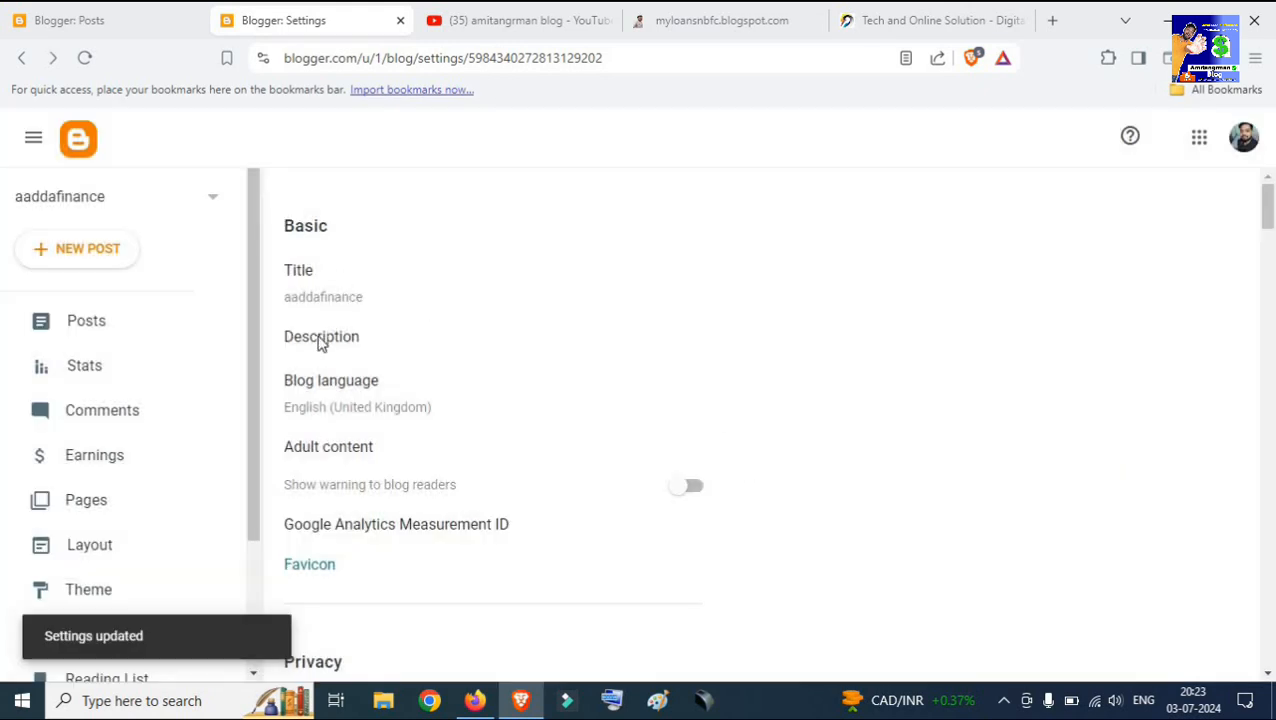
pyautogui.click(320, 340)
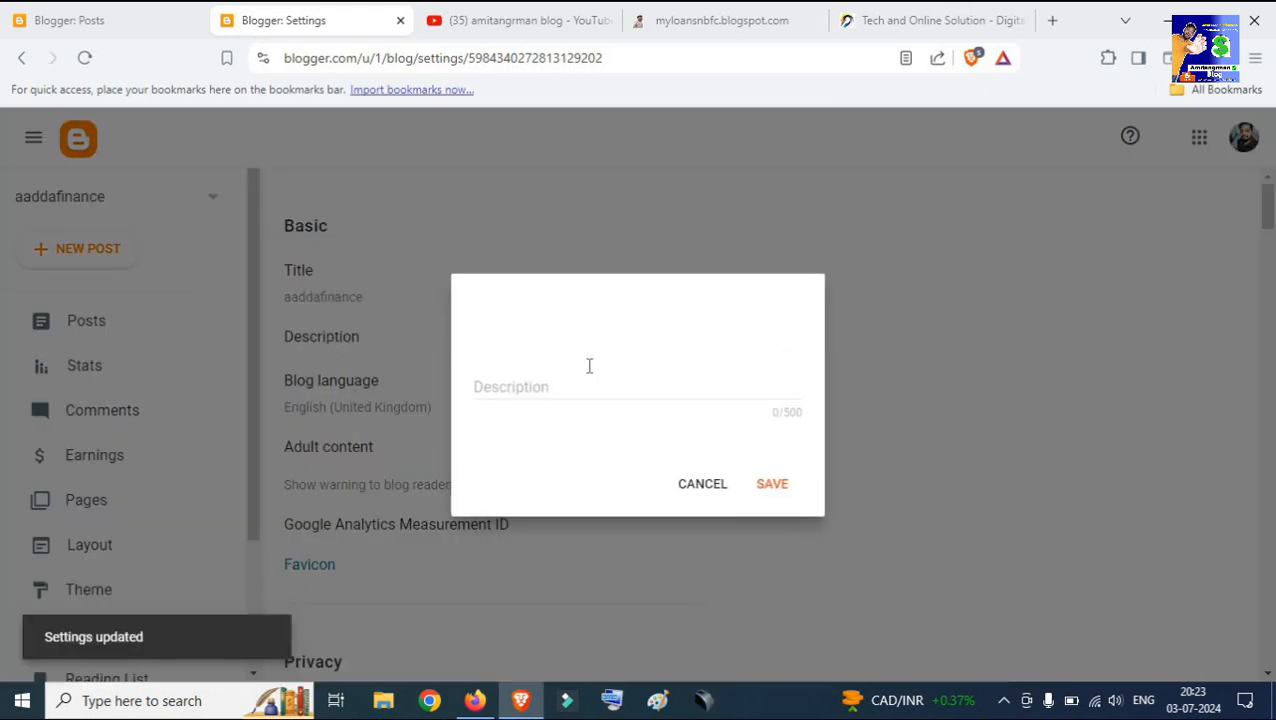
pyautogui.click(501, 379)
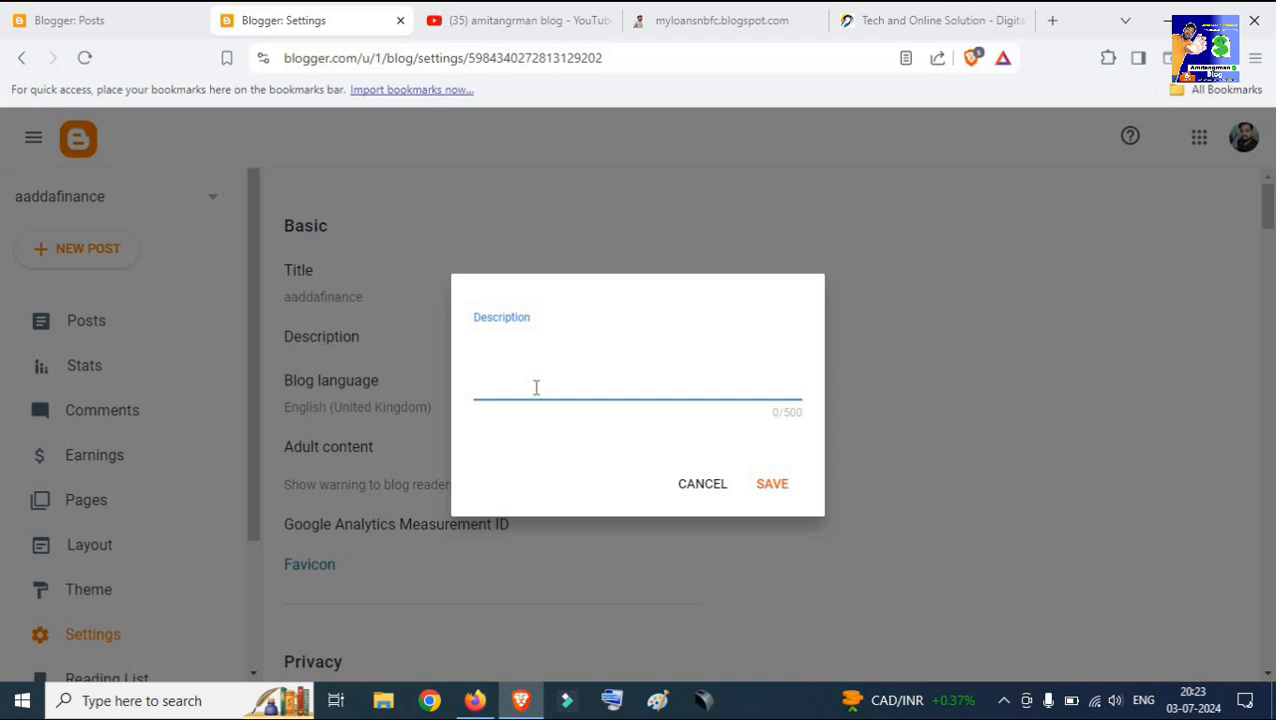
# Look through the Brave search results for techandonlinesolution and select the search term.
pyautogui.click(912, 27)
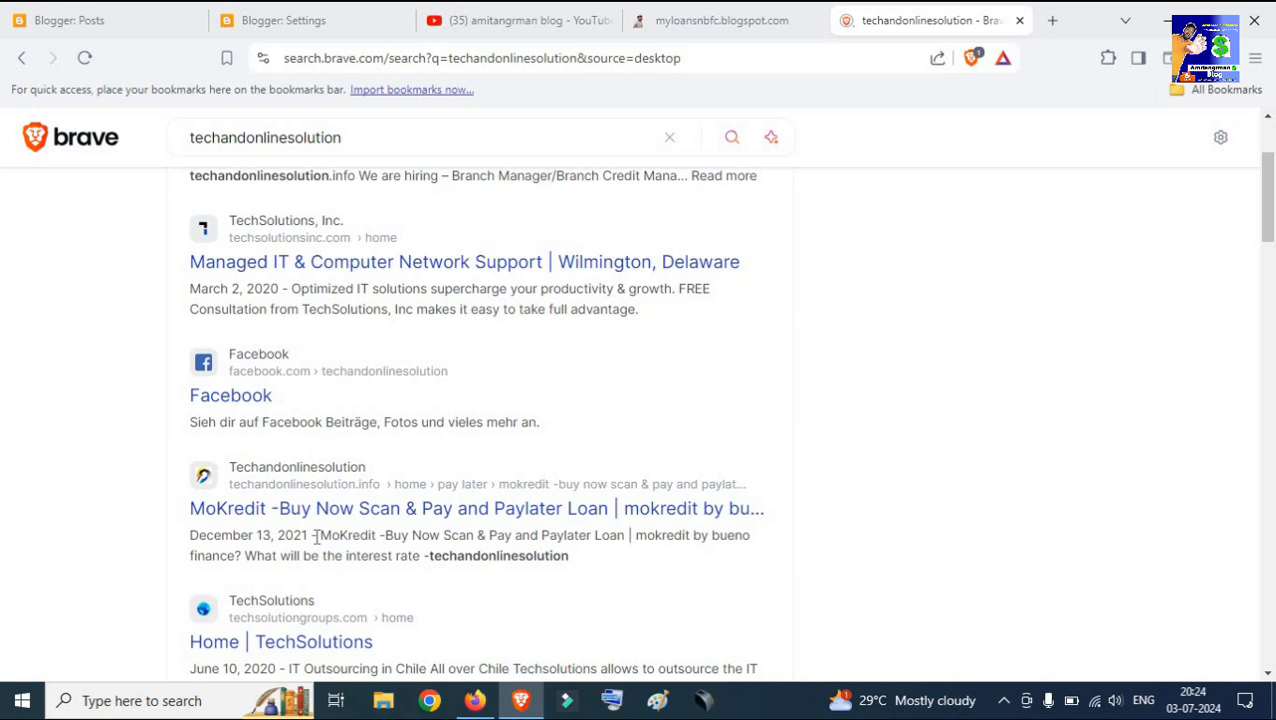
pyautogui.scroll(-5, 315, 545)
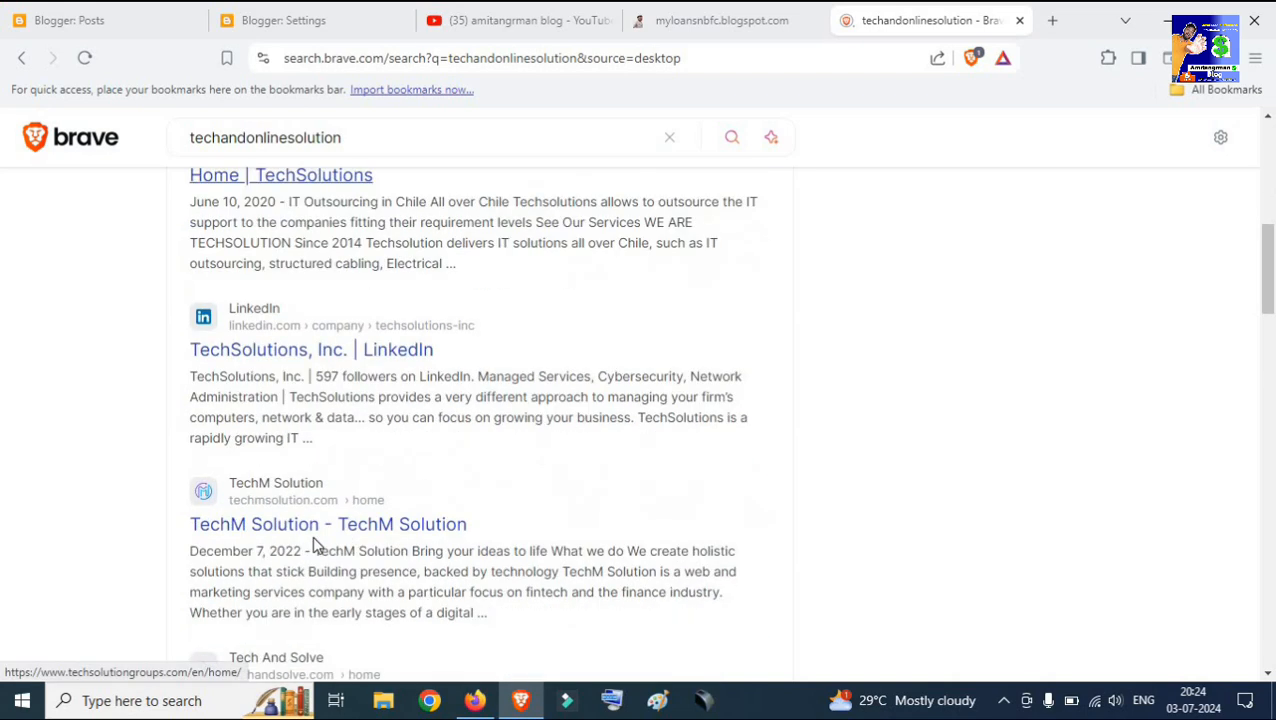
pyautogui.scroll(6, 315, 545)
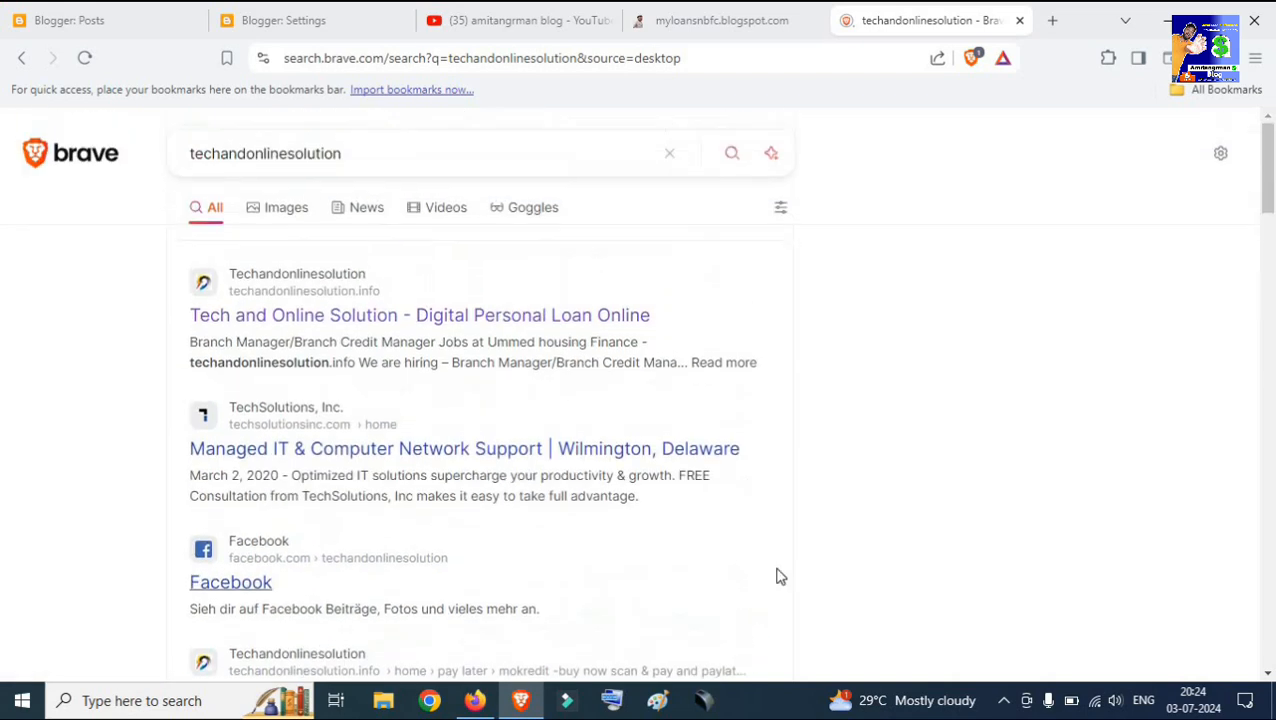
pyautogui.click(358, 158)
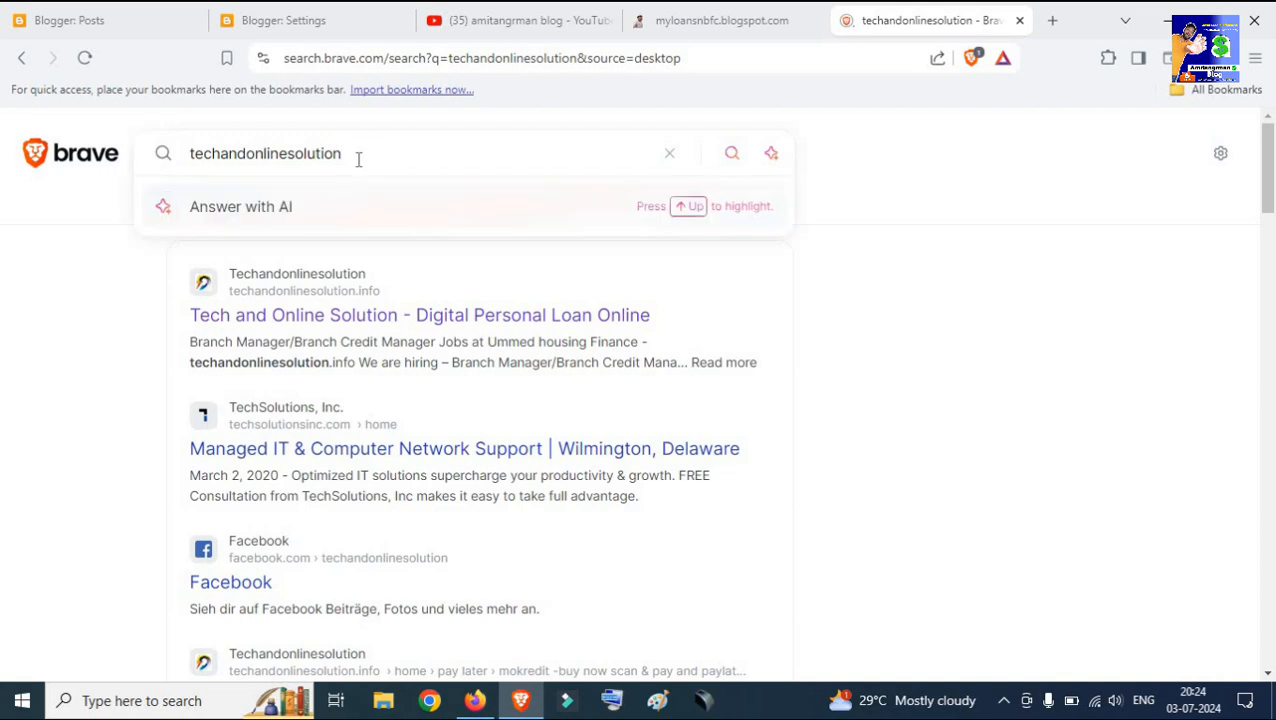
pyautogui.hotkey('ctrl', 'a')
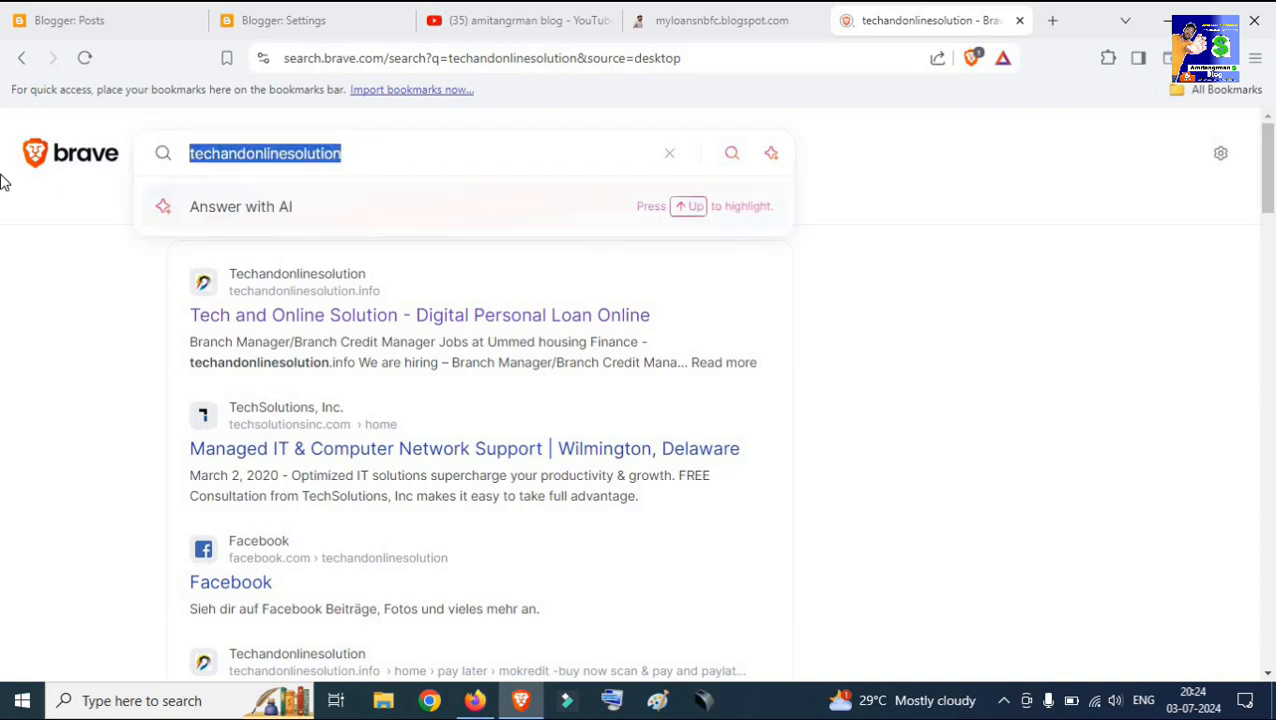
# Open the Tech and Online Solution site from the search results and read the site description in its footer.
pyautogui.click(260, 320)
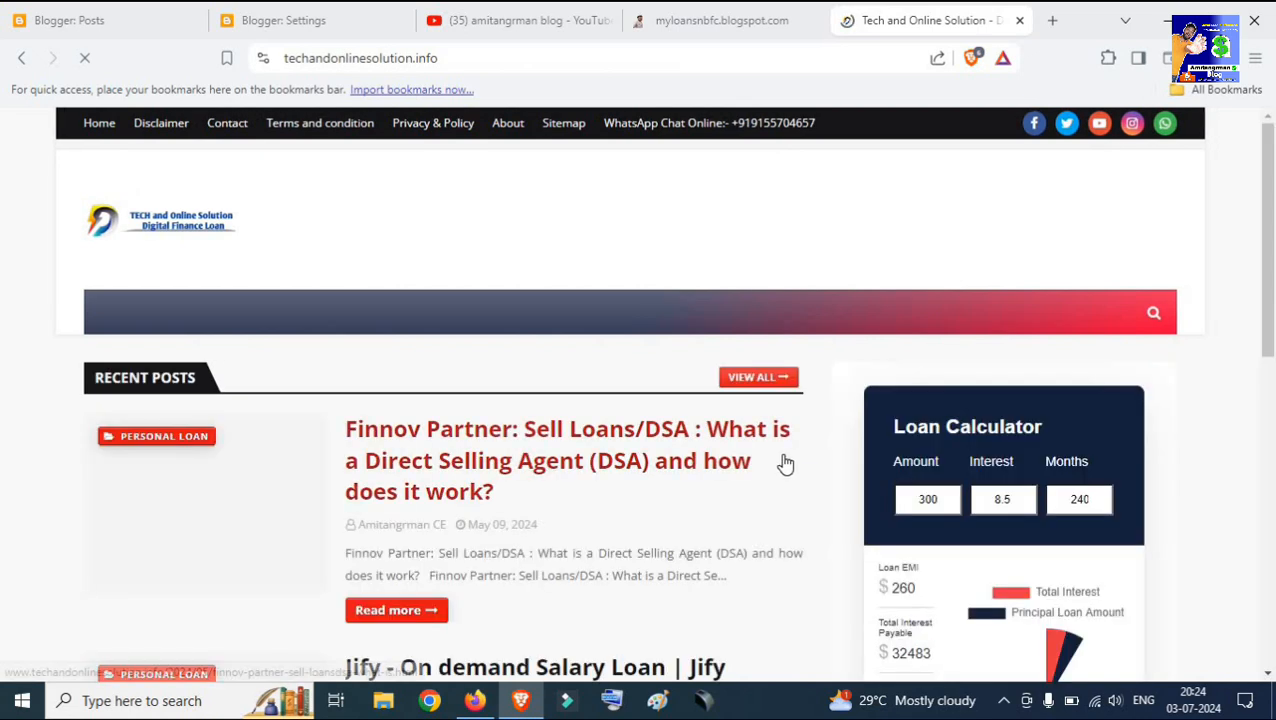
pyautogui.scroll(-10, 605, 518)
pyautogui.scroll(-15, 605, 518)
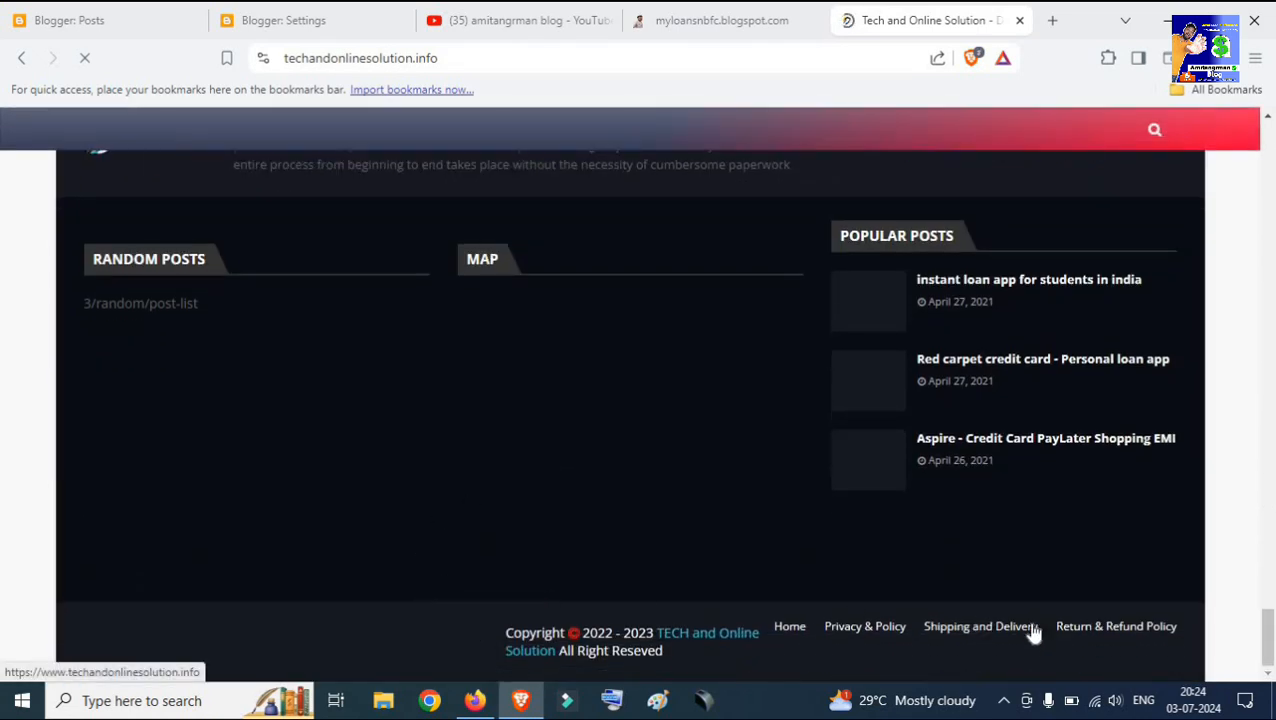
pyautogui.scroll(5, 988, 607)
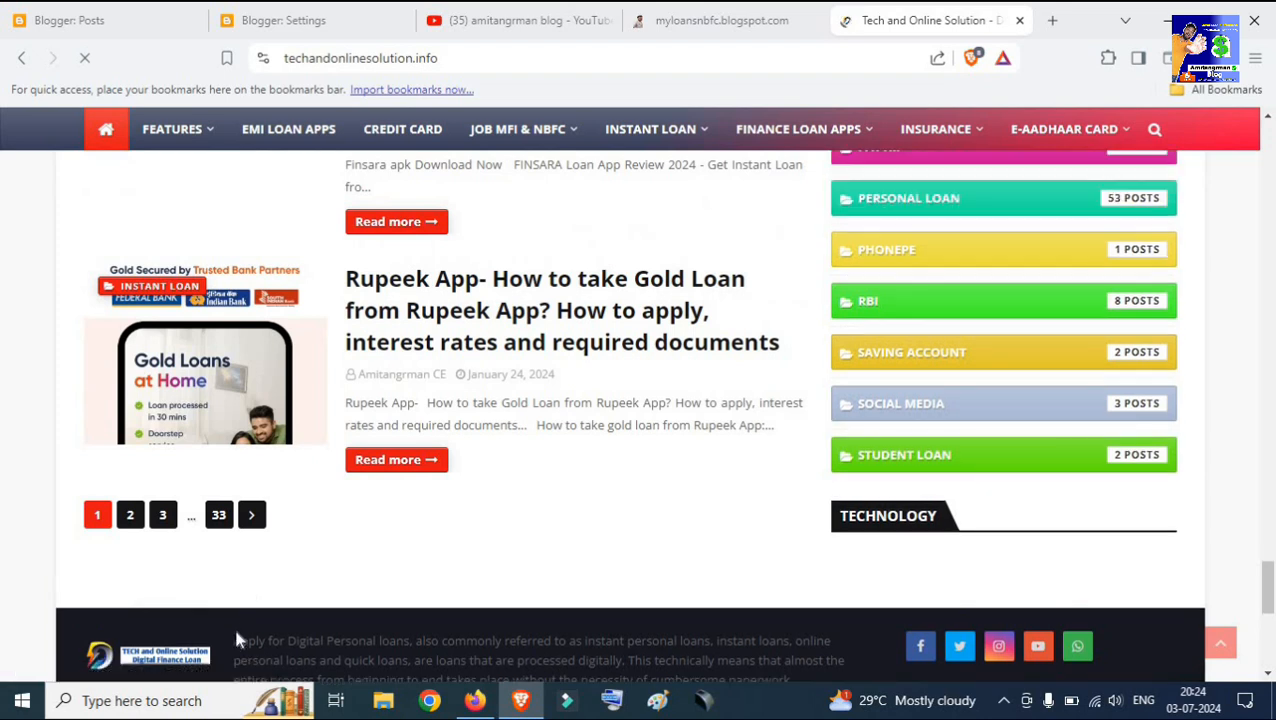
pyautogui.scroll(-3, 514, 420)
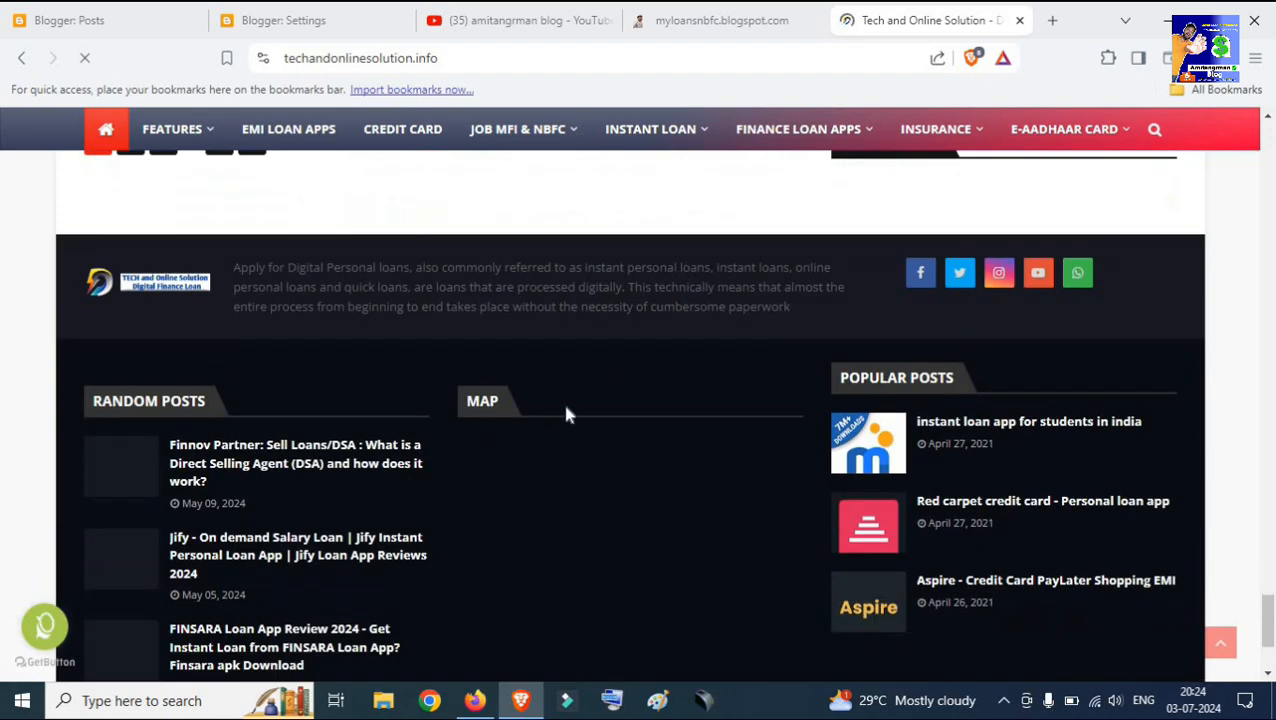
pyautogui.rightClick(445, 267)
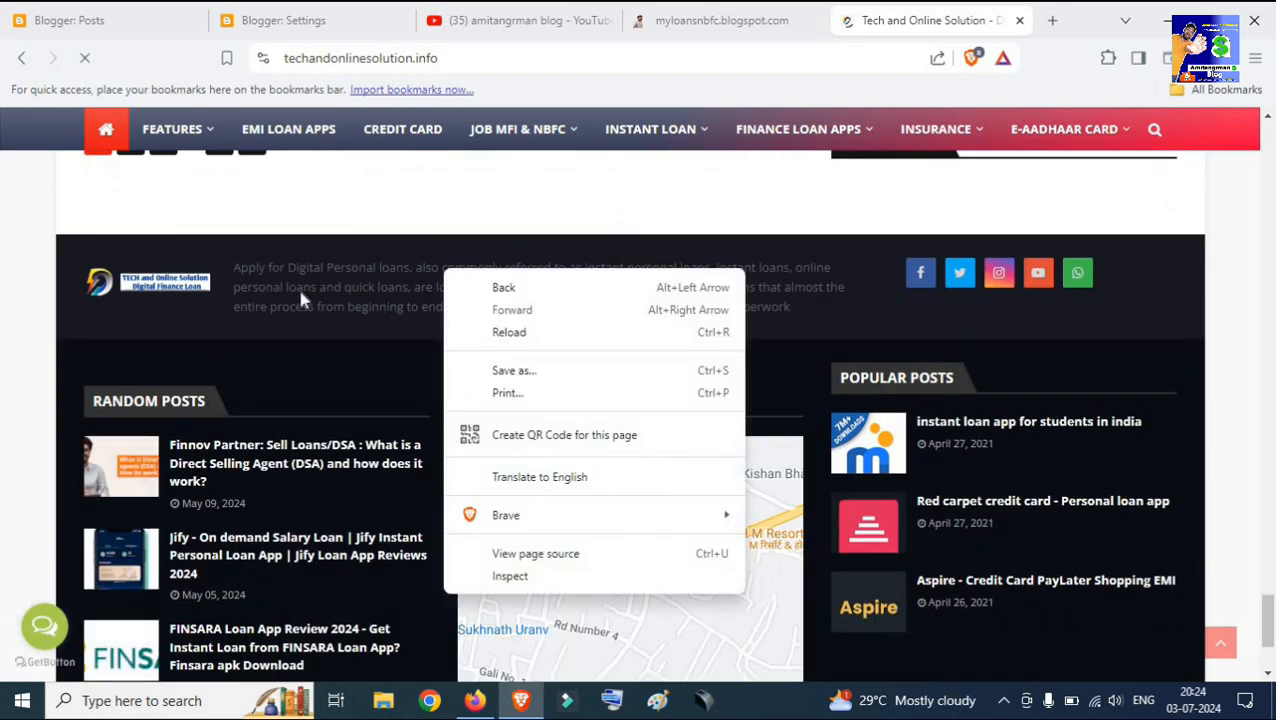
pyautogui.click(297, 285)
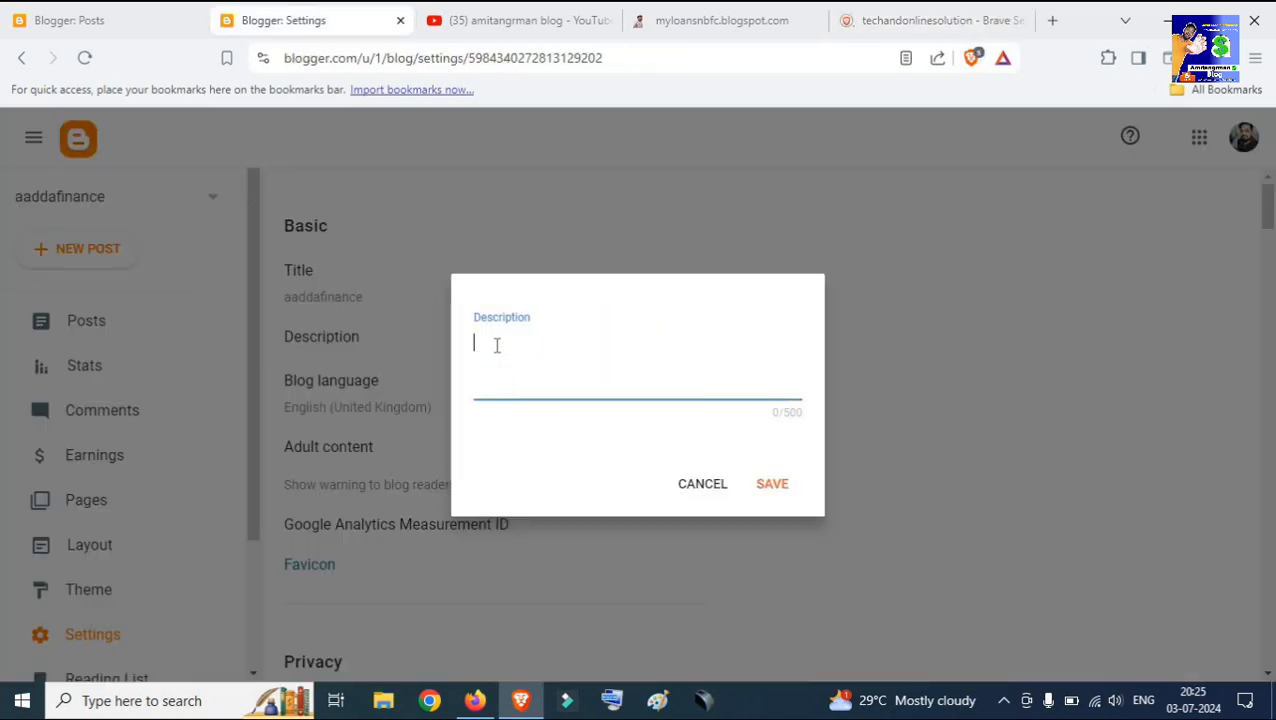
# Save the blog description as "Branch Manager/Branch Credit Manager Jobs at Ummed housing Finance - techandonlinesolution.info We are hiring – Branch Manage".
pyautogui.write('Branch Manager/Branch Credit Manager Jobs at Ummed housing Finance - techandonlinesolution.info We are hiring – Branch Manage')
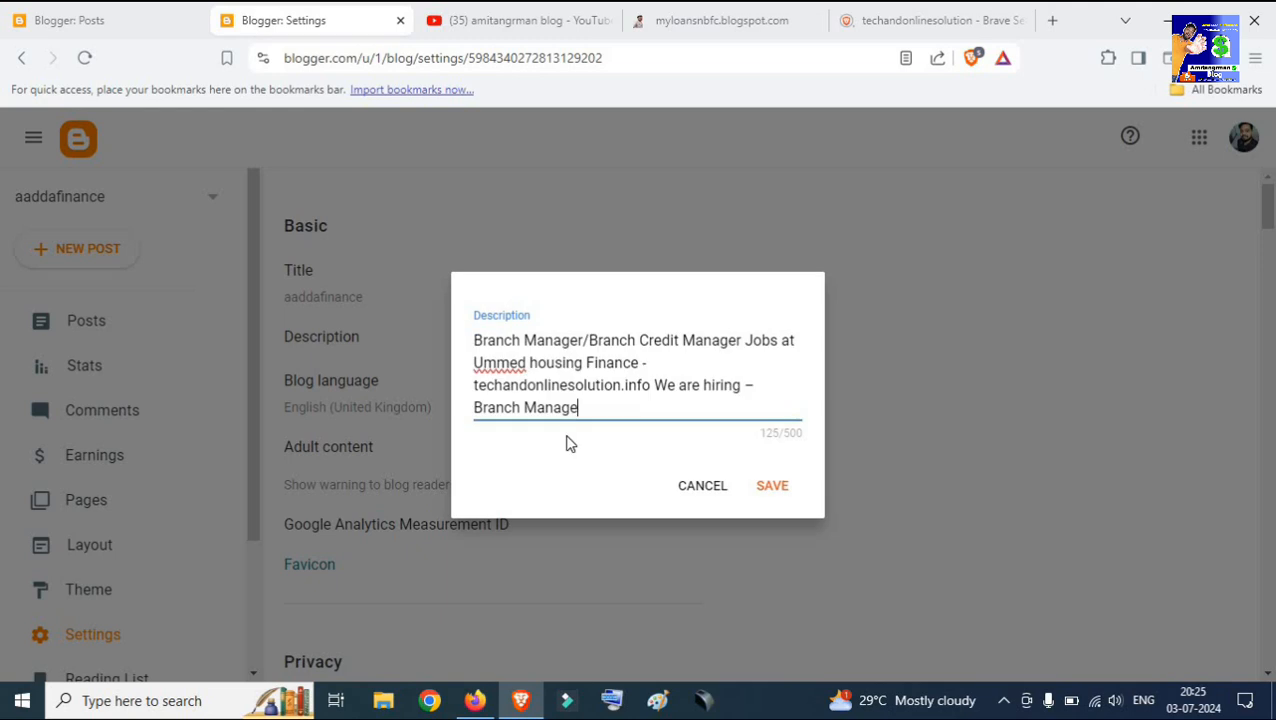
pyautogui.click(784, 500)
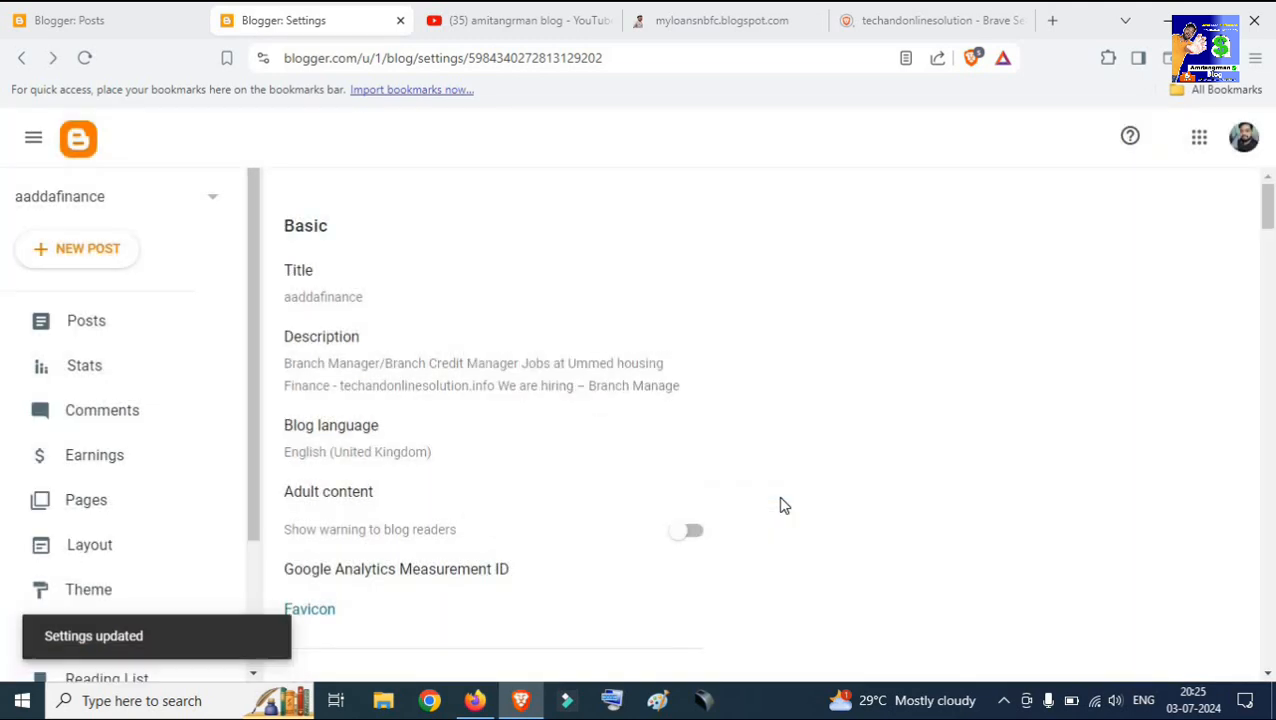
# Look through the available blog languages and leave the language dialog without saving.
pyautogui.scroll(-2, 342, 250)
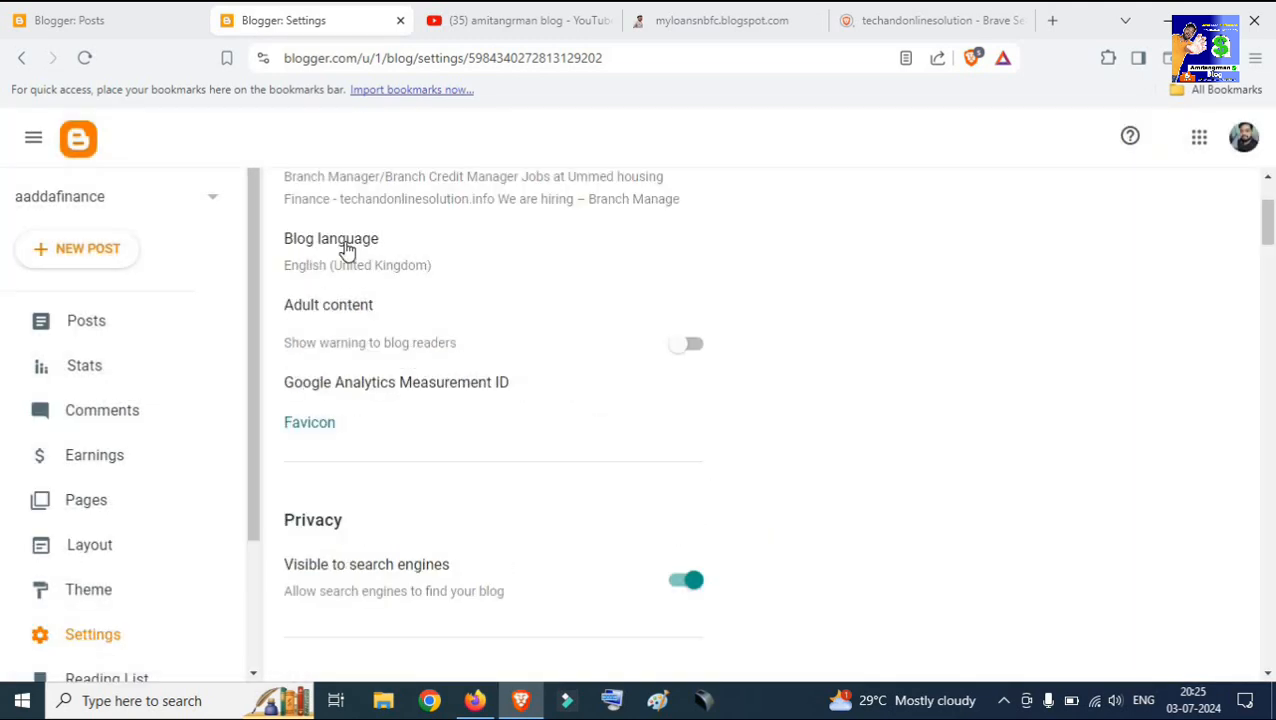
pyautogui.click(342, 250)
pyautogui.scroll(-1, 590, 440)
pyautogui.scroll(-3, 586, 438)
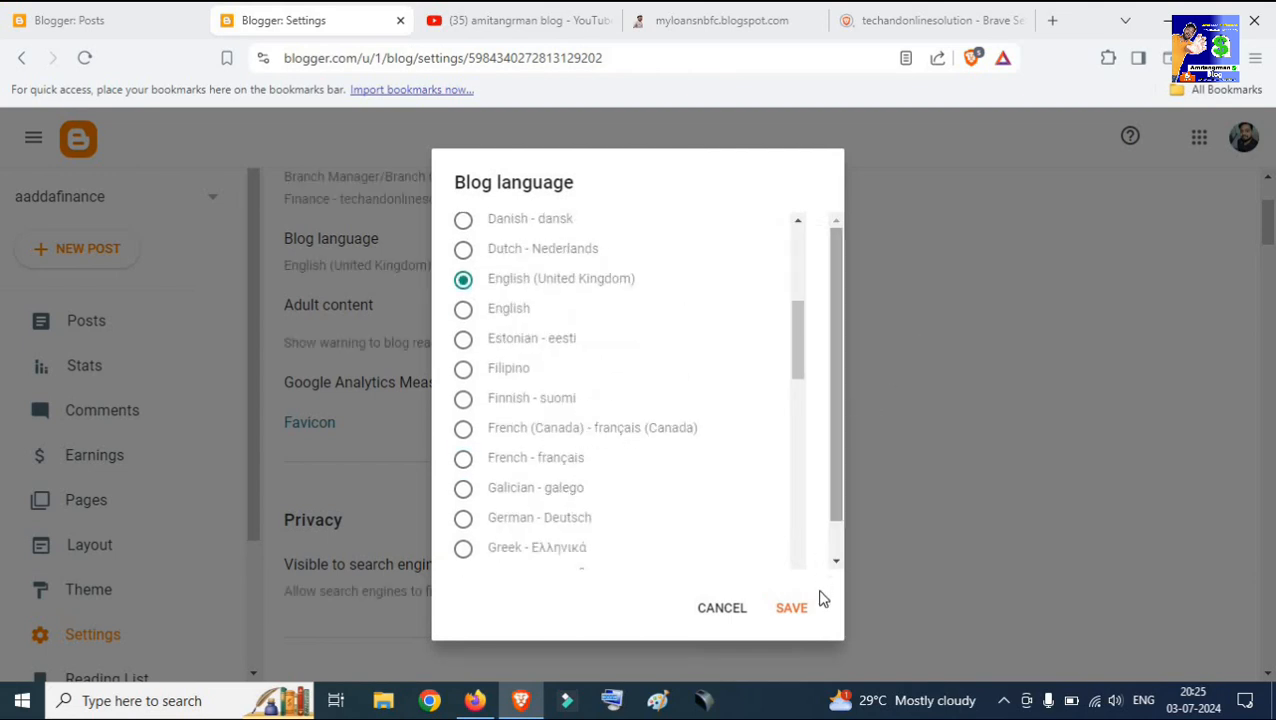
pyautogui.click(733, 609)
# Review the Privacy and Publishing settings and highlight the blog address.
pyautogui.scroll(-1, 347, 439)
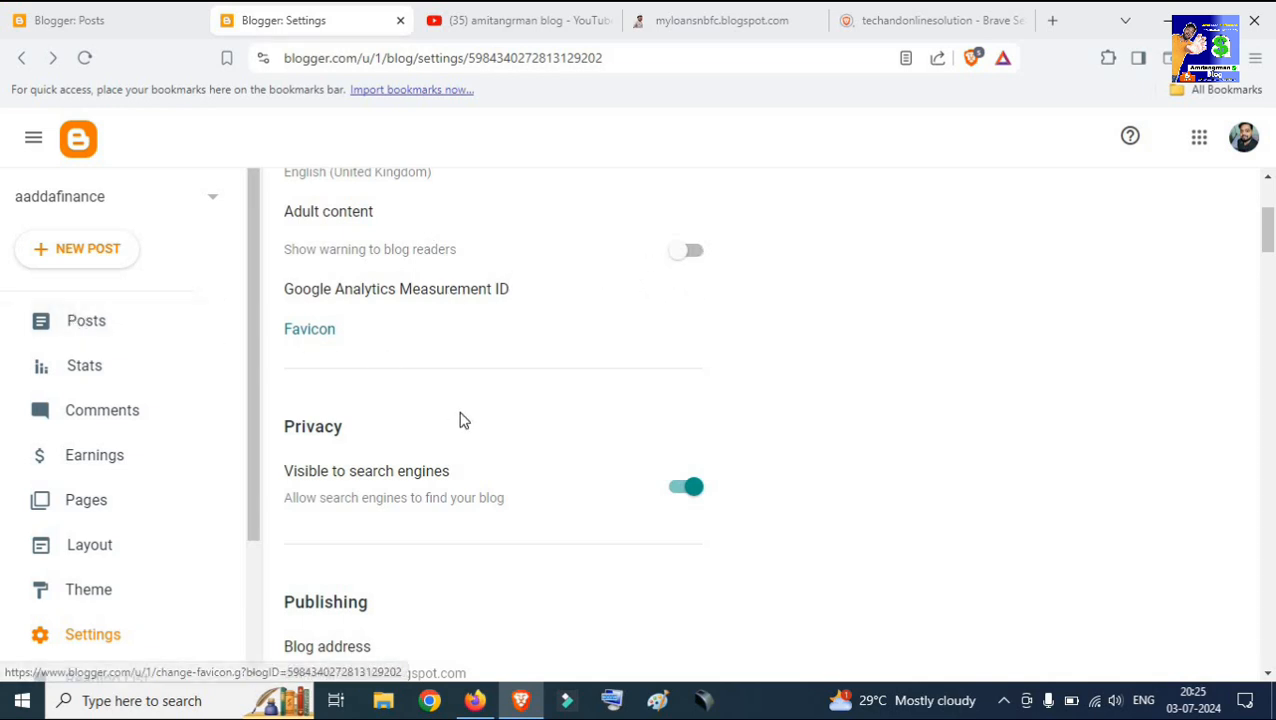
pyautogui.scroll(-3, 440, 400)
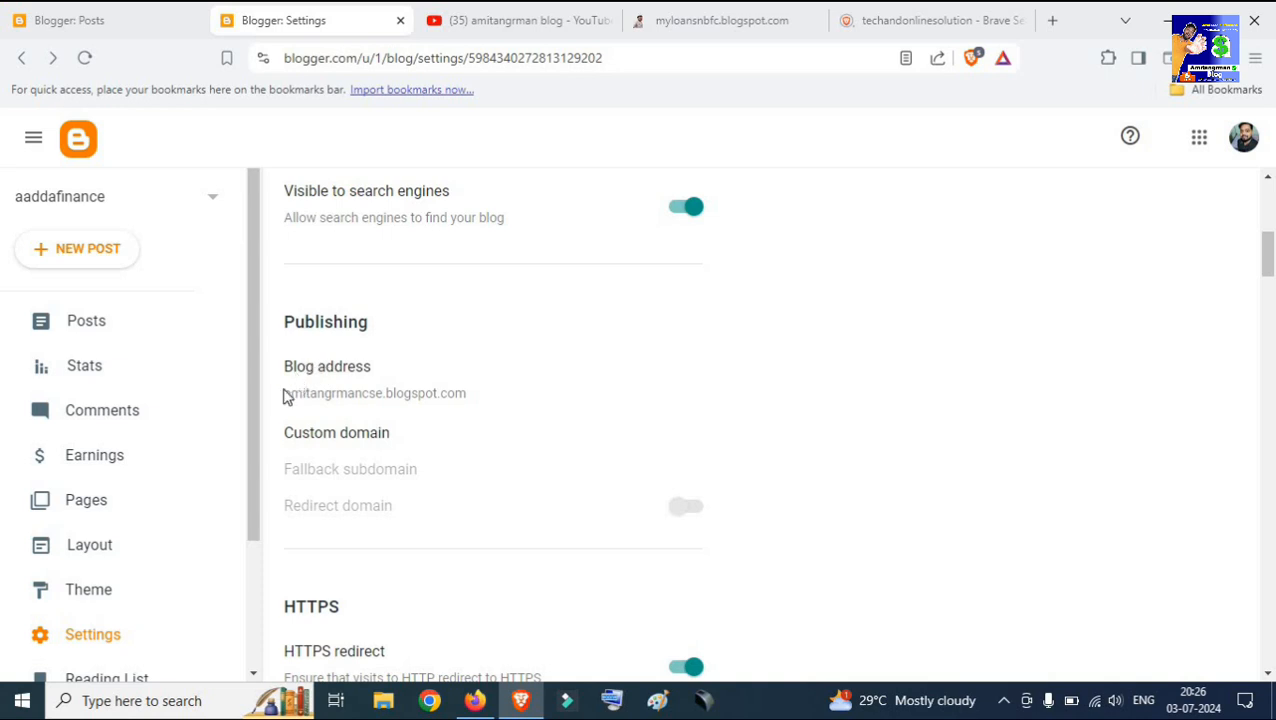
pyautogui.moveTo(282, 401); pyautogui.dragTo(475, 409)
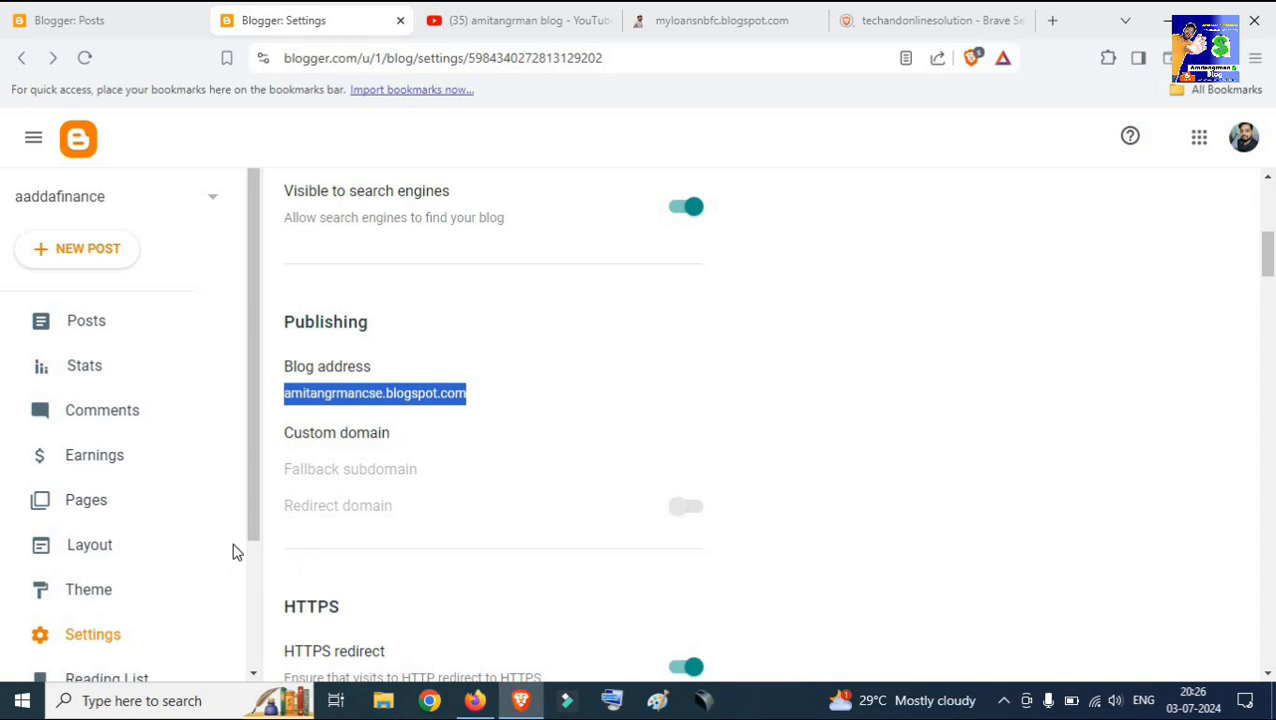
# View the live blog, check its title, and copy the description text shown below it.
pyautogui.scroll(-3, 120, 509)
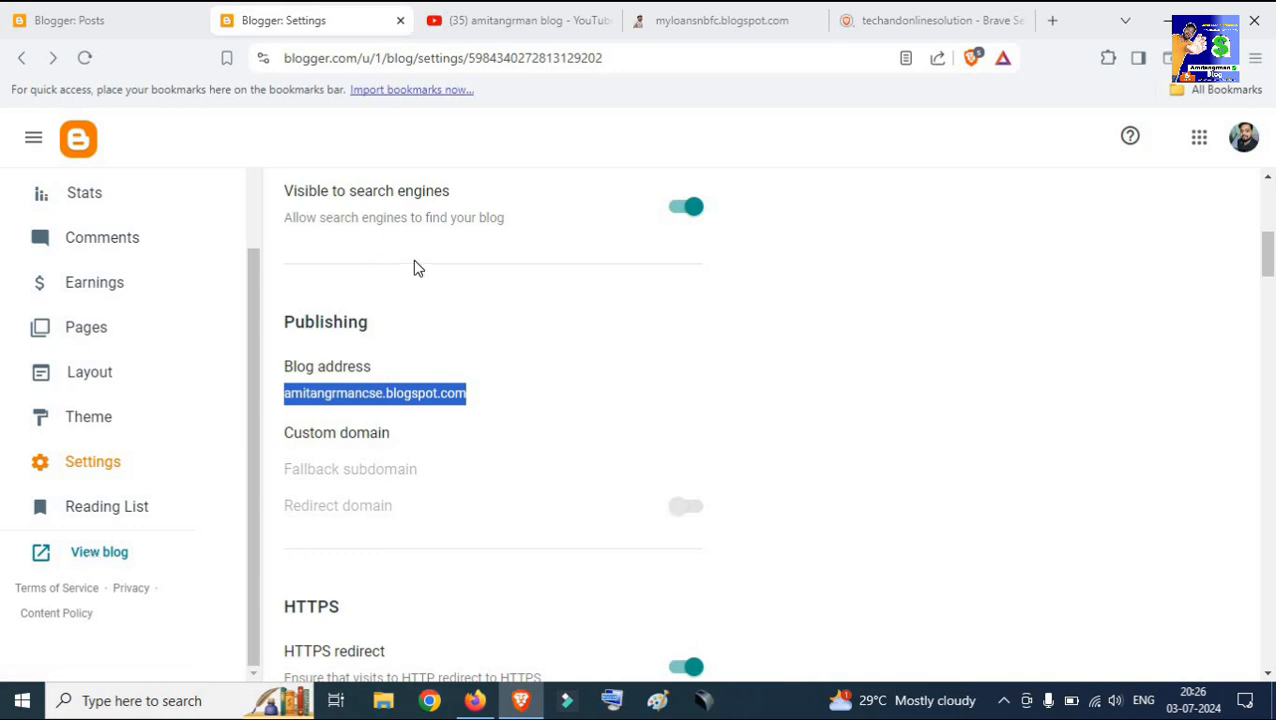
pyautogui.click(89, 558)
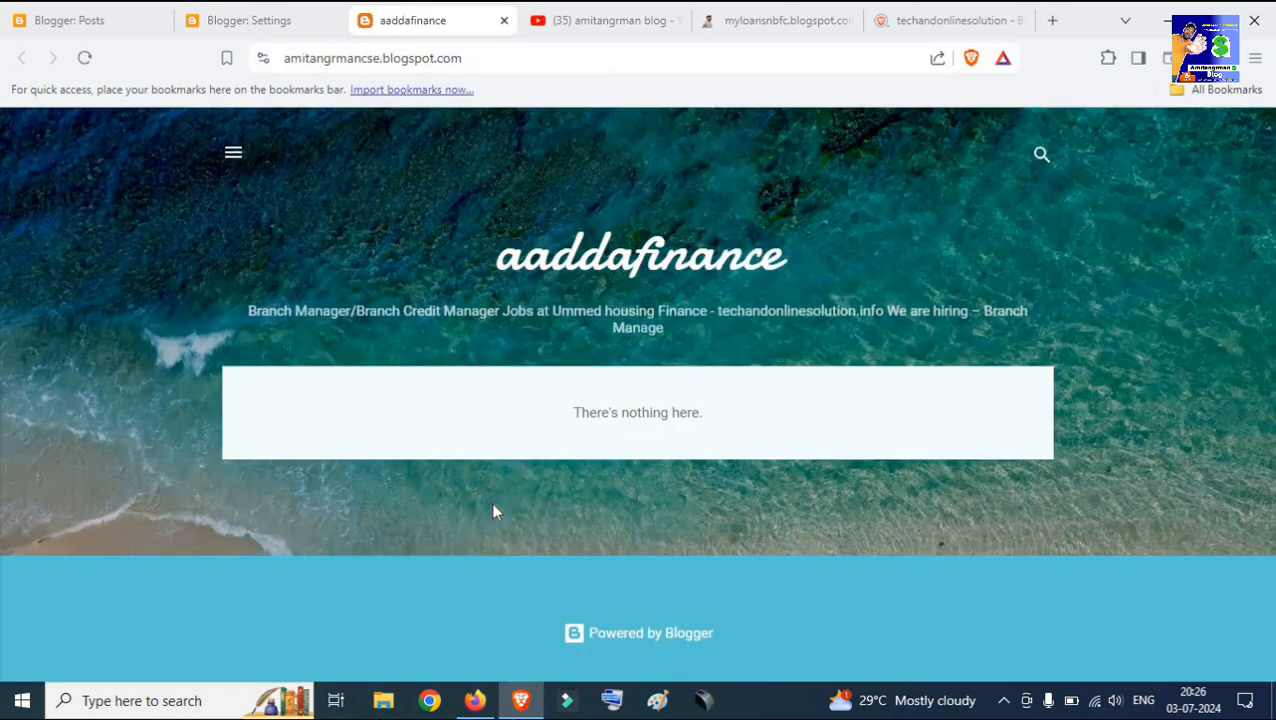
pyautogui.moveTo(488, 261); pyautogui.dragTo(784, 265)
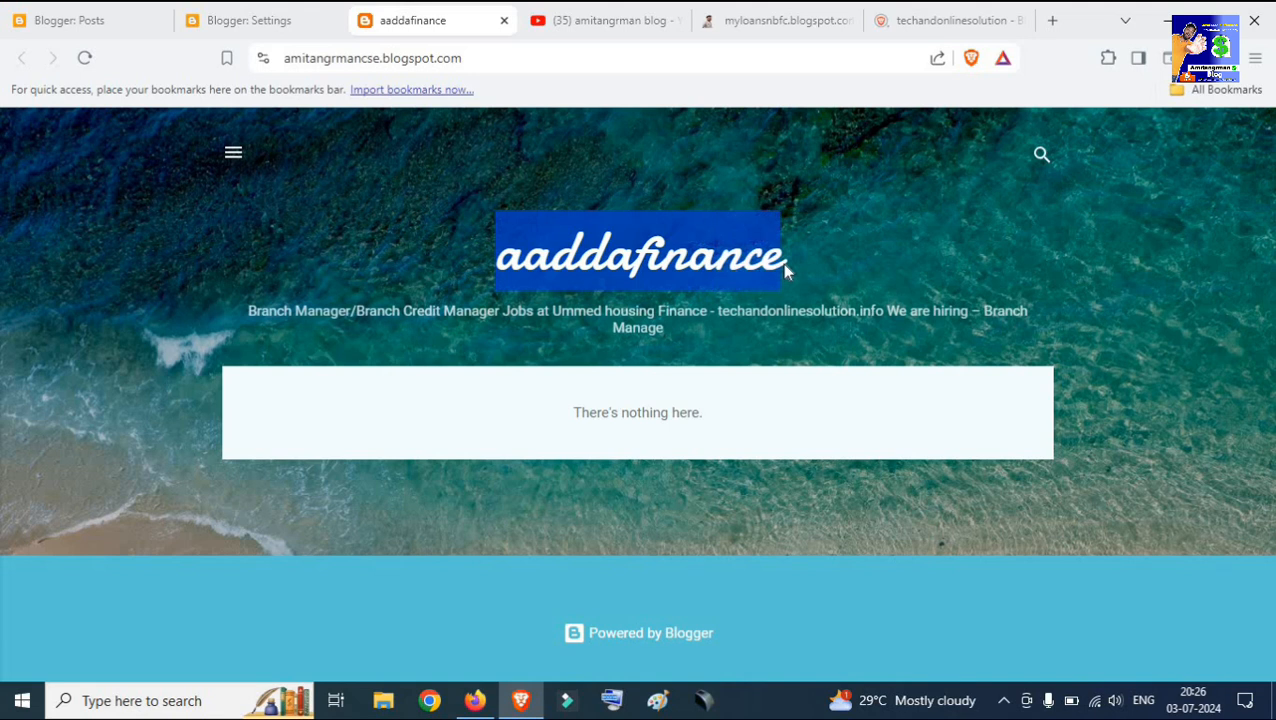
pyautogui.moveTo(246, 311); pyautogui.dragTo(710, 368)
pyautogui.hotkey('ctrl', 'c')
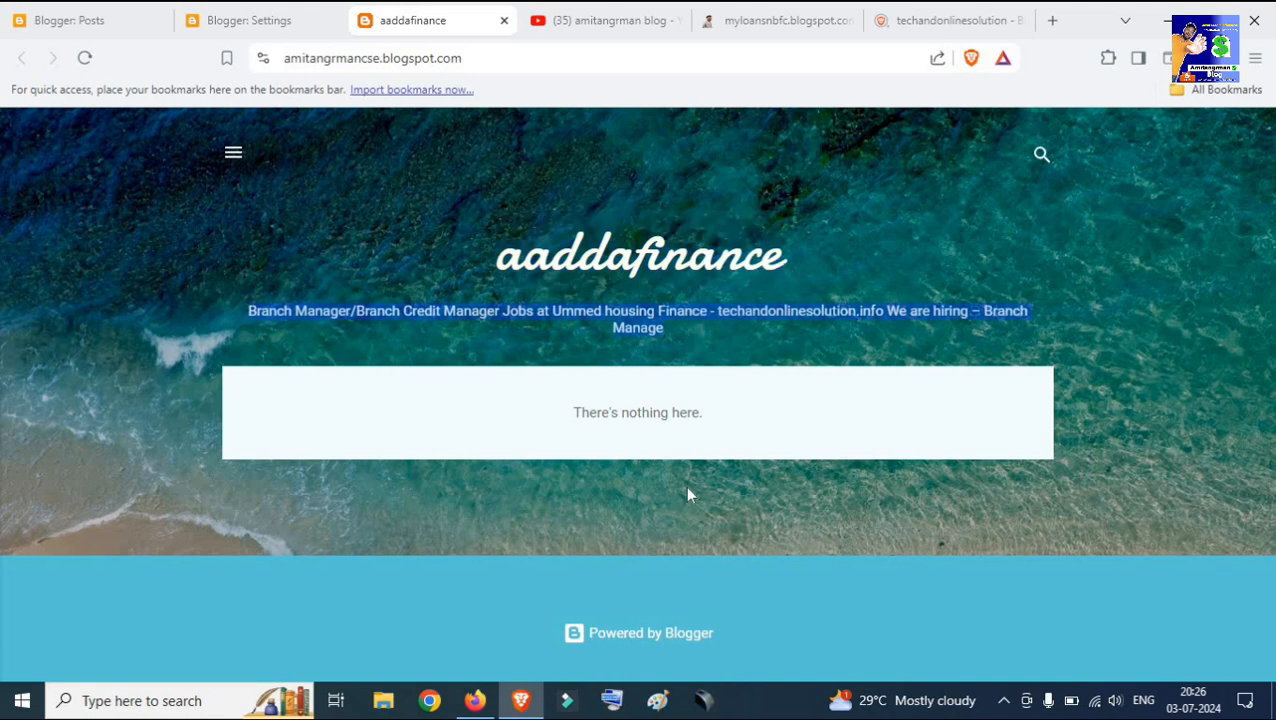
# Return to the blog settings and save the Formatting time zone as (GMT+05:30) India Standard Time – Kolkata.
pyautogui.click(250, 20)
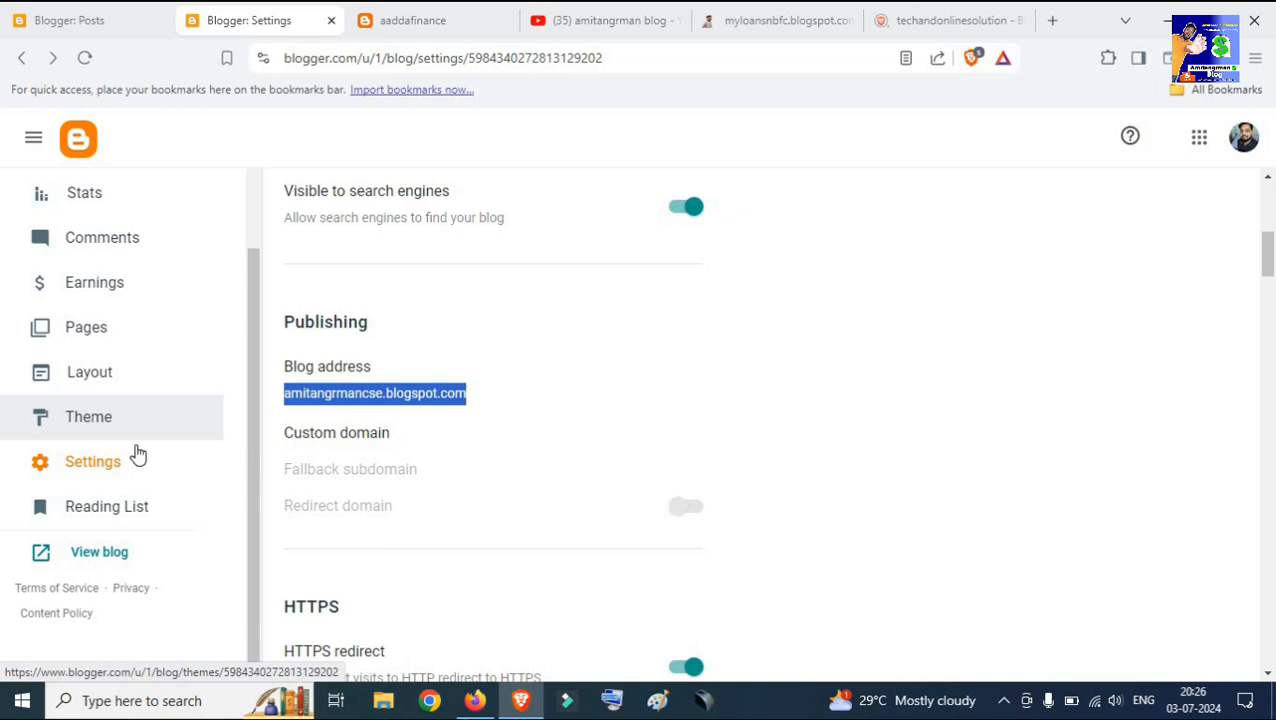
pyautogui.scroll(-3, 478, 558)
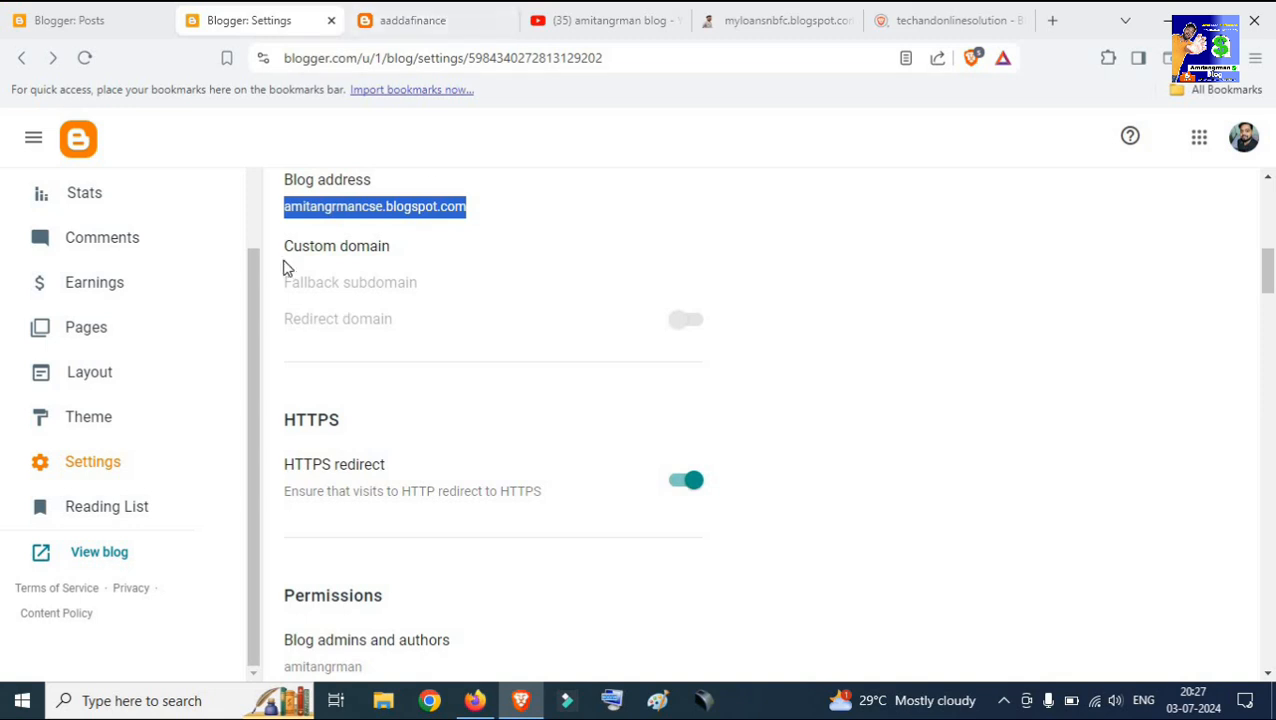
pyautogui.scroll(-10, 384, 353)
pyautogui.scroll(-3, 493, 367)
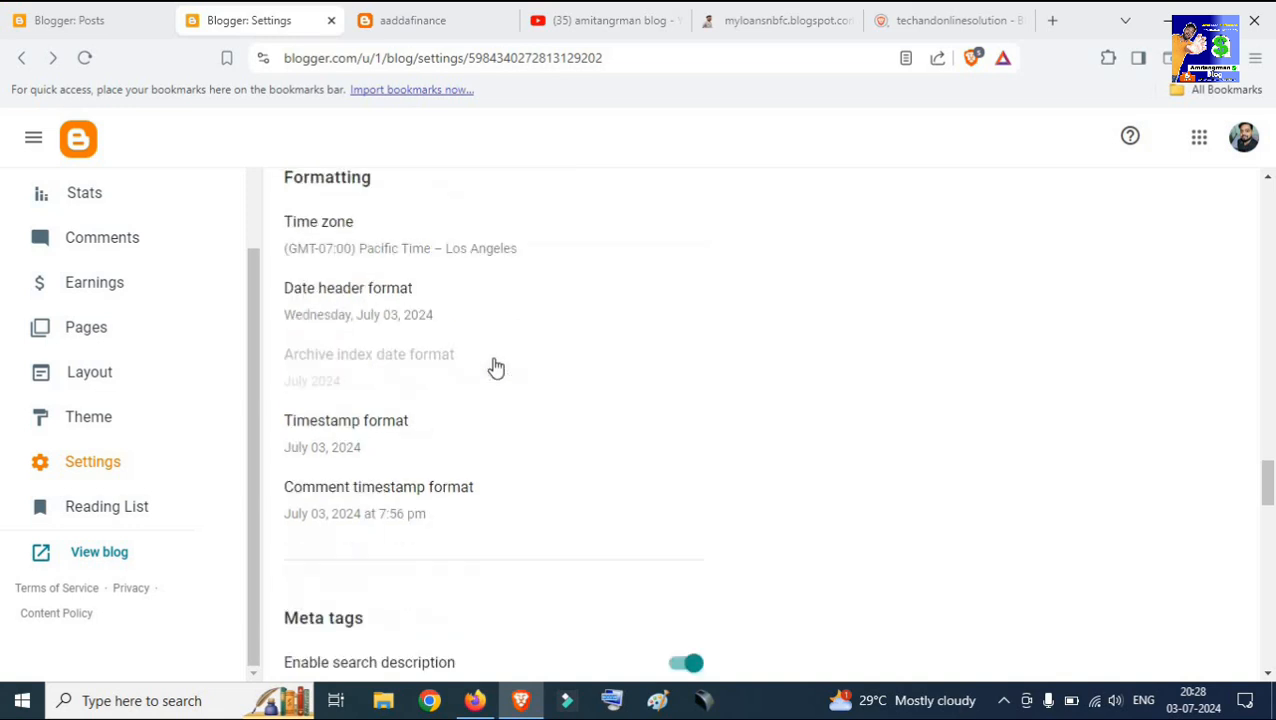
pyautogui.scroll(2, 356, 344)
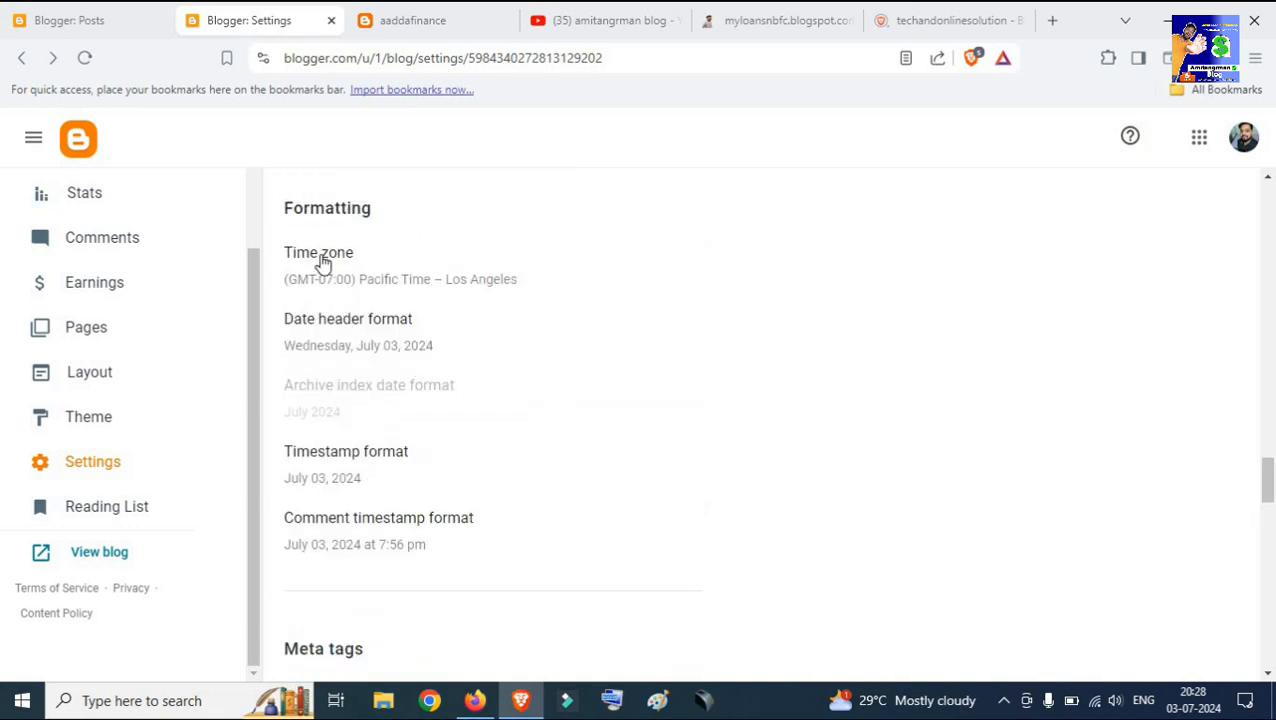
pyautogui.click(392, 293)
pyautogui.scroll(-8, 652, 479)
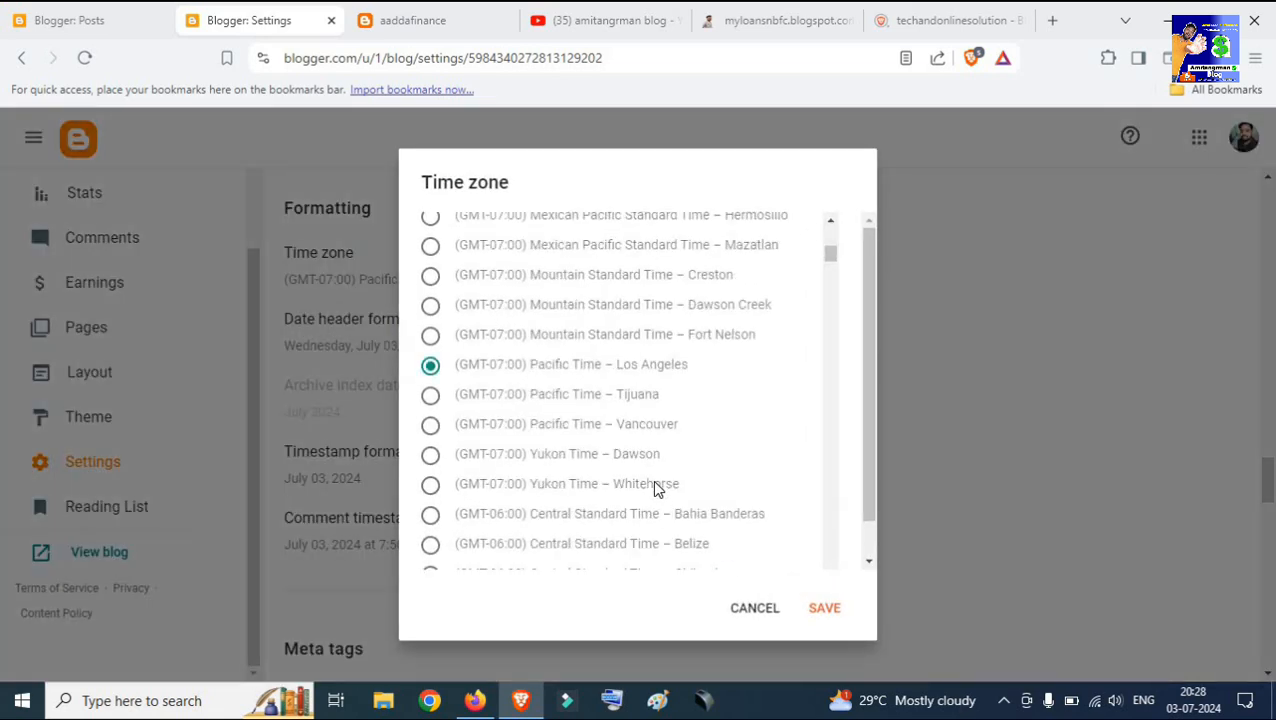
pyautogui.scroll(-10, 655, 485)
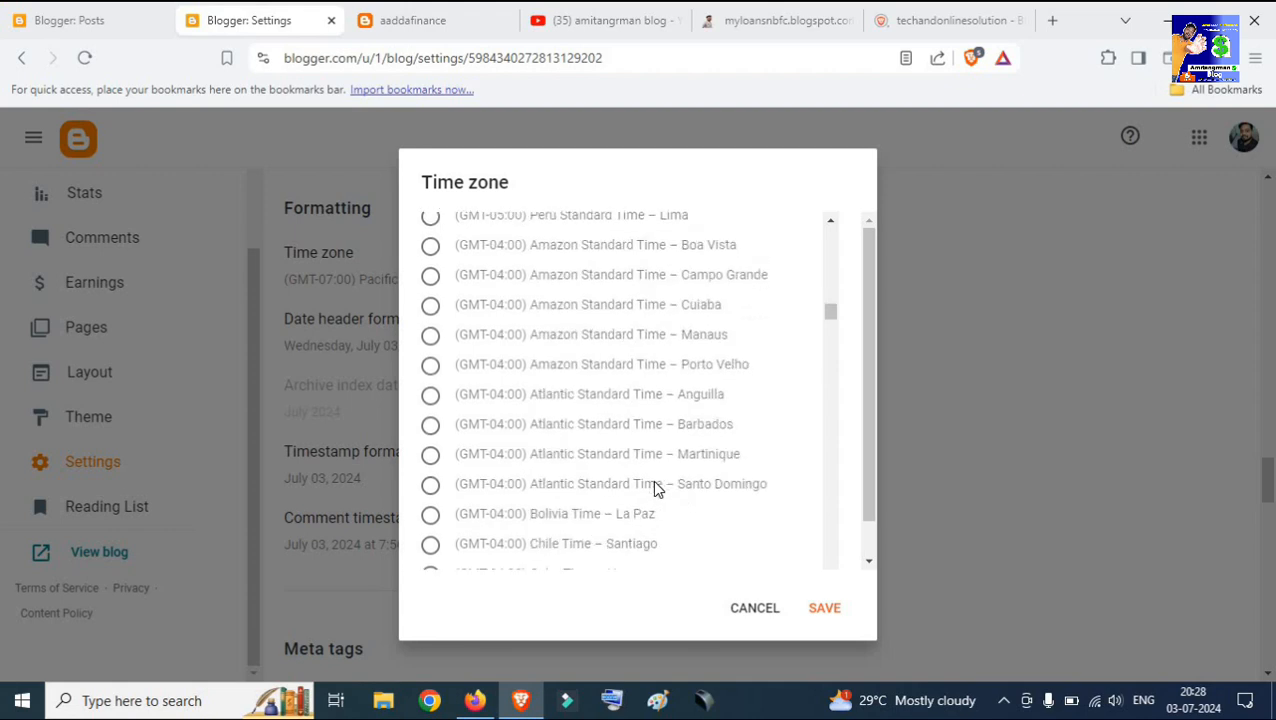
pyautogui.scroll(-15, 652, 482)
pyautogui.scroll(-15, 730, 495)
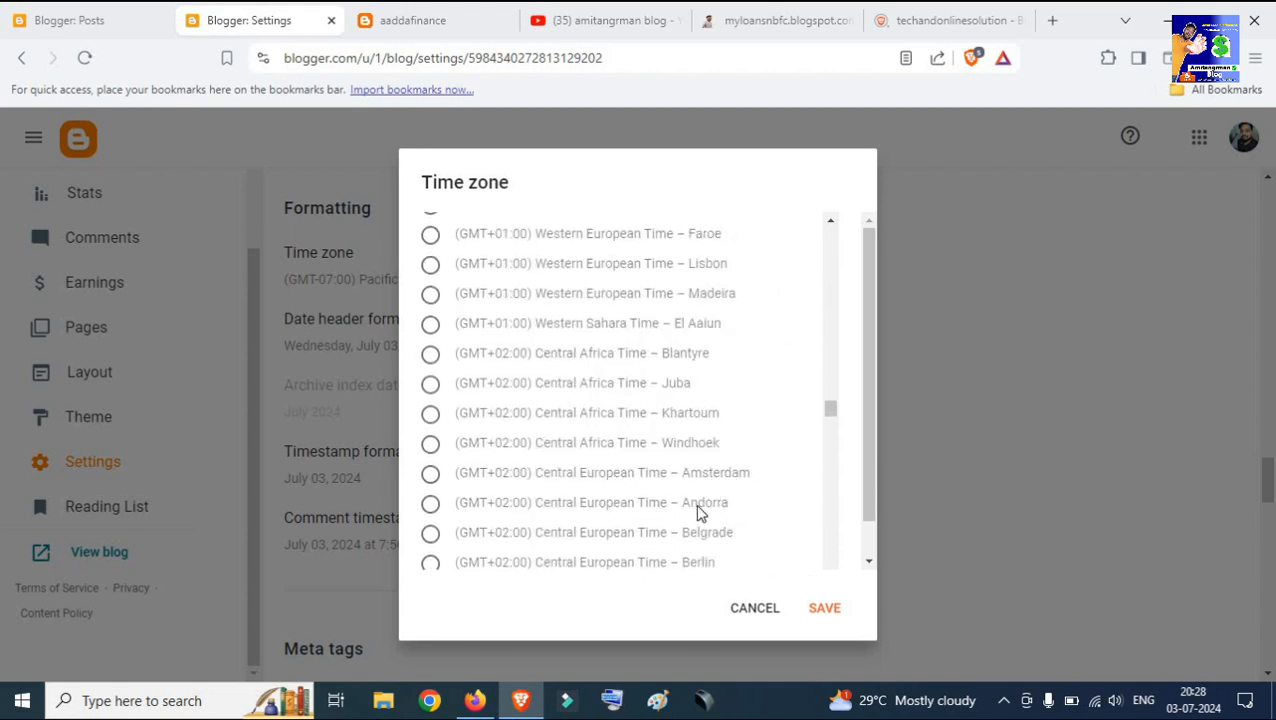
pyautogui.scroll(-20, 771, 466)
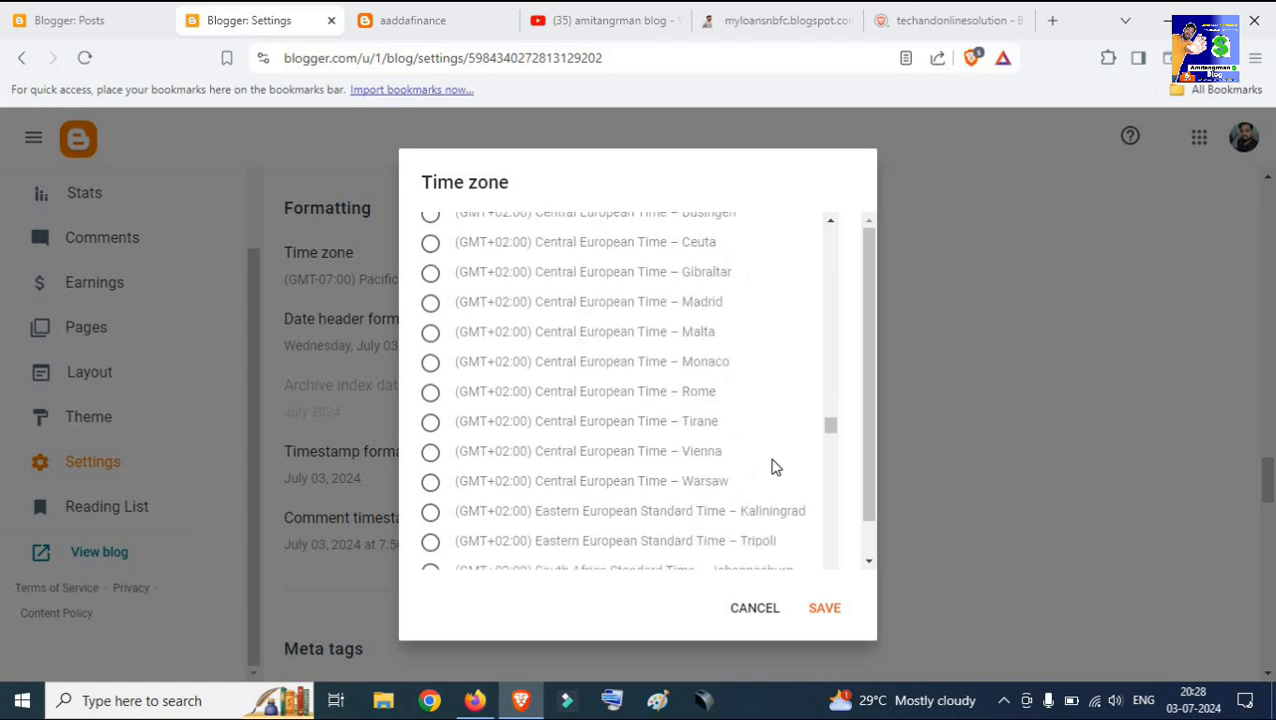
pyautogui.click(520, 502)
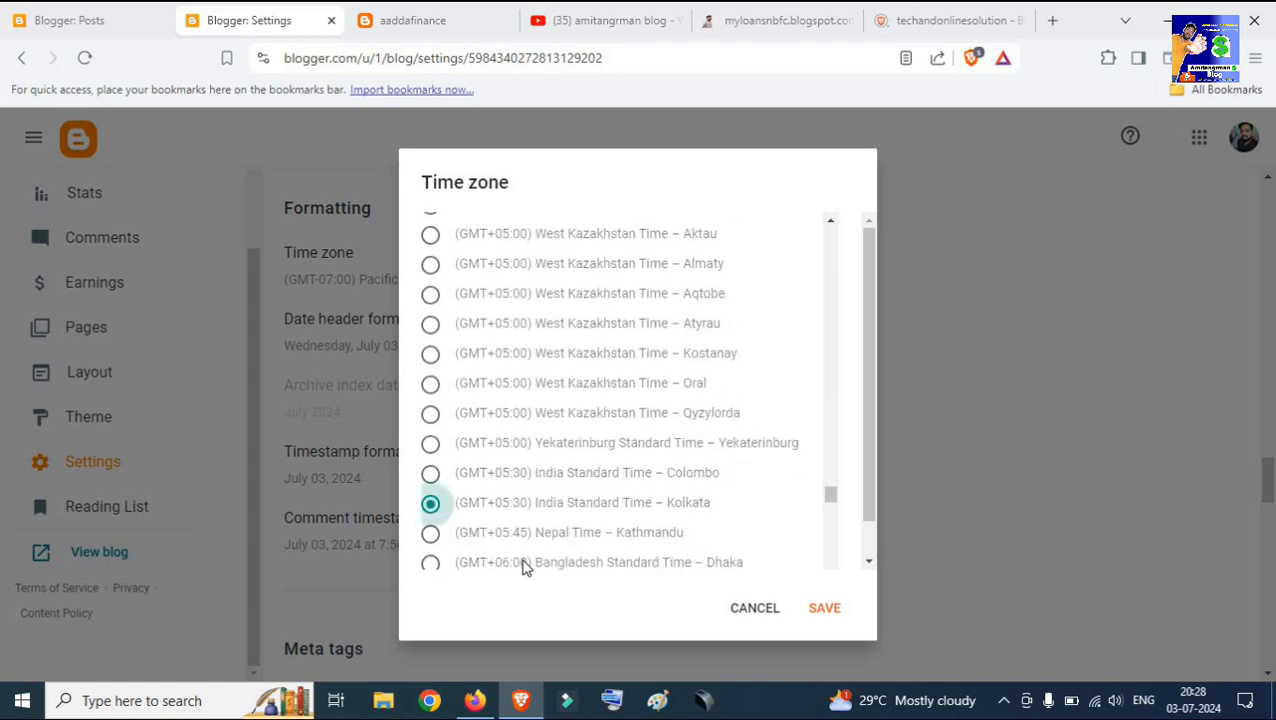
pyautogui.click(824, 610)
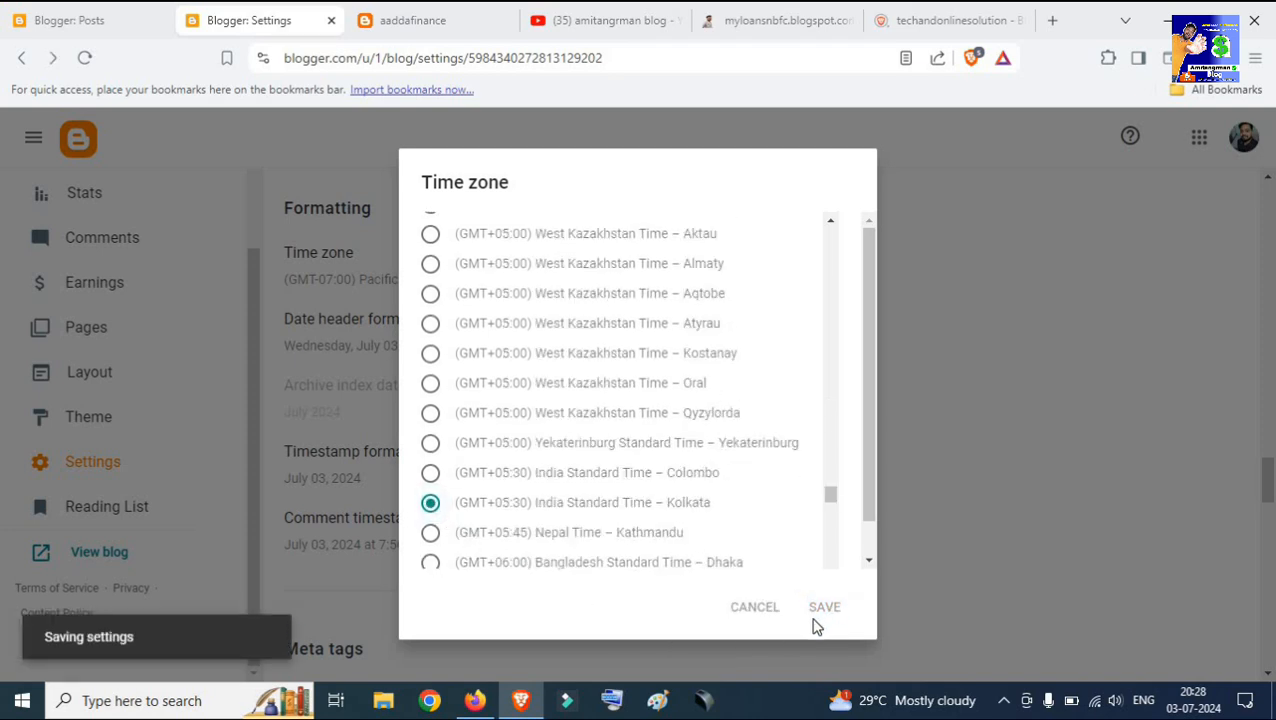
# Paste the copied blog description as the search description under Meta tags and save it.
pyautogui.scroll(-2, 545, 432)
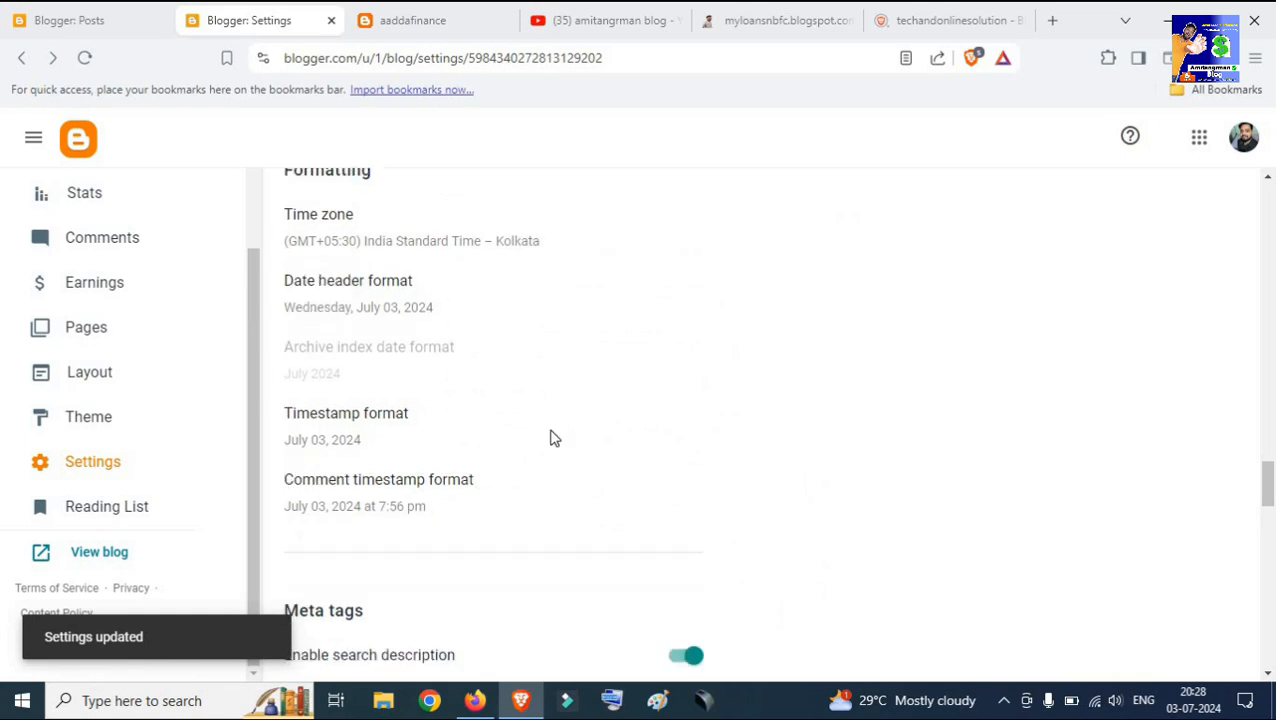
pyautogui.scroll(-2, 342, 296)
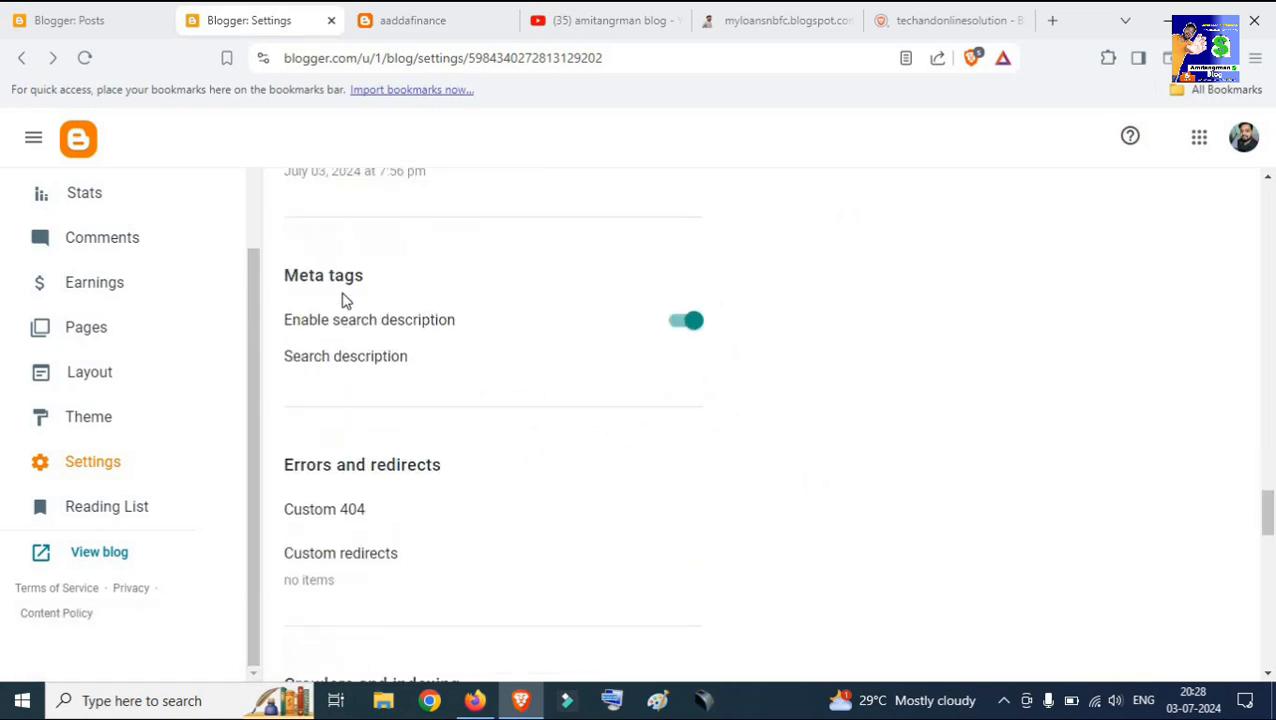
pyautogui.click(385, 405)
pyautogui.click(524, 370)
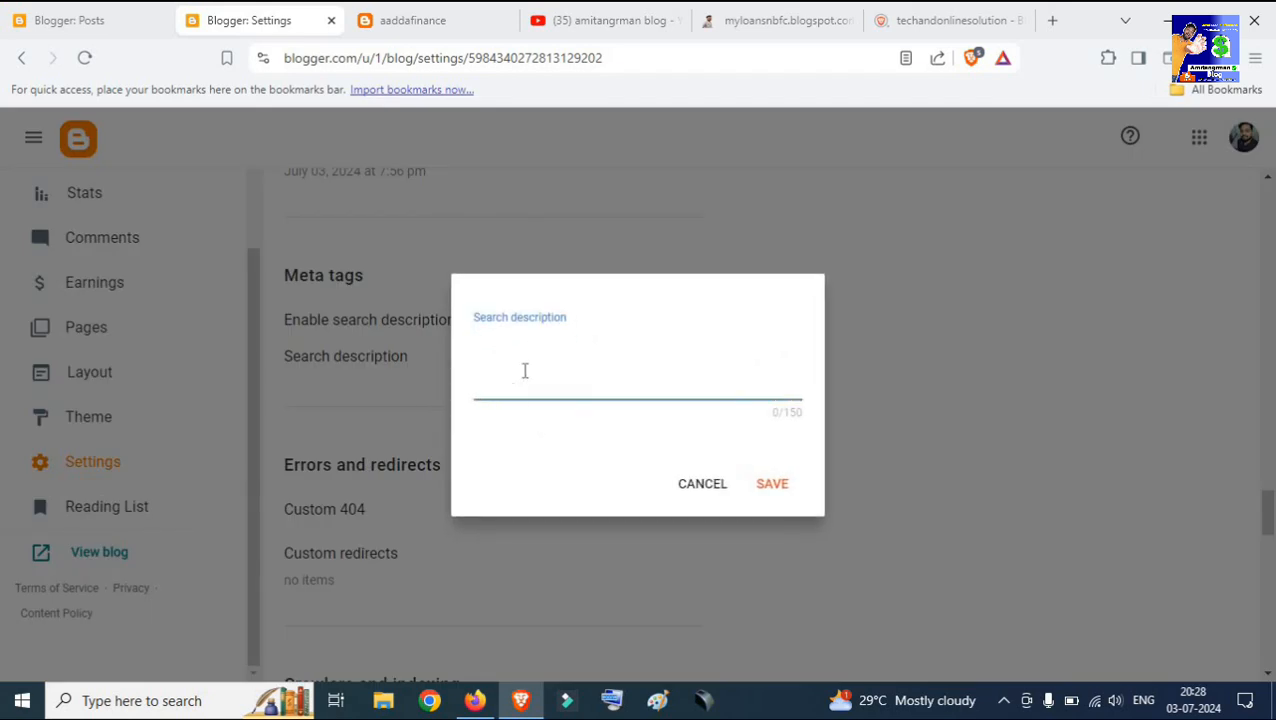
pyautogui.hotkey('ctrl', 'v')
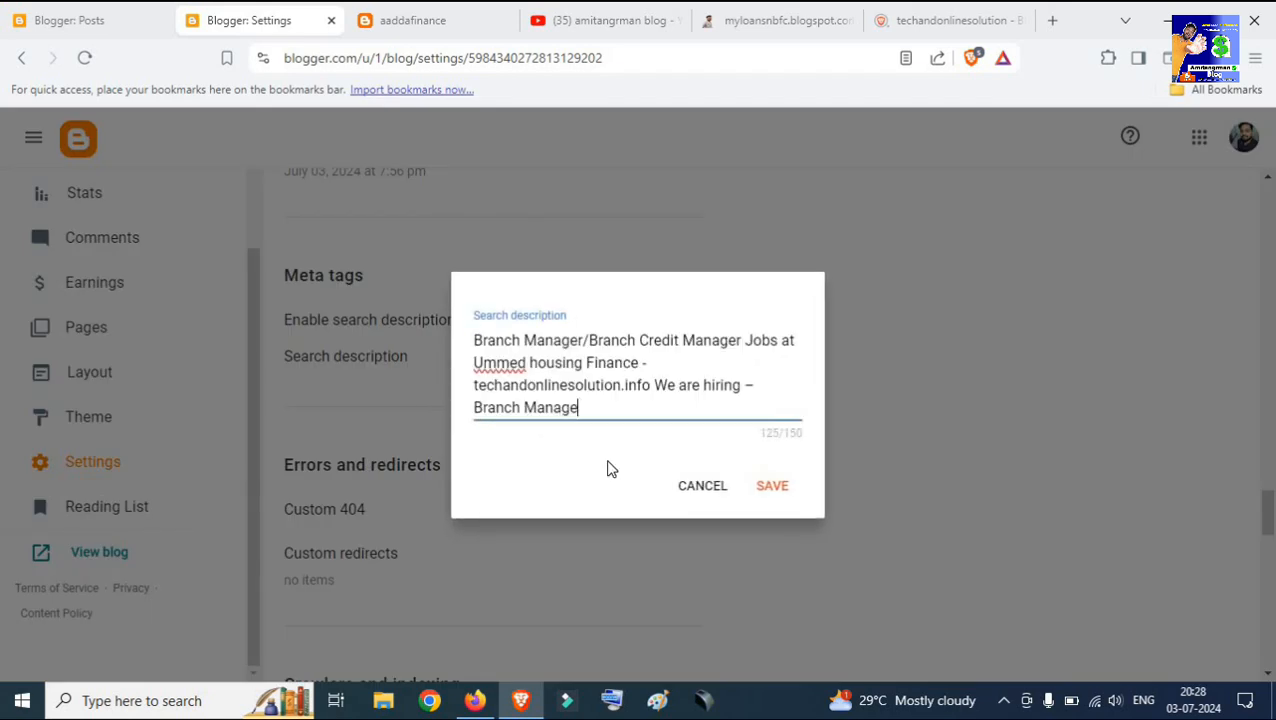
pyautogui.click(772, 487)
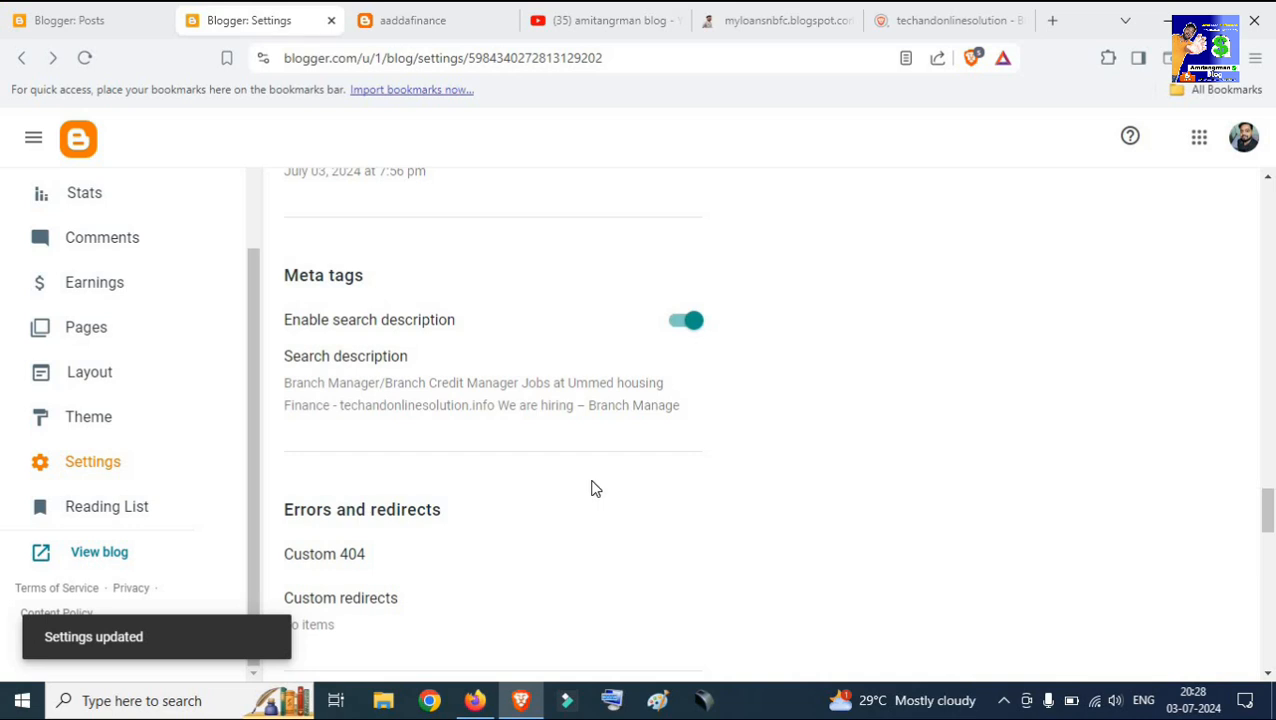
# Review the Crawlers and indexing options, highlighting Enable custom robots.txt, and continue to the Monetisation settings.
pyautogui.scroll(-3, 593, 489)
pyautogui.scroll(-2, 593, 489)
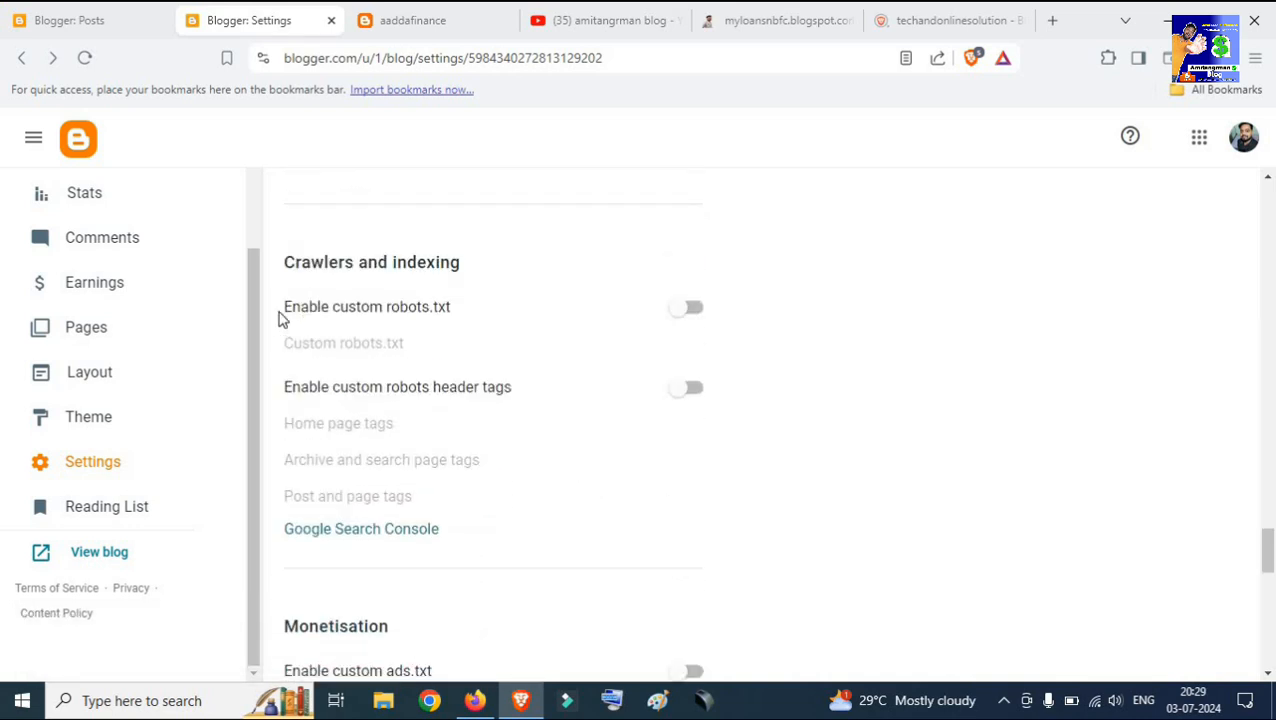
pyautogui.moveTo(282, 316); pyautogui.dragTo(488, 320)
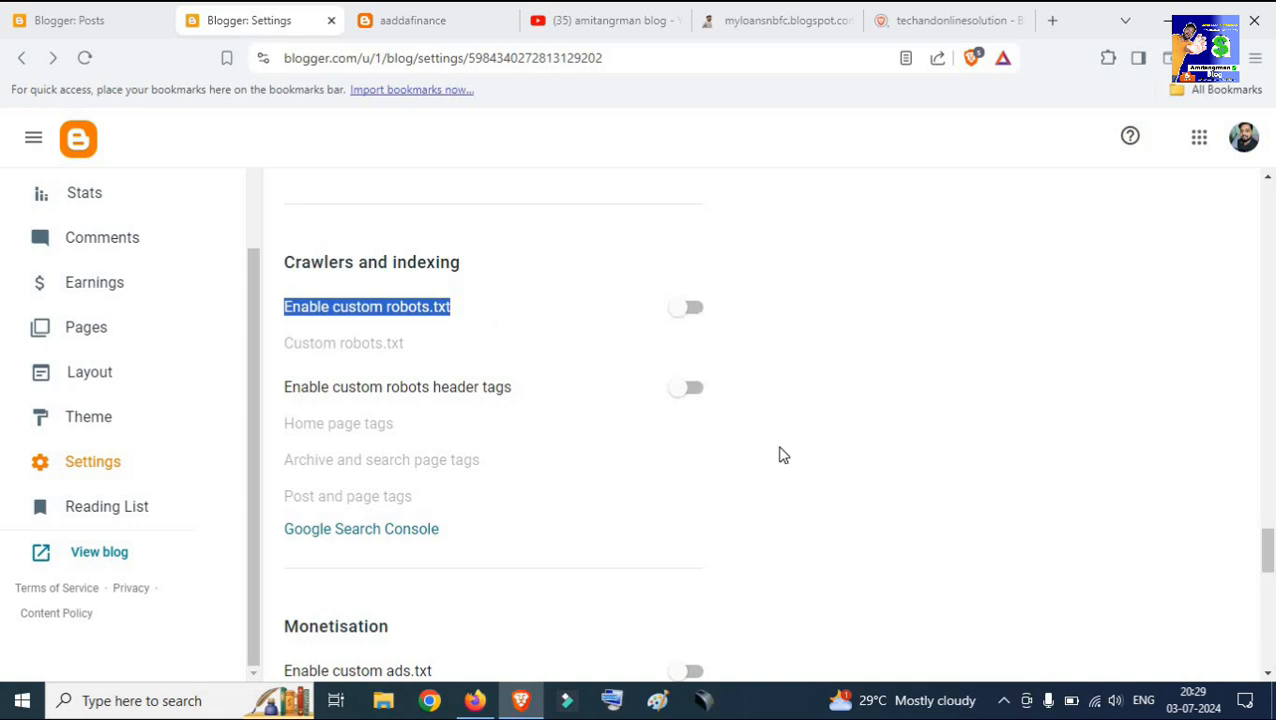
pyautogui.scroll(-2, 823, 441)
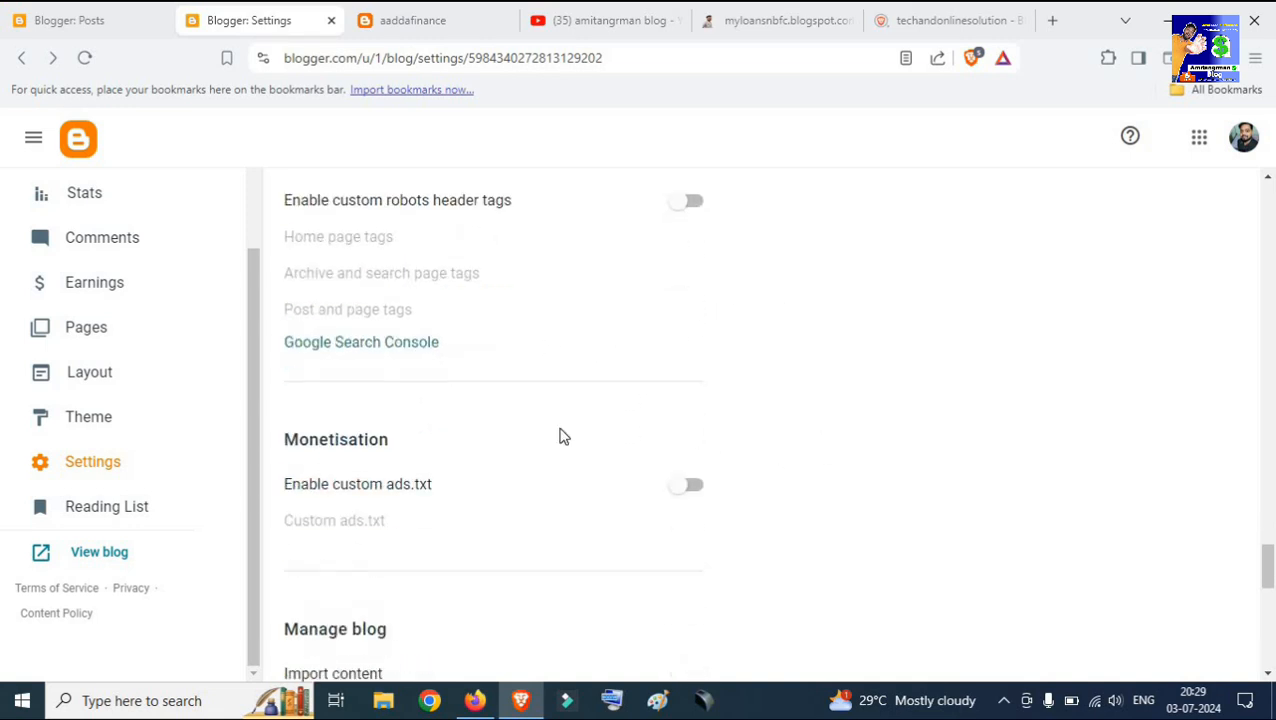
# Review the Google Search Console link and the Monetisation section, highlighting the Enable custom ads.txt option.
pyautogui.moveTo(280, 352); pyautogui.dragTo(434, 360)
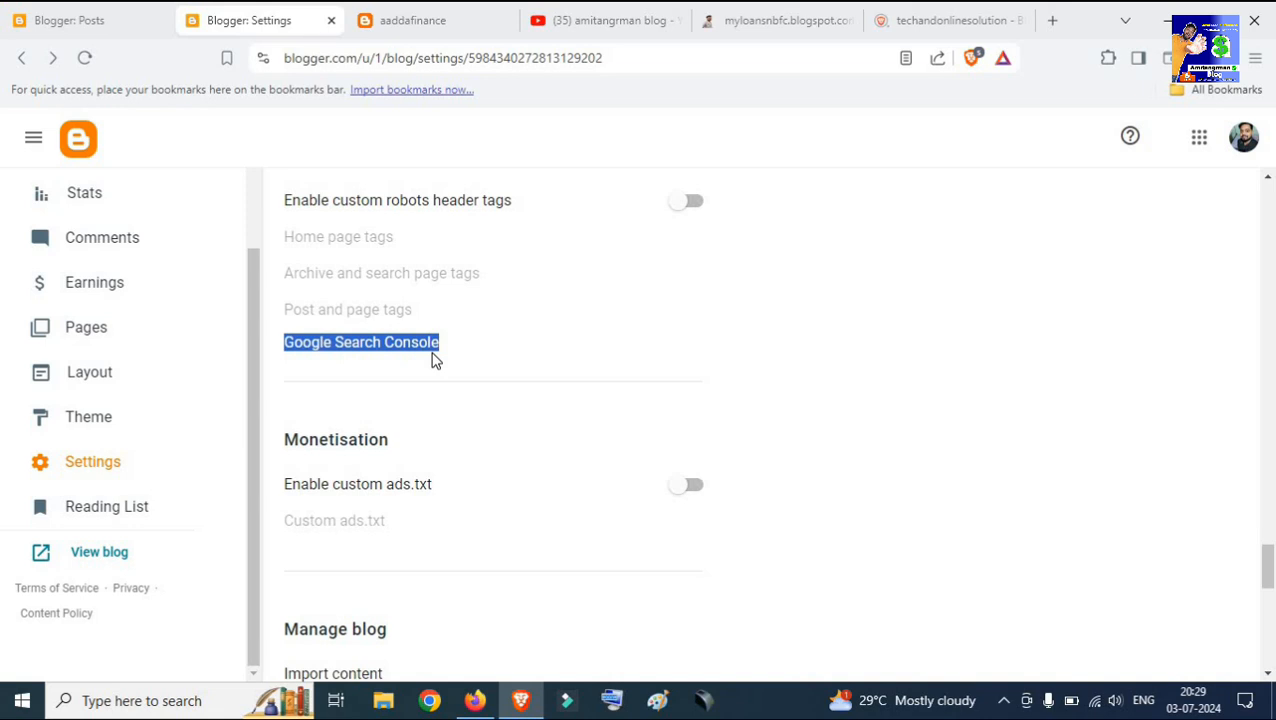
pyautogui.scroll(-2, 473, 515)
pyautogui.moveTo(287, 252); pyautogui.dragTo(390, 256)
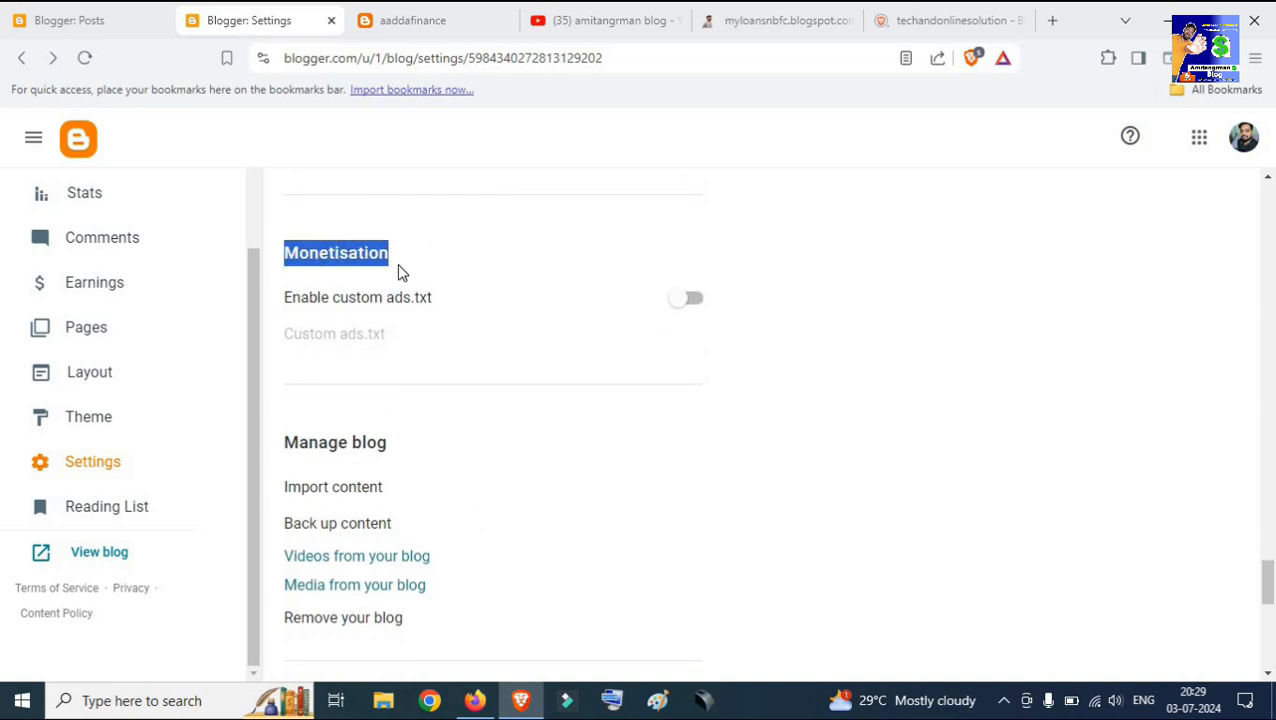
pyautogui.moveTo(284, 298); pyautogui.dragTo(459, 313)
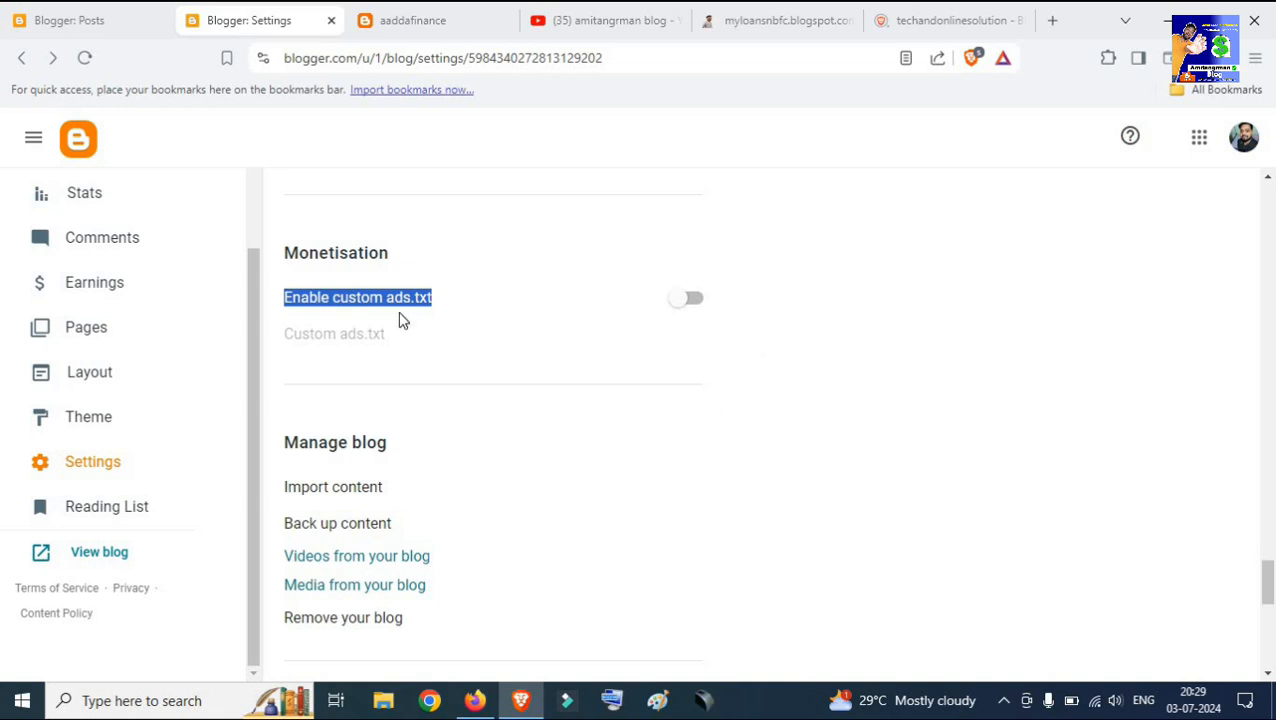
# Turn on custom ads.txt under Monetisation and switch it back off.
pyautogui.click(693, 303)
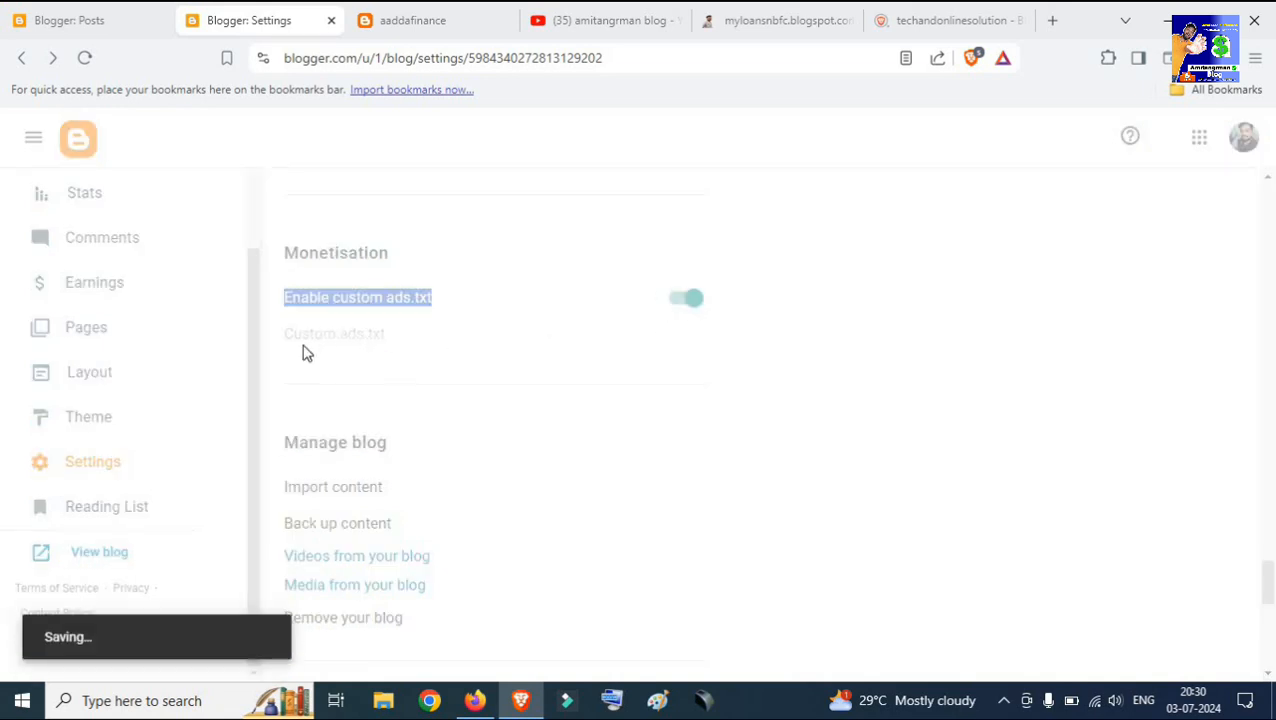
pyautogui.click(687, 300)
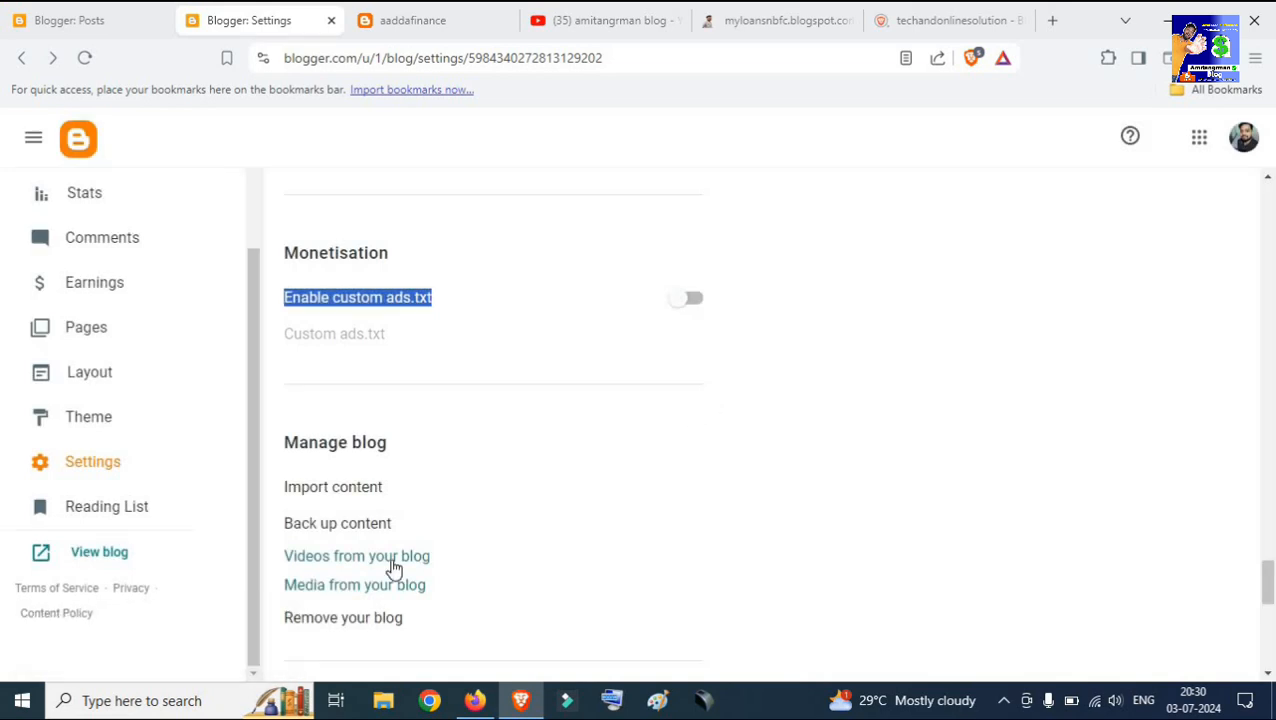
pyautogui.scroll(-2, 507, 422)
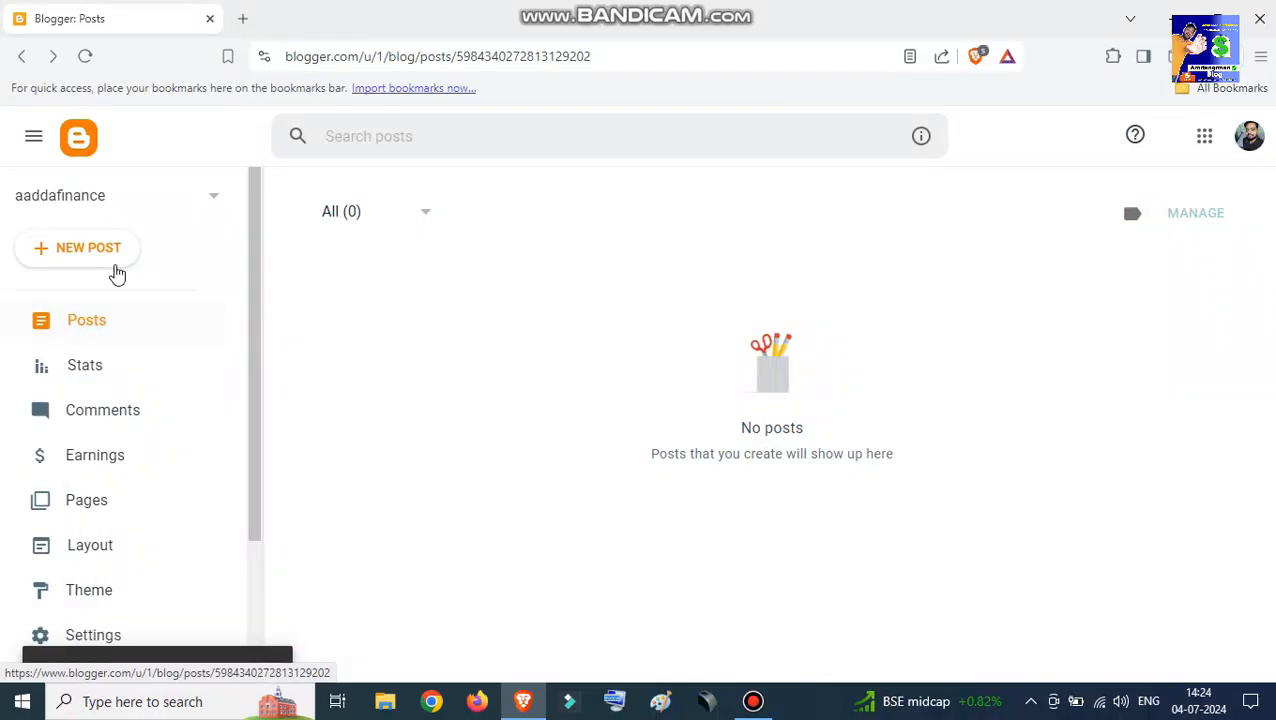
# Create a new post titled "Personal Loan App 2024 - Instant loan App Without Income Proof".
pyautogui.click(90, 250)
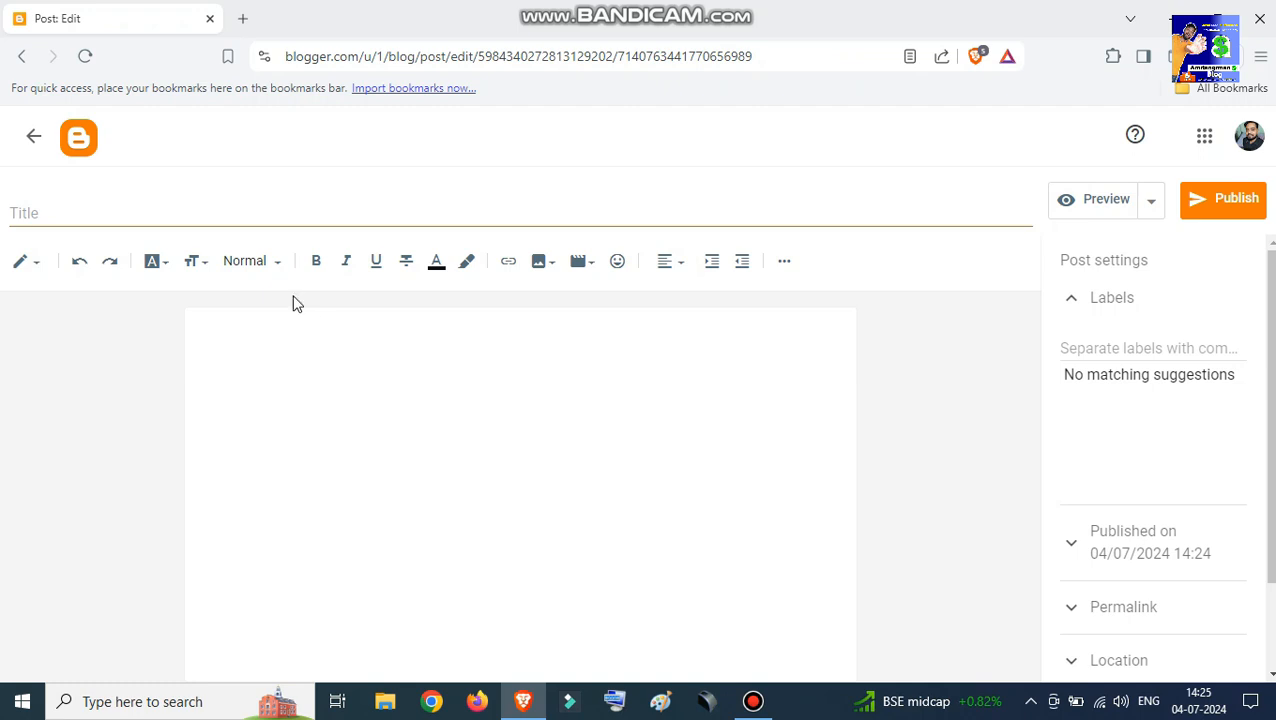
pyautogui.click(173, 205)
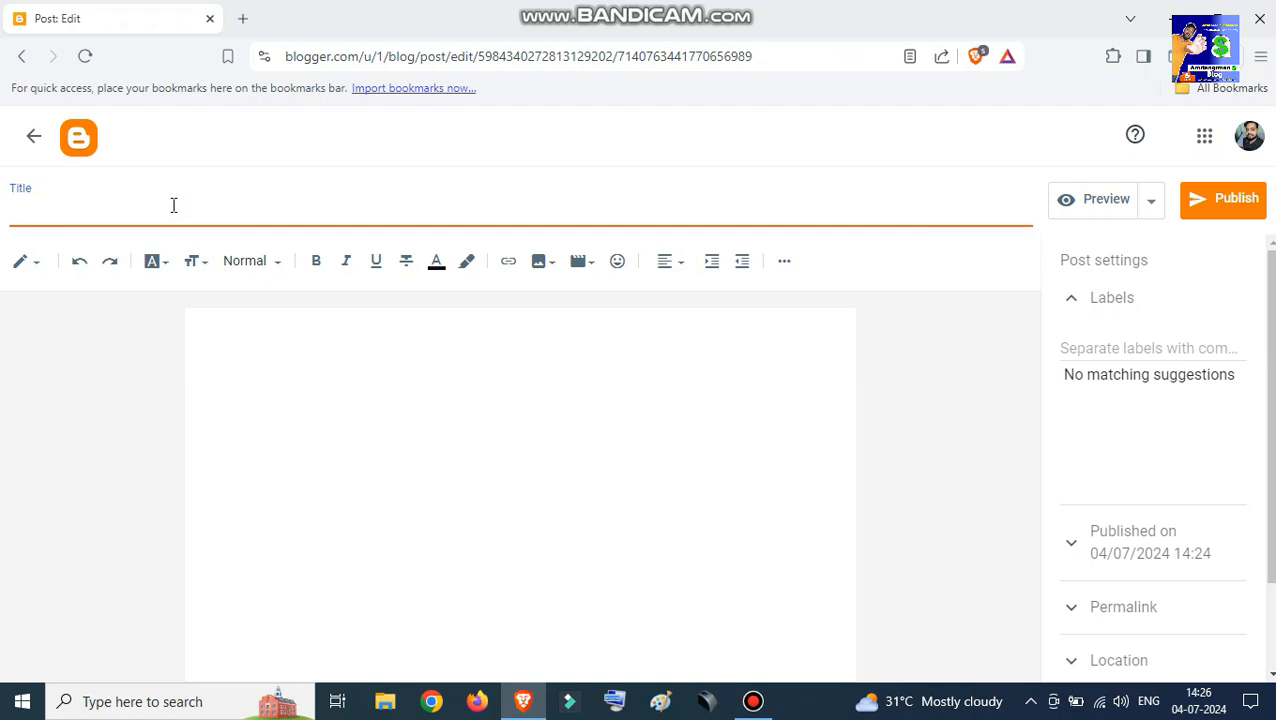
pyautogui.click(173, 205)
pyautogui.write('Personal ')
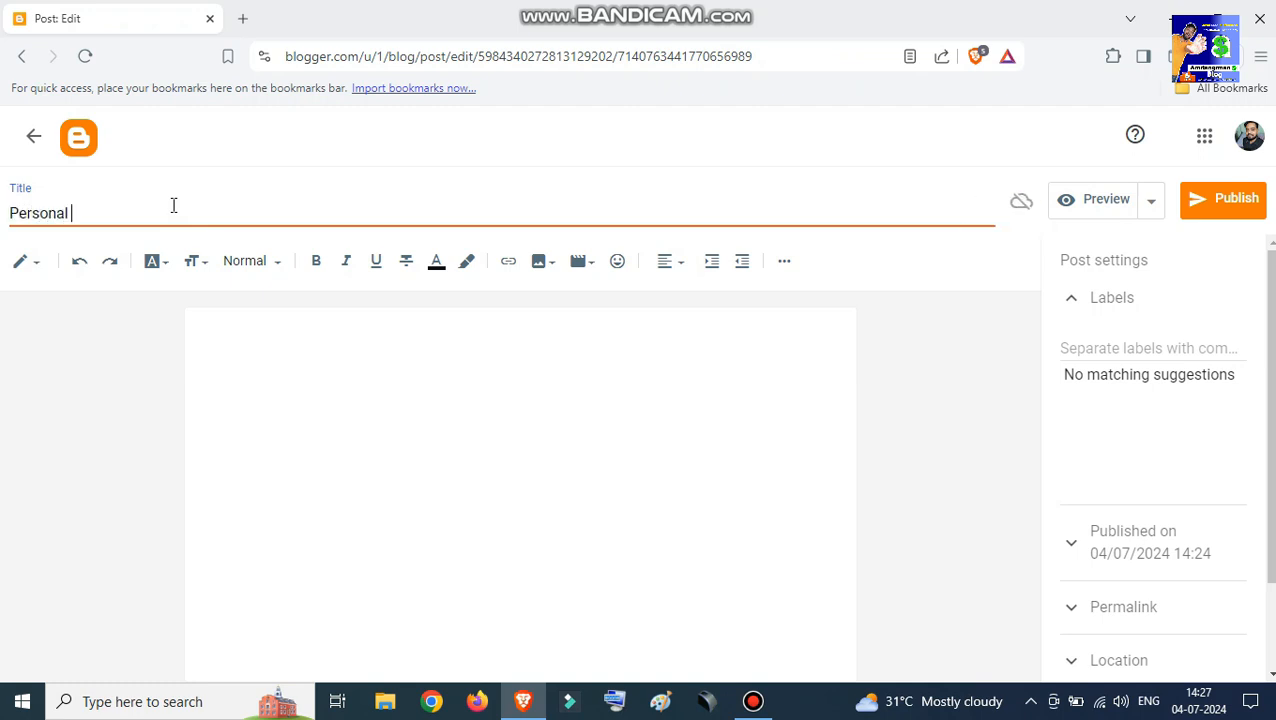
pyautogui.write('Loan App 2024 - Instant loa')
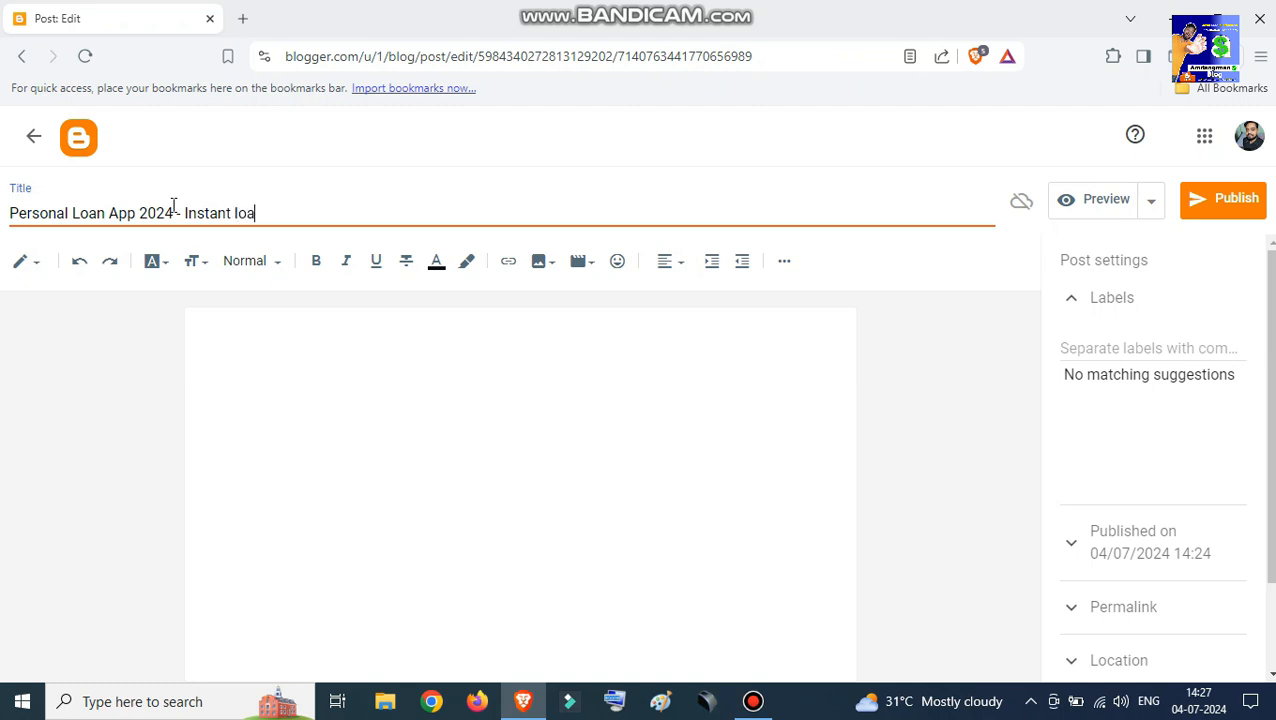
pyautogui.write('n App Without Incom')
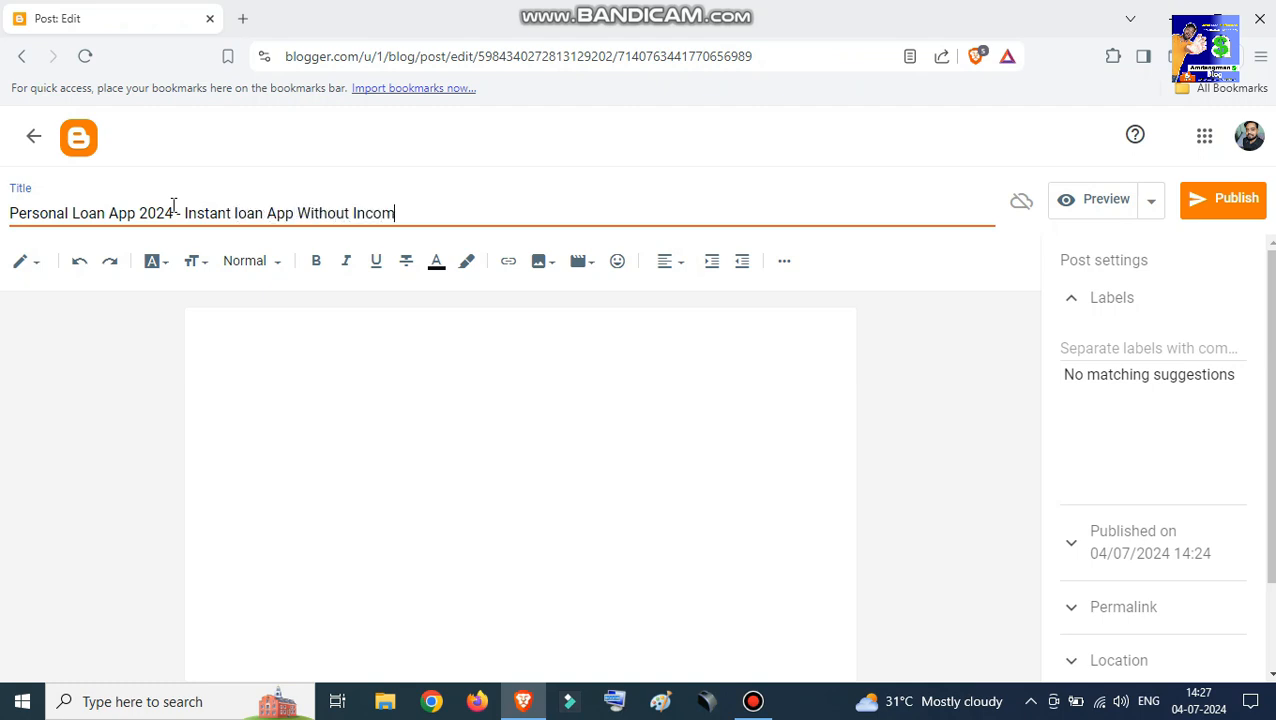
pyautogui.write('e Proof')
pyautogui.click(235, 341)
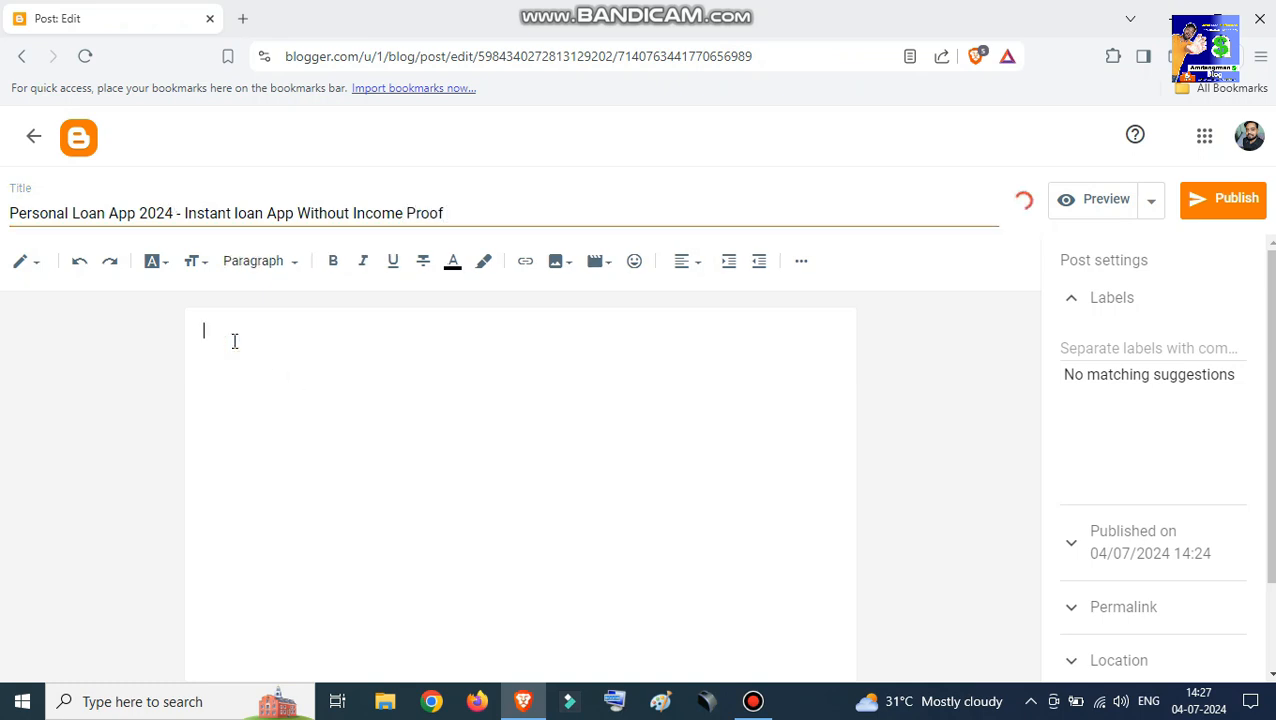
pyautogui.moveTo(520, 210); pyautogui.dragTo(6, 245)
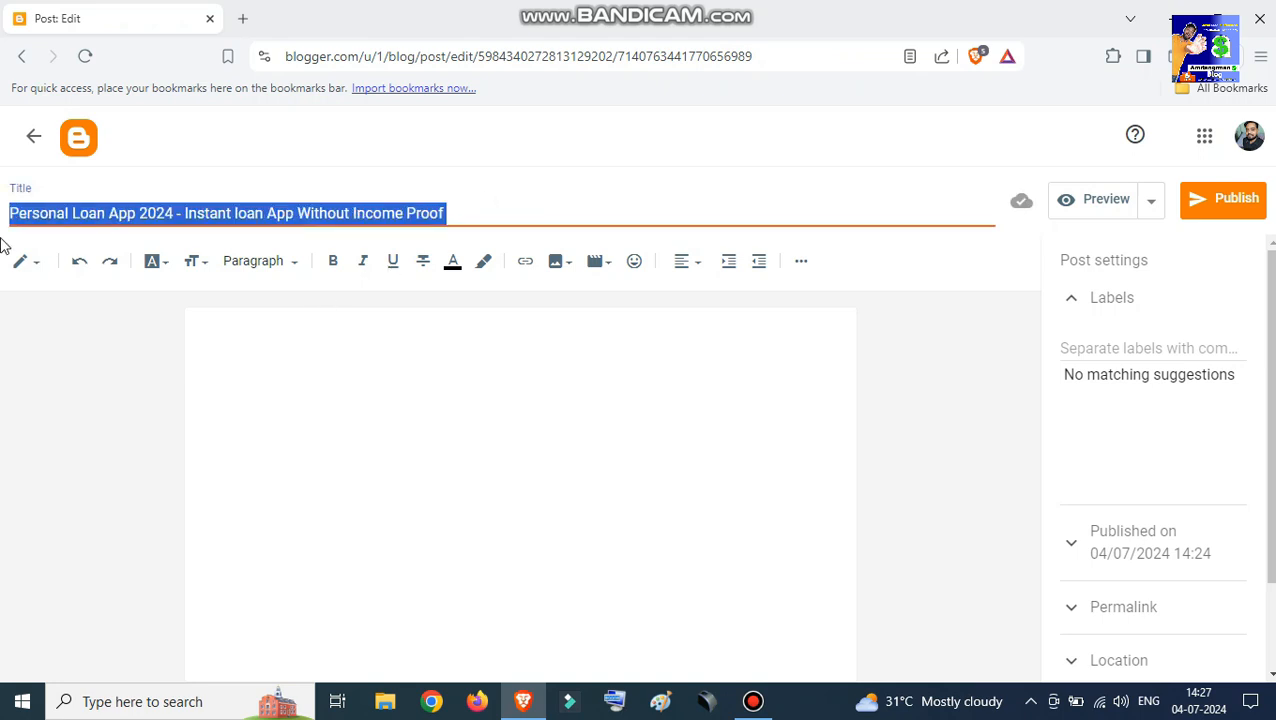
# Fill the post body with the Hindi RING Buy Now Pay Later article and go back to its beginning.
pyautogui.click(304, 396)
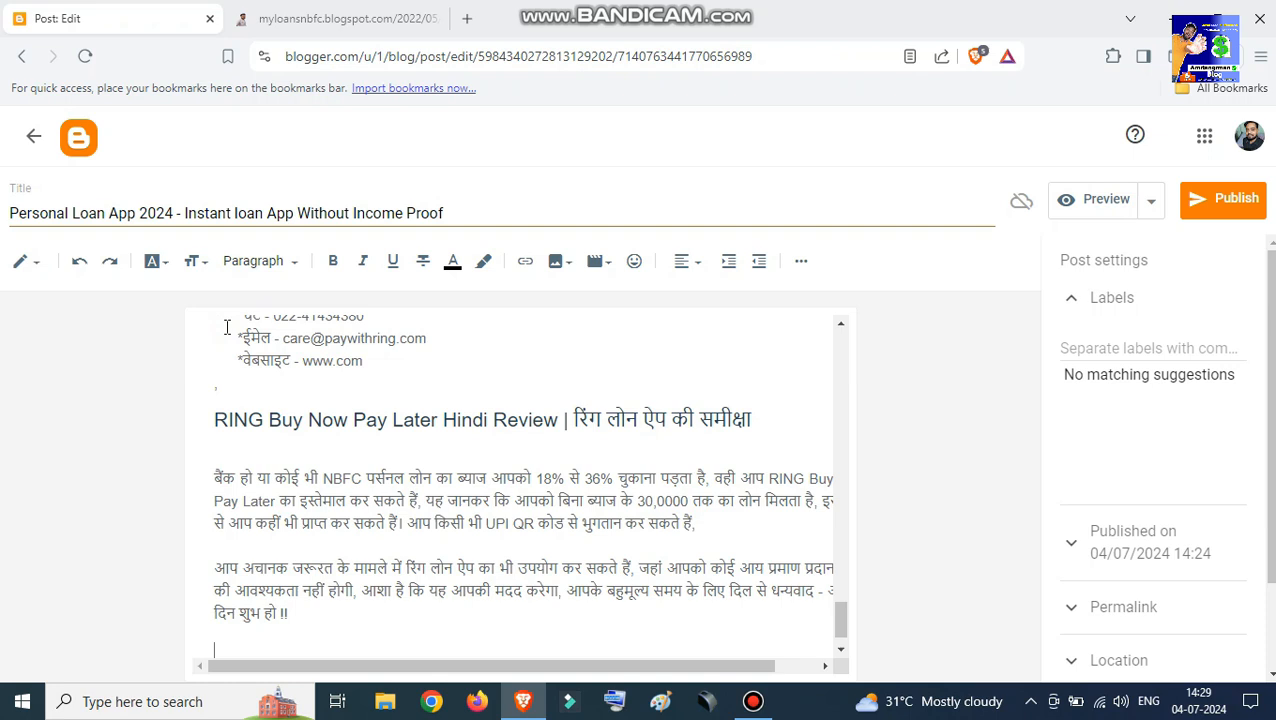
pyautogui.scroll(15, 400, 477)
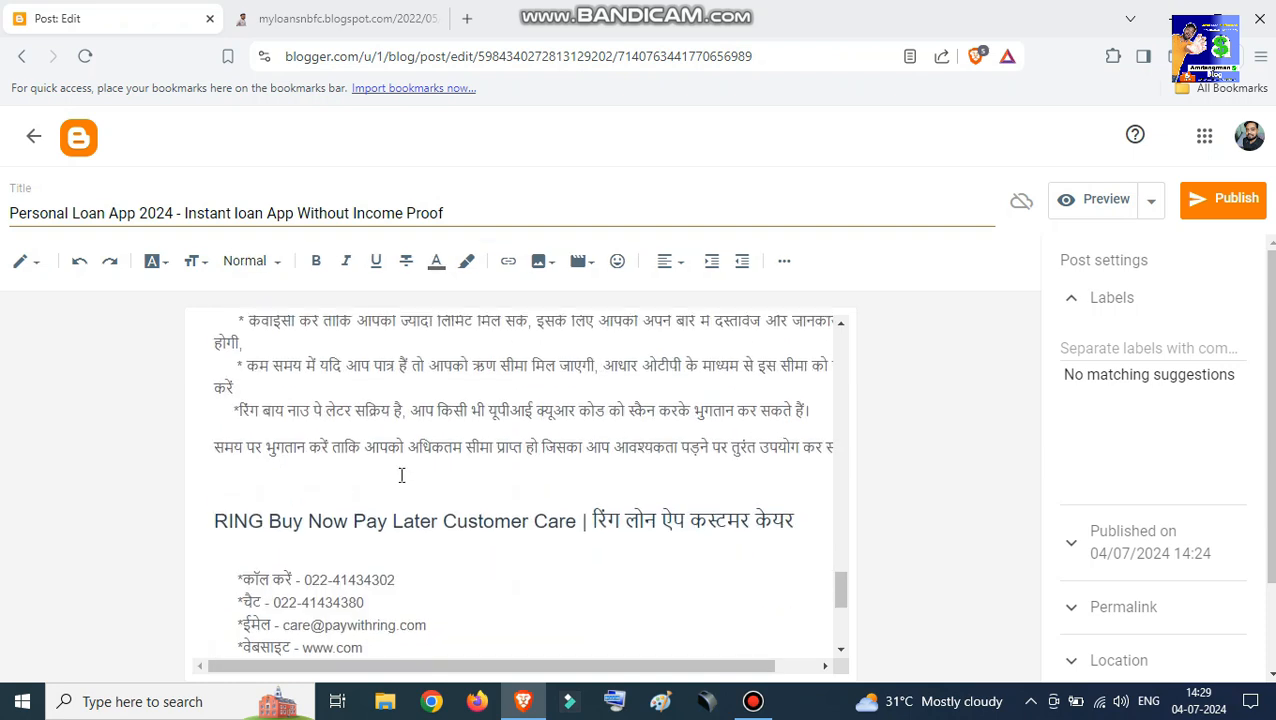
pyautogui.scroll(10, 367, 404)
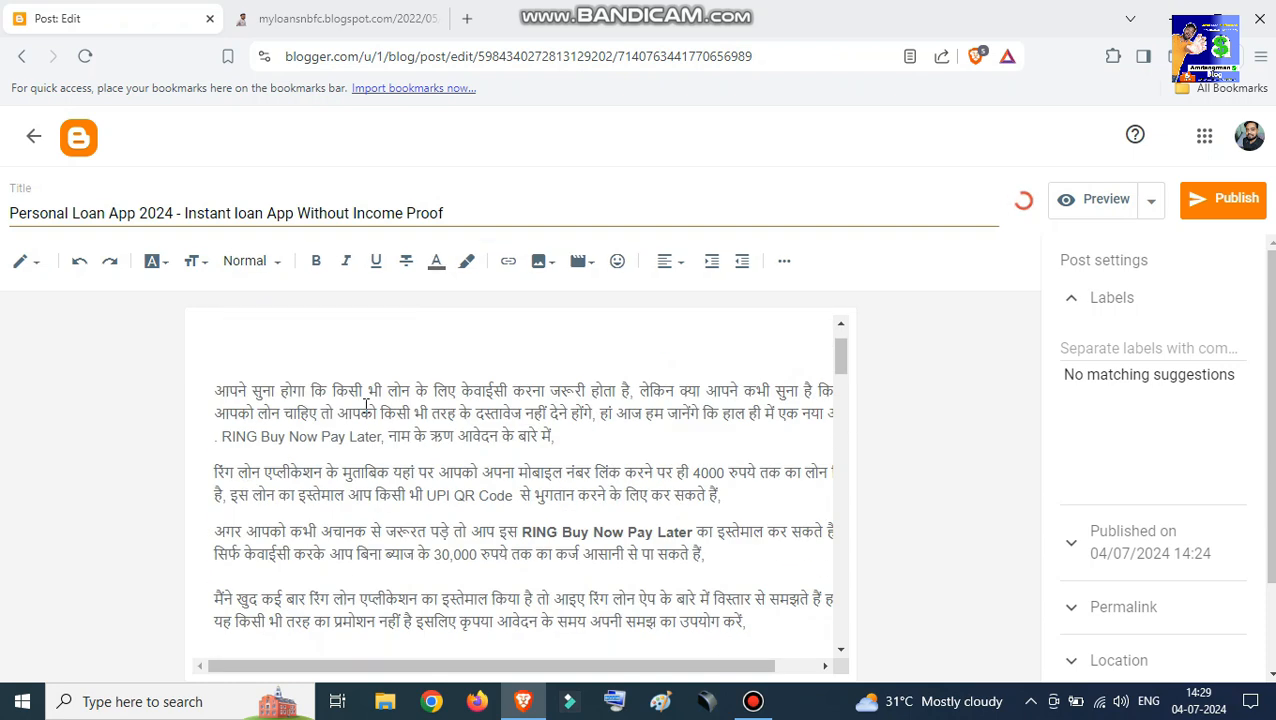
pyautogui.click(287, 335)
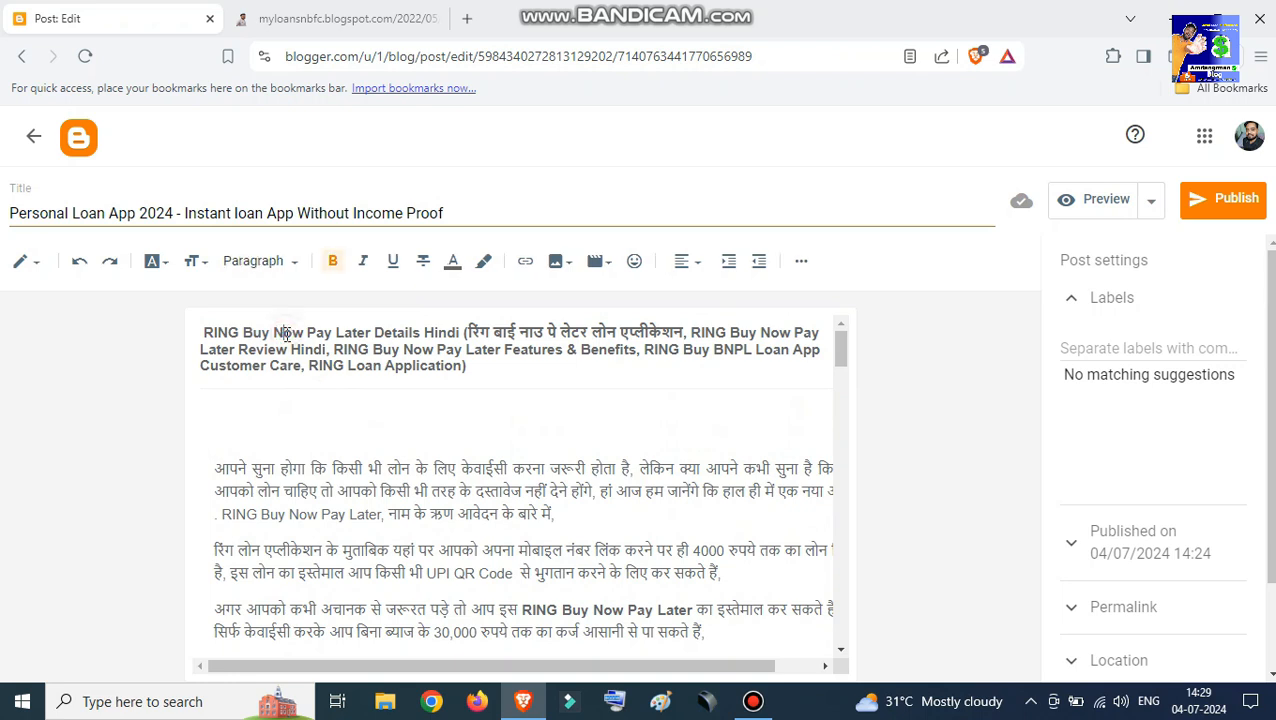
# Examine the post title, the bold RING Buy Now Pay Later keyword lines and the opening paragraph of the article.
pyautogui.tripleClick(12, 211)
pyautogui.click(14, 211)
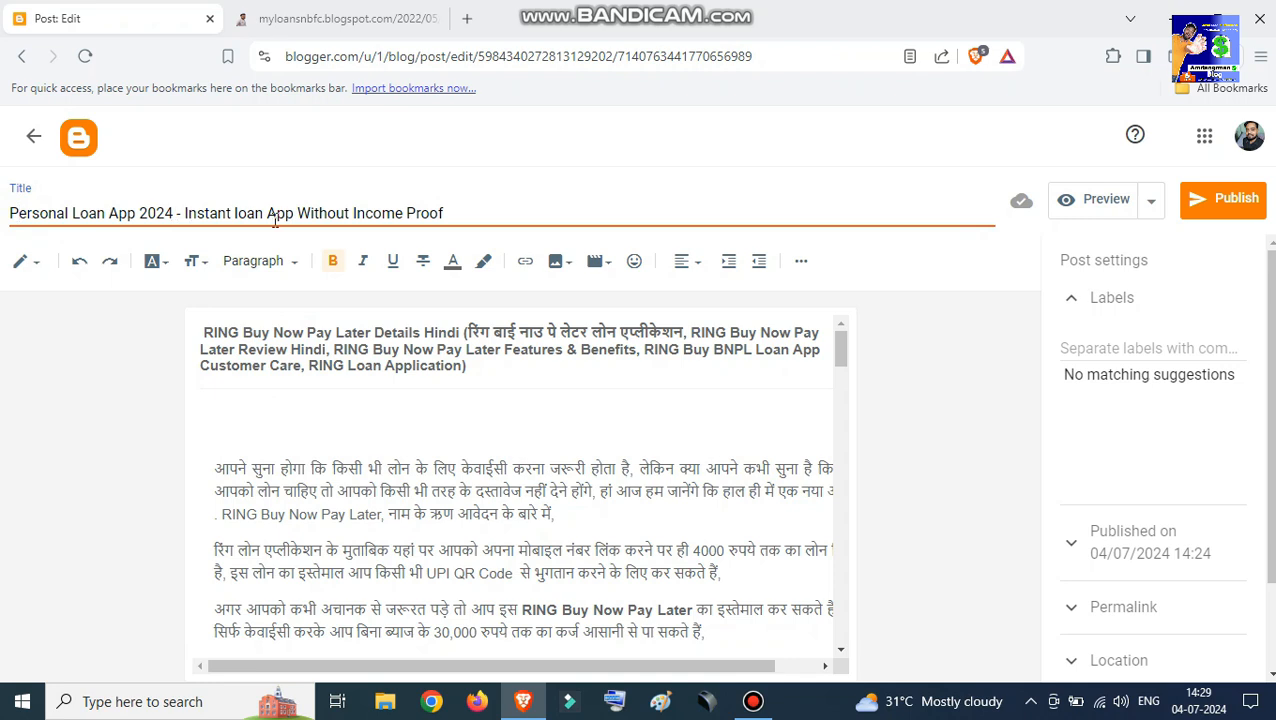
pyautogui.click(476, 213)
pyautogui.click(203, 333)
pyautogui.moveTo(203, 333); pyautogui.dragTo(489, 367)
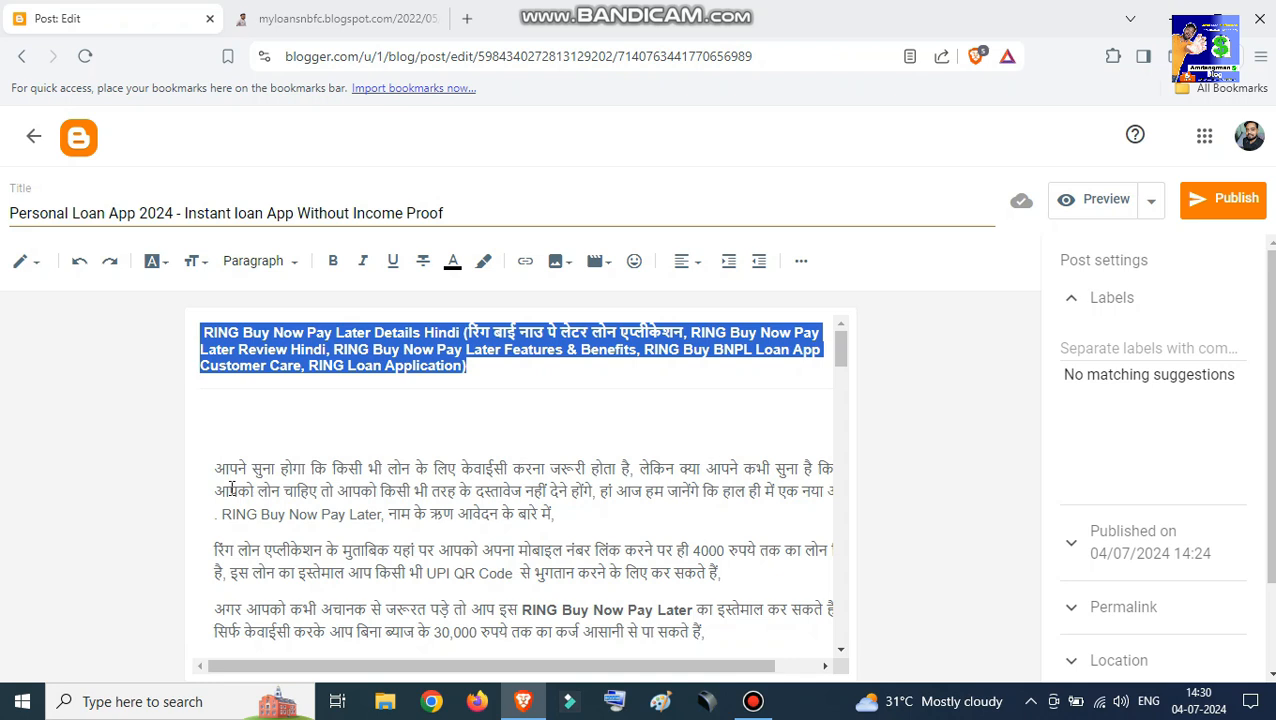
pyautogui.press('Delete')
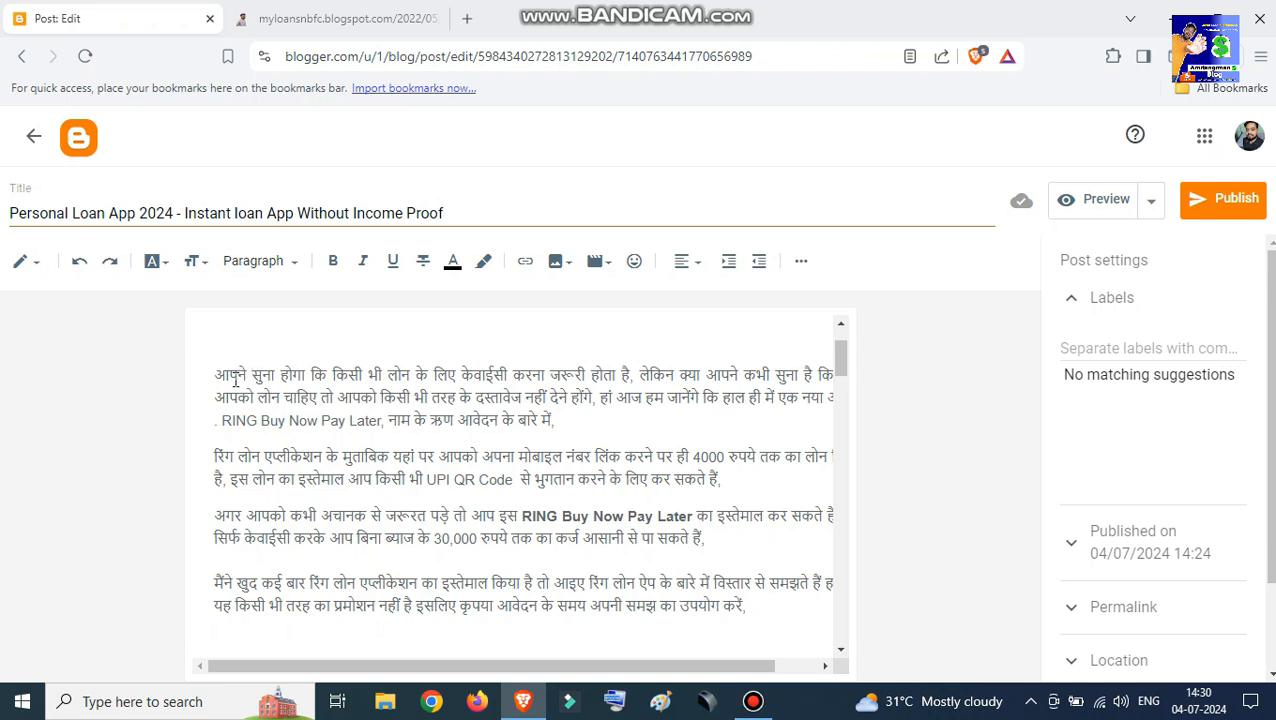
pyautogui.moveTo(216, 381); pyautogui.dragTo(698, 397)
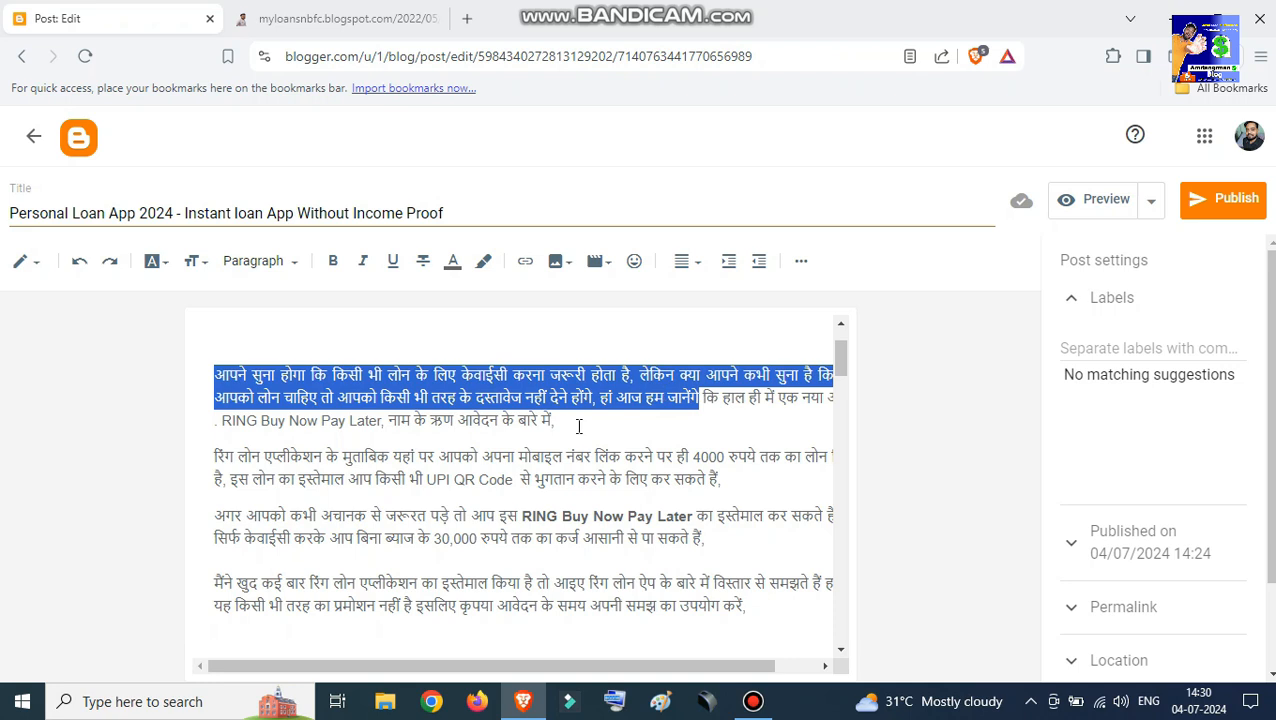
pyautogui.click(358, 408)
pyautogui.click(216, 380)
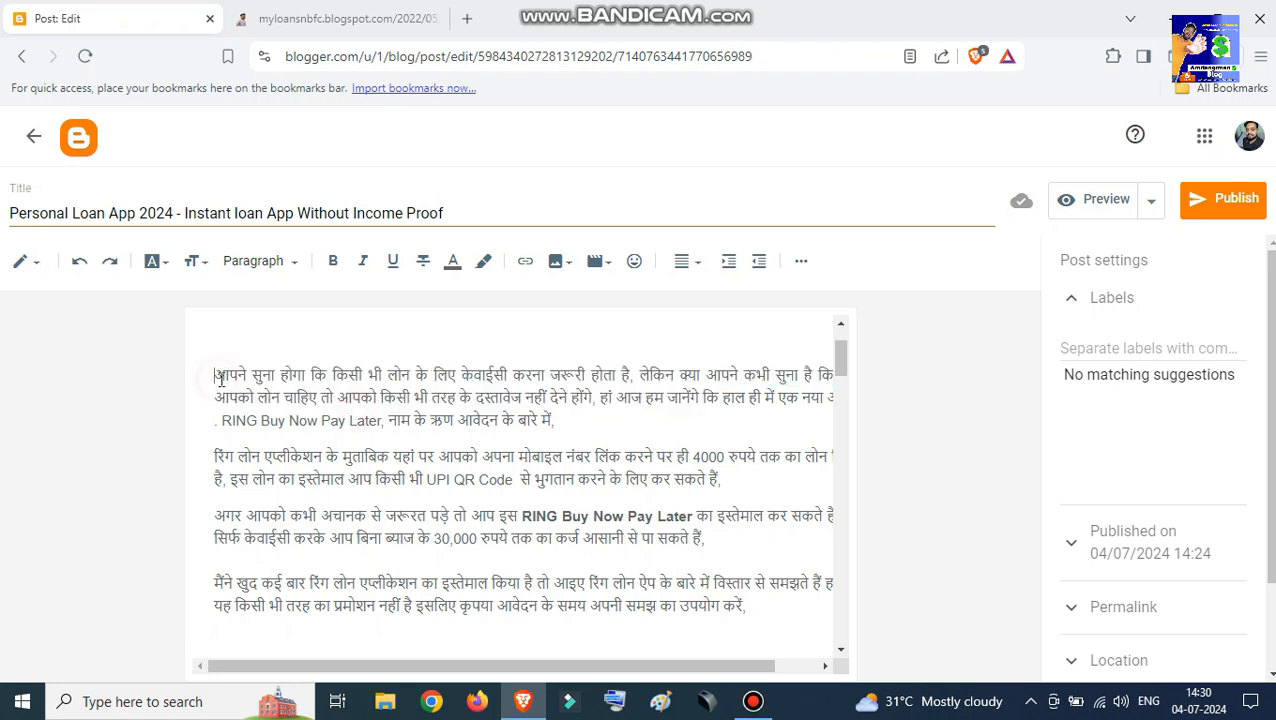
pyautogui.moveTo(220, 380); pyautogui.dragTo(245, 380)
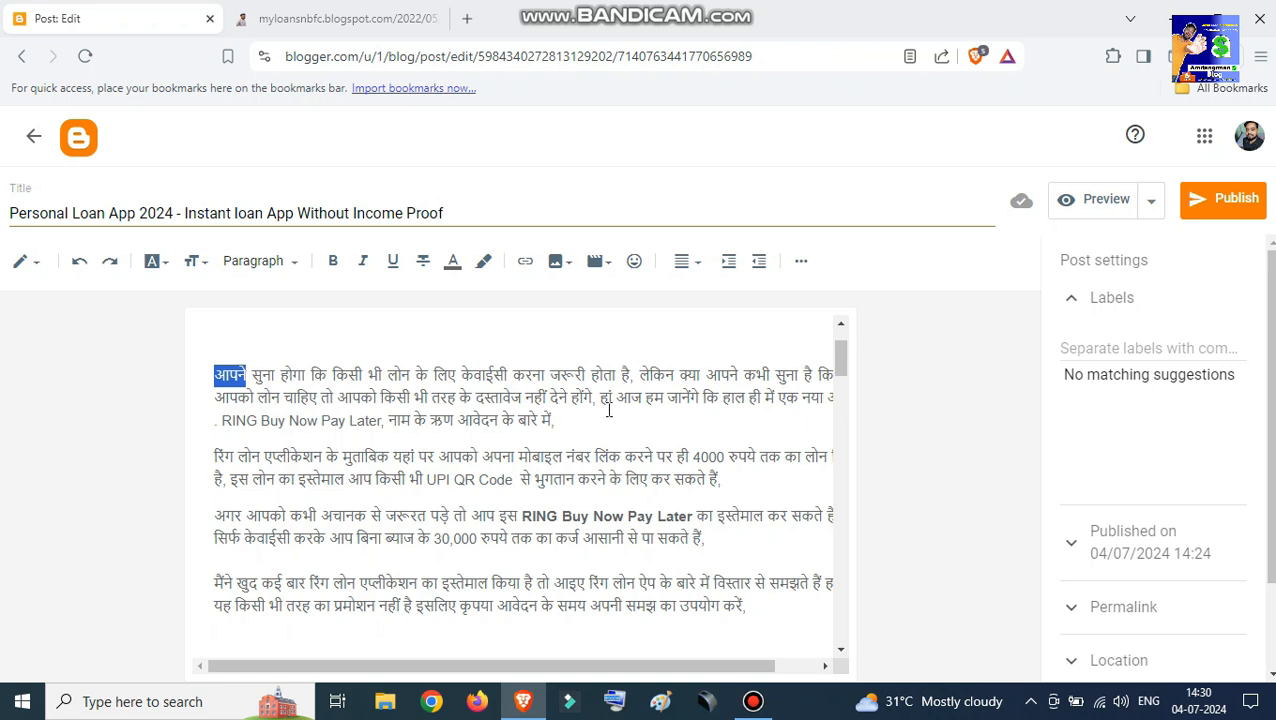
pyautogui.scroll(-2, 600, 408)
# Format the "What is RING Buy Now Pay Later | क्या है रिंग लोन ऐप" line as a Major heading.
pyautogui.moveTo(218, 491); pyautogui.dragTo(729, 490)
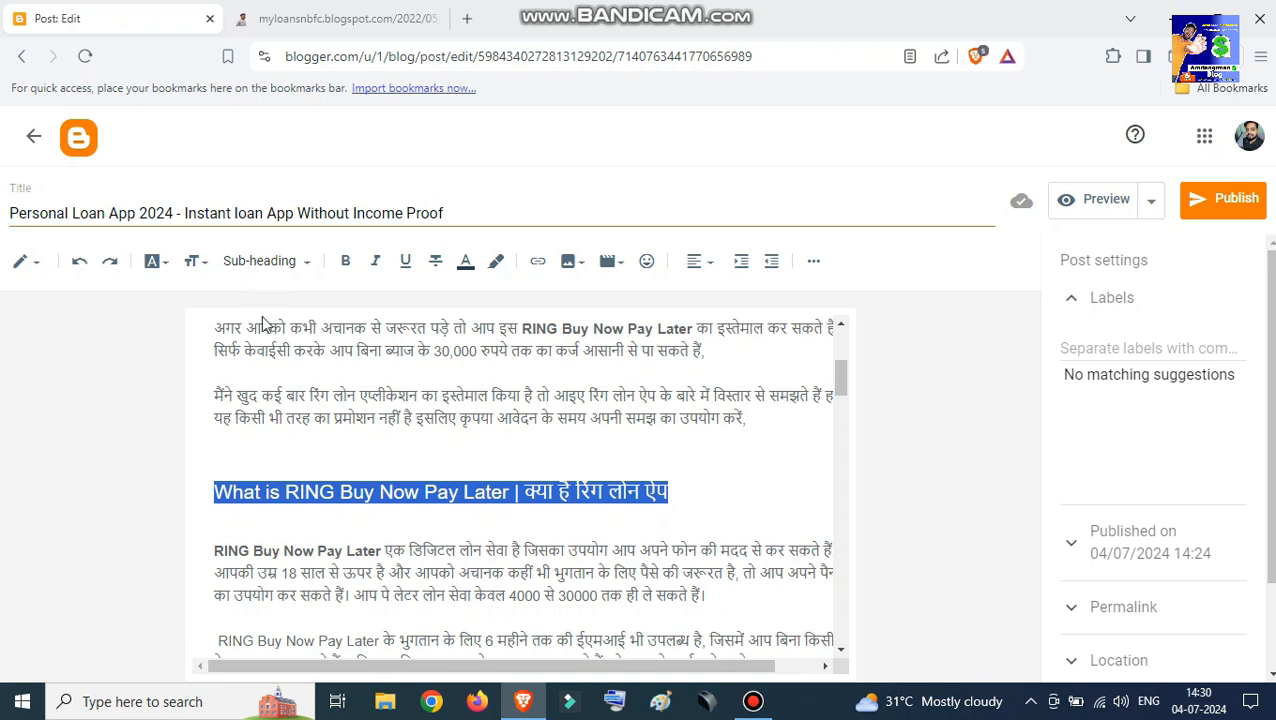
pyautogui.click(358, 487)
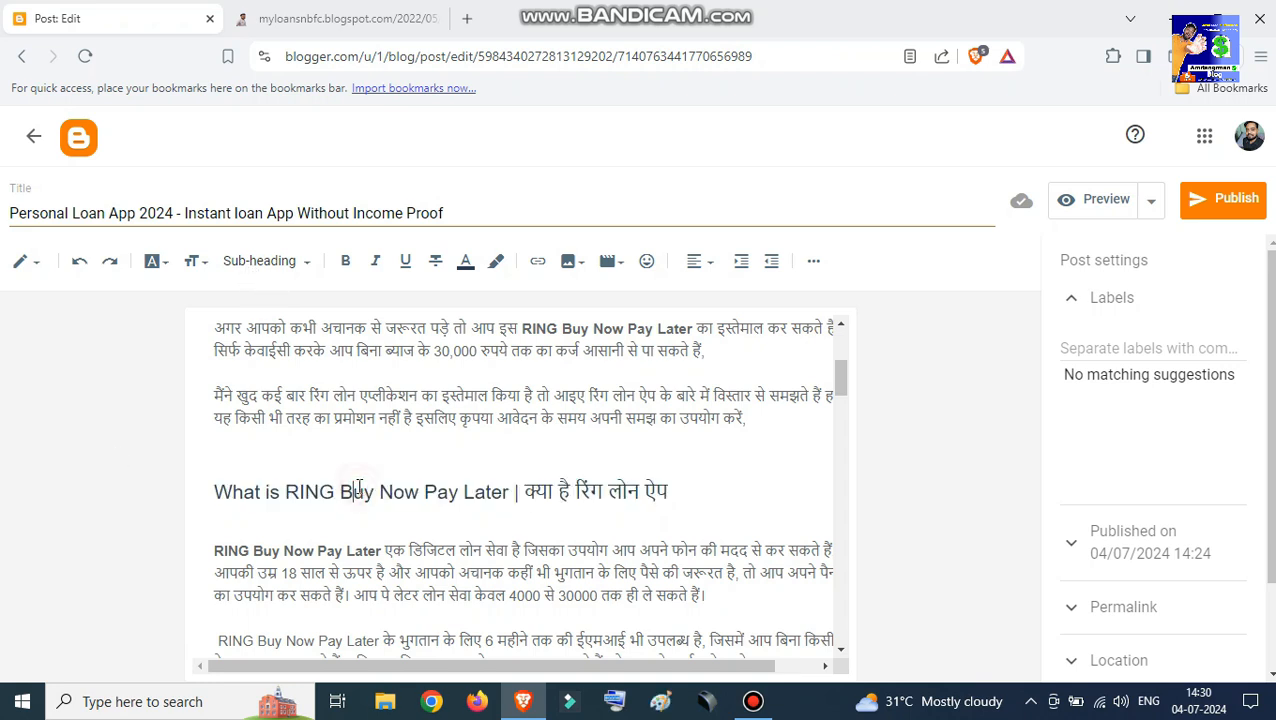
pyautogui.moveTo(211, 551); pyautogui.dragTo(706, 590)
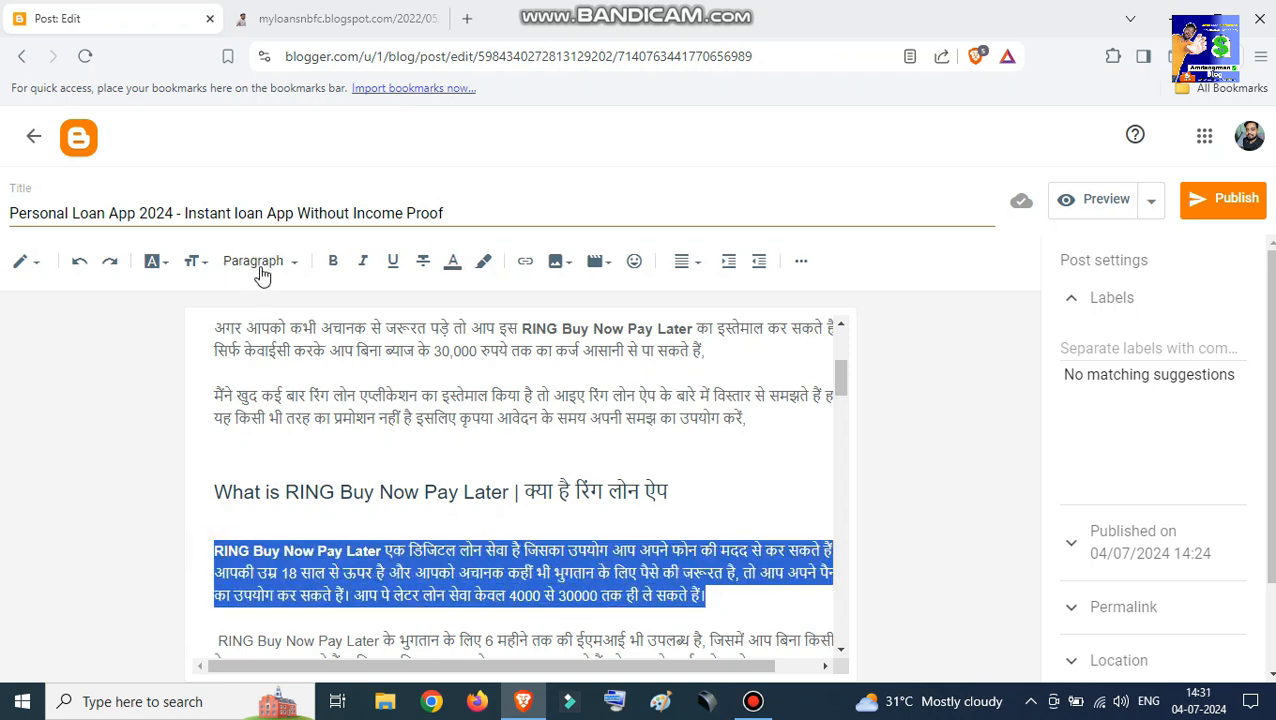
pyautogui.click(226, 491)
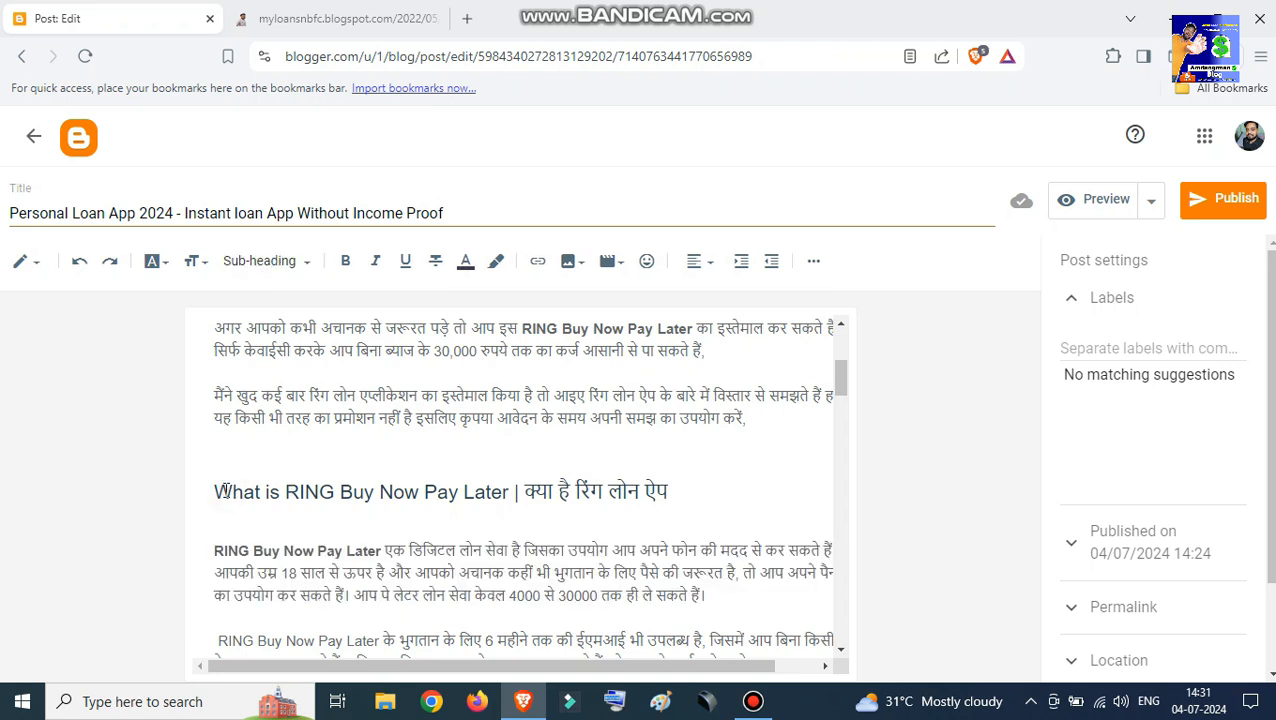
pyautogui.moveTo(221, 491); pyautogui.dragTo(674, 491)
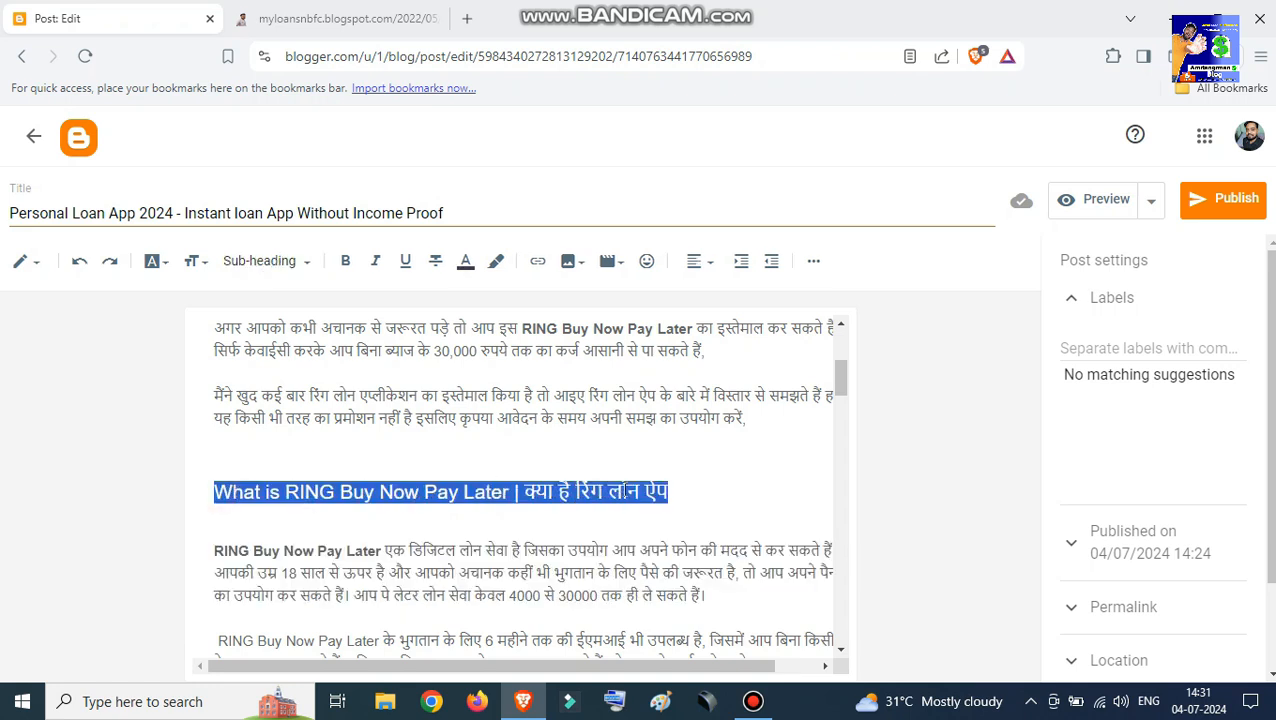
pyautogui.click(300, 265)
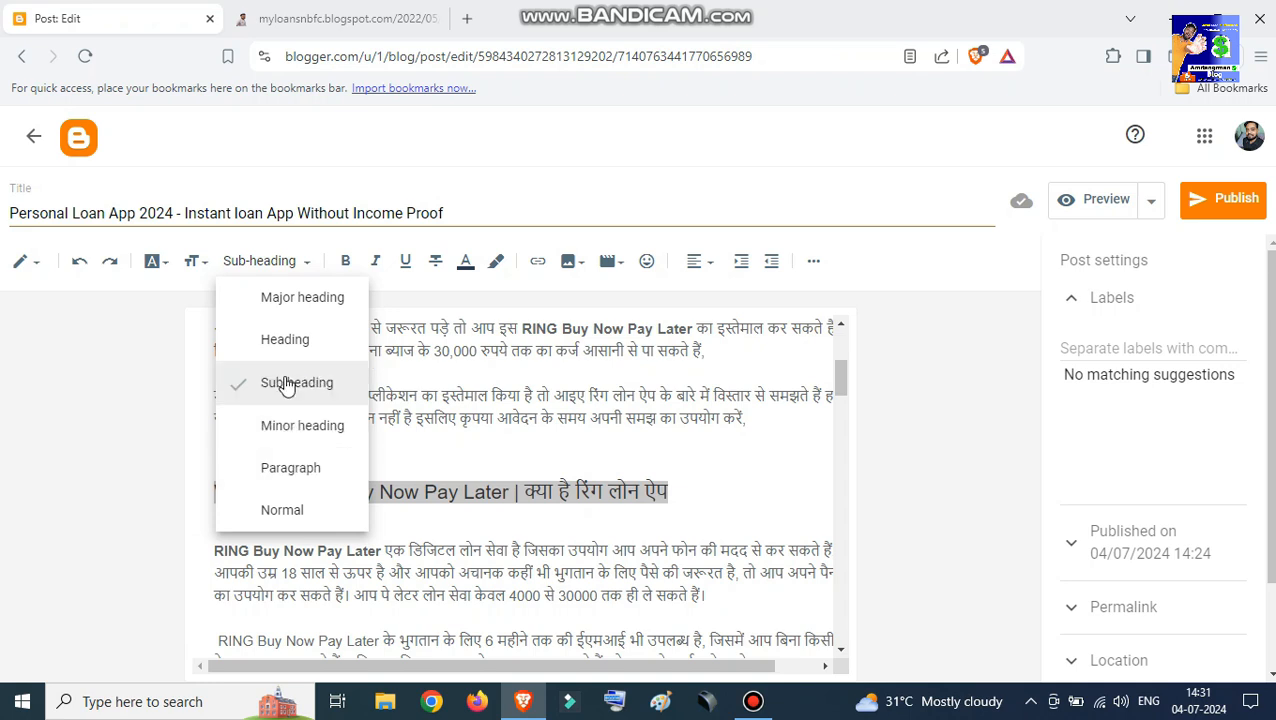
pyautogui.click(300, 310)
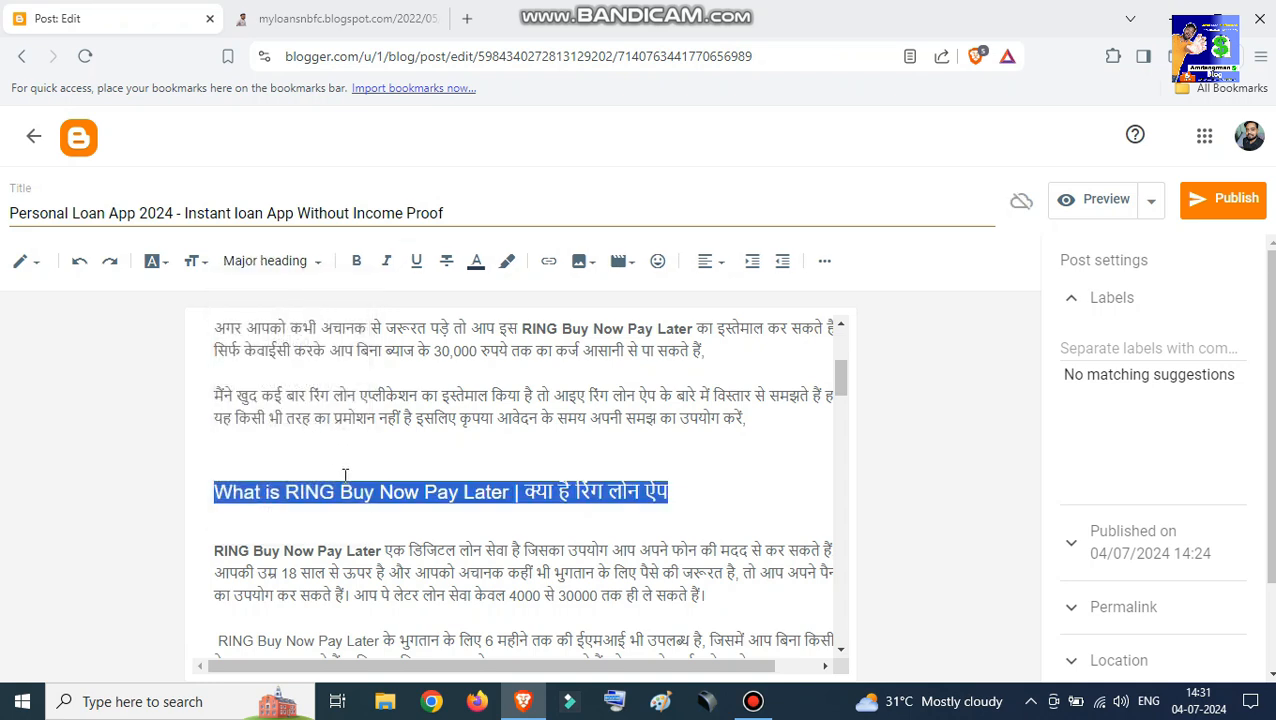
pyautogui.click(400, 524)
# Look through the article from its opening lines to the benefits list, highlighting the "What is RING Buy Now Pay Later" heading.
pyautogui.scroll(-4, 404, 535)
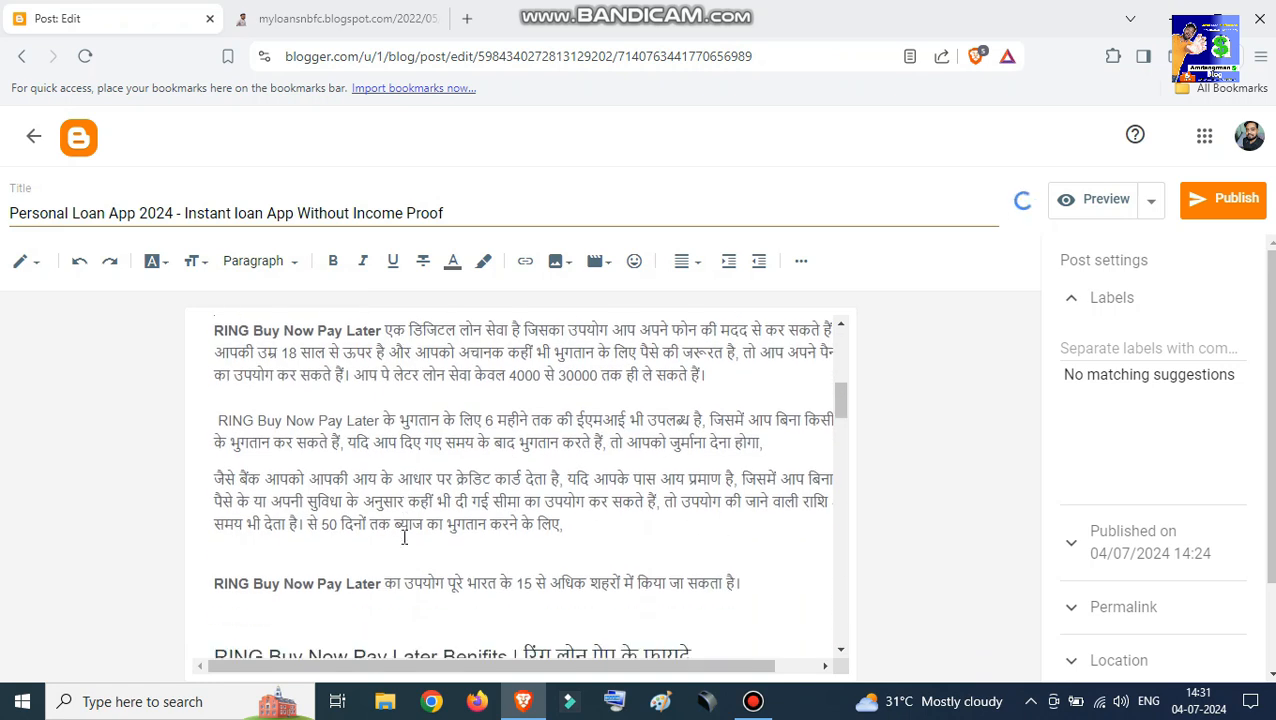
pyautogui.scroll(8, 338, 505)
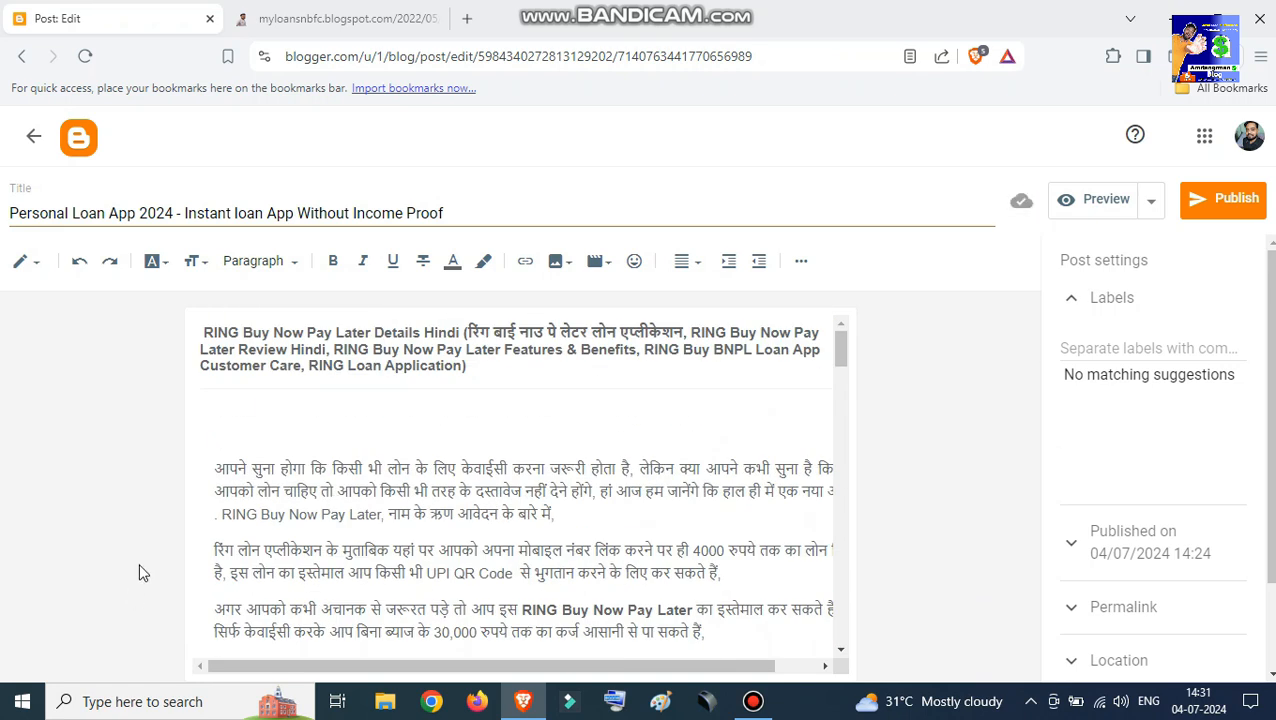
pyautogui.scroll(-3, 297, 497)
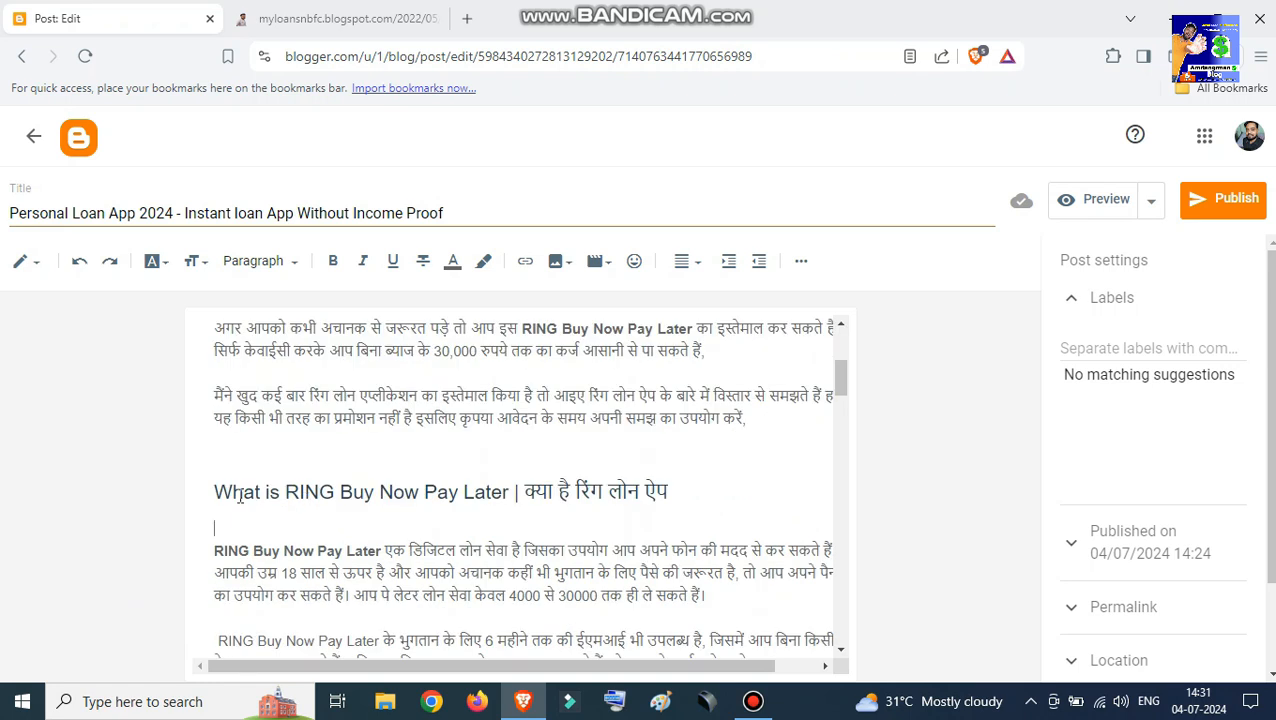
pyautogui.moveTo(214, 491); pyautogui.dragTo(692, 498)
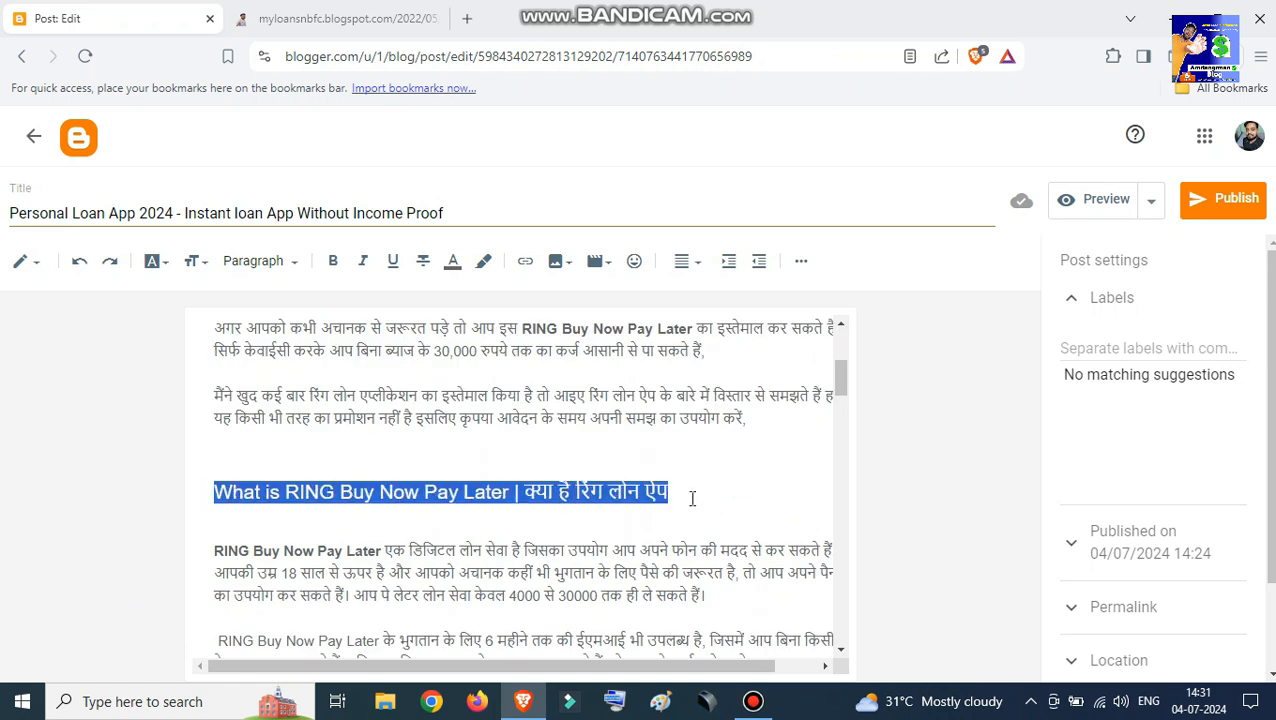
pyautogui.scroll(-6, 498, 538)
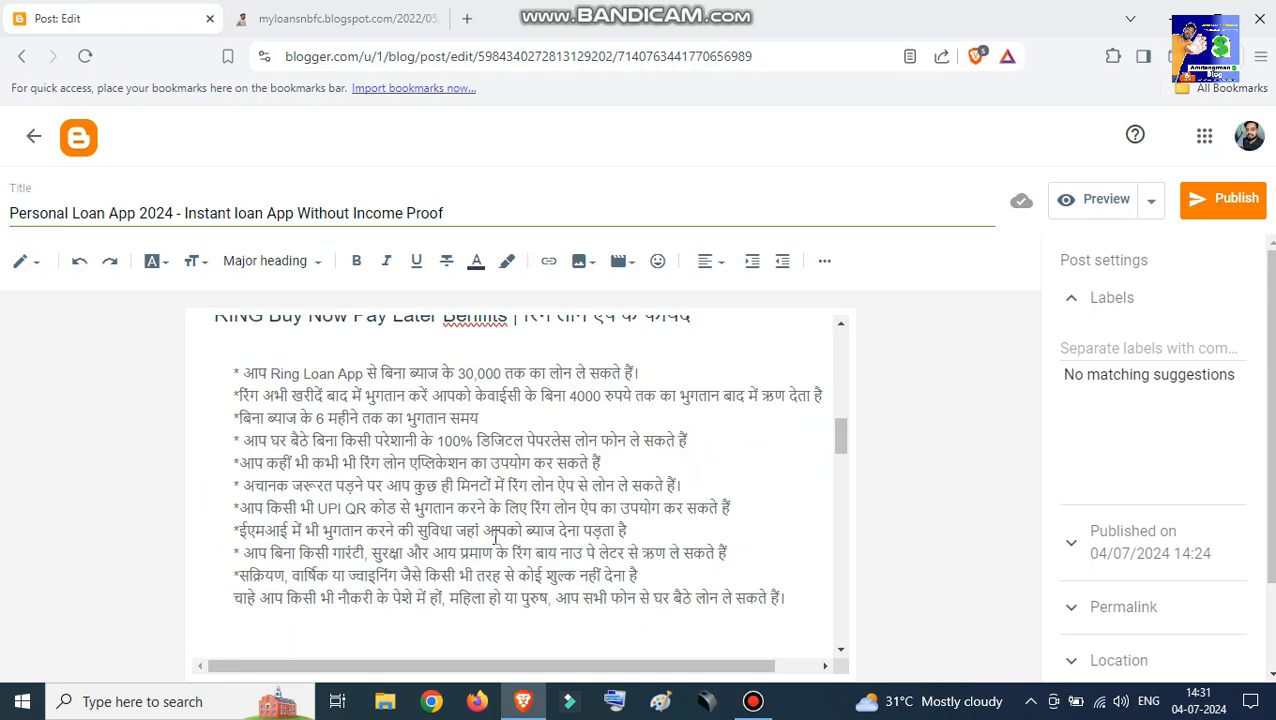
# Look through the article's Example, Eligibility, Documents and "How to use RING Buy Now Pay Later" sections, highlighting each heading.
pyautogui.scroll(-5, 494, 538)
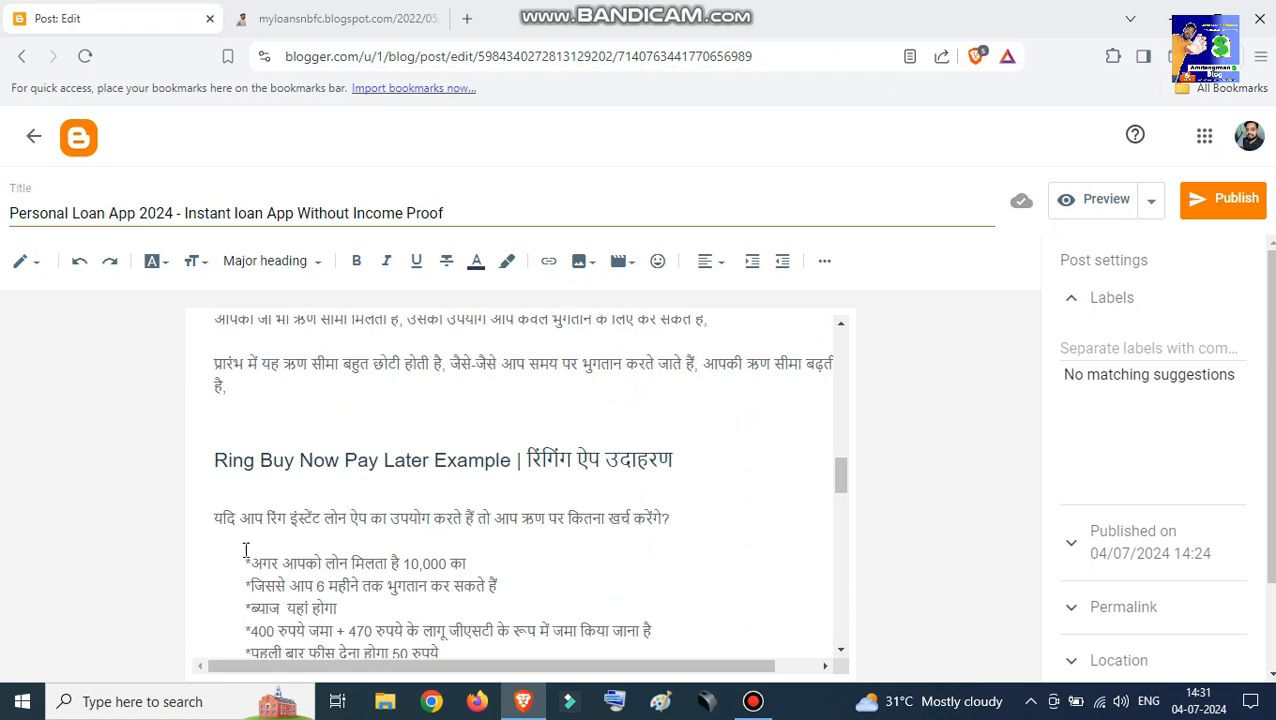
pyautogui.moveTo(205, 460); pyautogui.dragTo(671, 468)
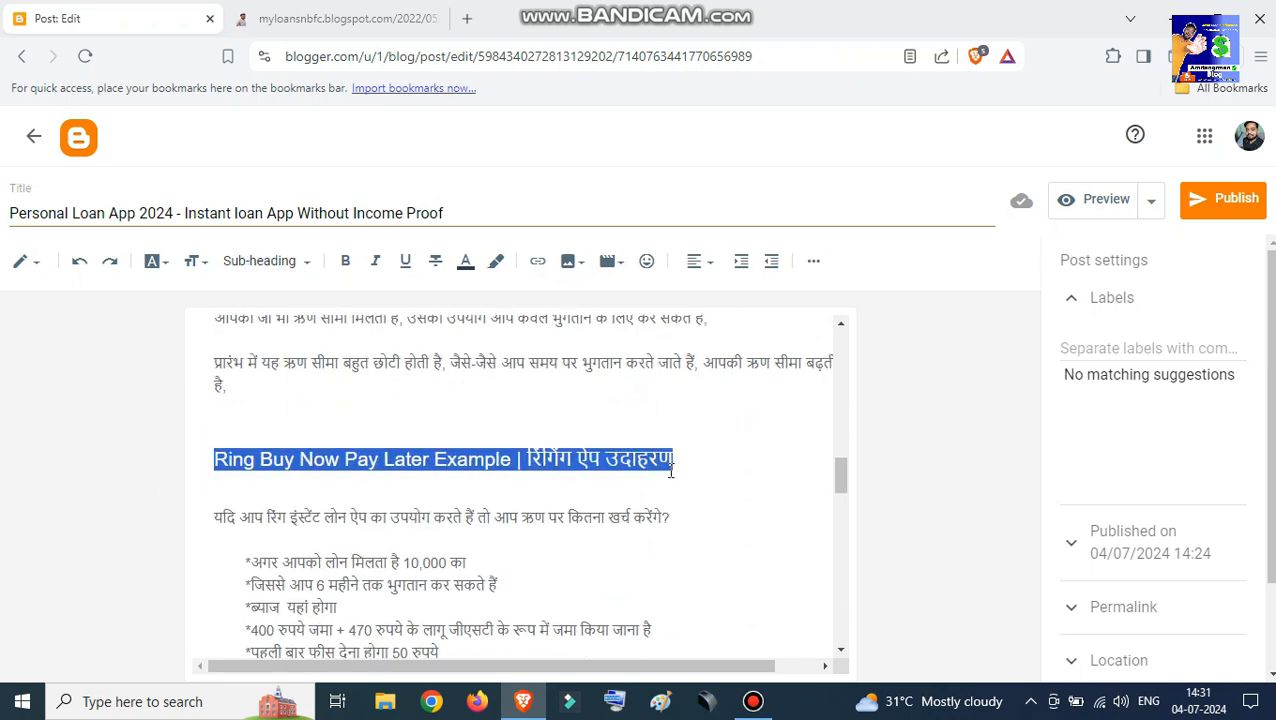
pyautogui.scroll(-3, 670, 470)
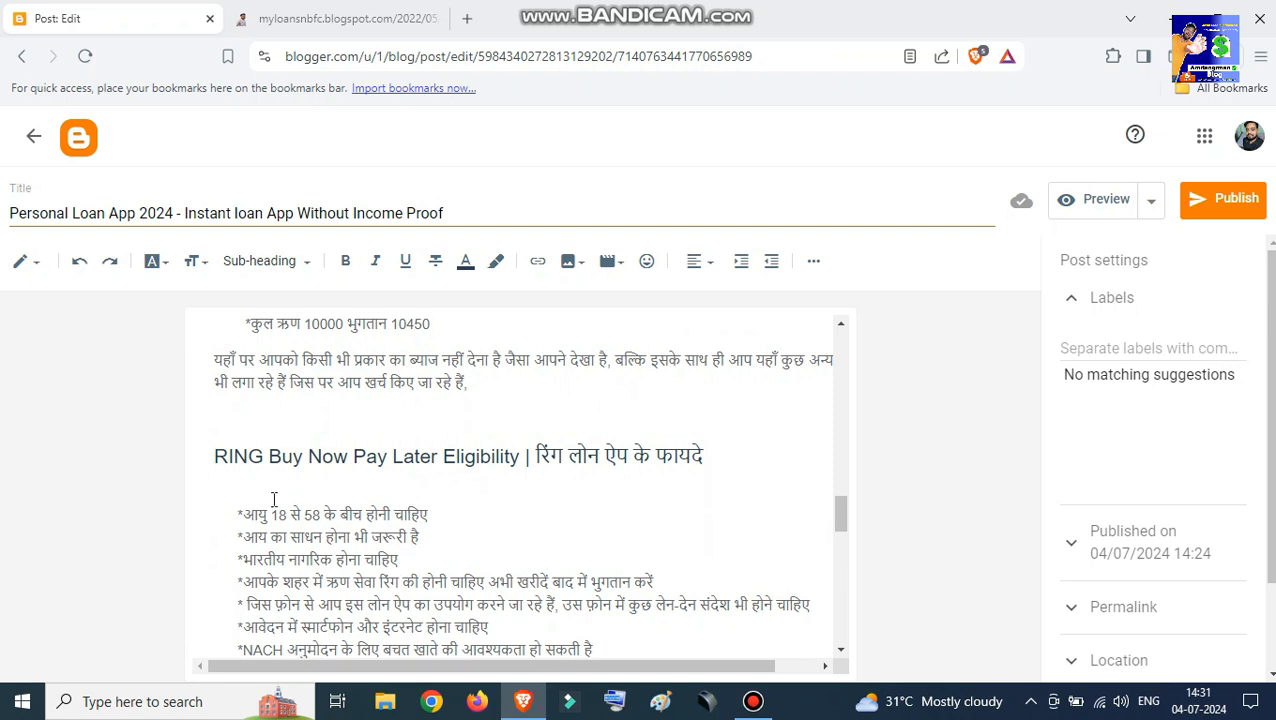
pyautogui.click(225, 456)
pyautogui.moveTo(225, 456); pyautogui.dragTo(672, 456)
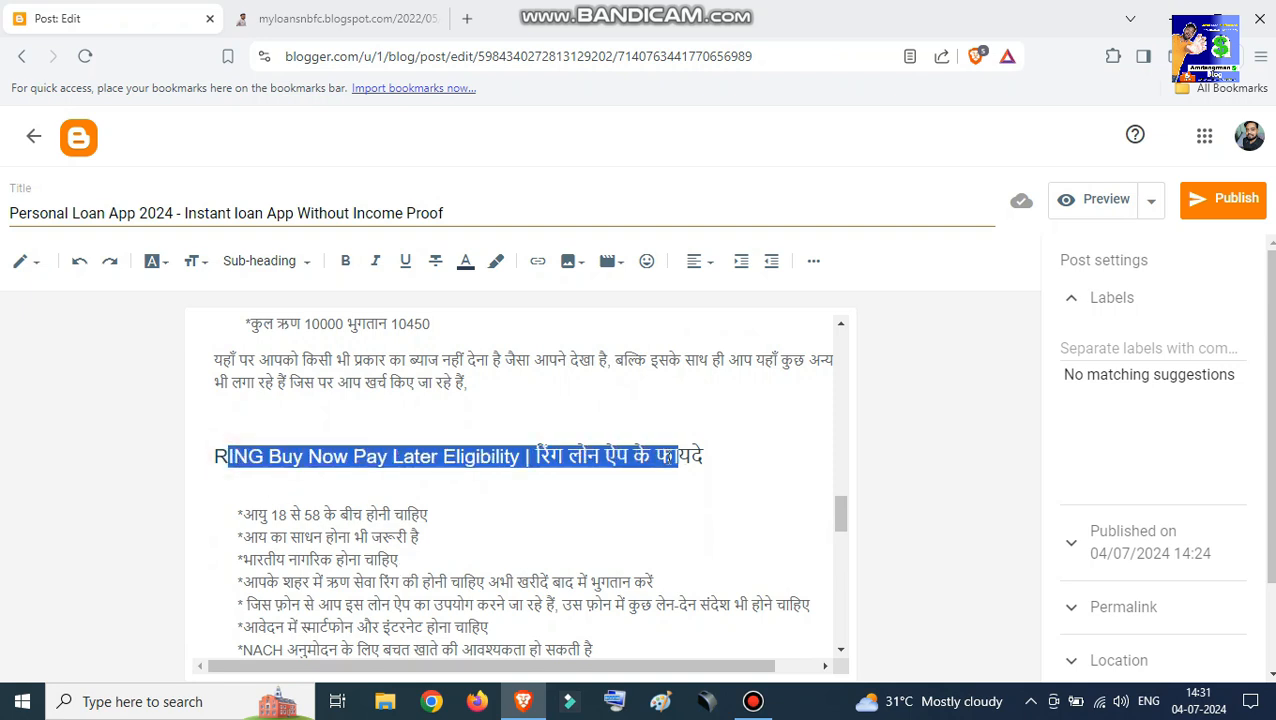
pyautogui.scroll(-3, 518, 547)
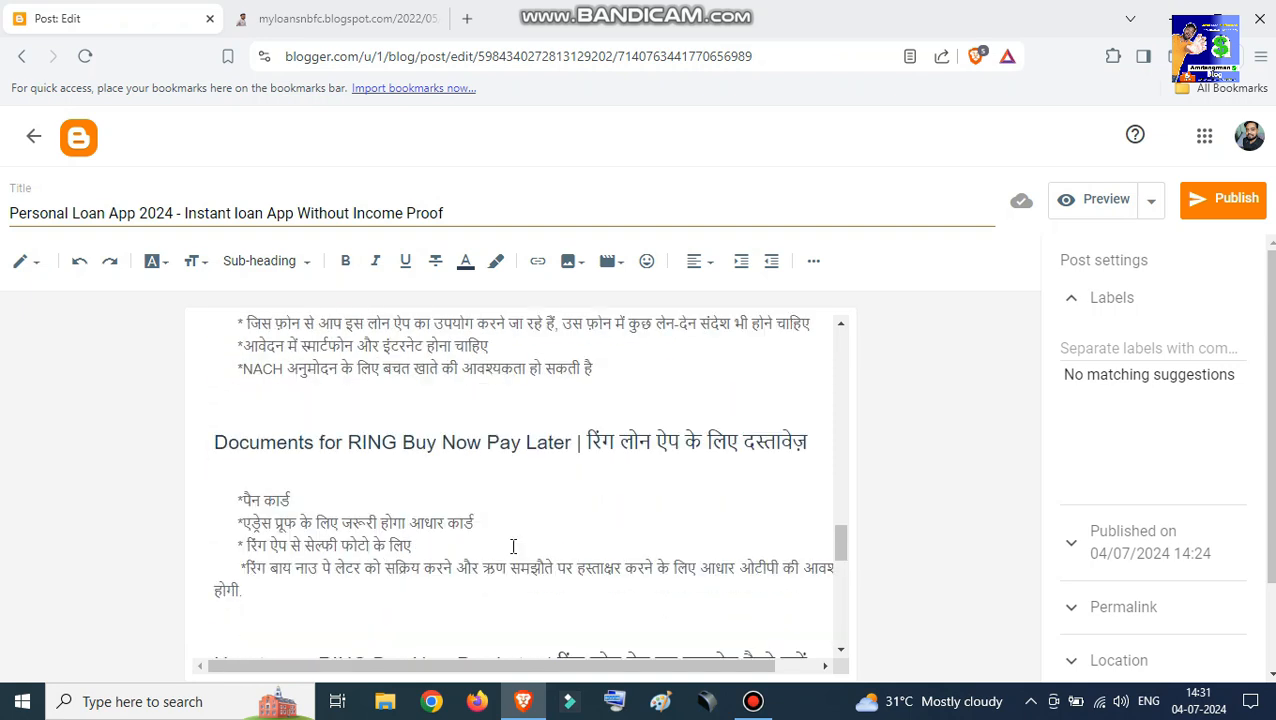
pyautogui.moveTo(228, 442); pyautogui.dragTo(587, 444)
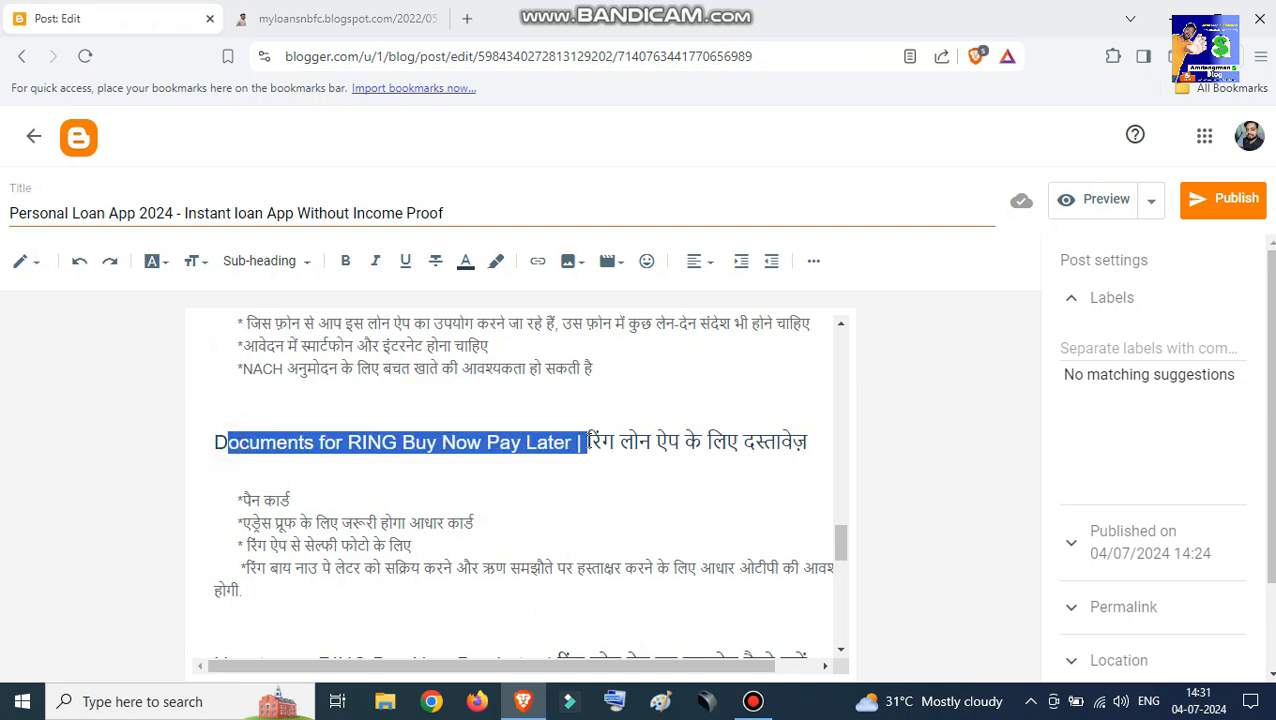
pyautogui.scroll(-4, 590, 518)
pyautogui.scroll(1, 521, 500)
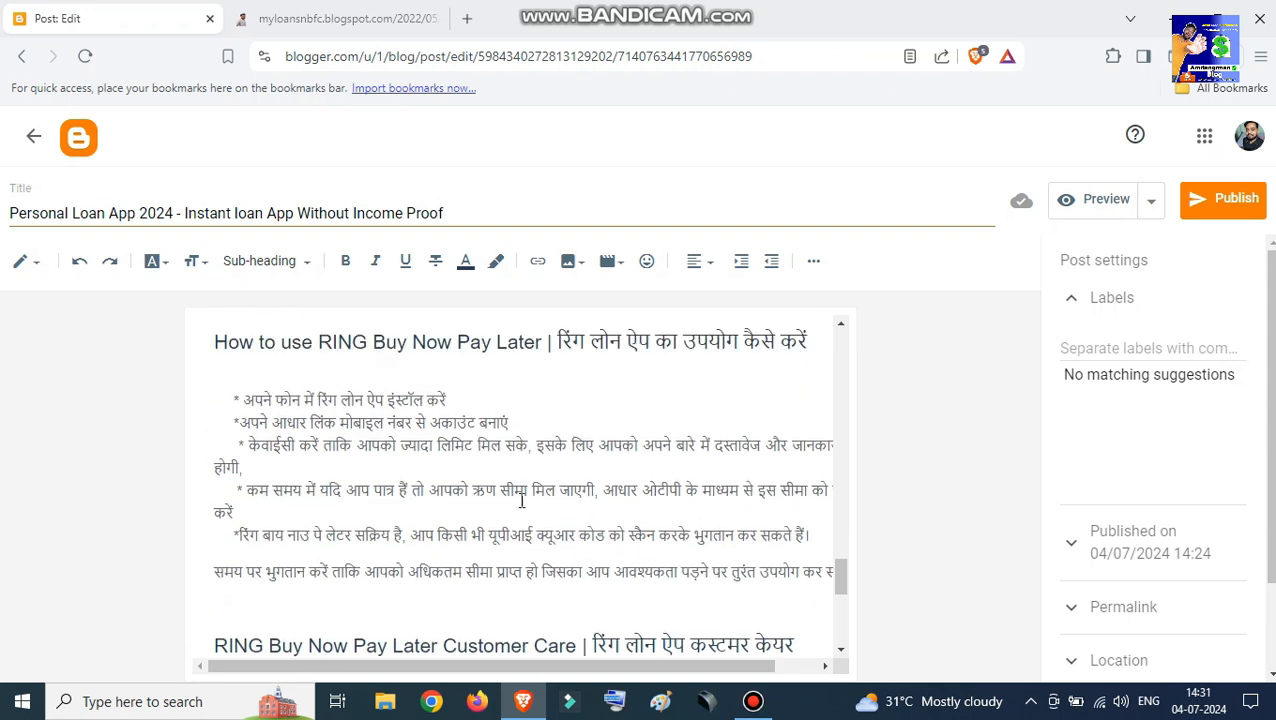
pyautogui.scroll(3, 521, 500)
pyautogui.moveTo(205, 476); pyautogui.dragTo(701, 458)
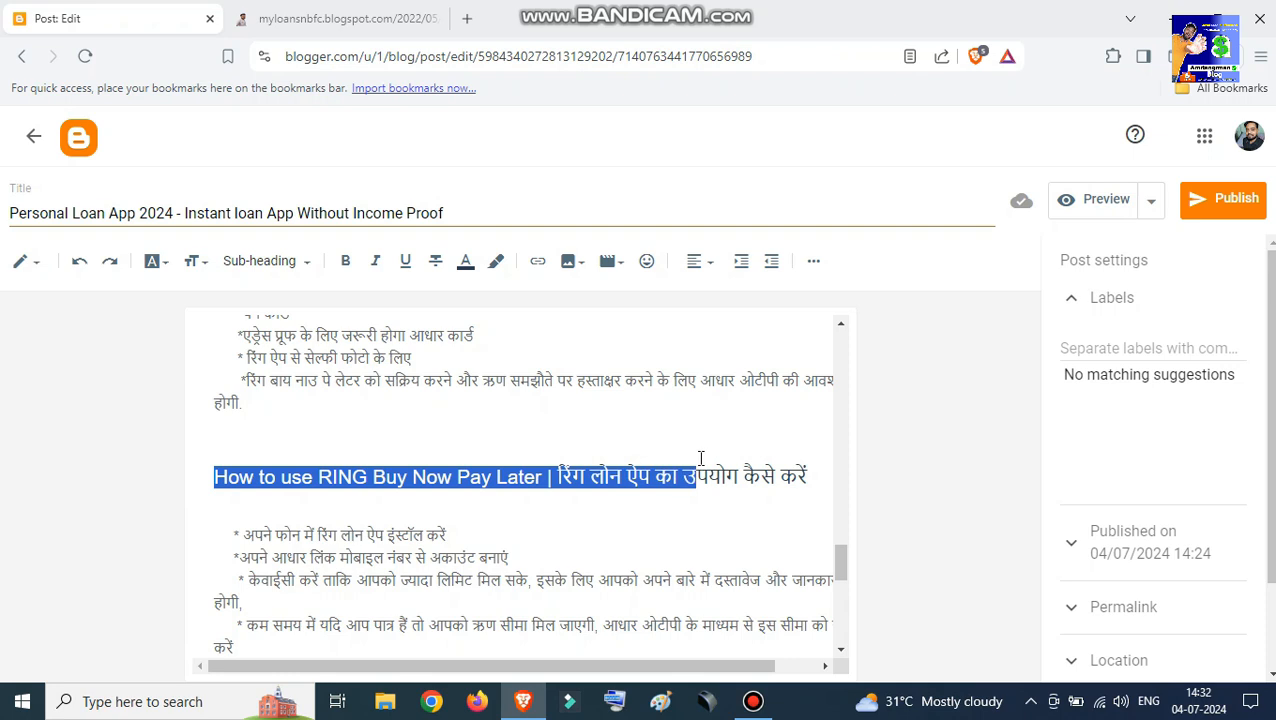
# Examine the Customer Care and Hindi Review sections, highlighting their headings and the closing paragraphs of the article.
pyautogui.scroll(-5, 531, 598)
pyautogui.scroll(2, 428, 543)
pyautogui.scroll(1, 428, 543)
pyautogui.moveTo(228, 498); pyautogui.dragTo(750, 500)
pyautogui.scroll(-2, 604, 604)
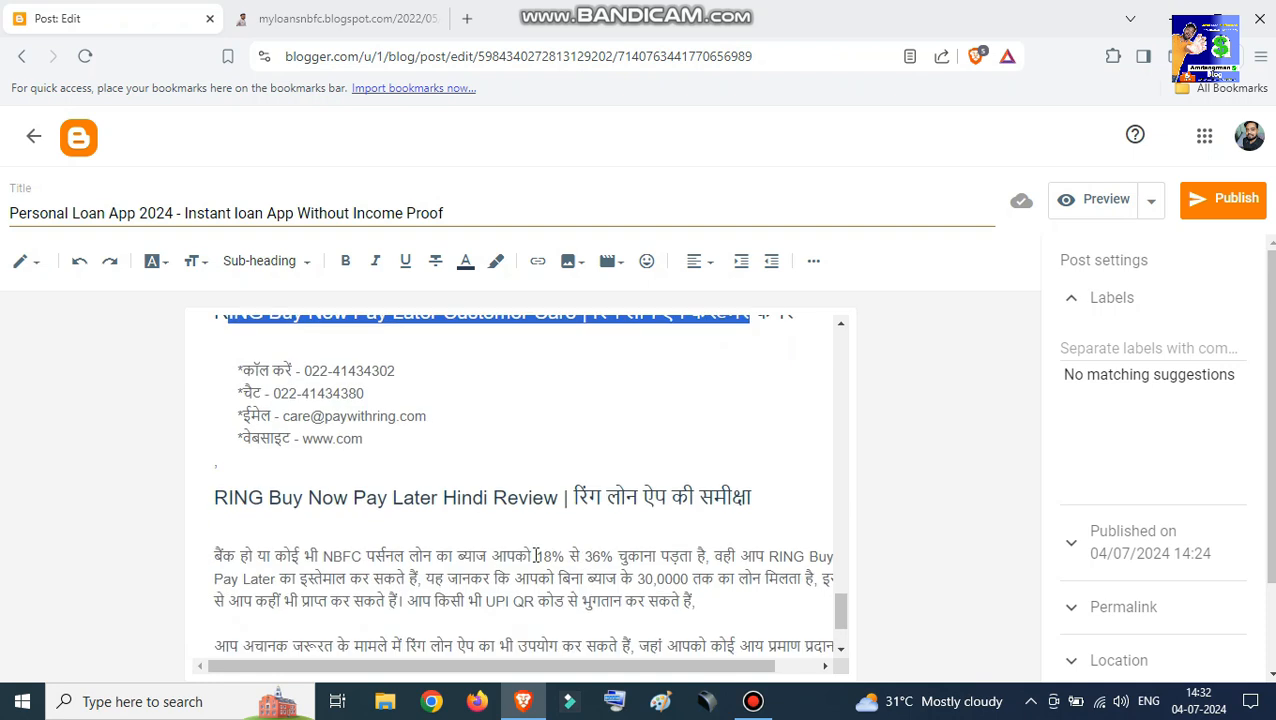
pyautogui.scroll(-1, 502, 535)
pyautogui.moveTo(216, 408); pyautogui.dragTo(586, 410)
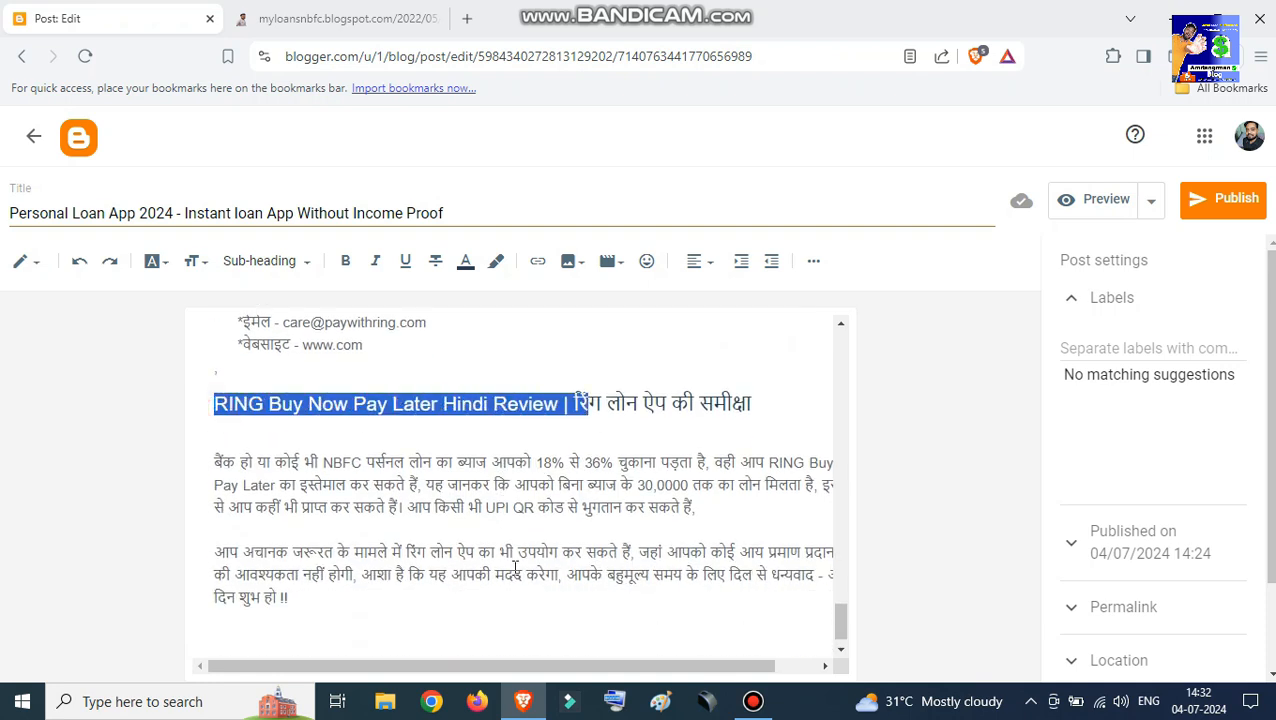
pyautogui.moveTo(221, 462); pyautogui.dragTo(692, 600)
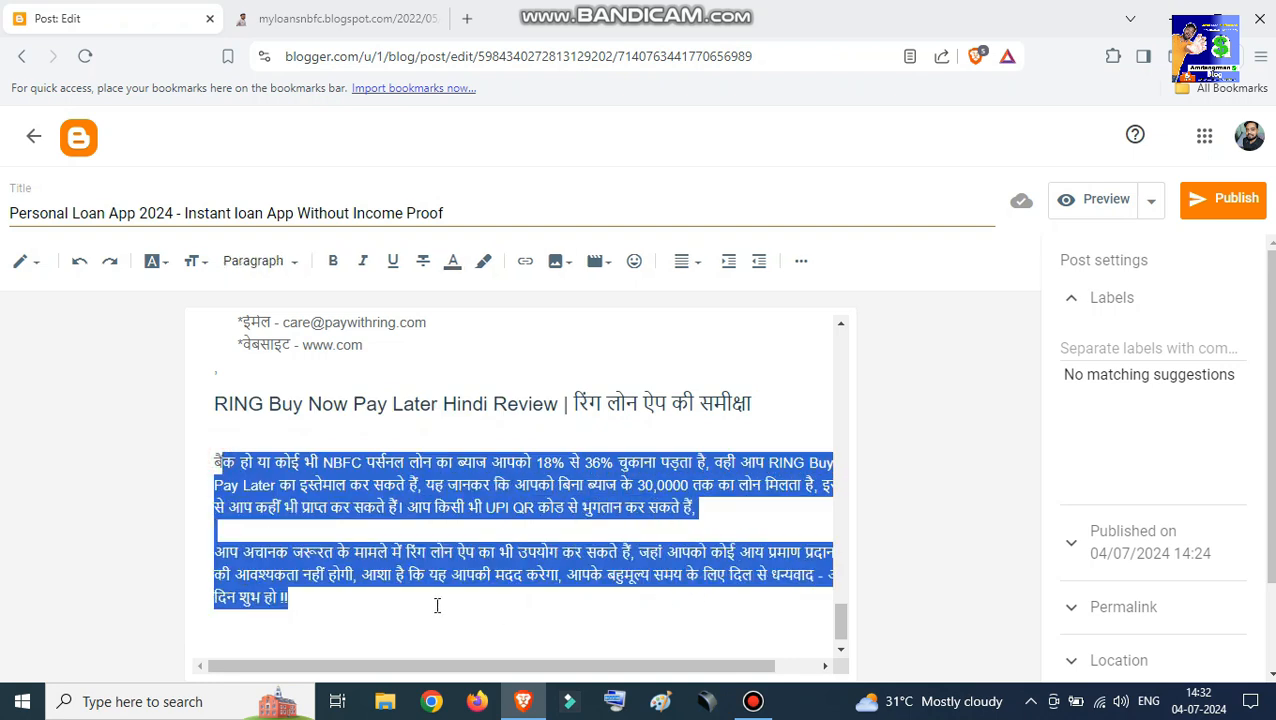
pyautogui.scroll(-1, 448, 563)
# Make the "RING Buy Now Pay Later," keyword in the opening paragraph bold, italic and underlined.
pyautogui.scroll(10, 448, 563)
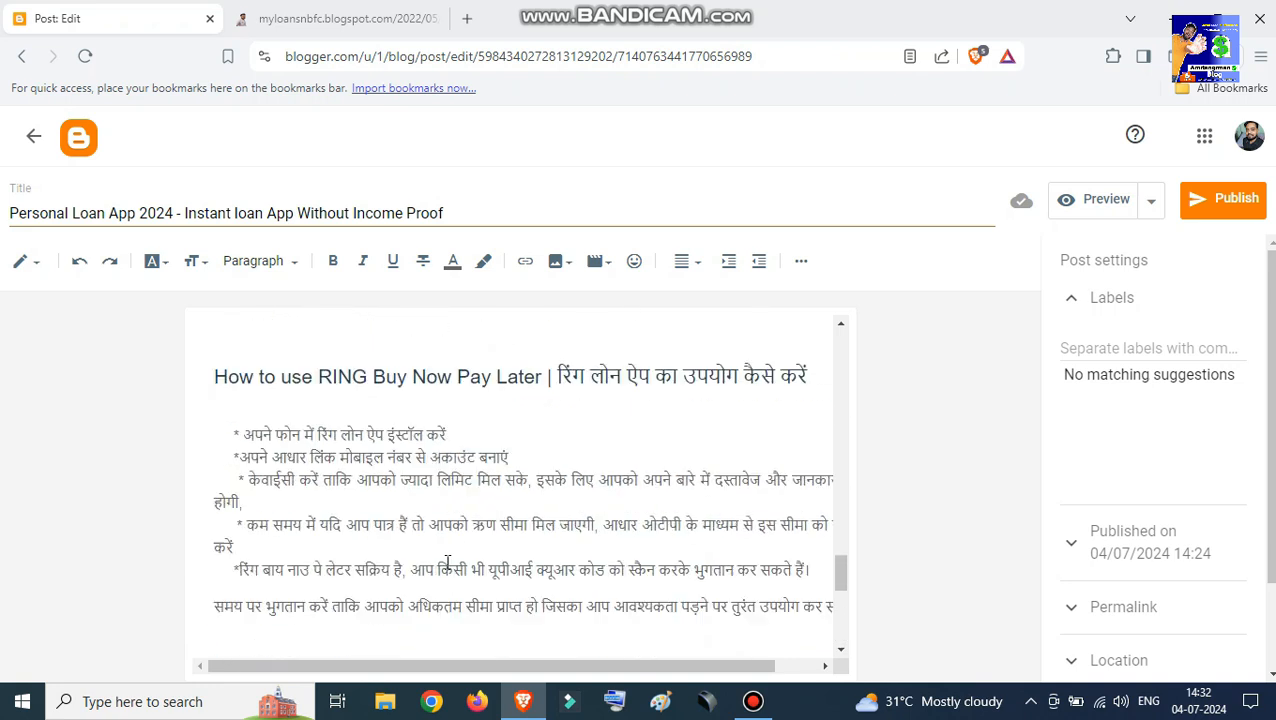
pyautogui.scroll(15, 448, 563)
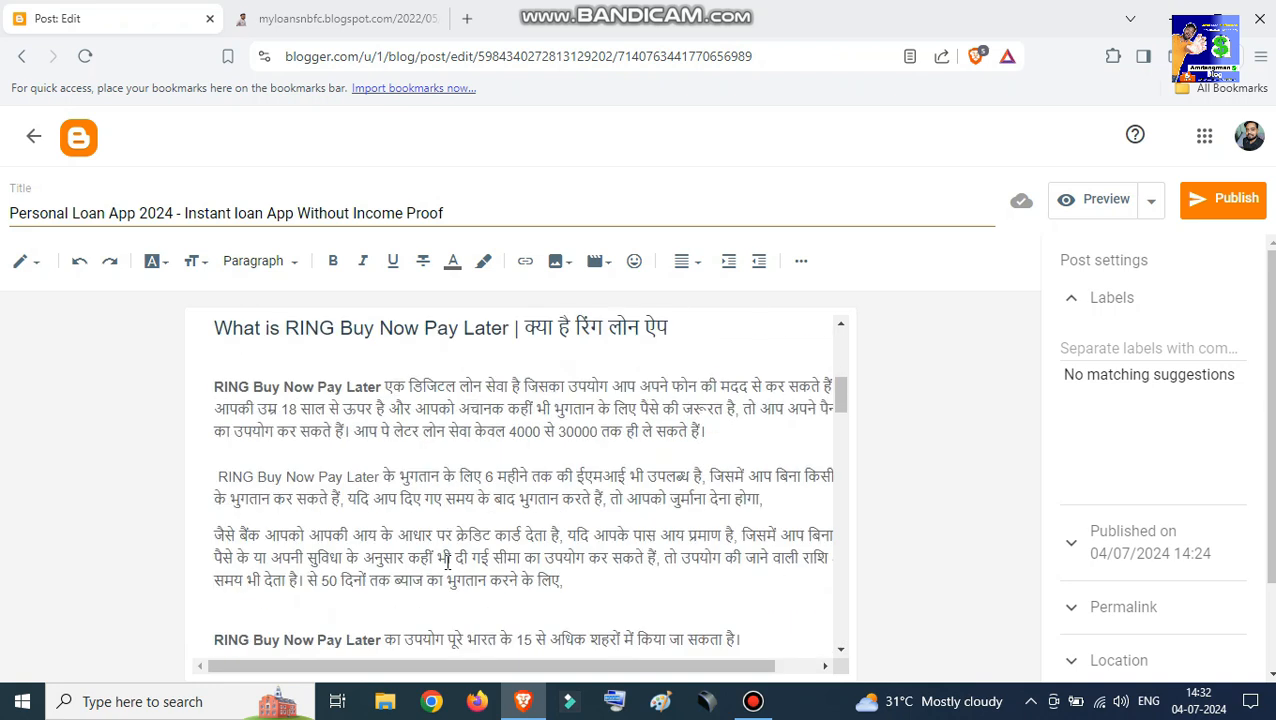
pyautogui.scroll(2, 447, 561)
pyautogui.click(214, 467)
pyautogui.click(219, 514)
pyautogui.moveTo(219, 514); pyautogui.dragTo(385, 517)
pyautogui.click(333, 261)
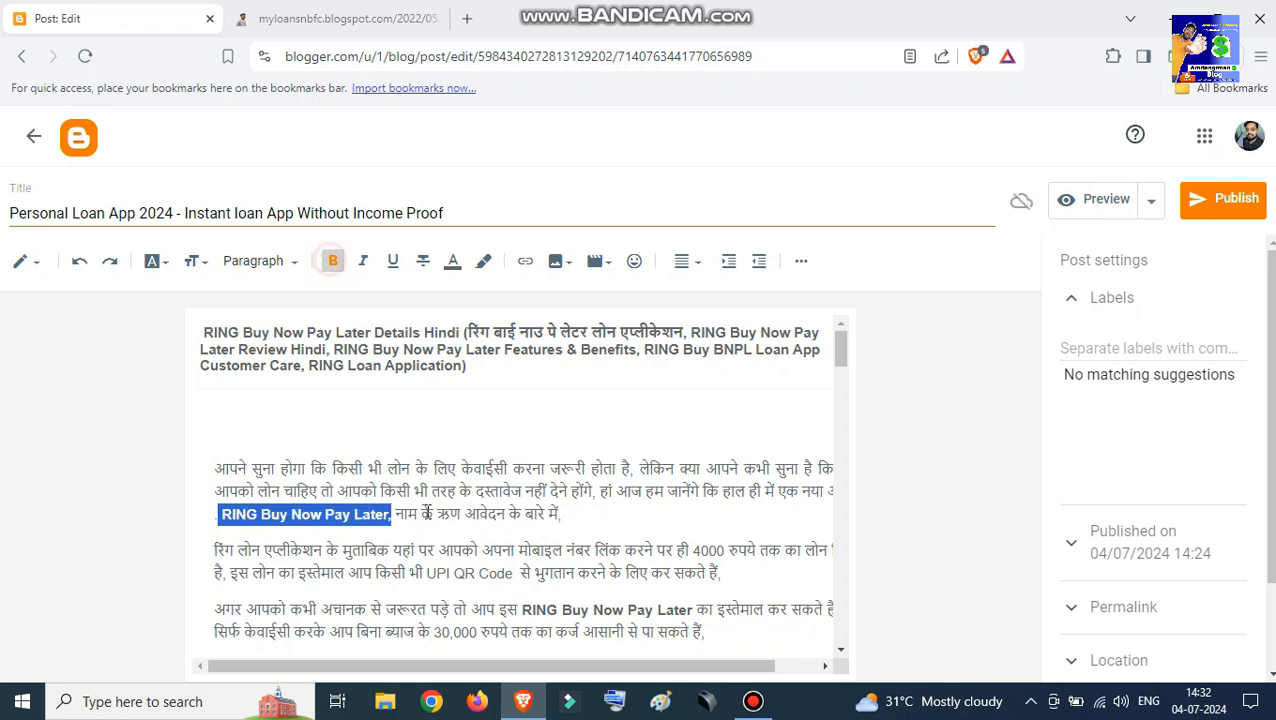
pyautogui.click(364, 264)
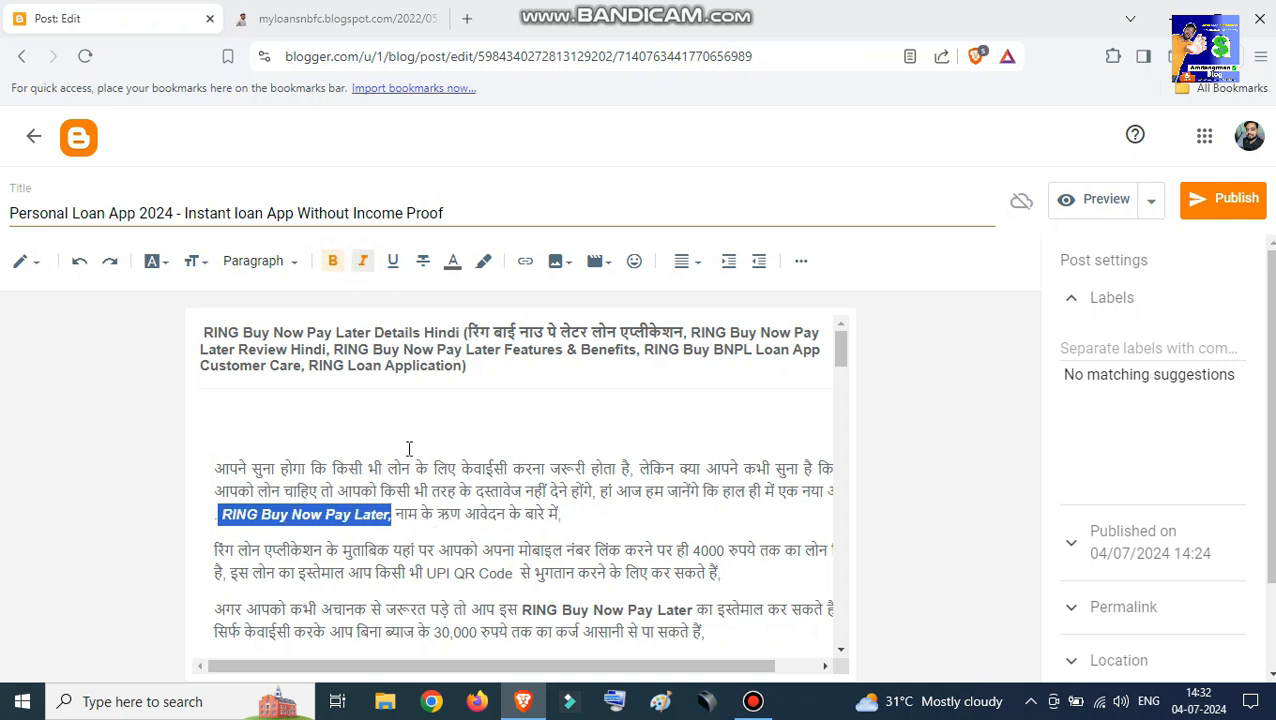
pyautogui.click(393, 262)
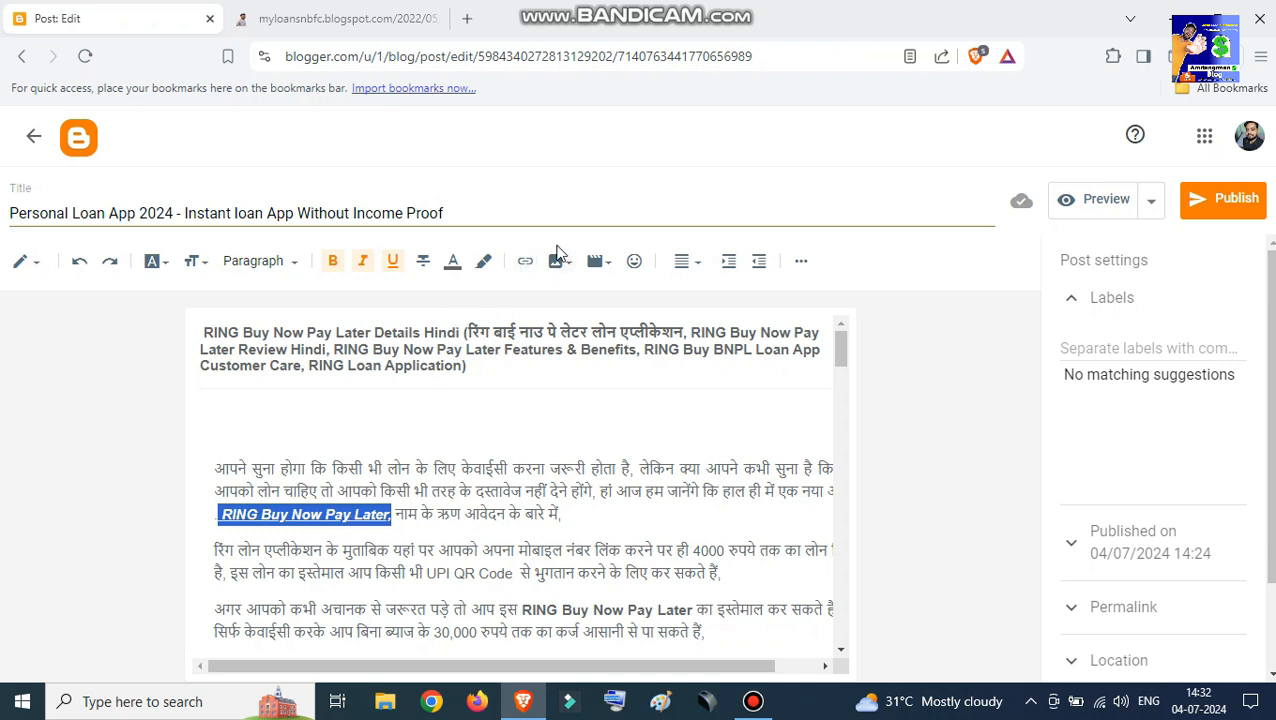
pyautogui.click(525, 261)
pyautogui.click(559, 377)
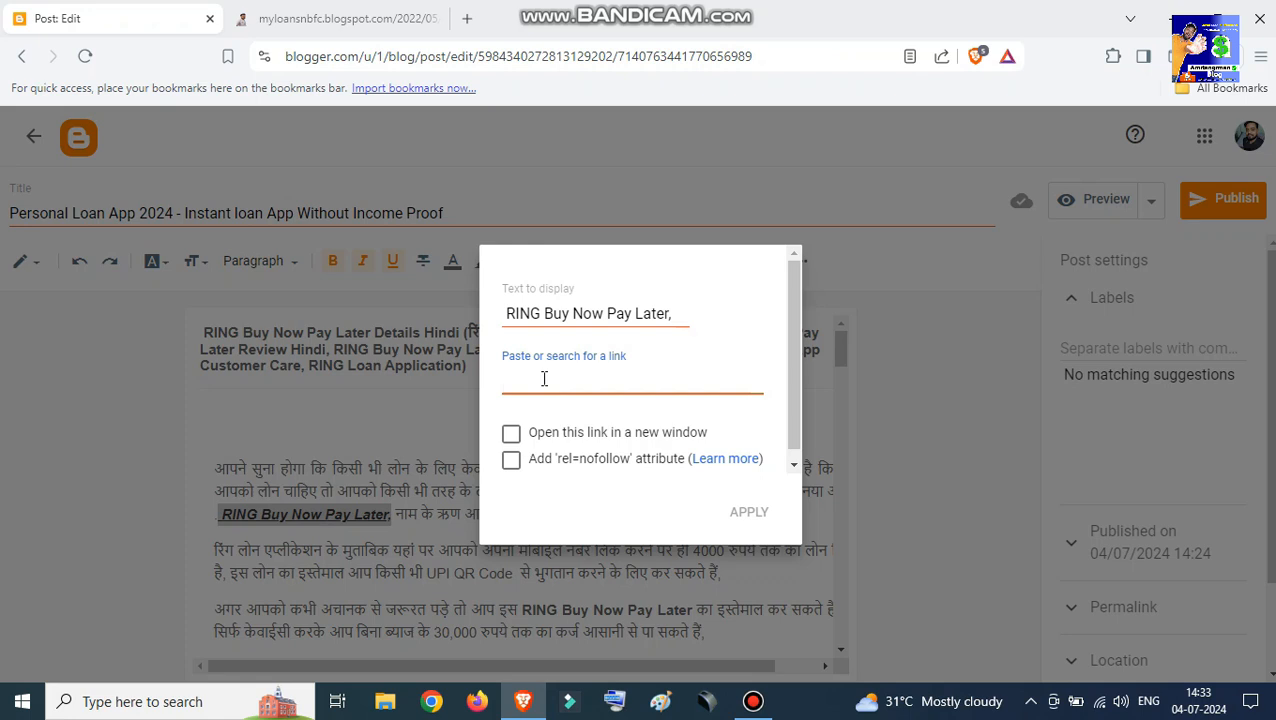
pyautogui.click(316, 402)
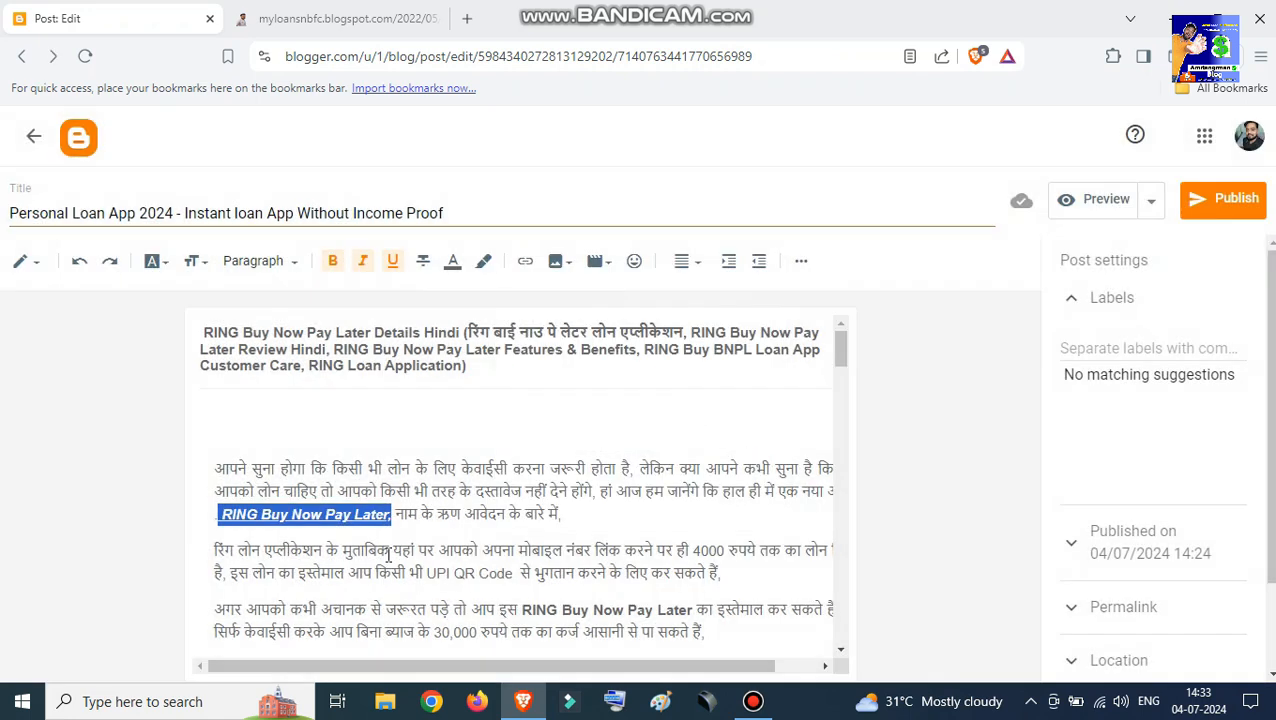
pyautogui.click(470, 521)
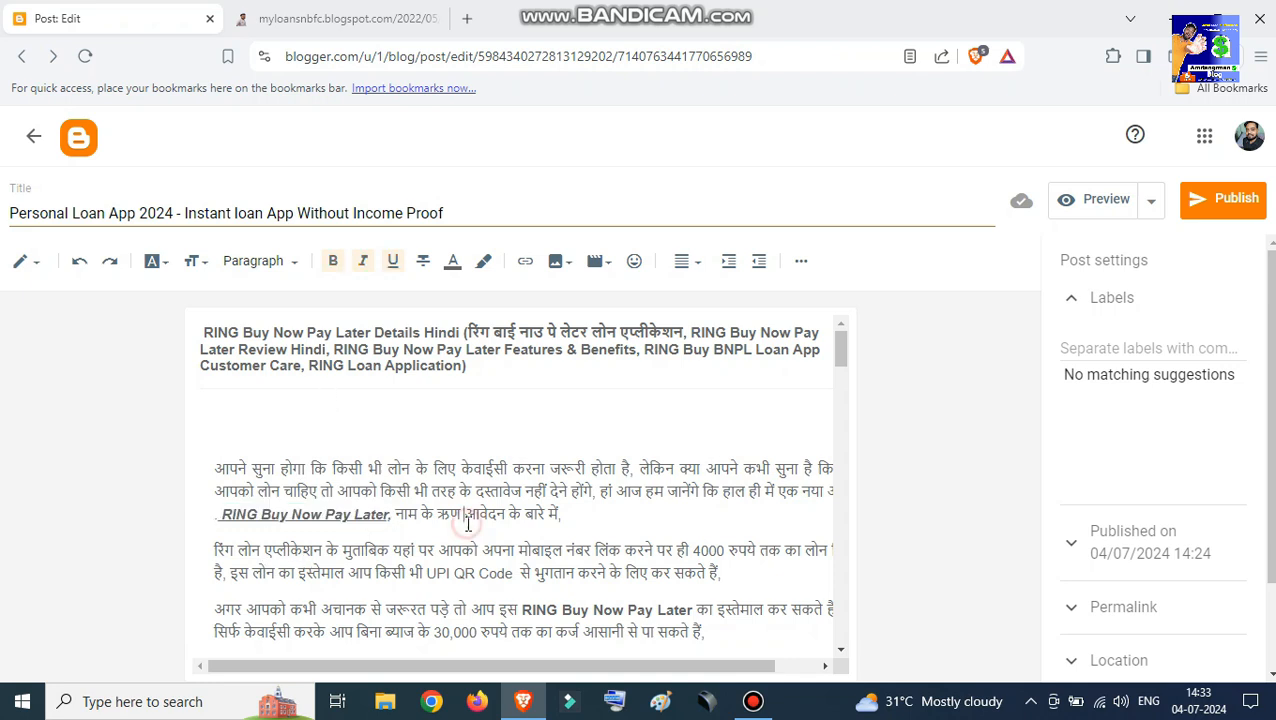
pyautogui.click(280, 262)
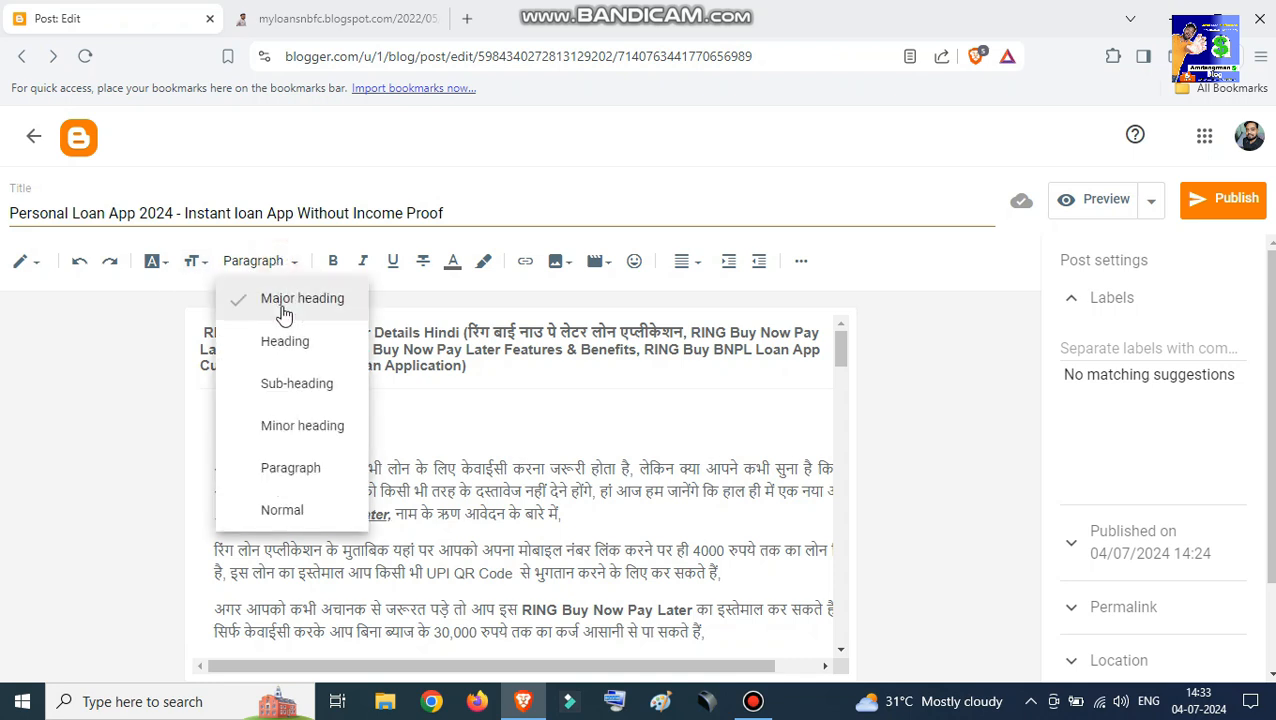
pyautogui.click(302, 490)
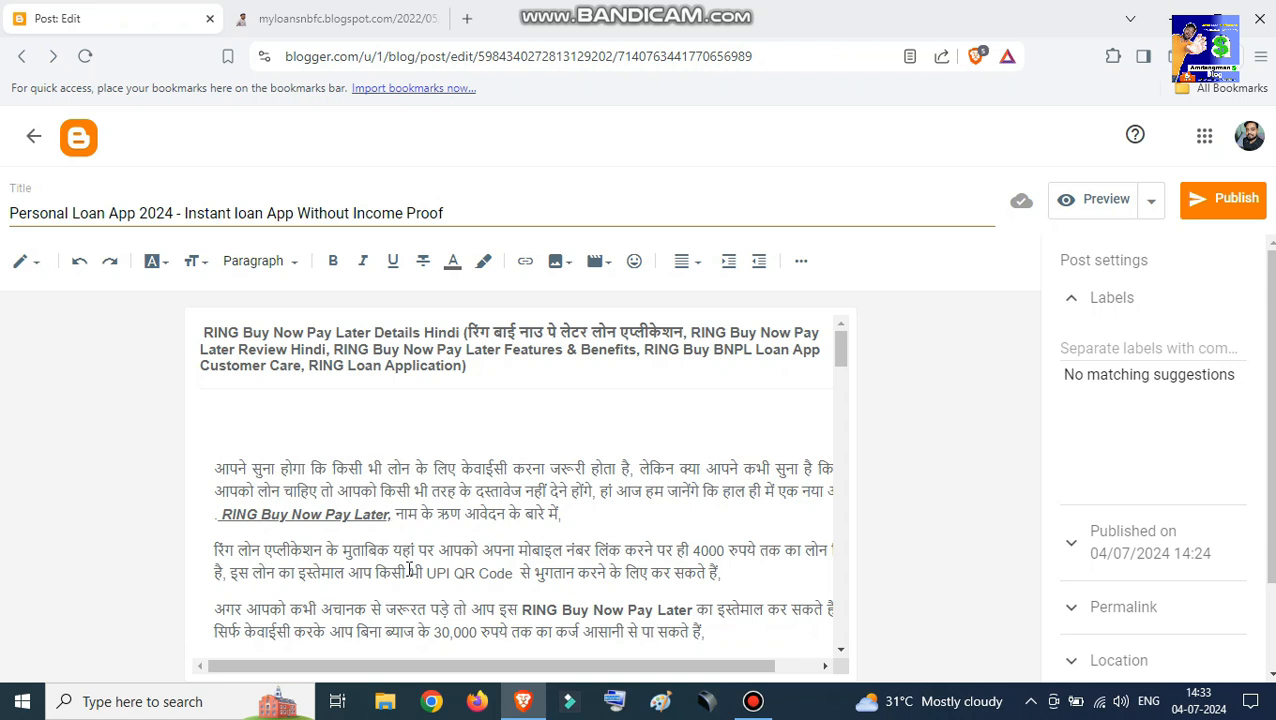
# Colour the "RING Buy Now Pay Later" keyword in the opening paragraph red.
pyautogui.scroll(-1, 437, 570)
pyautogui.scroll(1, 437, 570)
pyautogui.moveTo(218, 514); pyautogui.dragTo(391, 527)
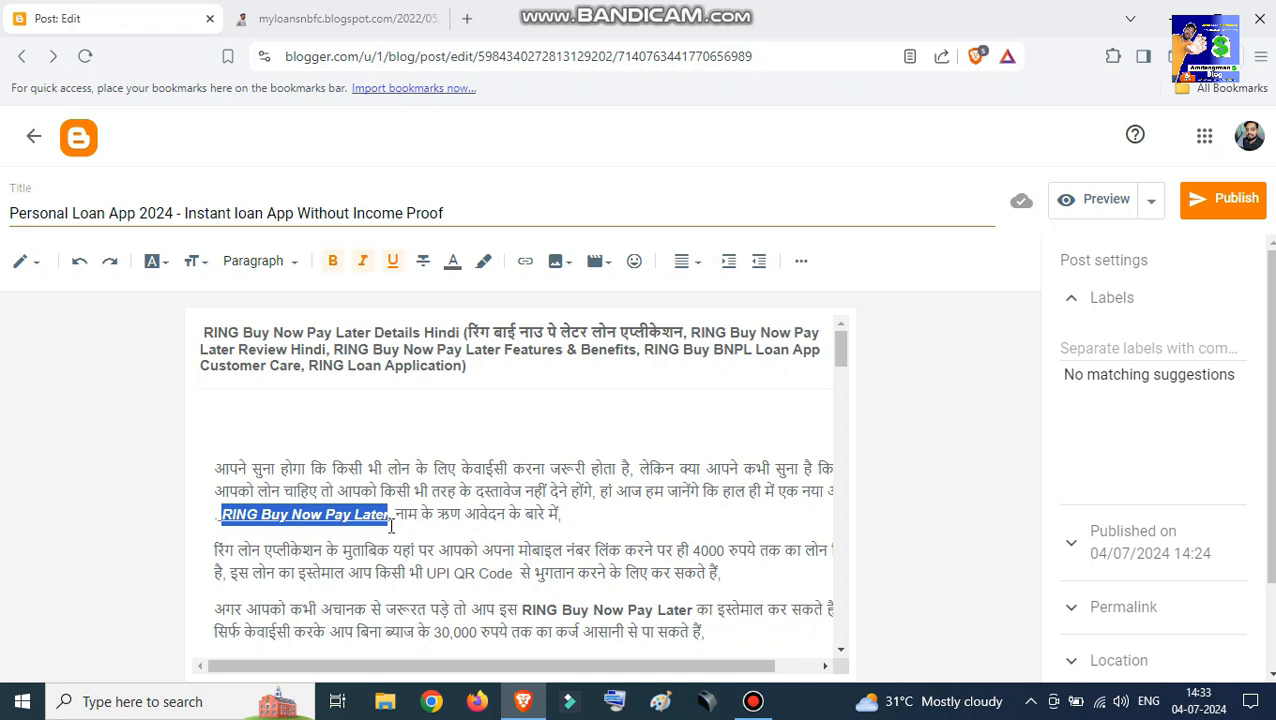
pyautogui.click(453, 265)
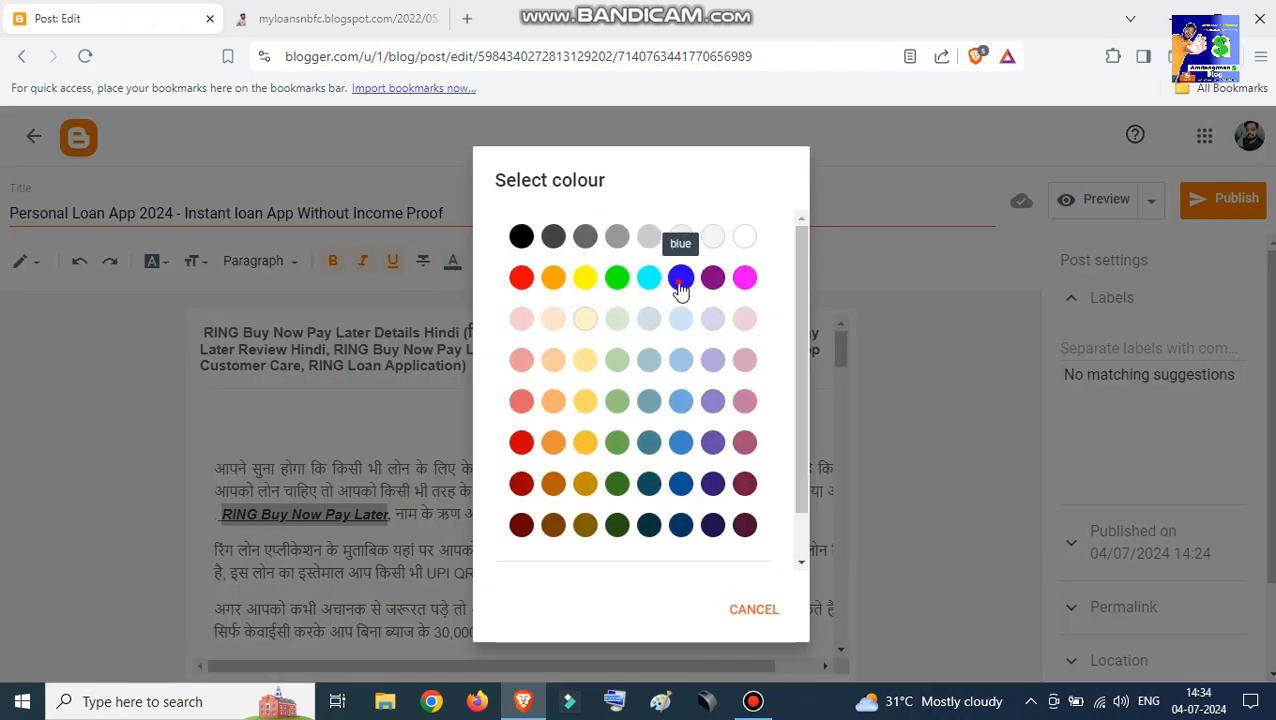
pyautogui.scroll(-1, 600, 250)
pyautogui.click(521, 224)
pyautogui.click(433, 447)
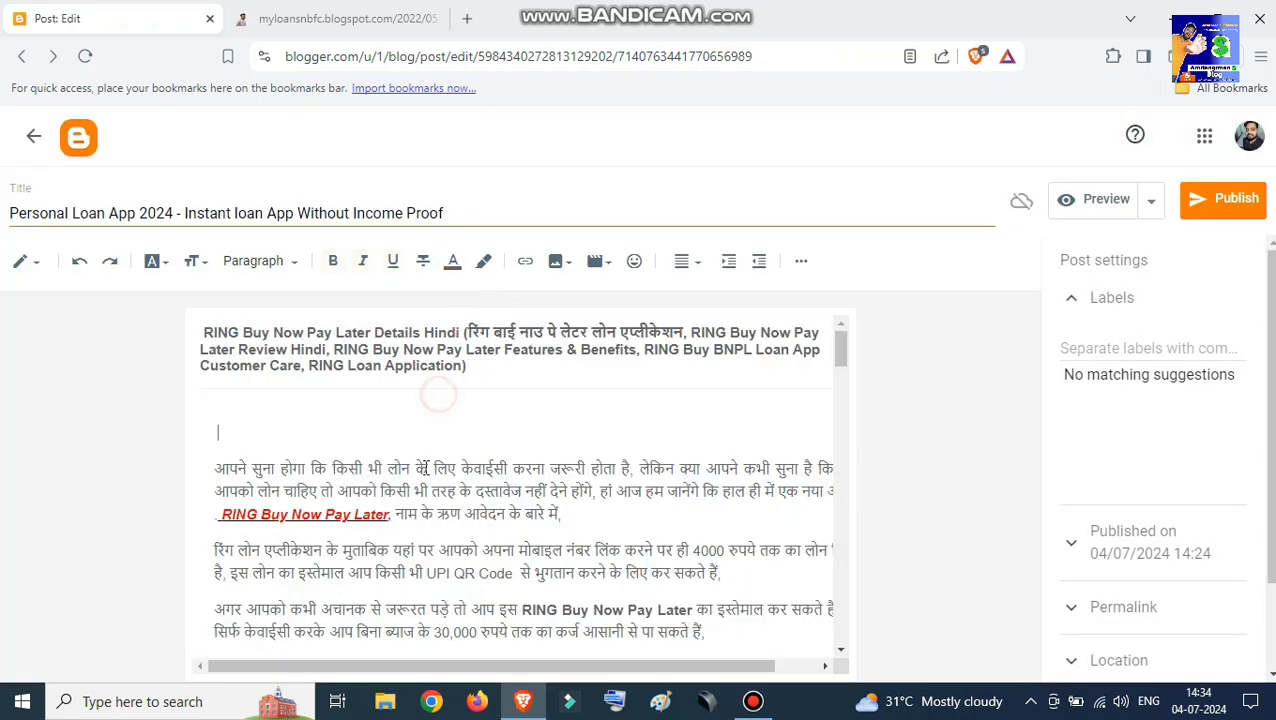
# Format the "What is RING Buy Now Pay Later | क्या है रिंग लोन ऐप" line as a Sub-heading.
pyautogui.scroll(-2, 447, 553)
pyautogui.scroll(-1, 447, 553)
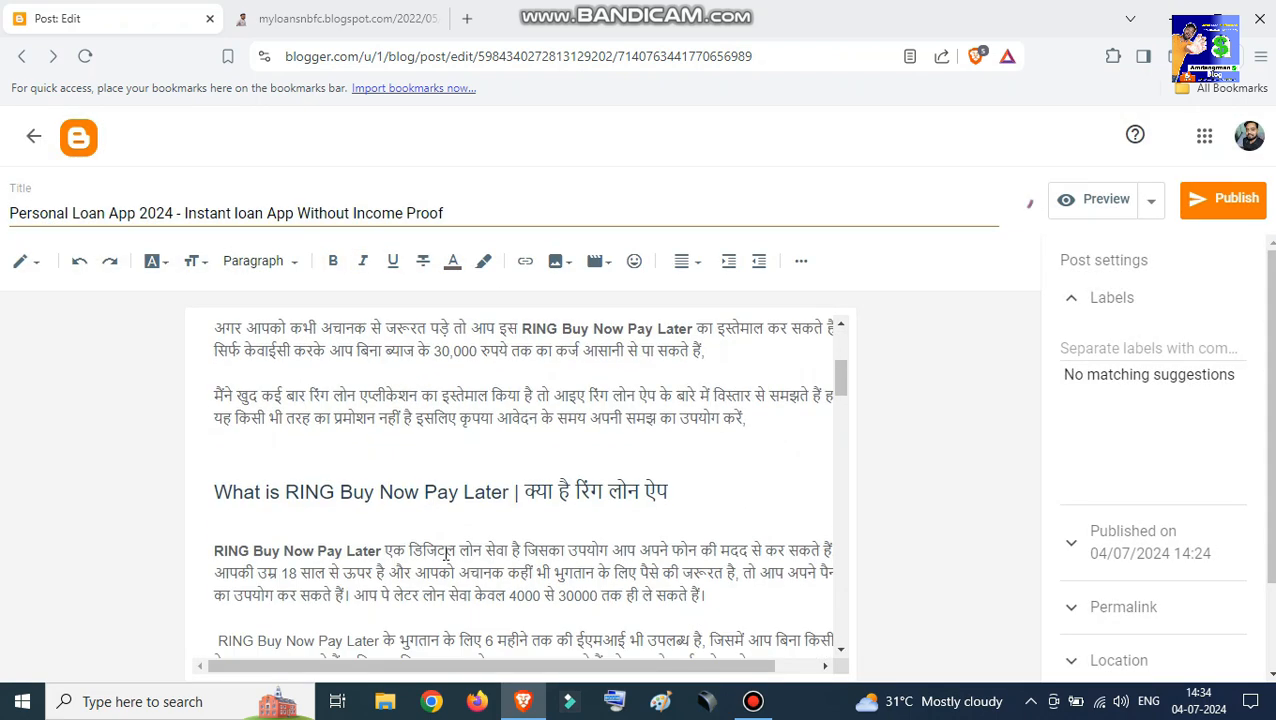
pyautogui.moveTo(214, 491); pyautogui.dragTo(709, 493)
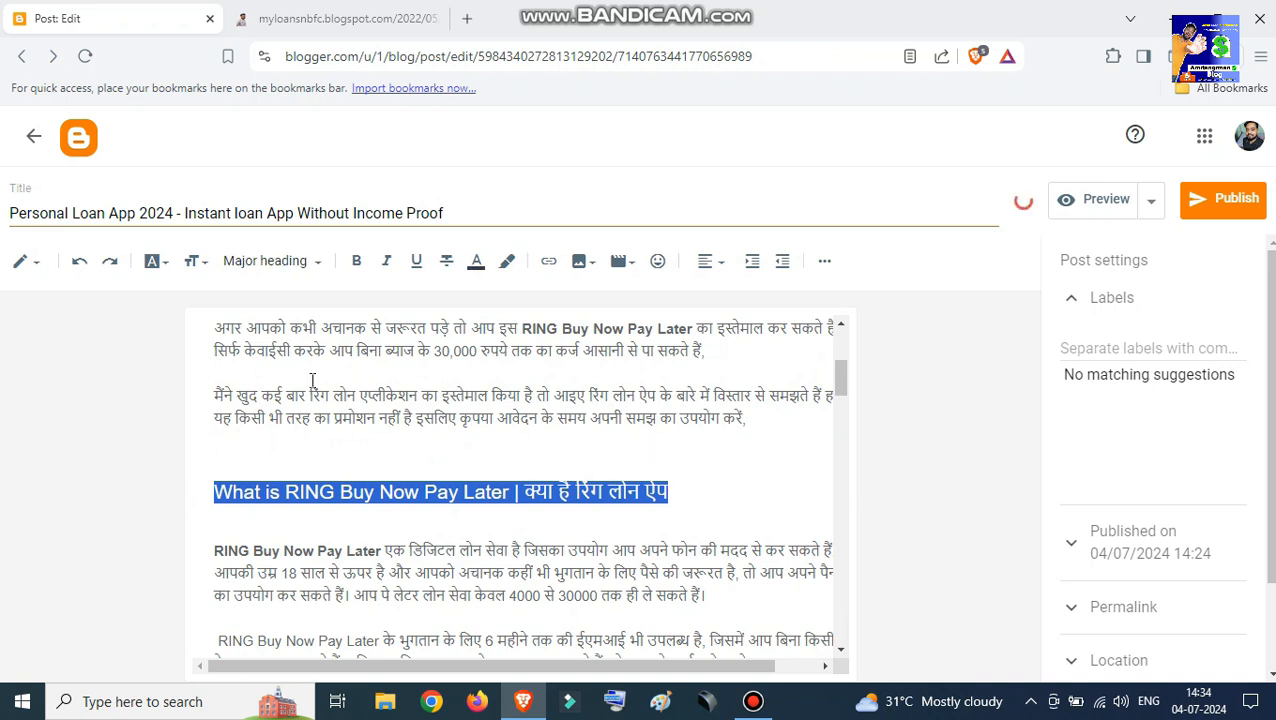
pyautogui.click(316, 263)
pyautogui.click(293, 385)
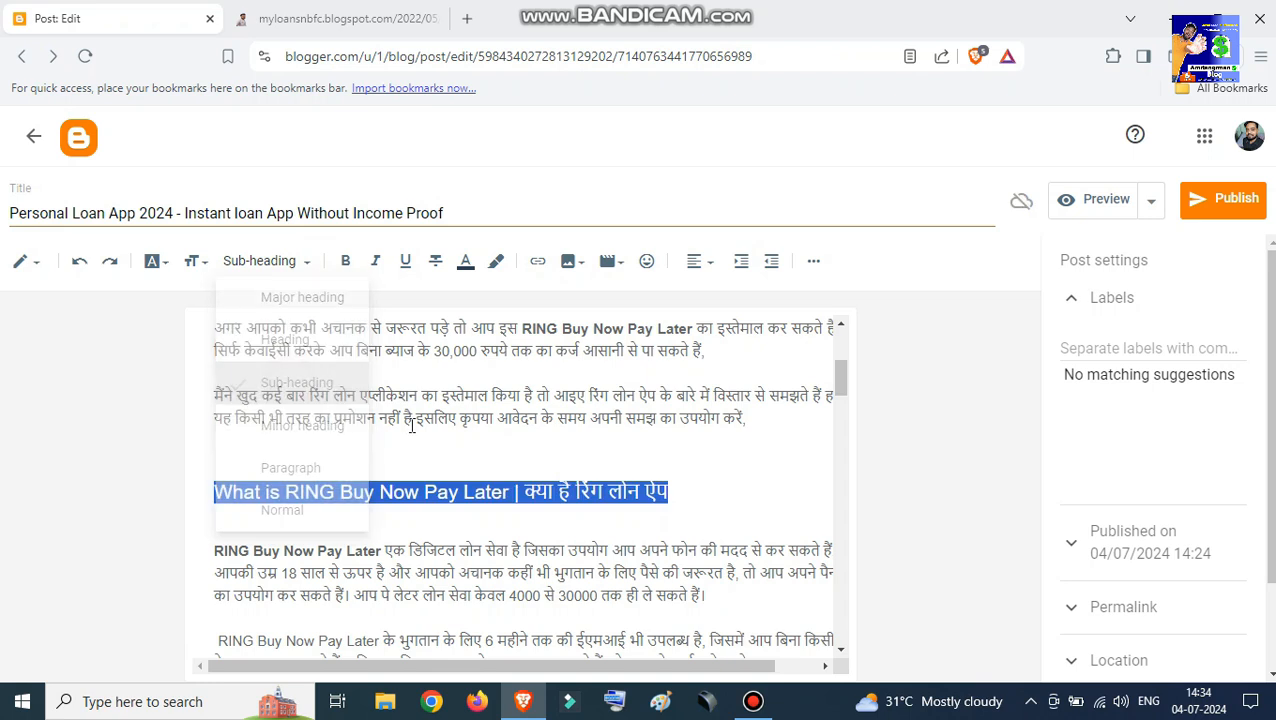
# Review the post title and the article from its opening keyword lines down to the "How to use RING Buy Now Pay Later" section.
pyautogui.hotkey('ctrl', 'Home')
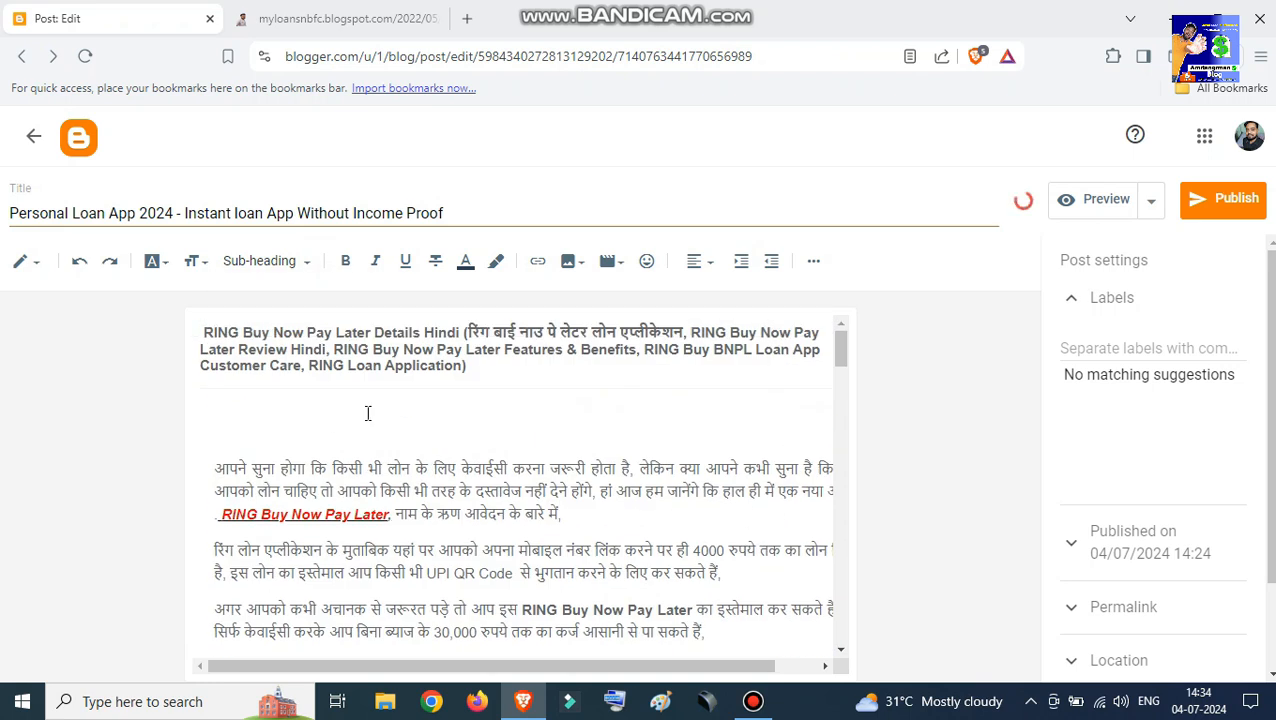
pyautogui.scroll(-5, 365, 413)
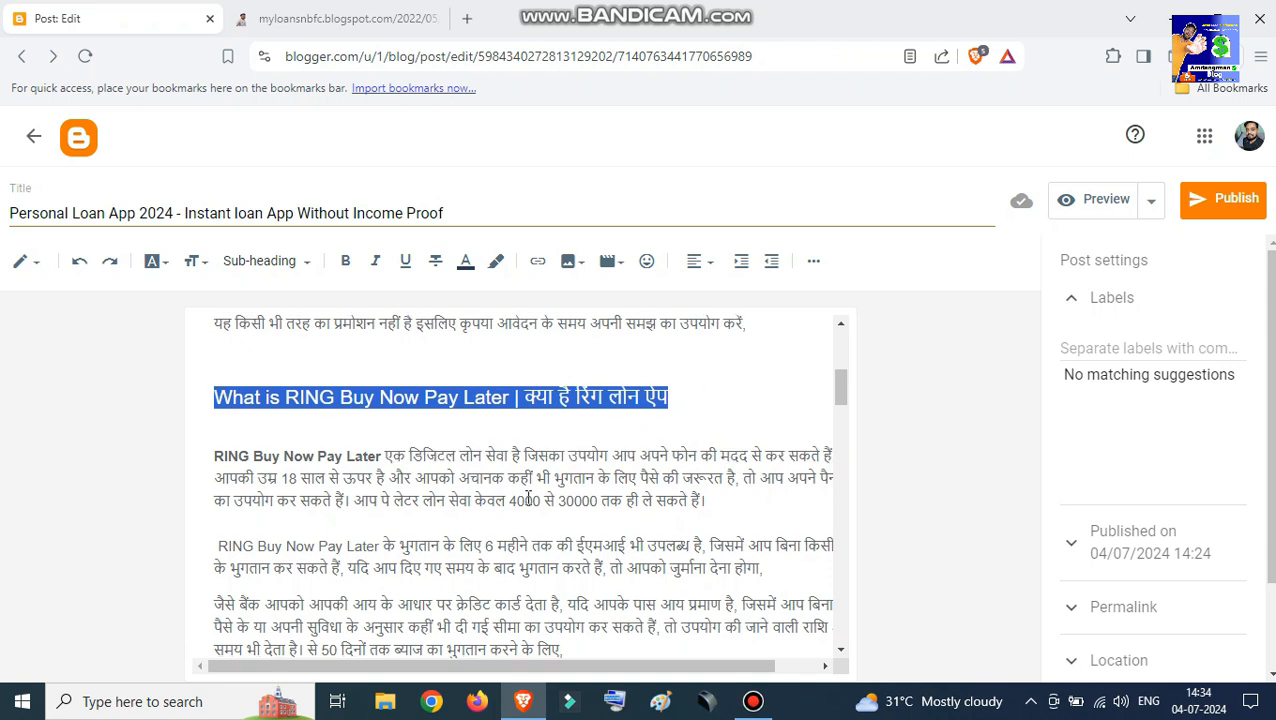
pyautogui.scroll(-1, 540, 490)
pyautogui.scroll(1, 520, 497)
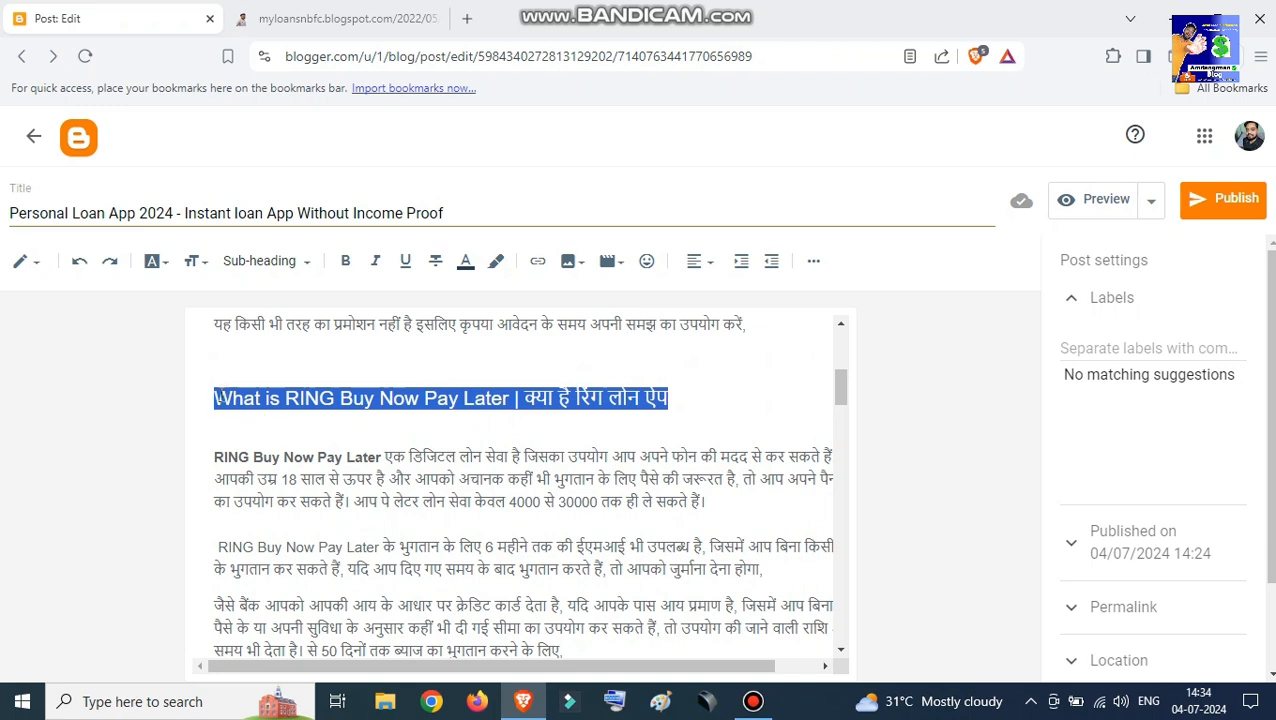
pyautogui.scroll(1, 211, 397)
pyautogui.click(470, 210)
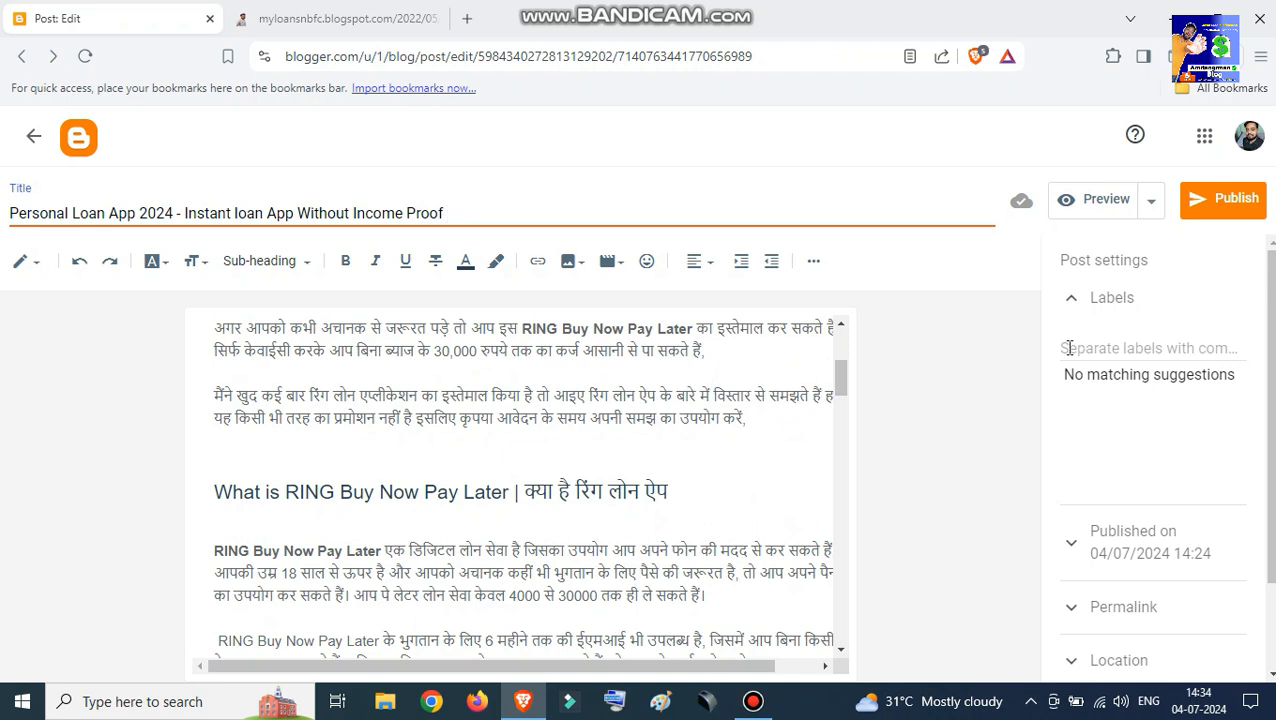
pyautogui.scroll(-10, 565, 478)
pyautogui.scroll(-12, 562, 513)
# Enter "buy now paylater" as the post's label.
pyautogui.click(1128, 338)
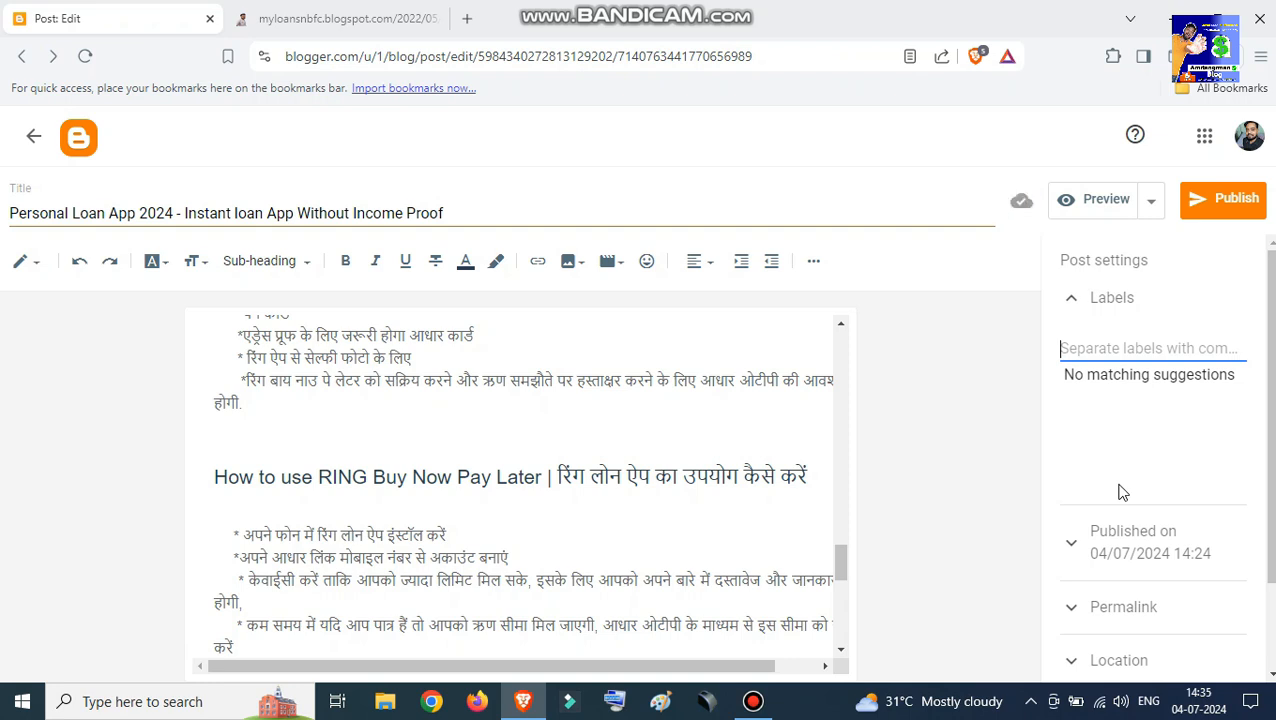
pyautogui.write('buy')
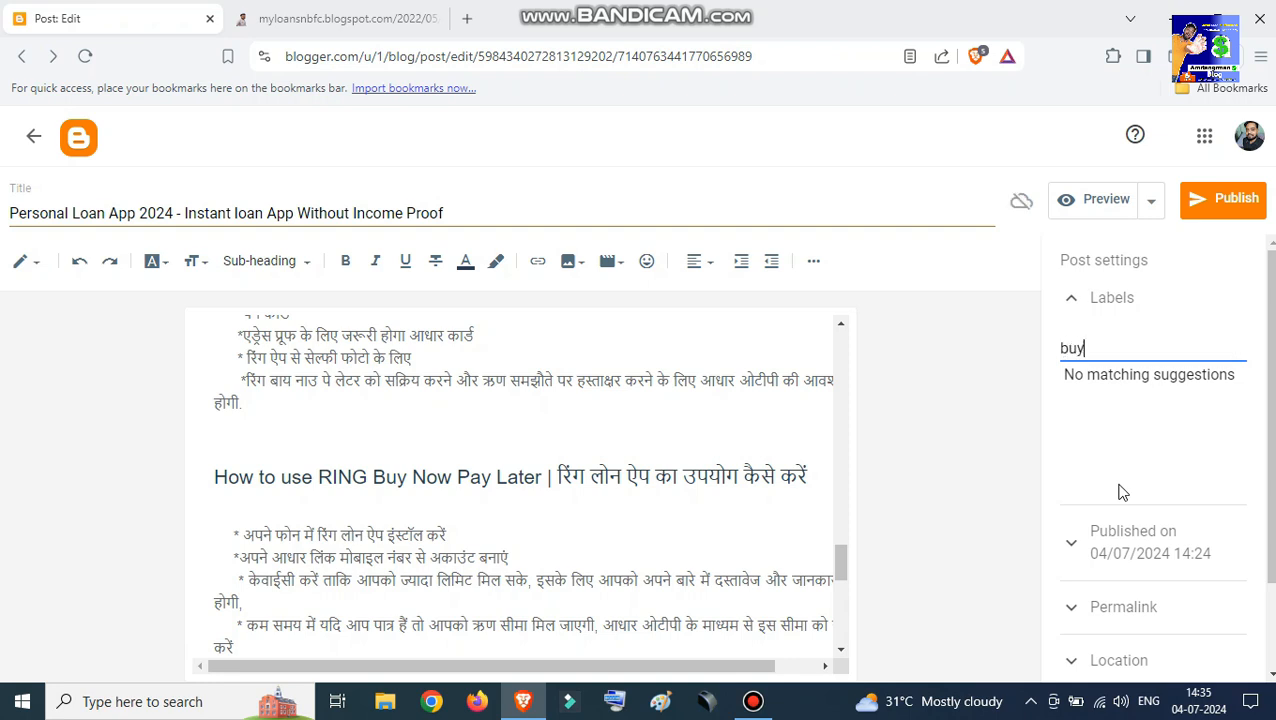
pyautogui.write(' now paylater')
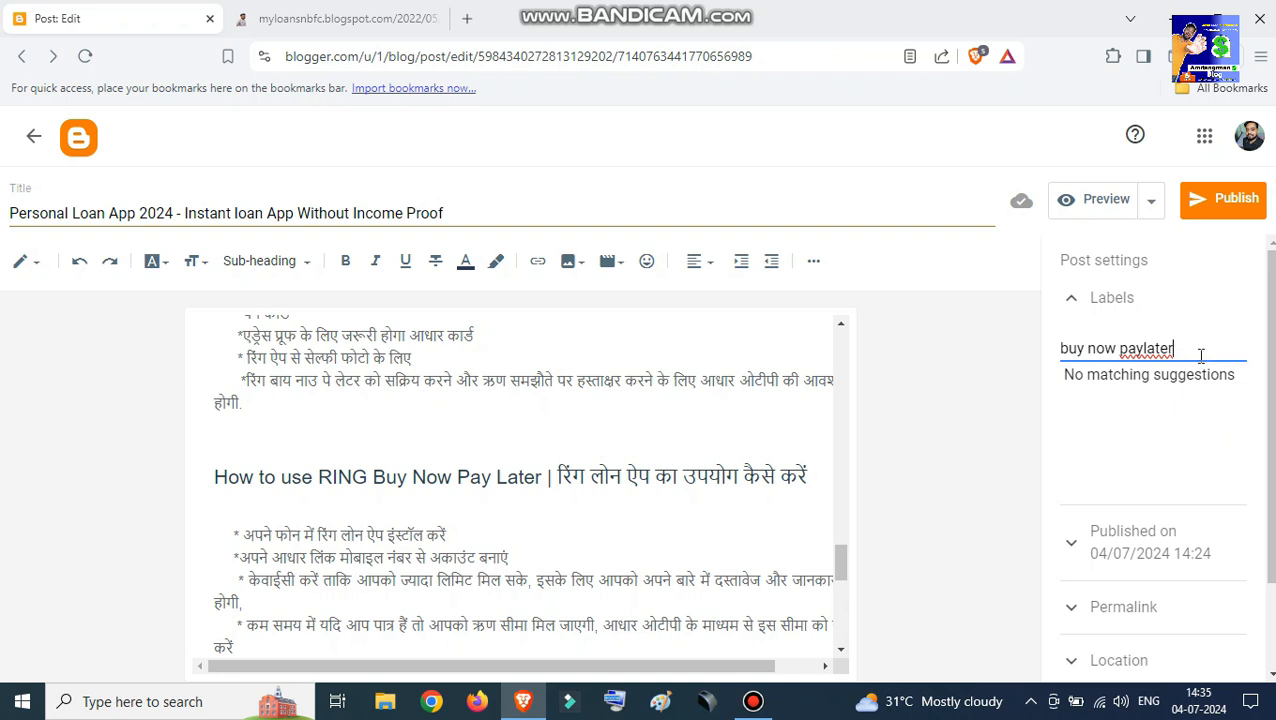
pyautogui.scroll(-2, 1196, 399)
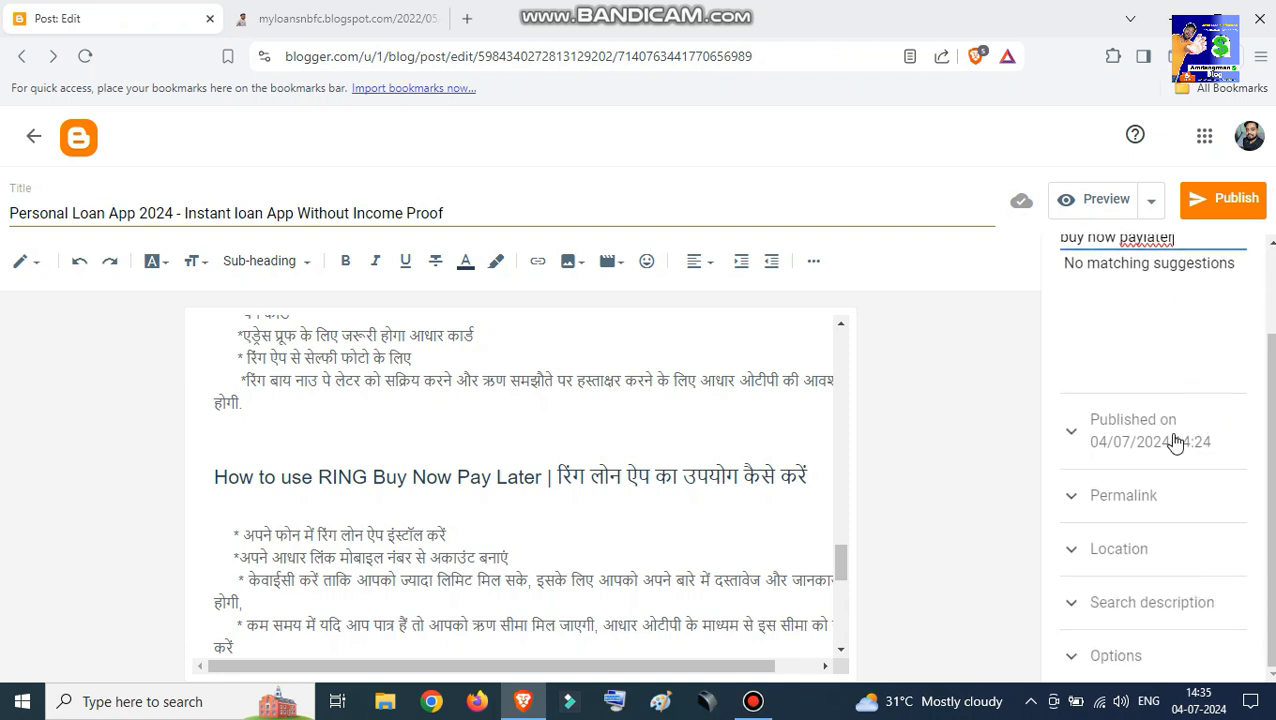
# Examine the domain, date and title parts of the post's permalink, check the custom permalink option and keep the automatic one.
pyautogui.click(1117, 493)
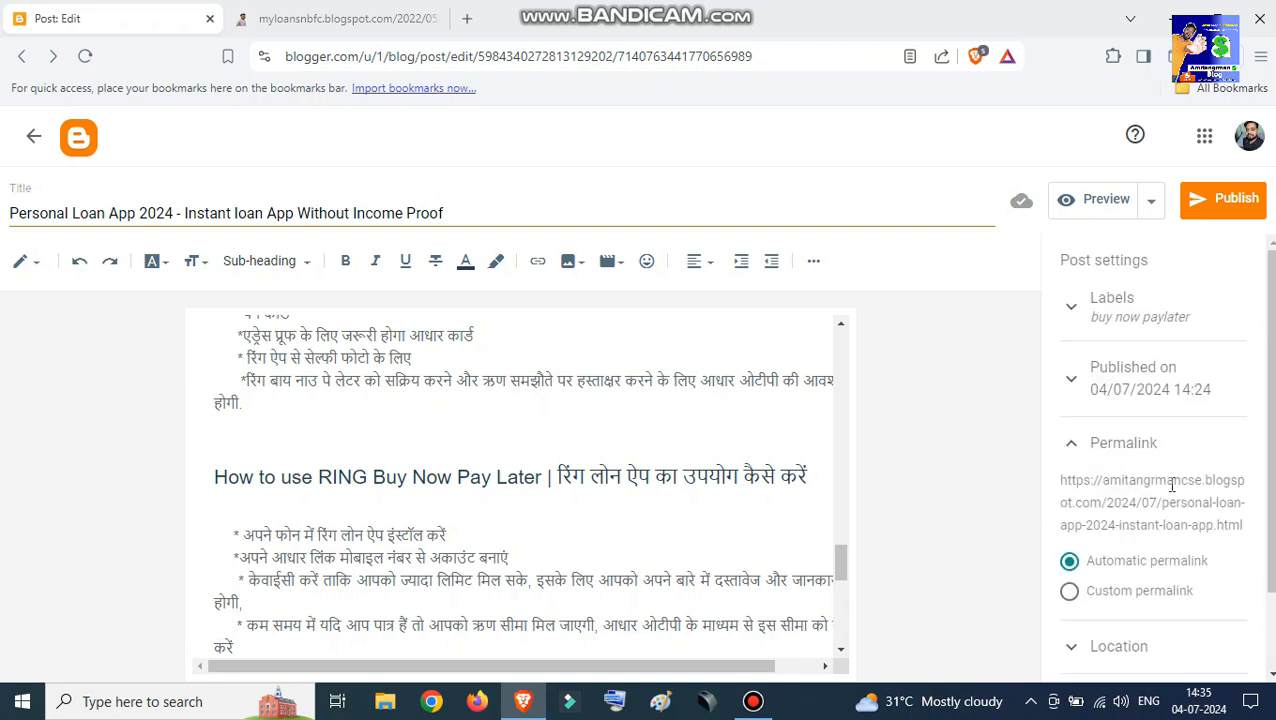
pyautogui.moveTo(1058, 478); pyautogui.dragTo(1253, 537)
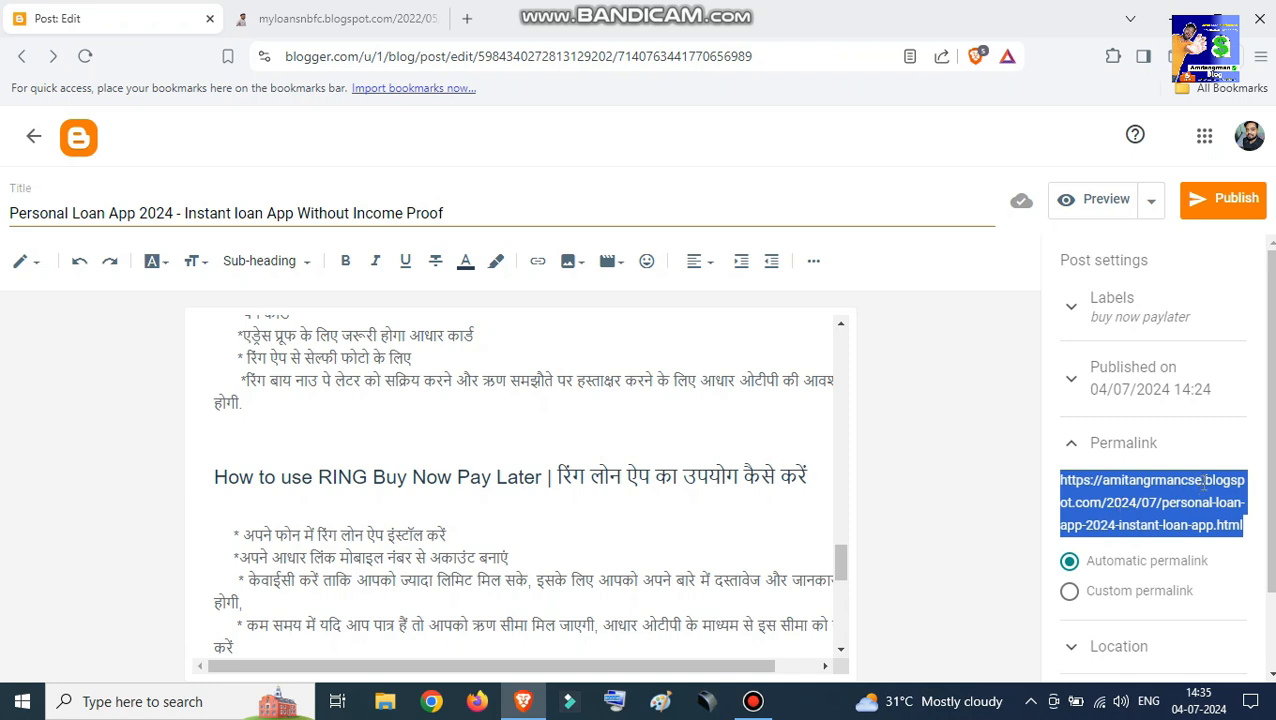
pyautogui.click(1070, 507)
pyautogui.moveTo(1103, 481); pyautogui.dragTo(1100, 522)
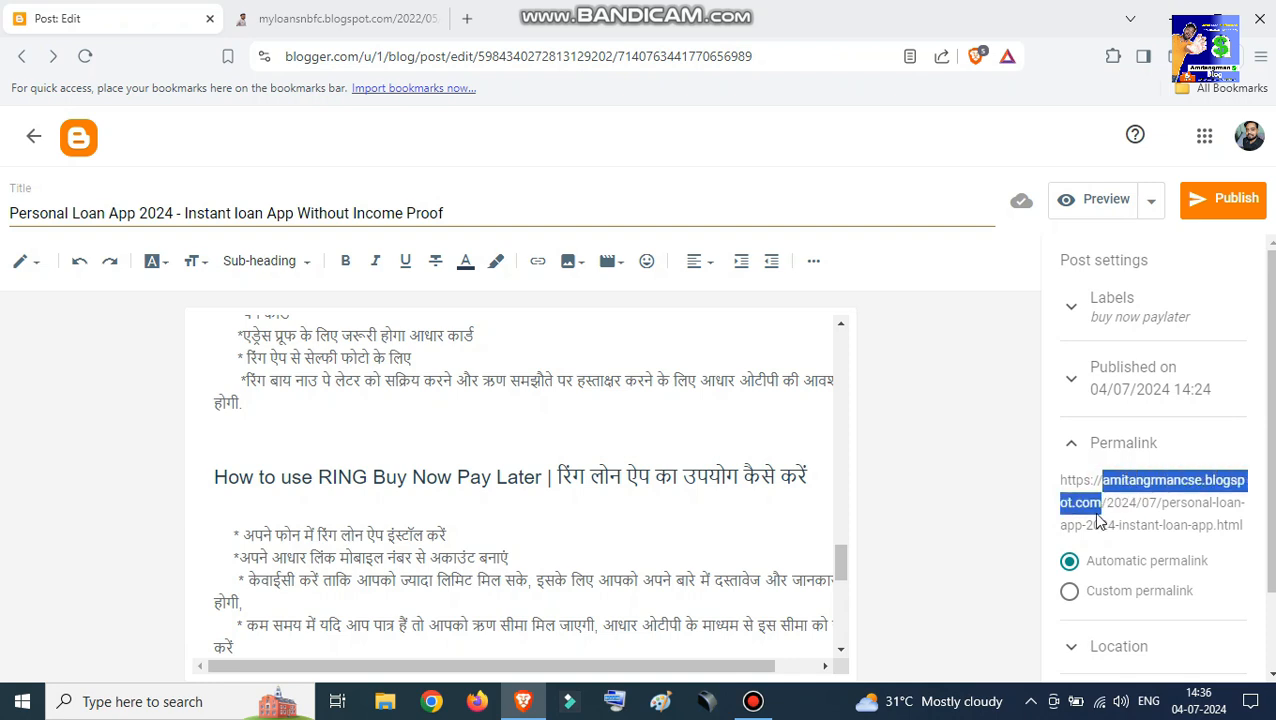
pyautogui.moveTo(1113, 503); pyautogui.dragTo(1163, 503)
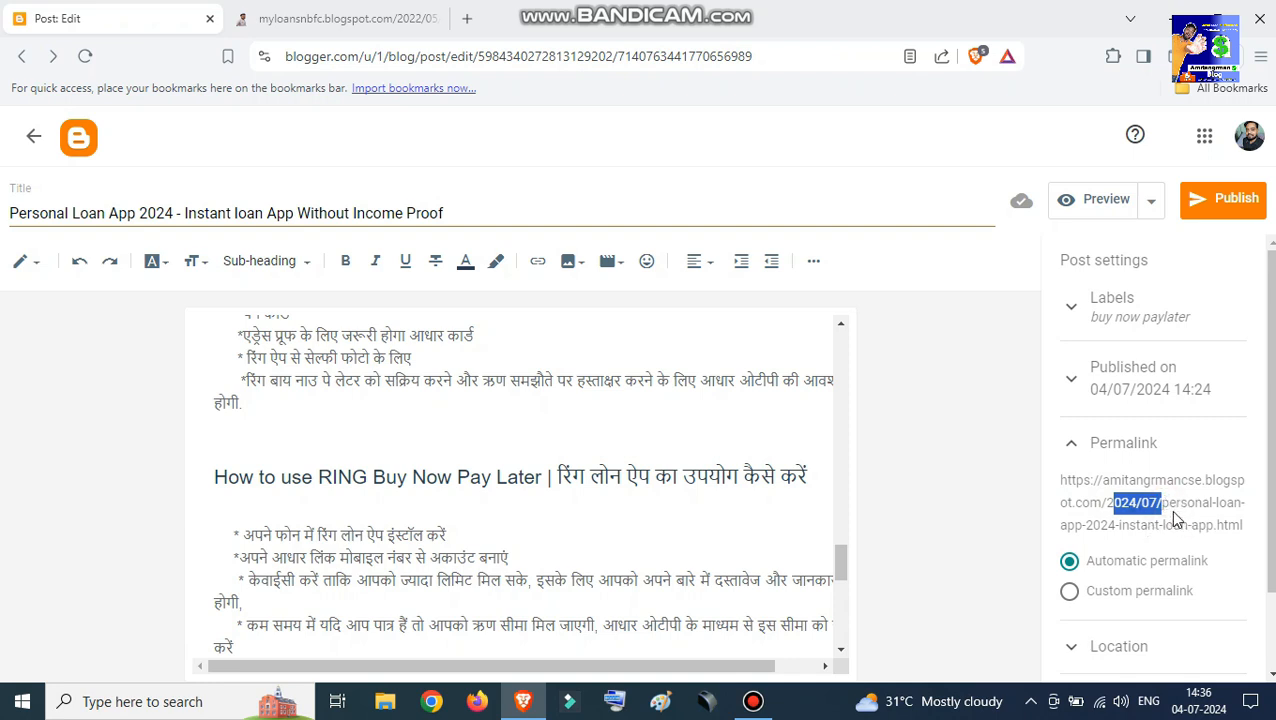
pyautogui.click(1163, 502)
pyautogui.moveTo(1163, 502); pyautogui.dragTo(1235, 540)
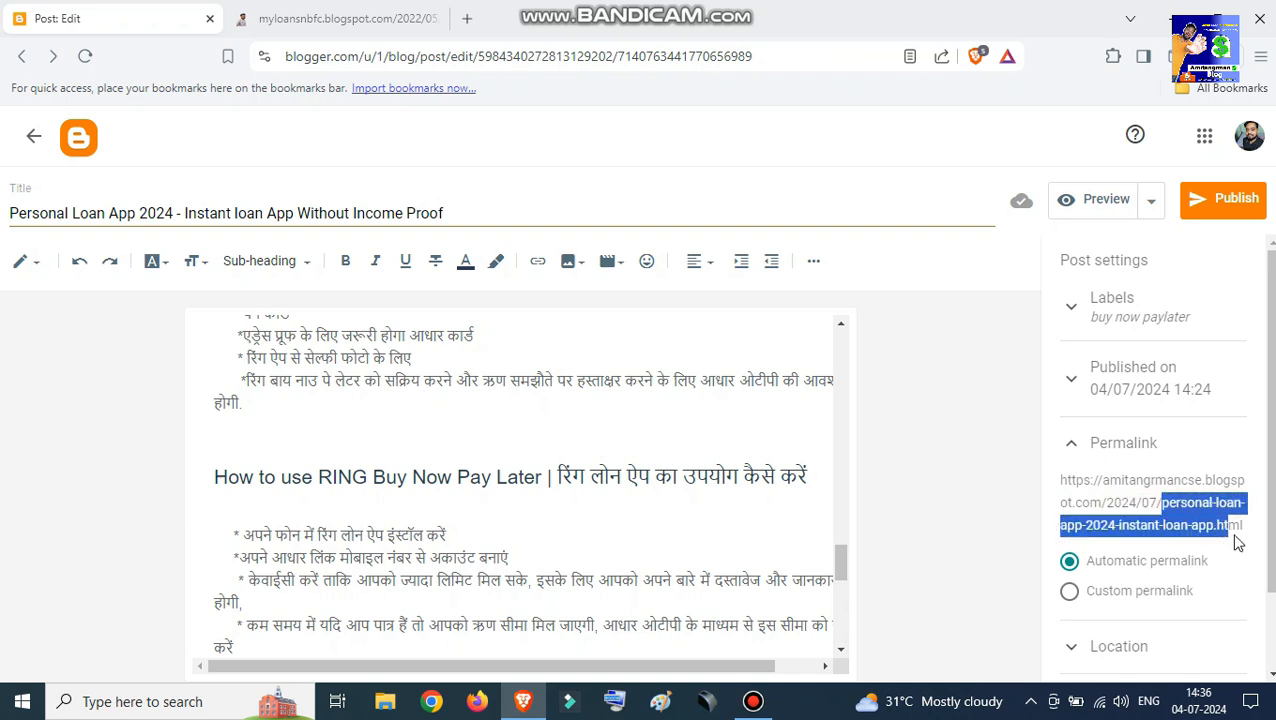
pyautogui.scroll(-1, 1066, 492)
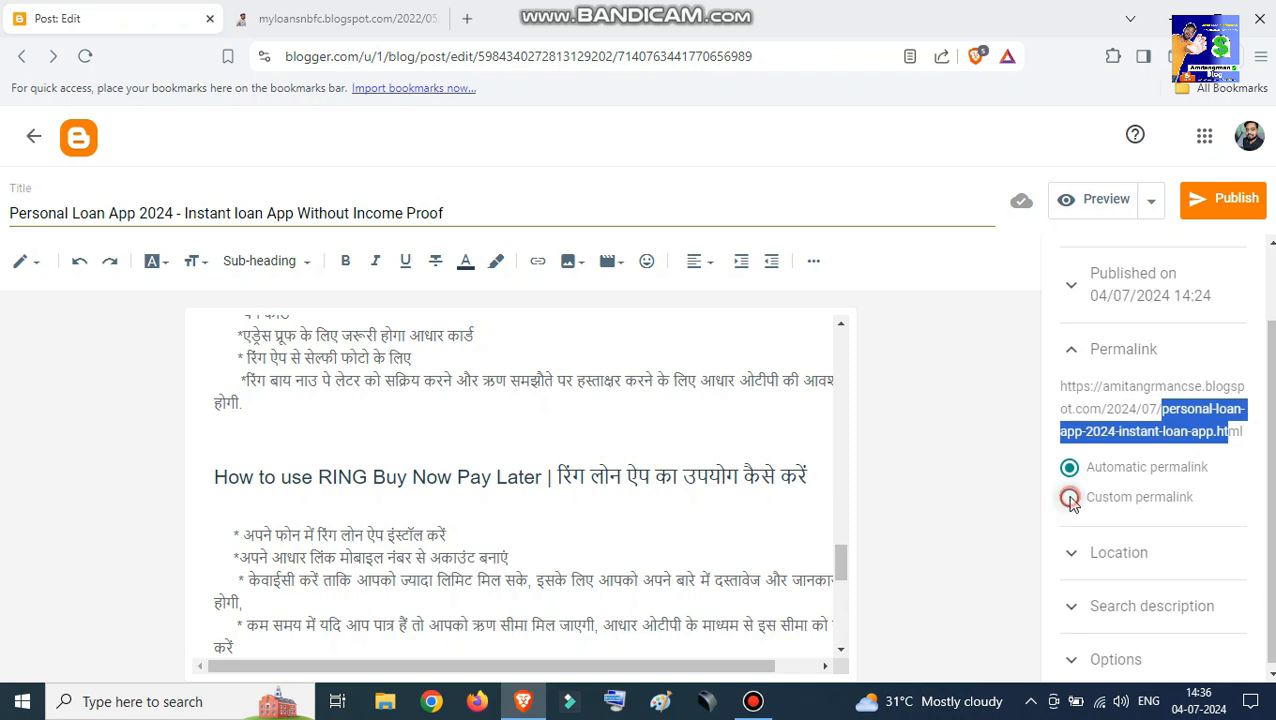
pyautogui.click(1069, 496)
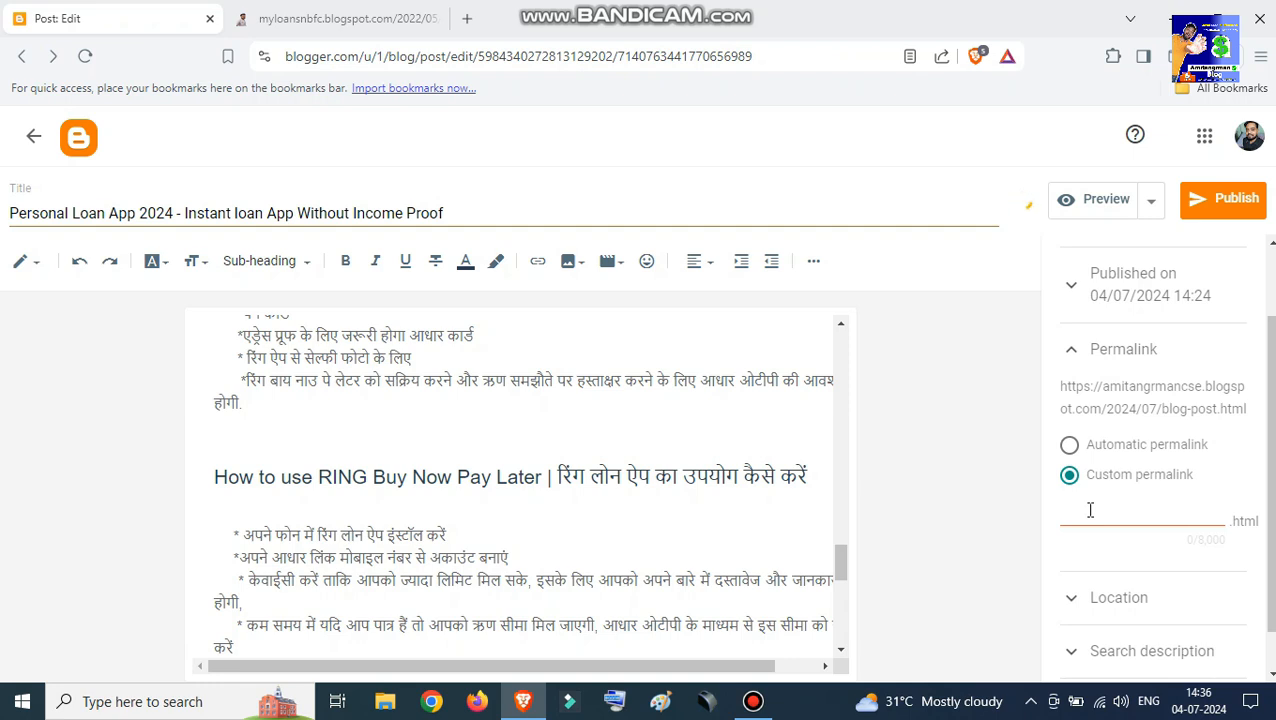
pyautogui.click(1070, 445)
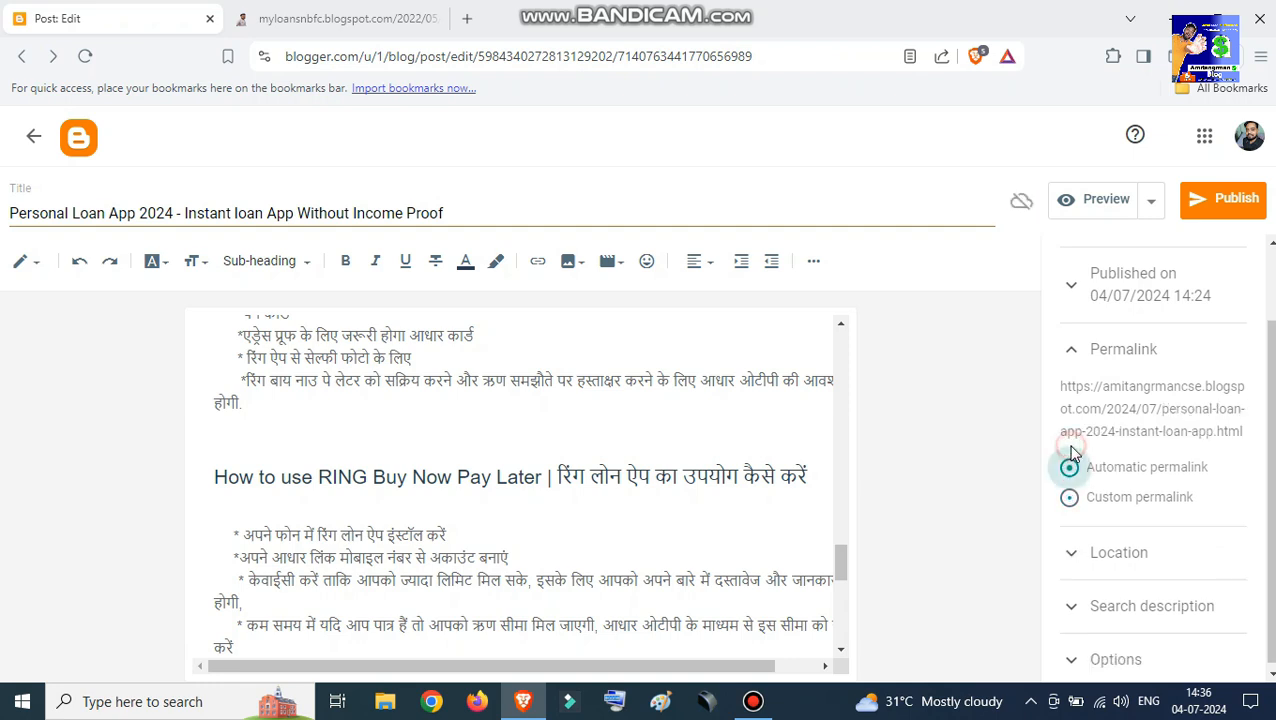
# Enter "ring paylater , ring pay later application" as the post's search description.
pyautogui.click(1165, 608)
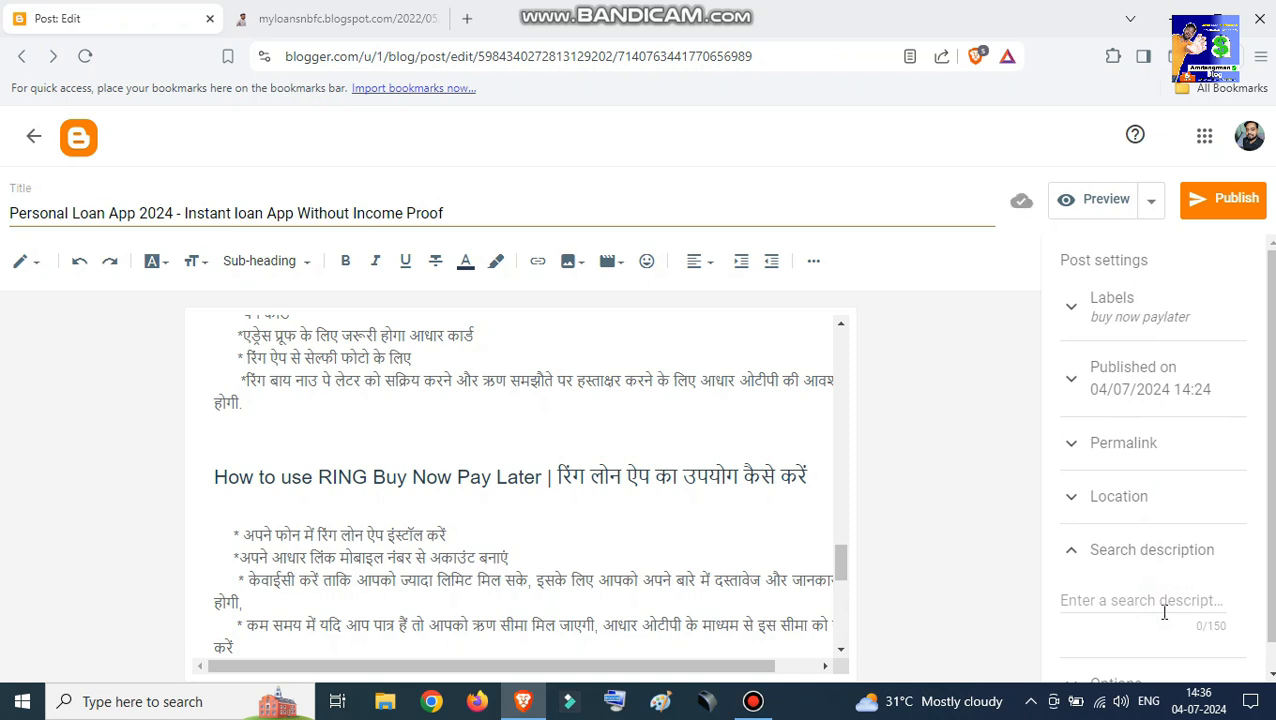
pyautogui.click(1114, 600)
pyautogui.write('ring ')
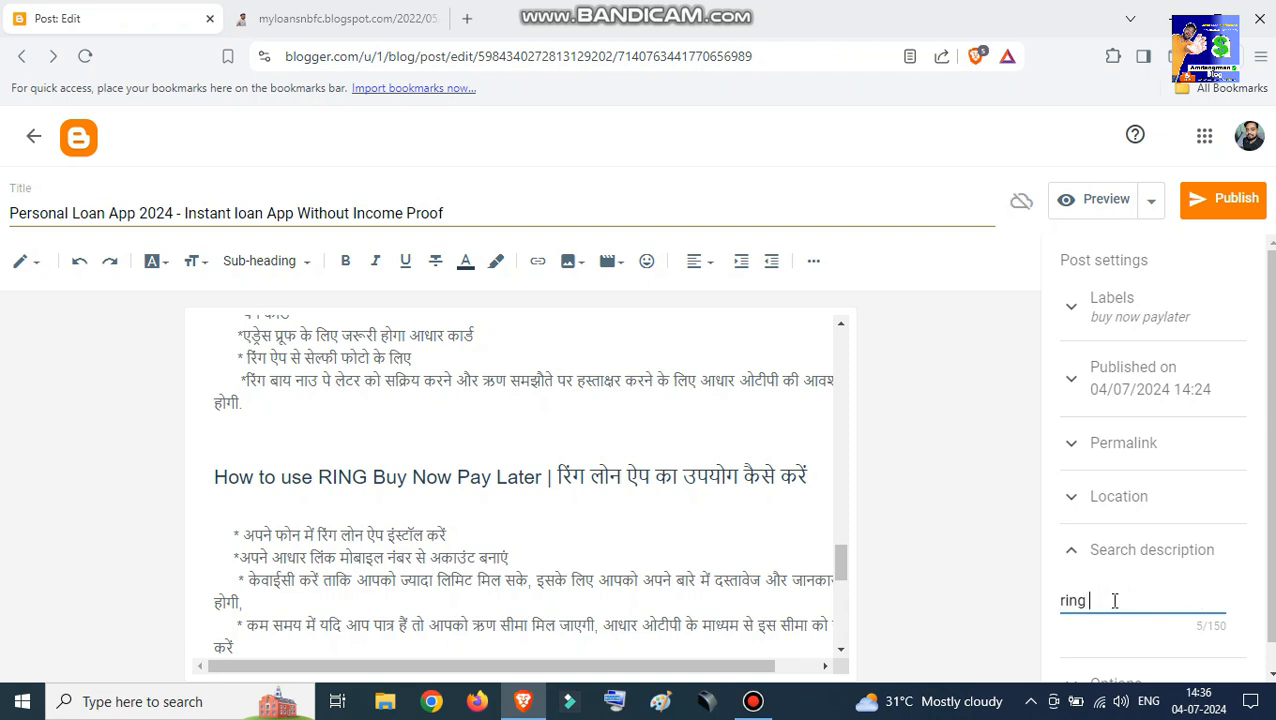
pyautogui.write('paylater')
pyautogui.press('BackSpace')
pyautogui.press('BackSpace')
pyautogui.press('BackSpace')
pyautogui.press('BackSpace')
pyautogui.write('later ,')
pyautogui.write('ring pay later application')
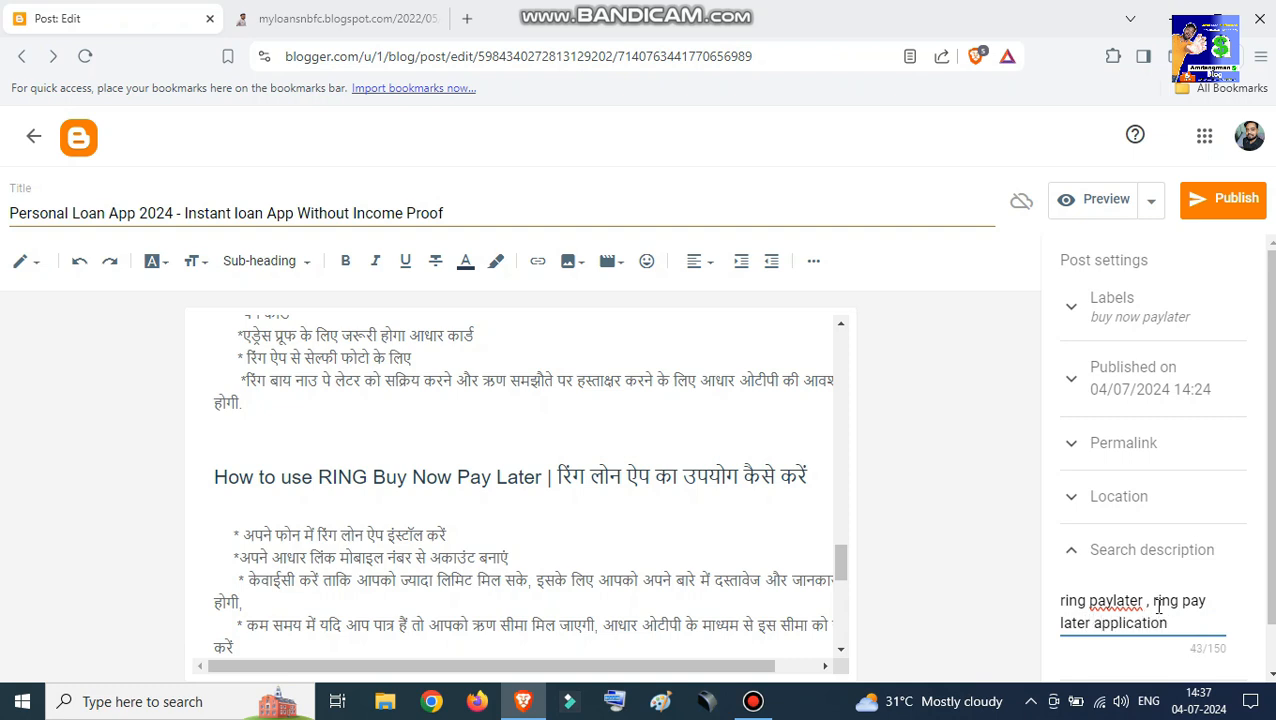
# Add "ring paylater loan app reviews" on a new line of the search description.
pyautogui.press('Return')
pyautogui.write('ring pa')
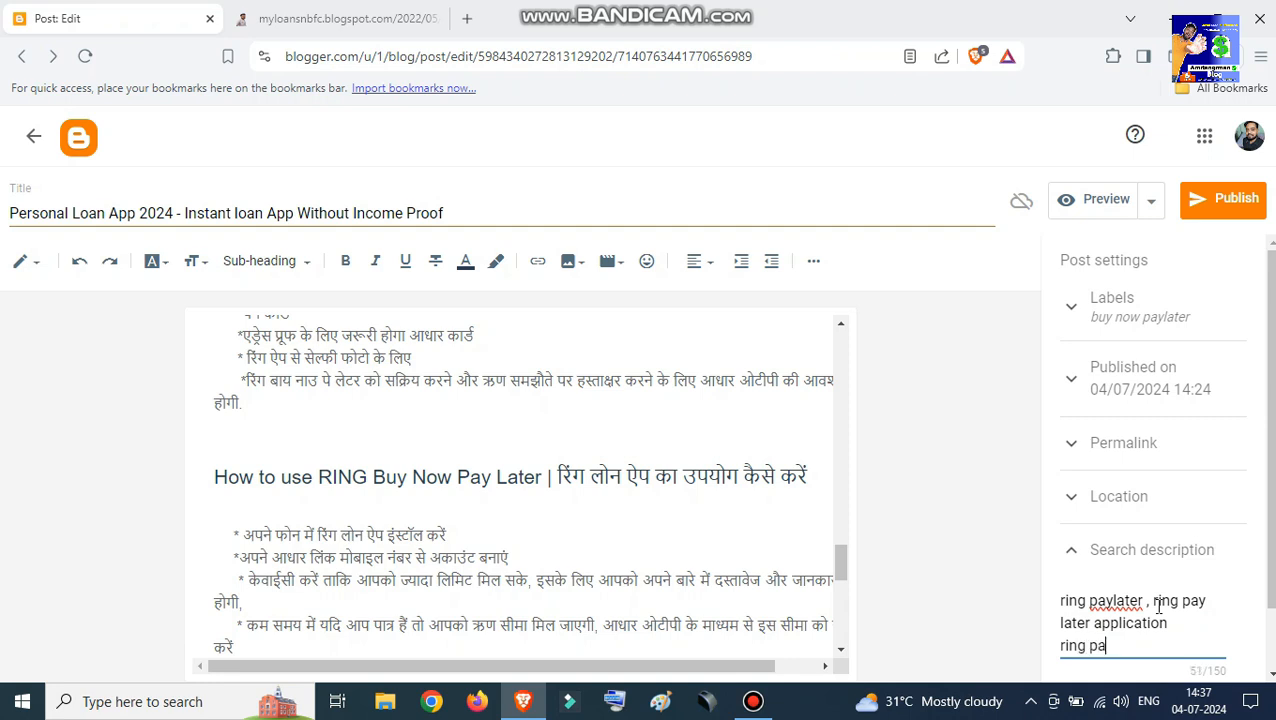
pyautogui.write('ylater loan app reviews')
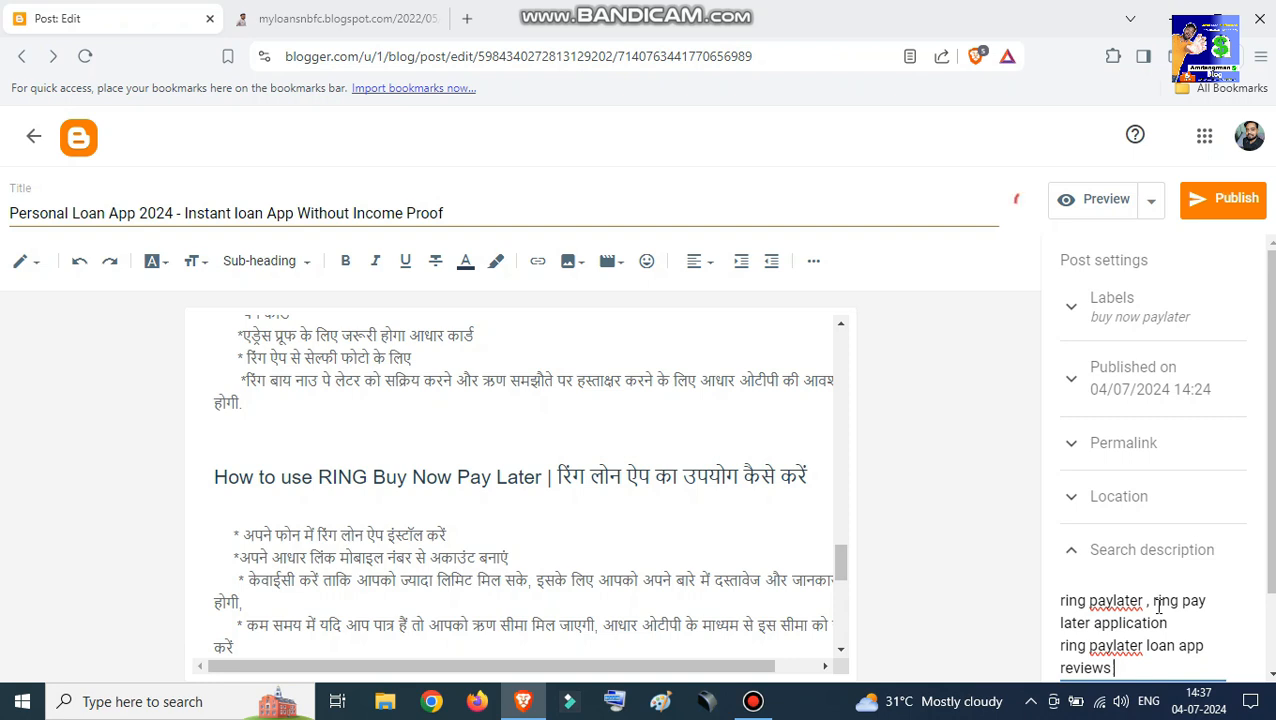
pyautogui.press('Return')
# Check the post's reader comment options and place the cursor on the blank line above the article's opening paragraph.
pyautogui.scroll(-1, 1125, 647)
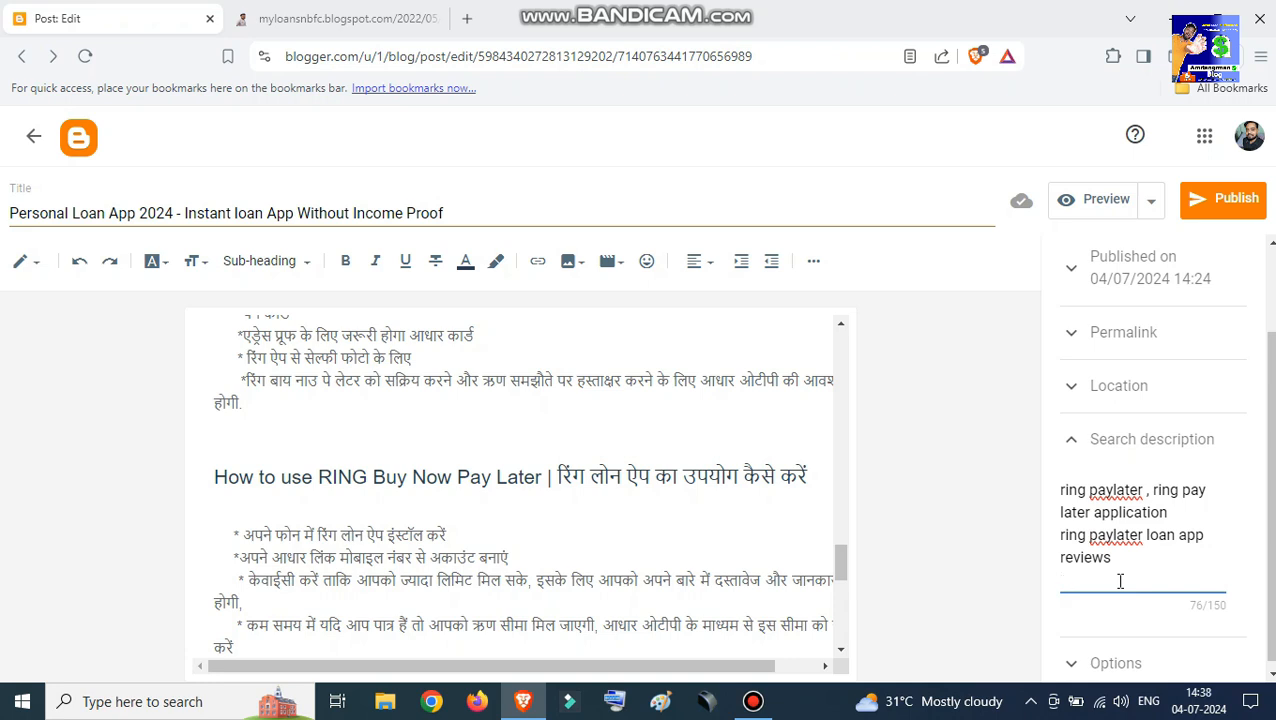
pyautogui.click(1115, 663)
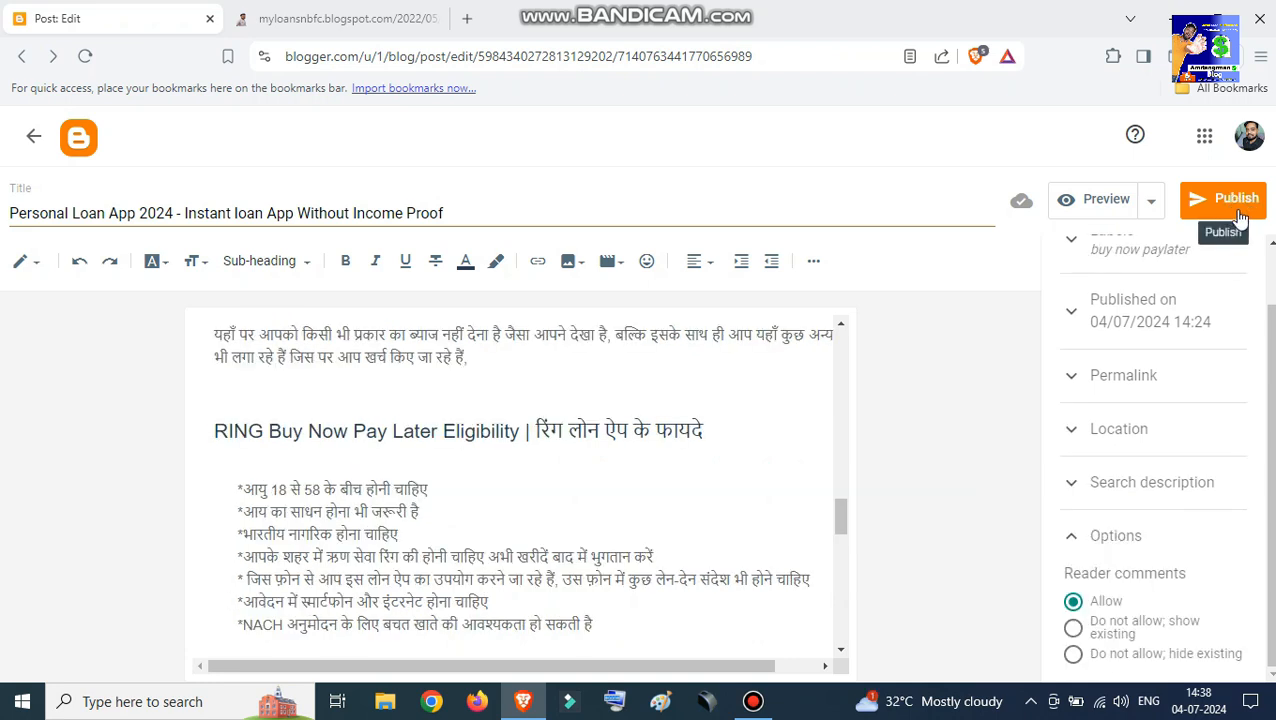
pyautogui.scroll(15, 645, 496)
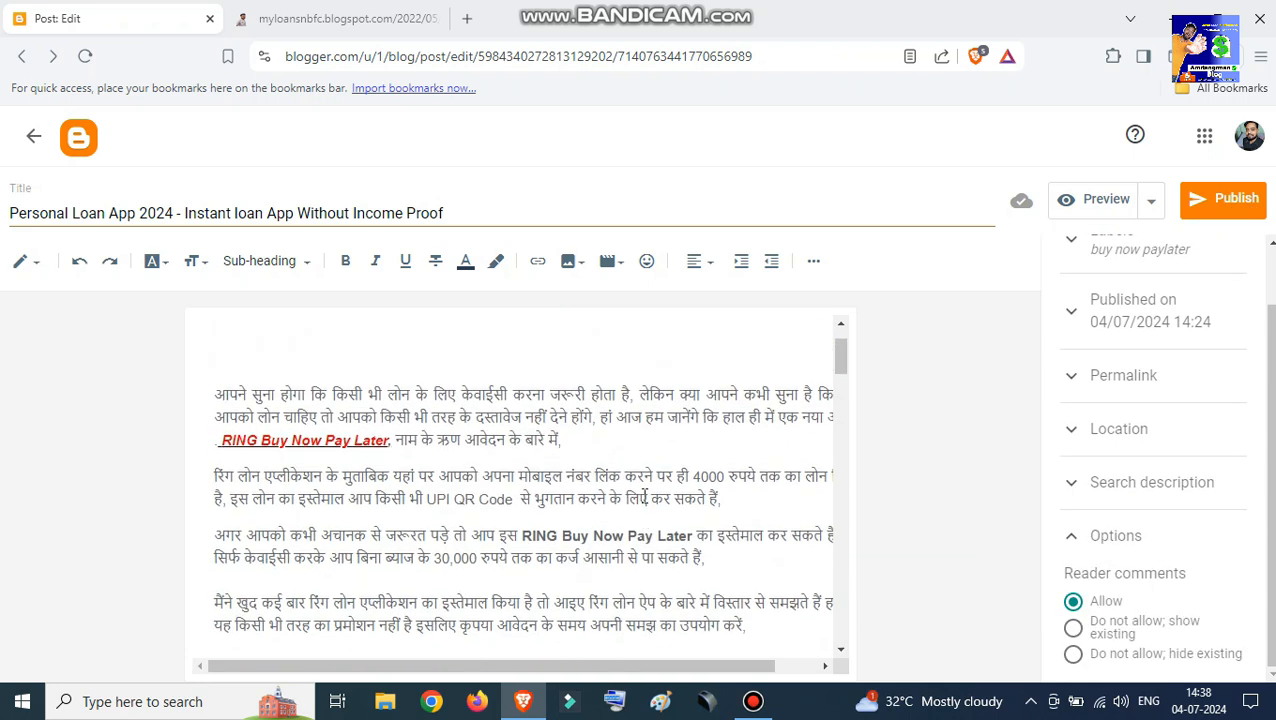
pyautogui.click(351, 409)
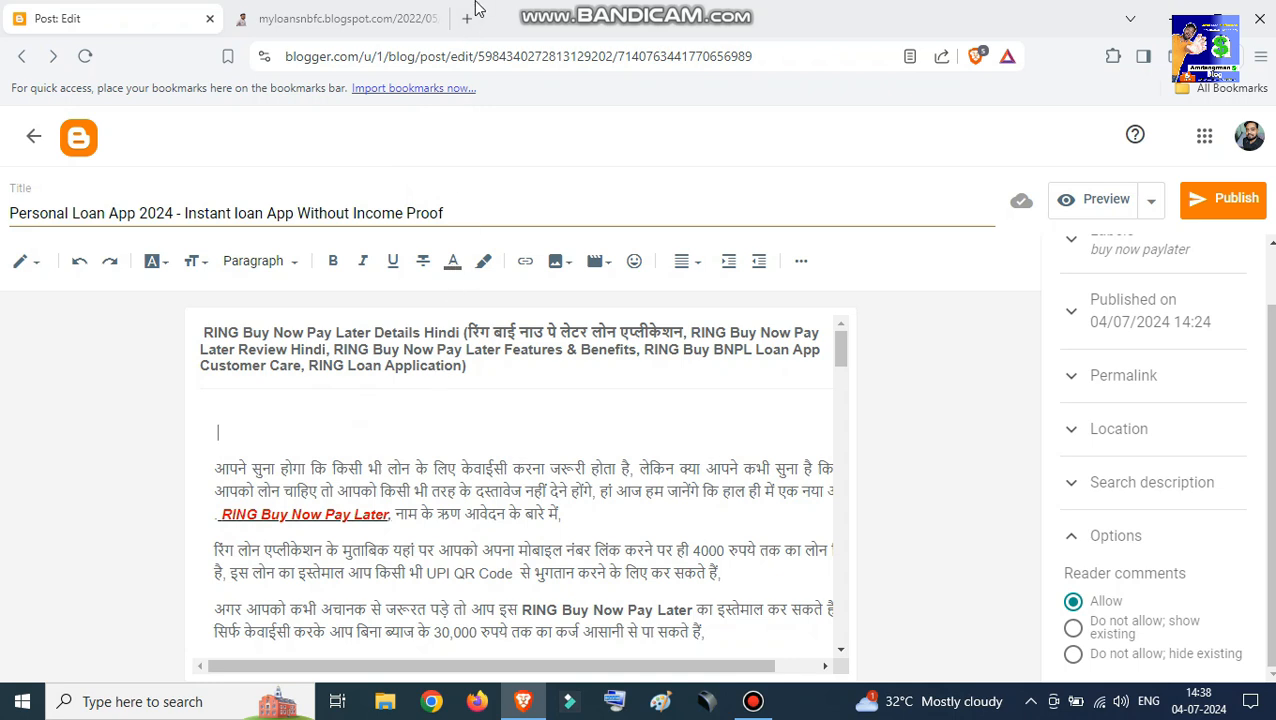
# Search Google for "ring paylter" in a new browser tab and open the PayWithRING website.
pyautogui.hotkey('ctrl', 't')
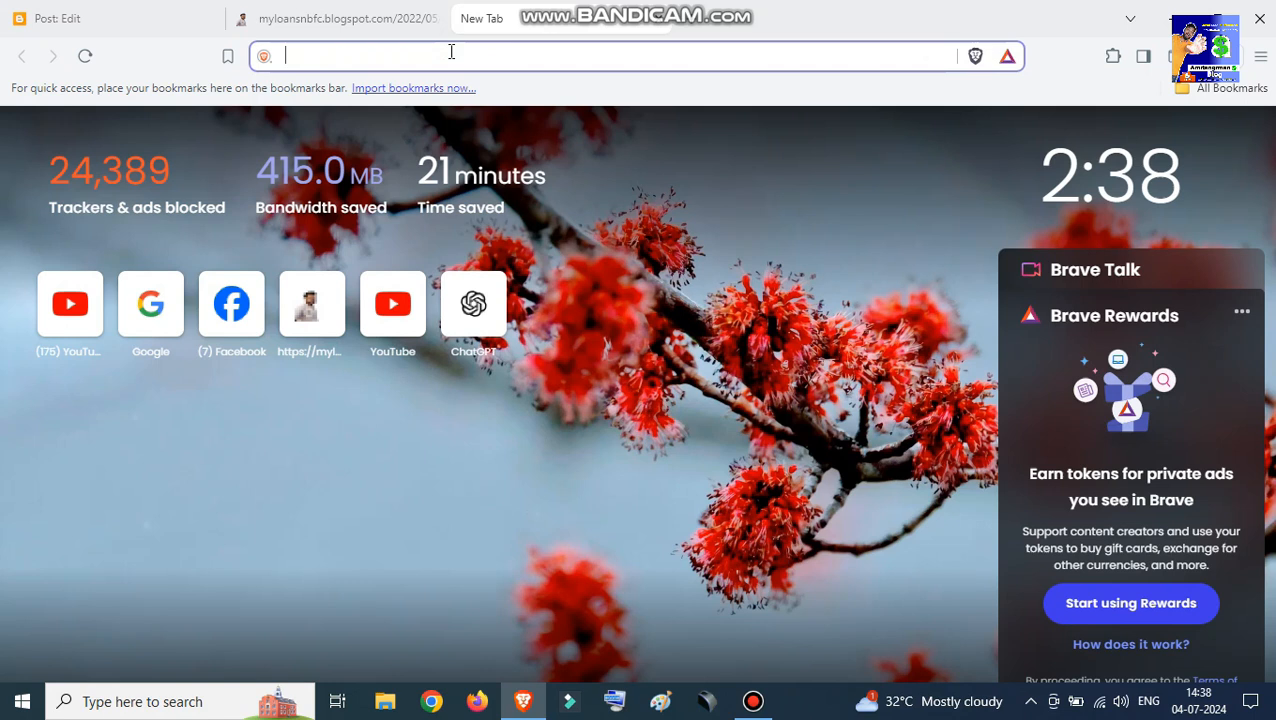
pyautogui.write('ring')
pyautogui.press('BackSpace')
pyautogui.press('BackSpace')
pyautogui.press('BackSpace')
pyautogui.press('BackSpace')
pyautogui.write('n')
pyautogui.press('BackSpace')
pyautogui.write('go')
pyautogui.press('Return')
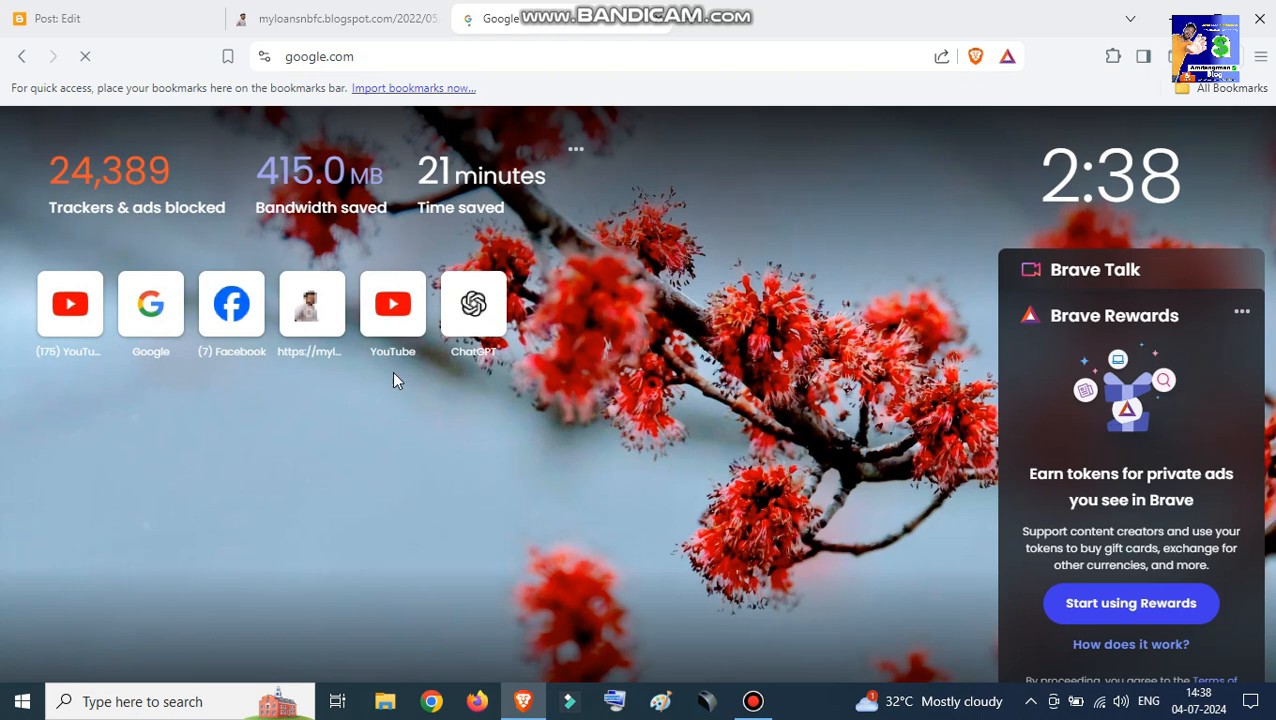
pyautogui.write('ring paylter')
pyautogui.press('Return')
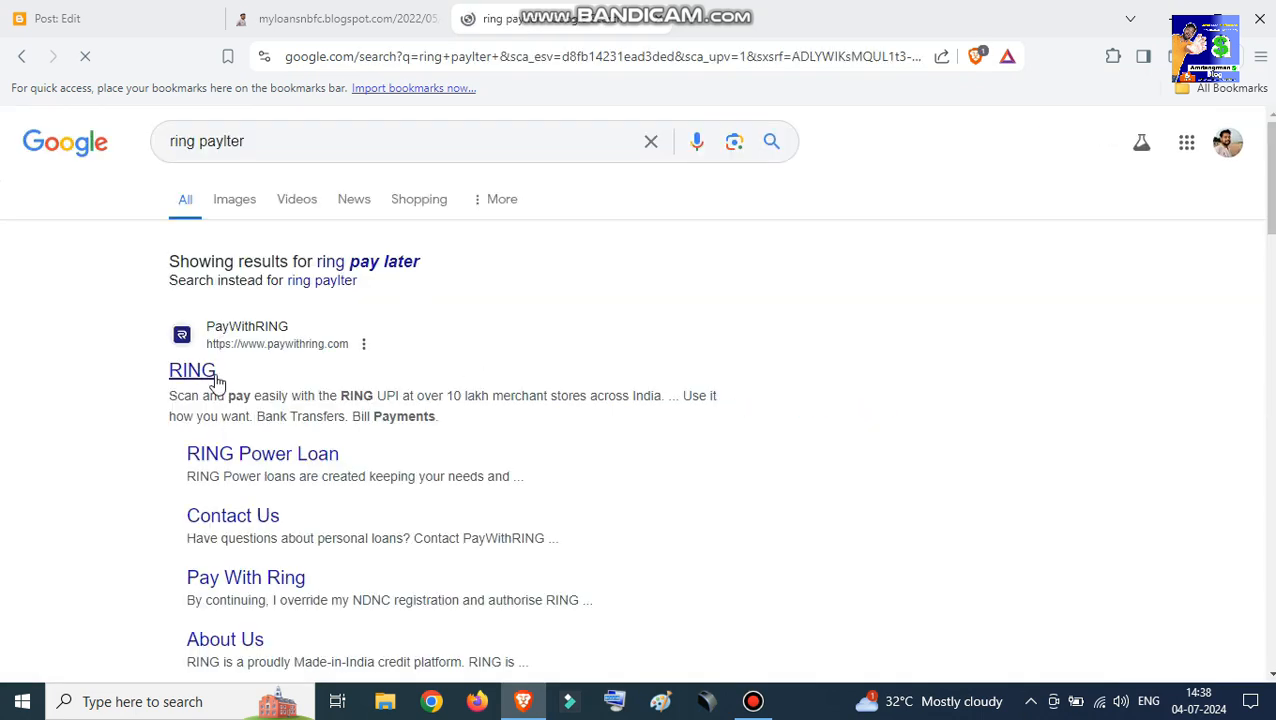
pyautogui.click(204, 372)
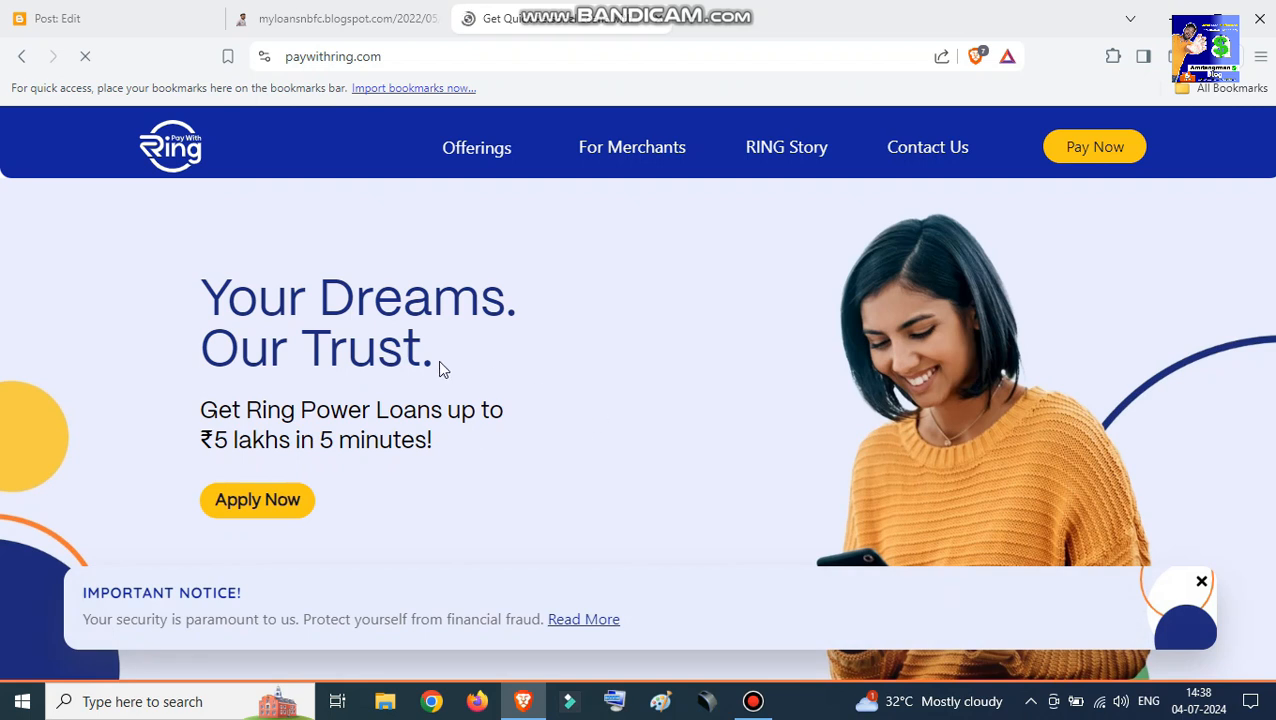
# Examine the RING homepage, from its loan banner and app download section to the Power Loans and UPI offerings, and its web address.
pyautogui.scroll(-7, 572, 385)
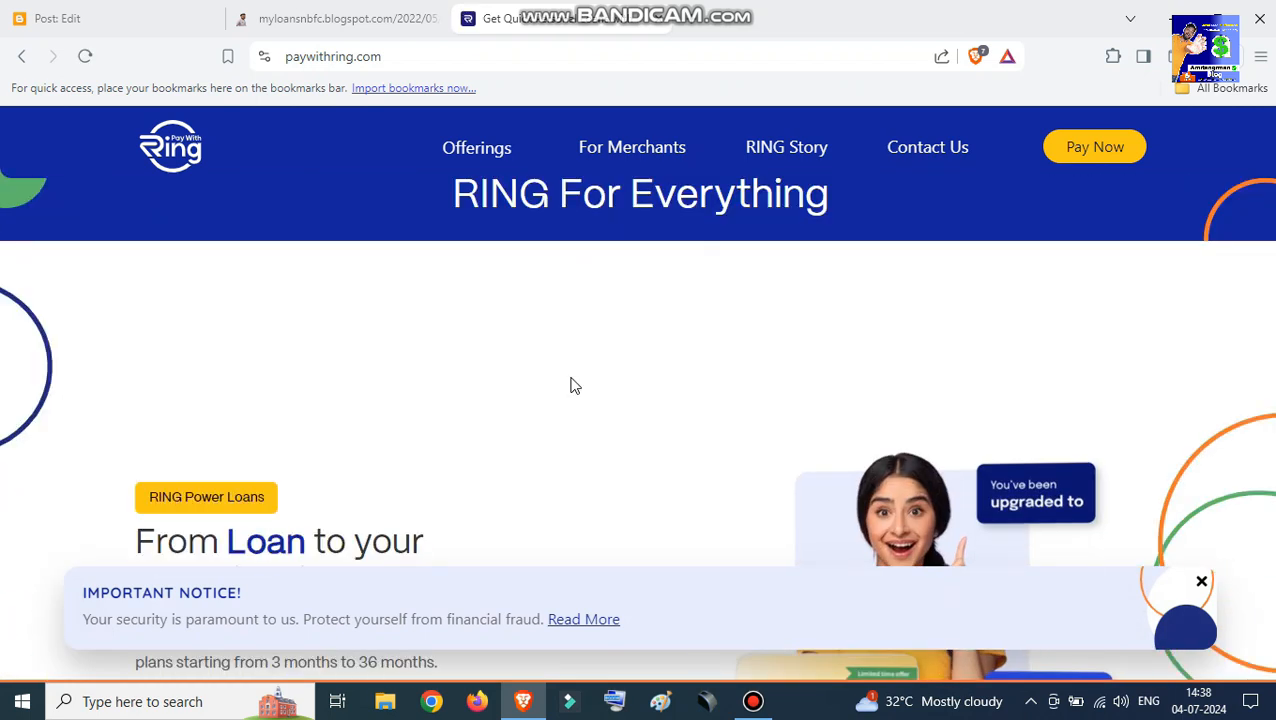
pyautogui.scroll(-3, 572, 385)
pyautogui.scroll(2, 572, 385)
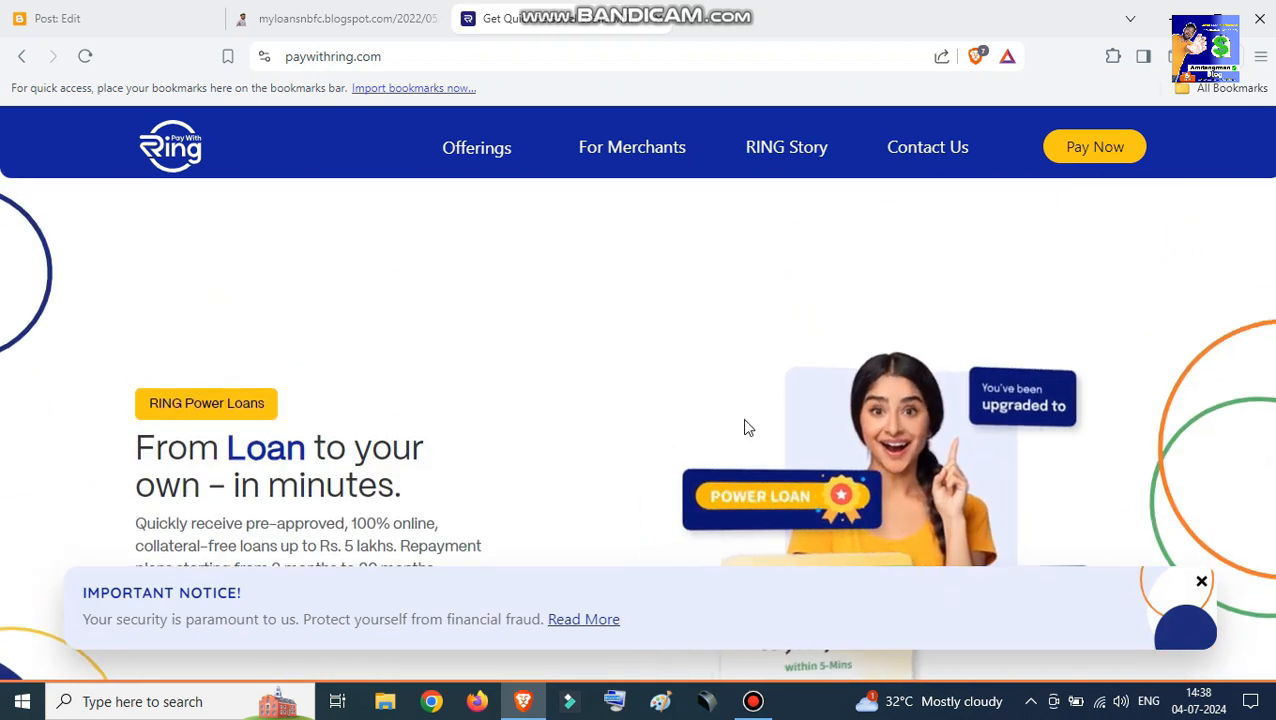
pyautogui.rightClick(340, 260)
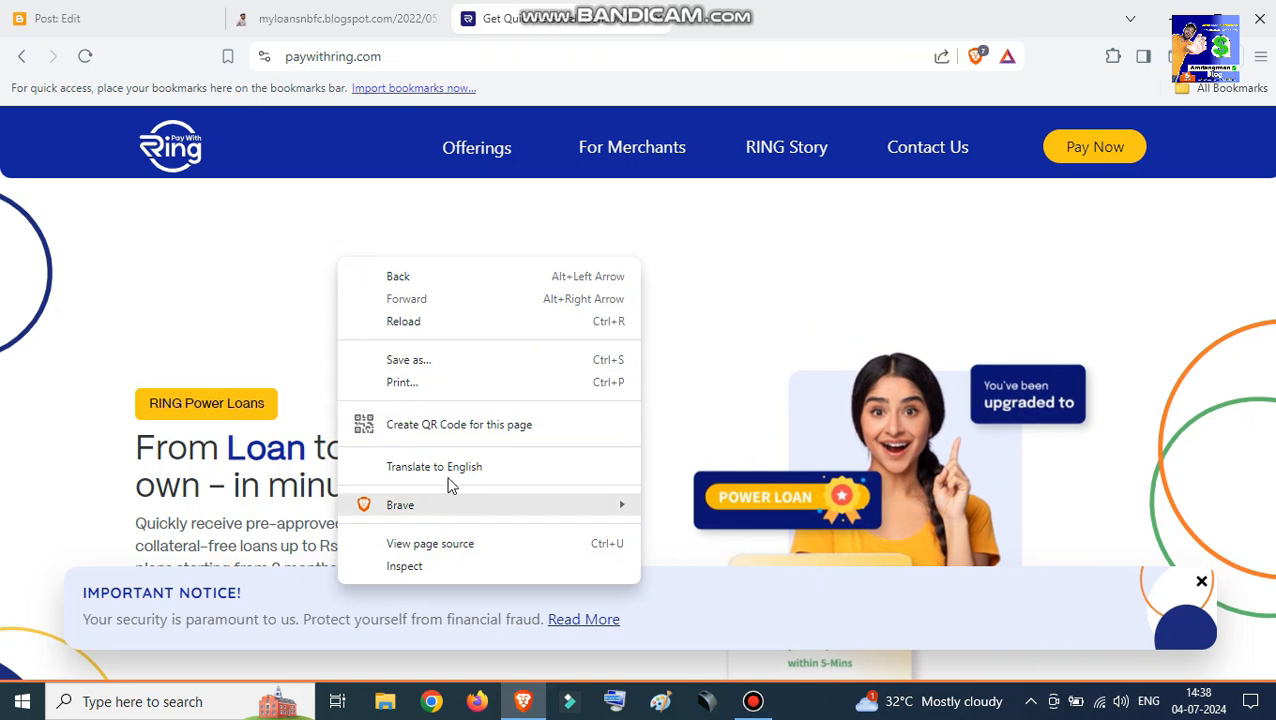
pyautogui.click(279, 313)
pyautogui.scroll(-4, 670, 364)
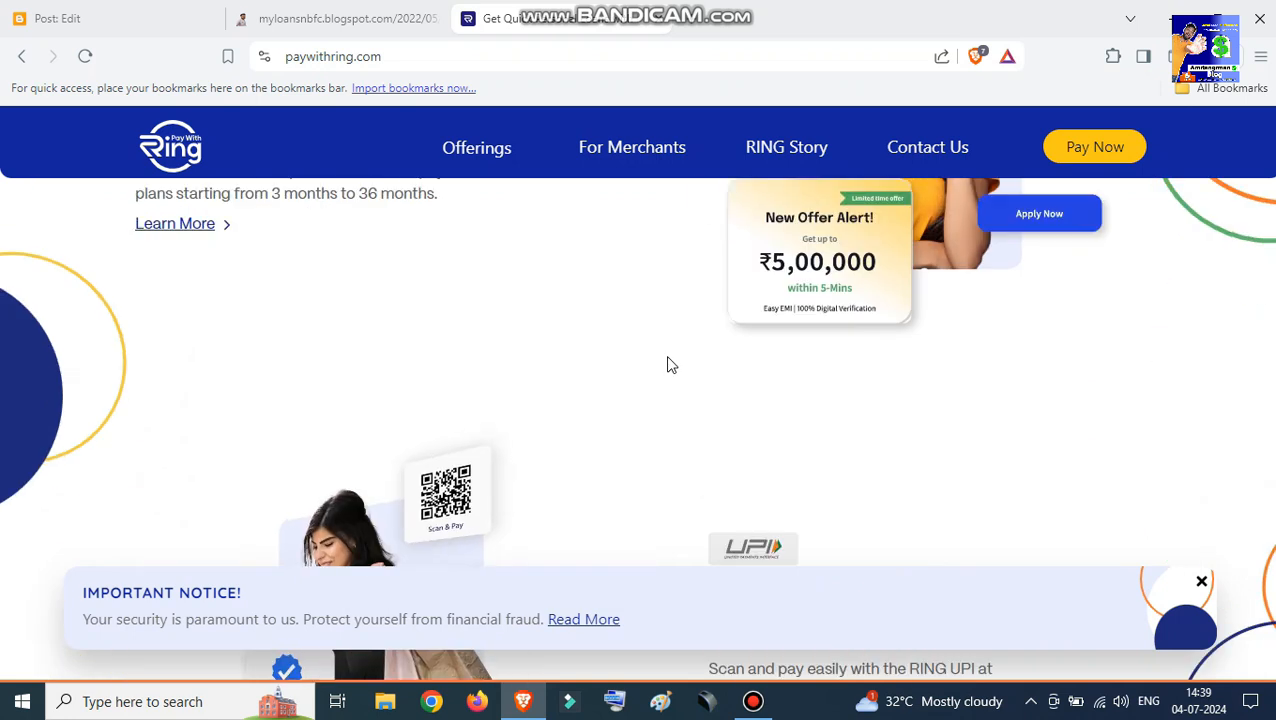
pyautogui.scroll(3, 670, 364)
pyautogui.scroll(-4, 665, 364)
pyautogui.scroll(-1, 665, 364)
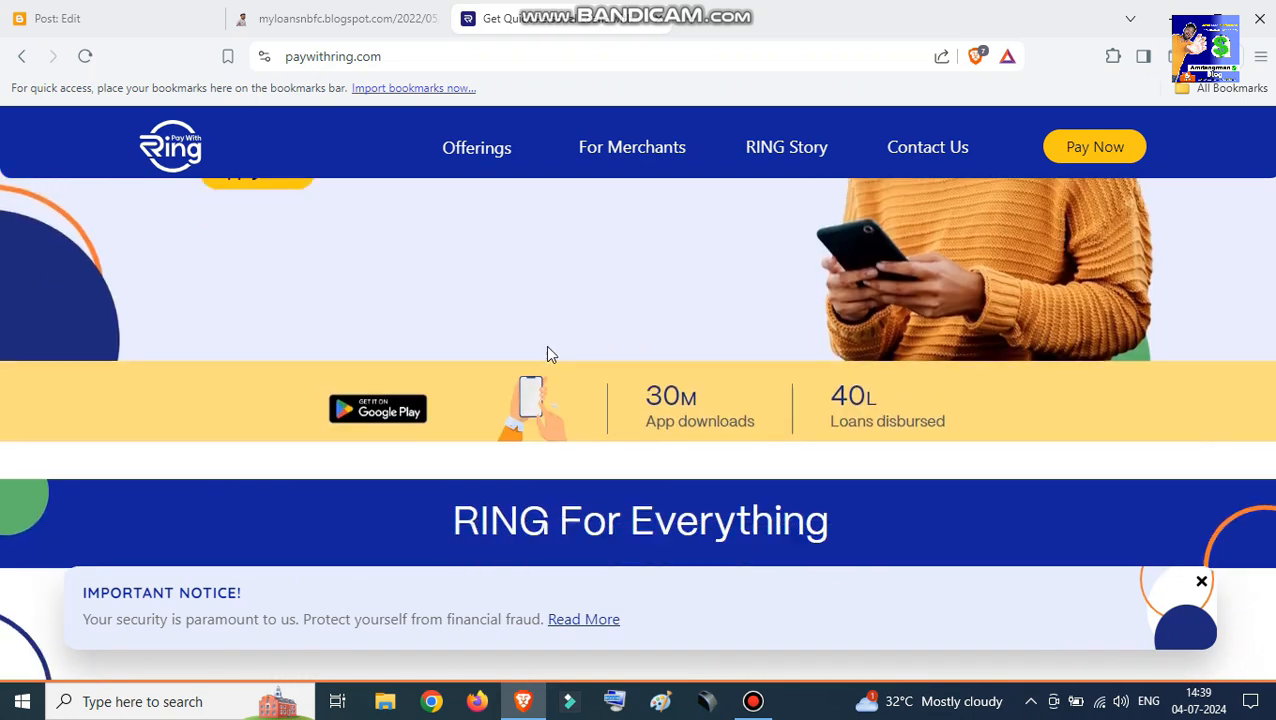
pyautogui.scroll(4, 550, 353)
pyautogui.click(426, 58)
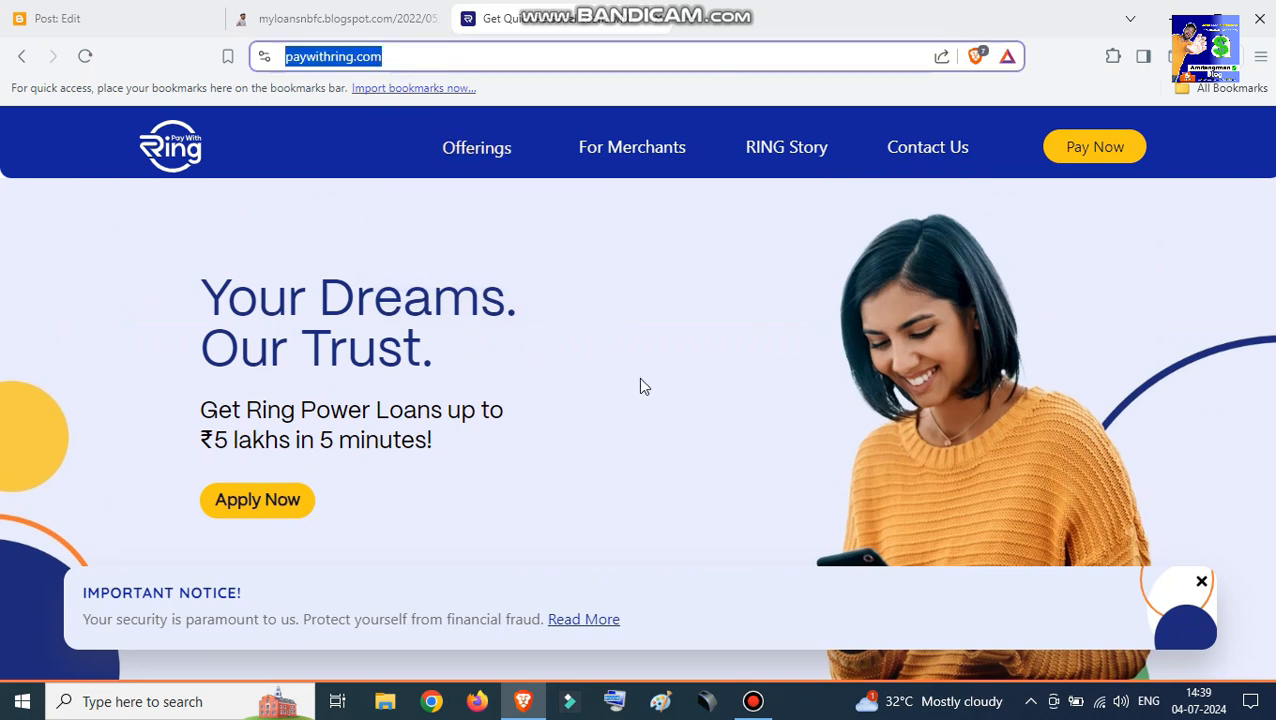
pyautogui.scroll(-3, 650, 375)
pyautogui.scroll(-3, 658, 370)
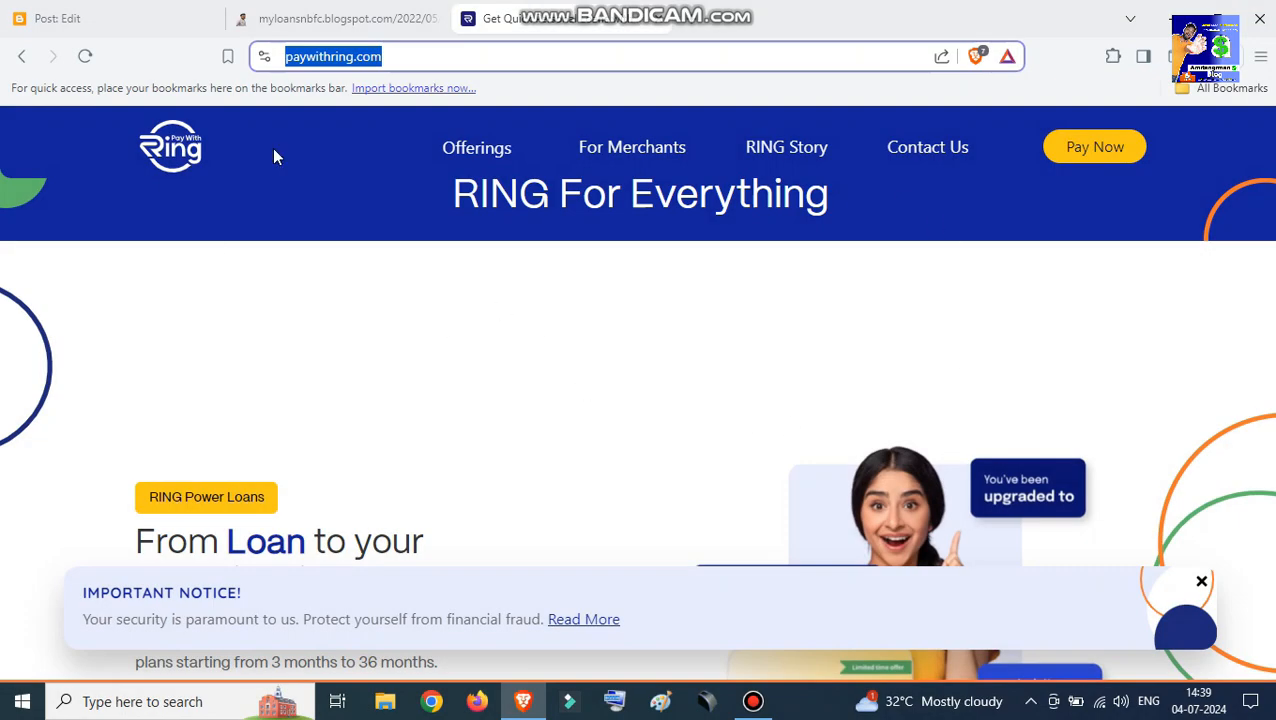
pyautogui.click(420, 57)
pyautogui.hotkey('ctrl', 'a')
pyautogui.press('BackSpace')
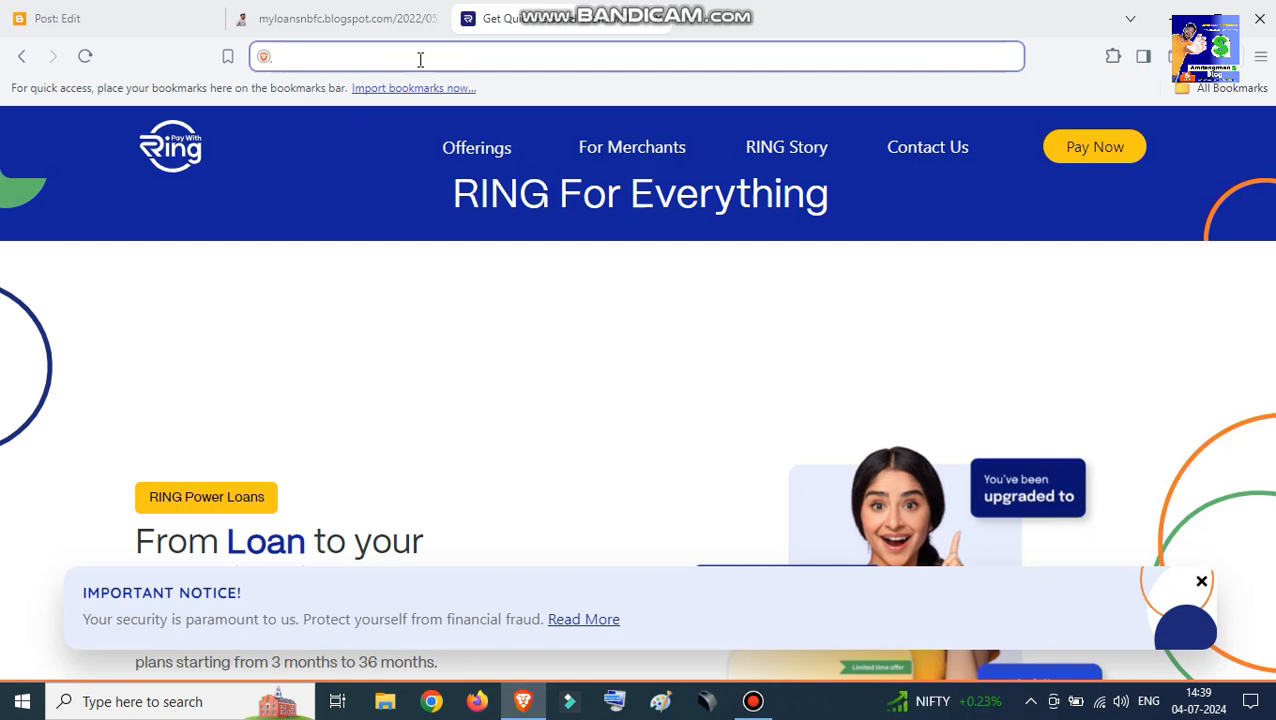
pyautogui.hotkey('ctrl', 'shift', 'Tab')
pyautogui.scroll(3, 421, 262)
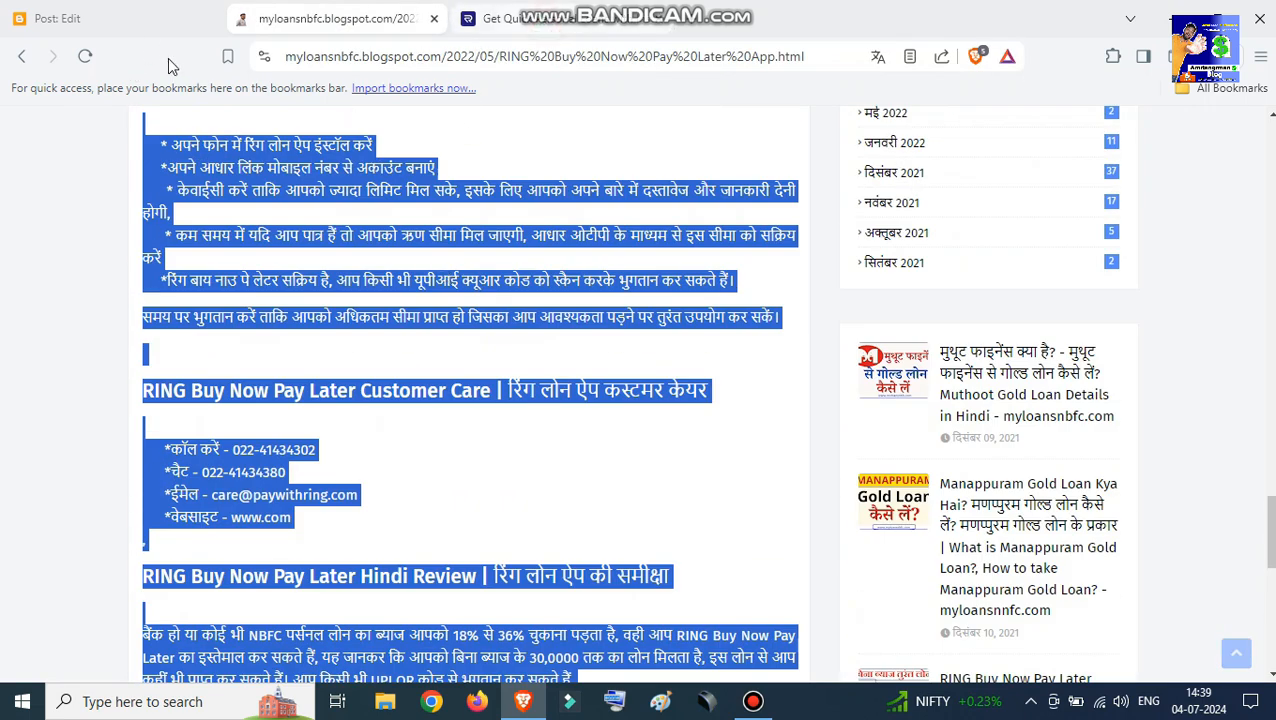
pyautogui.hotkey('ctrl', 'Tab')
# Return to the Blogger post editor and place the cursor on the blank line above the article's opening paragraph.
pyautogui.click(50, 20)
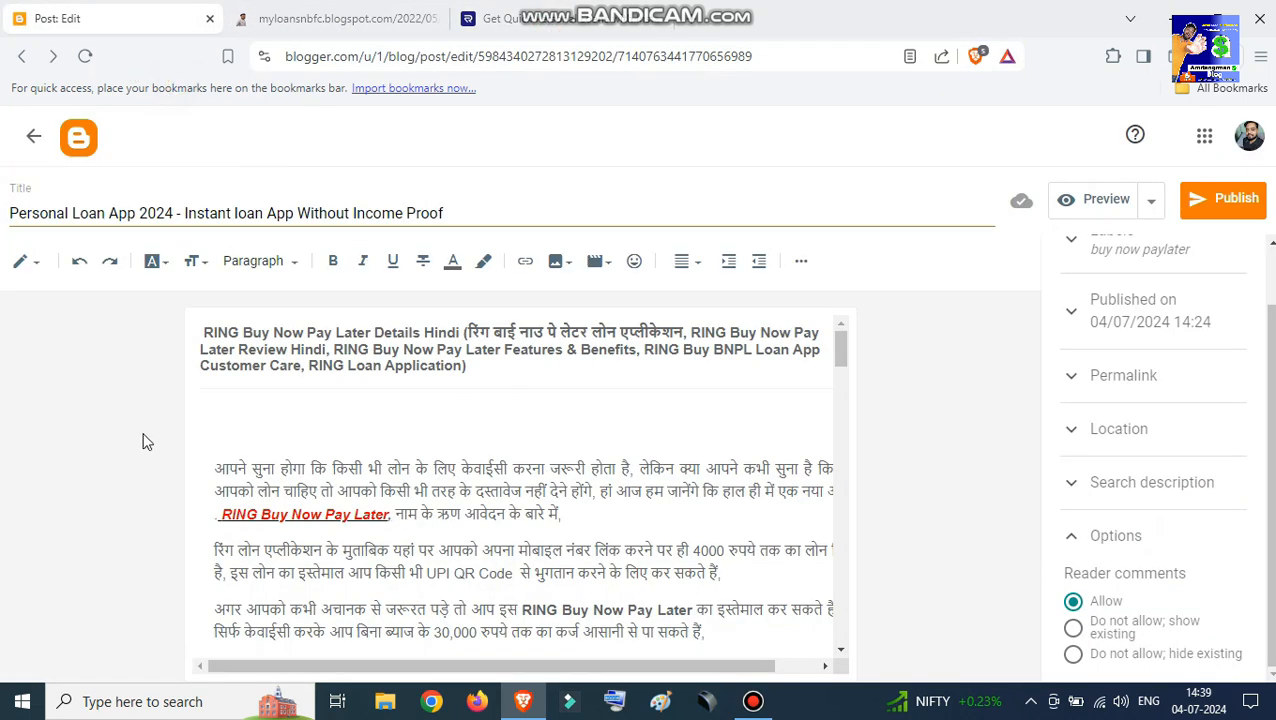
pyautogui.click(208, 329)
pyautogui.click(199, 333)
pyautogui.click(222, 424)
# Upload the image 20240330_153745 from the computer and insert it above the article's opening paragraph.
pyautogui.click(558, 266)
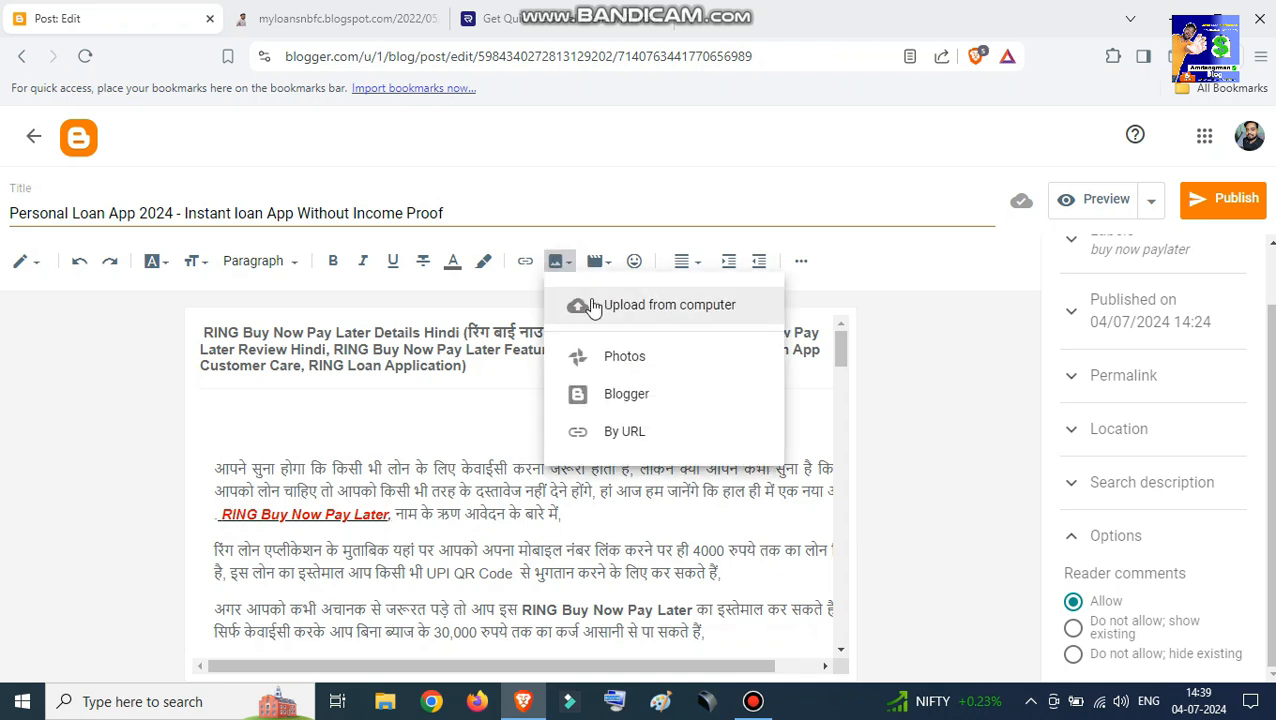
pyautogui.click(664, 307)
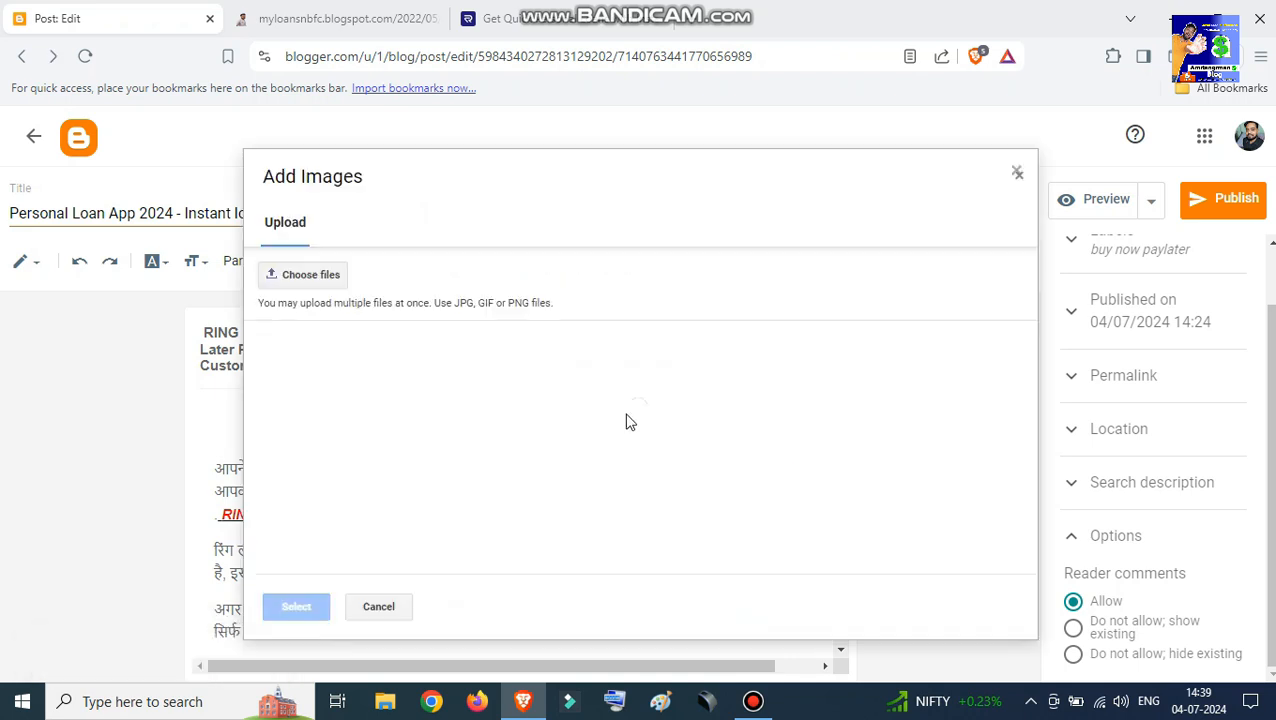
pyautogui.click(318, 280)
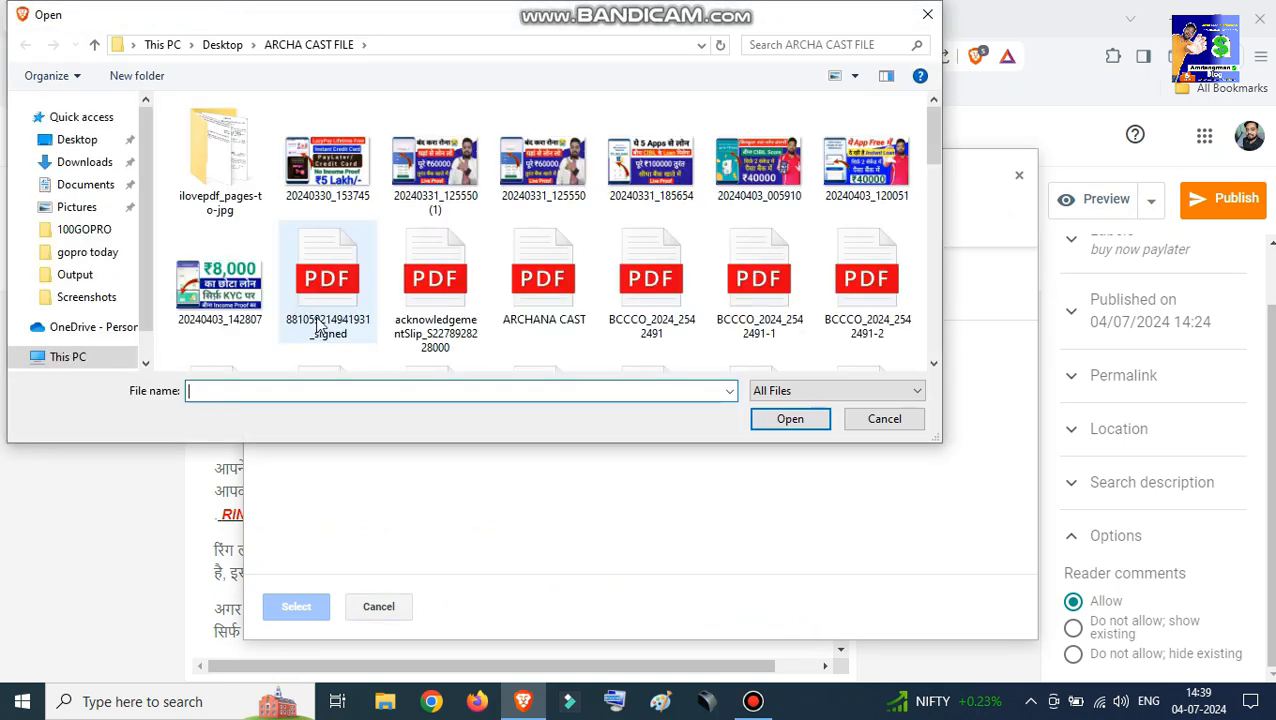
pyautogui.click(335, 185)
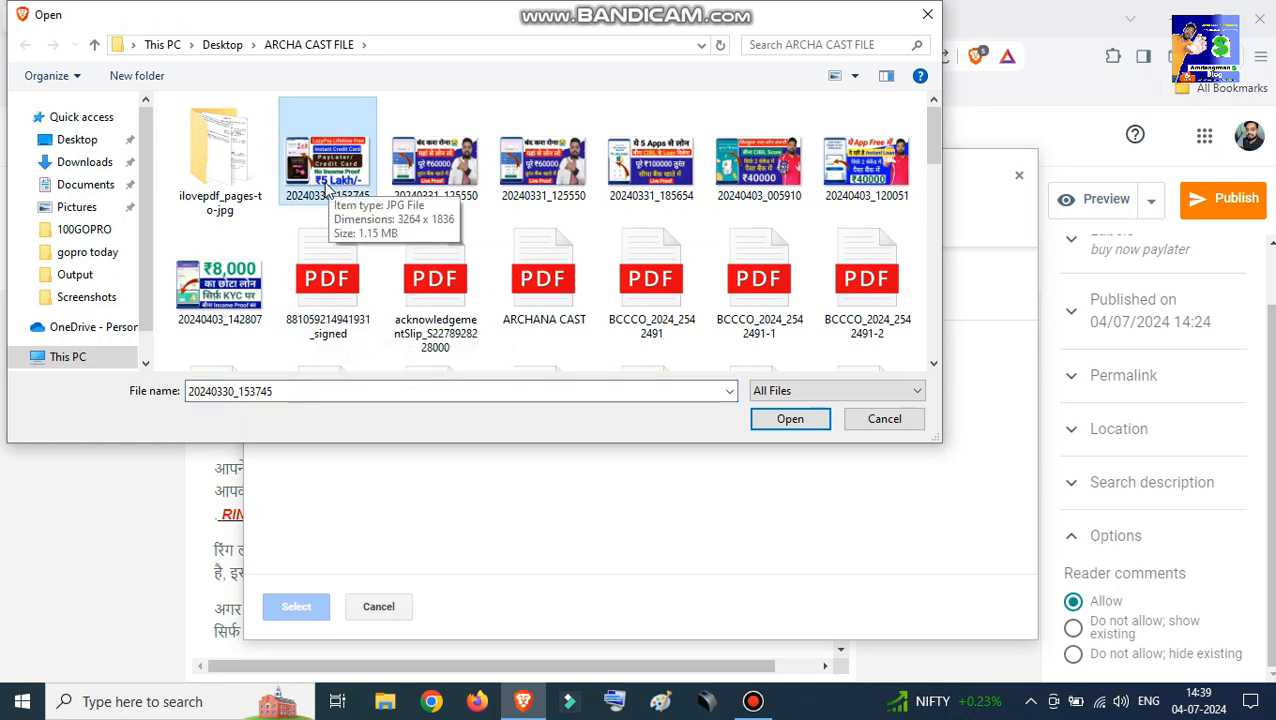
pyautogui.click(808, 421)
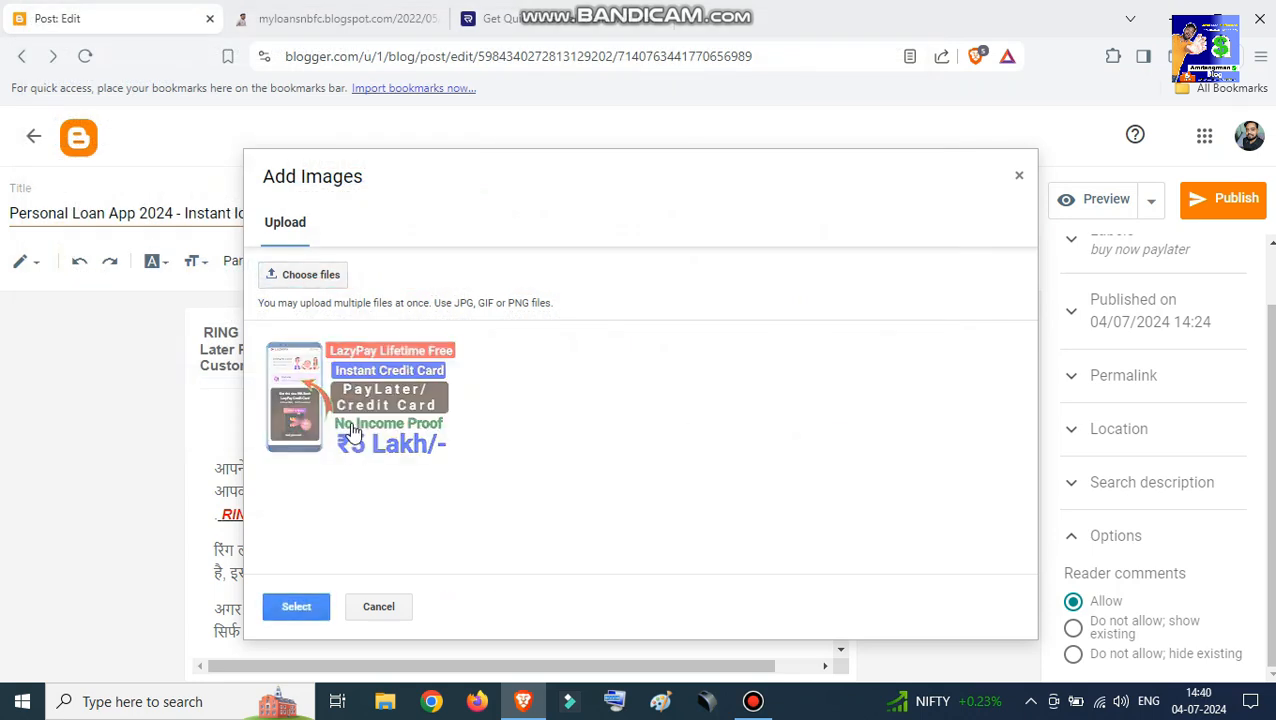
pyautogui.click(384, 410)
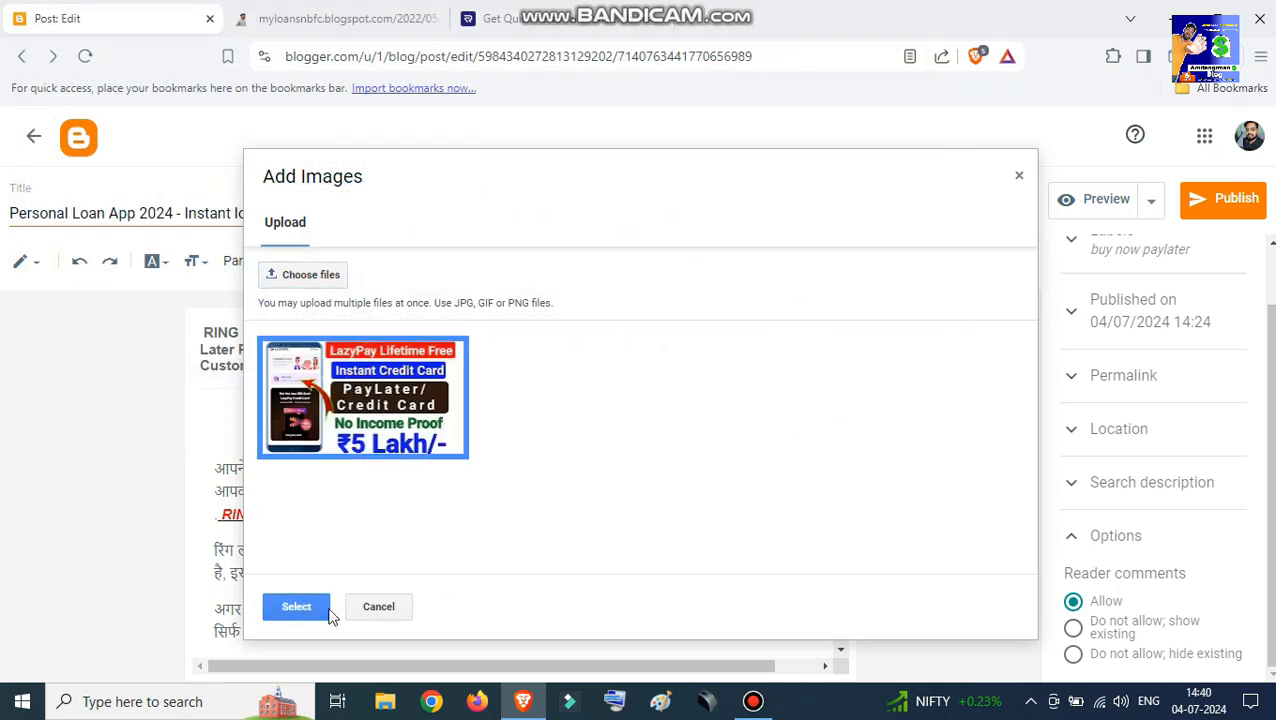
pyautogui.click(293, 598)
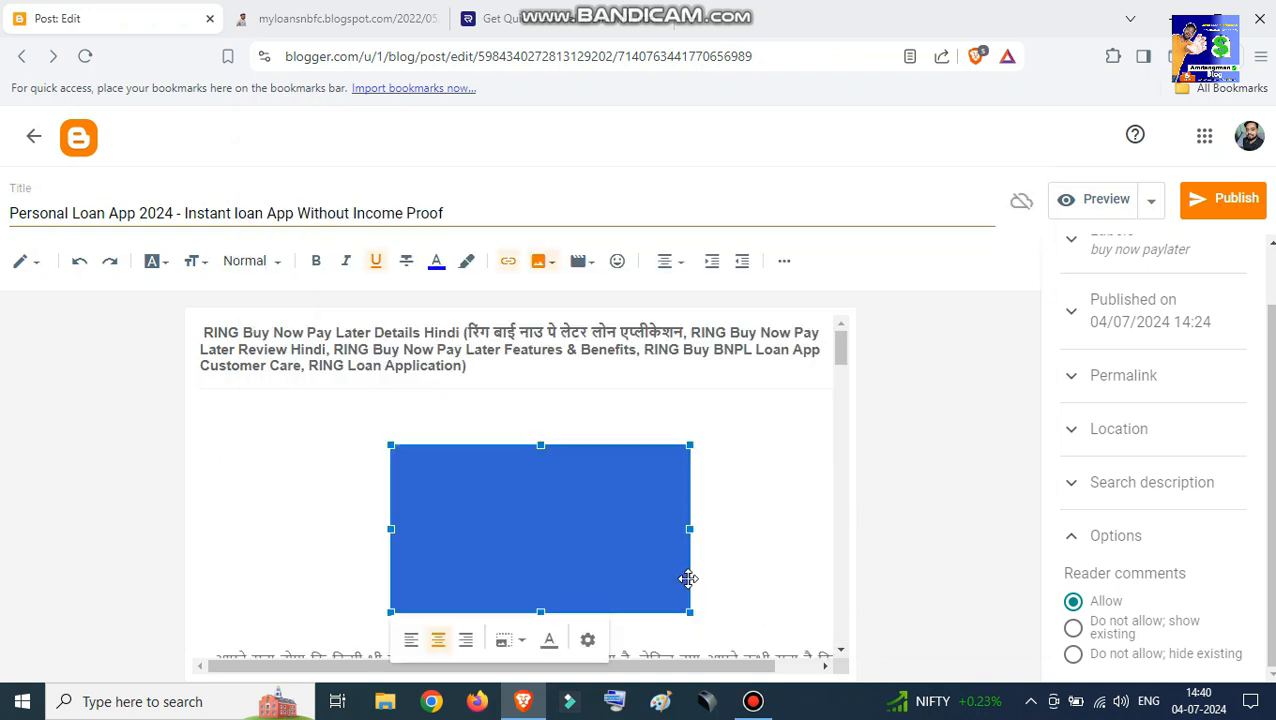
pyautogui.click(749, 514)
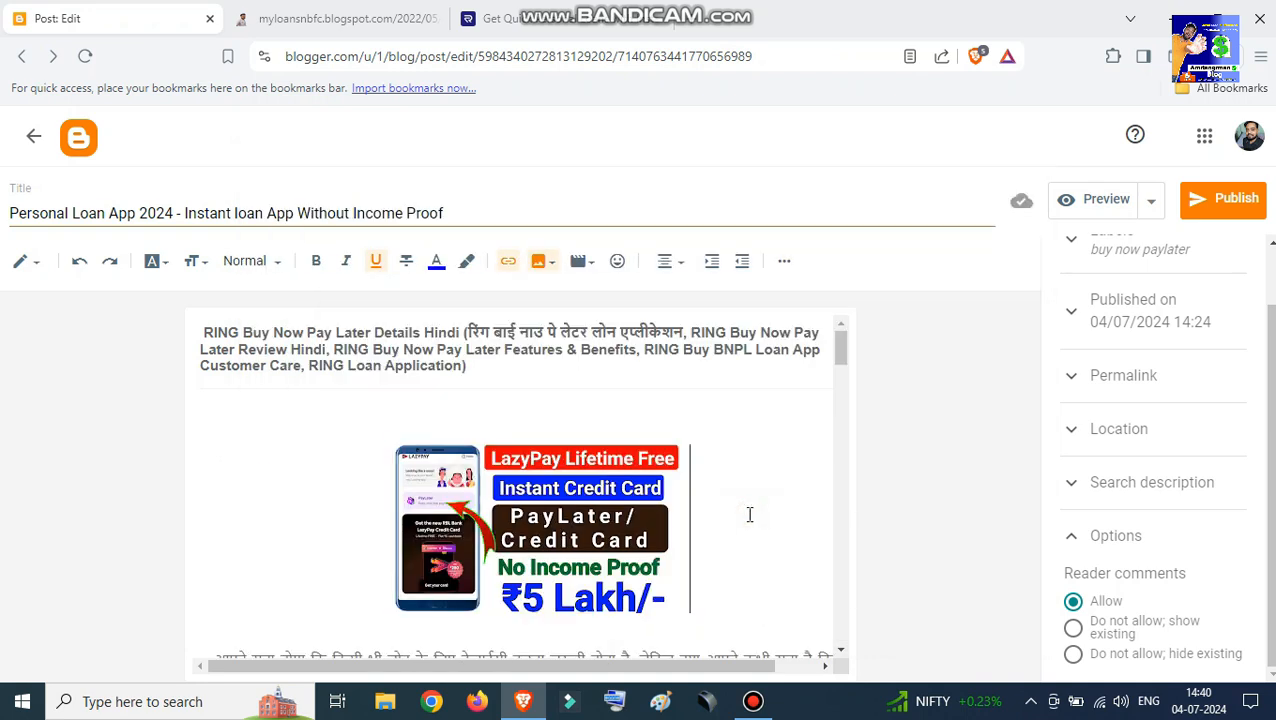
# Try repositioning the image beneath the "What is RING Buy Now Pay Later" heading and among the introductory paragraphs.
pyautogui.scroll(-2, 749, 514)
pyautogui.scroll(-1, 749, 514)
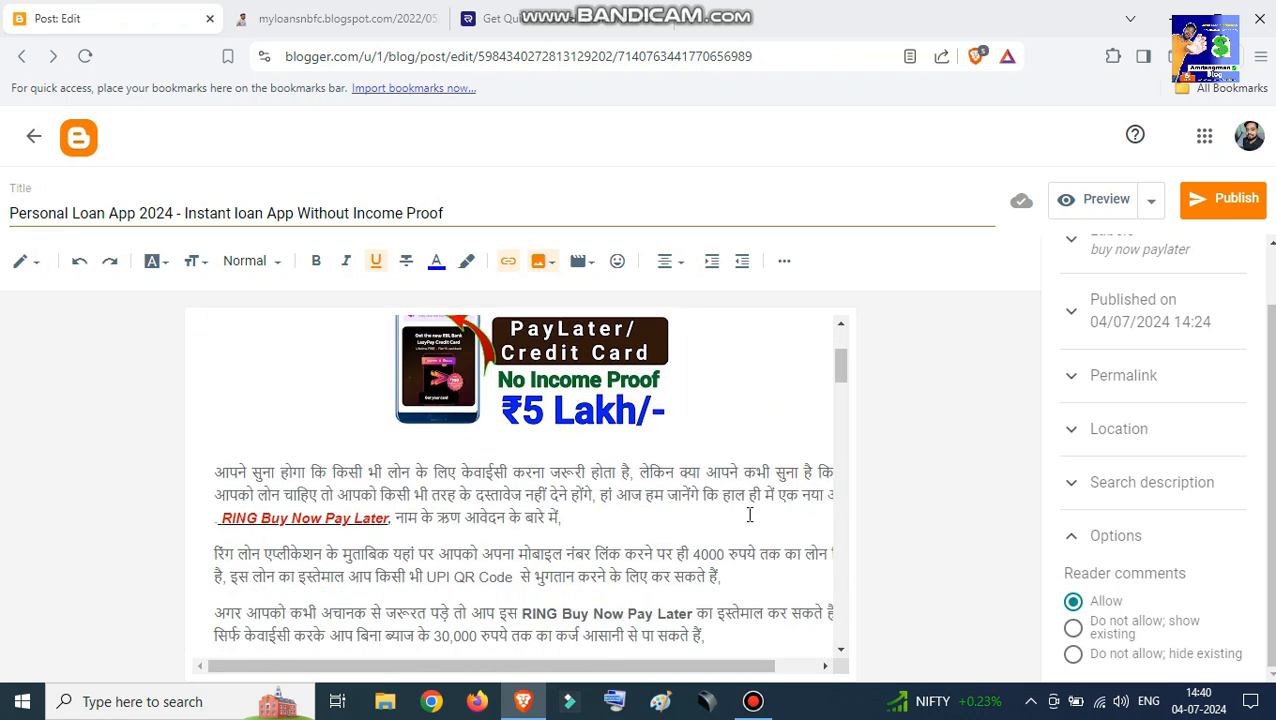
pyautogui.scroll(-4, 595, 447)
pyautogui.moveTo(587, 578); pyautogui.dragTo(594, 610)
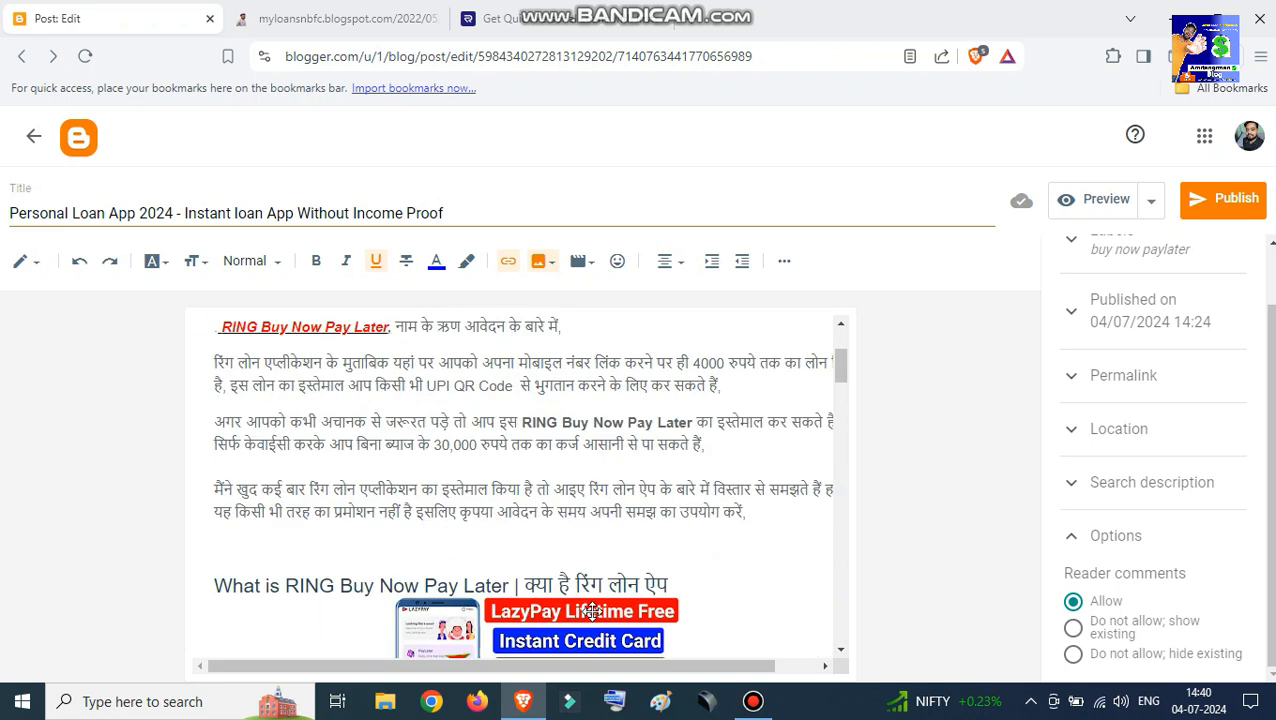
pyautogui.scroll(-6, 710, 517)
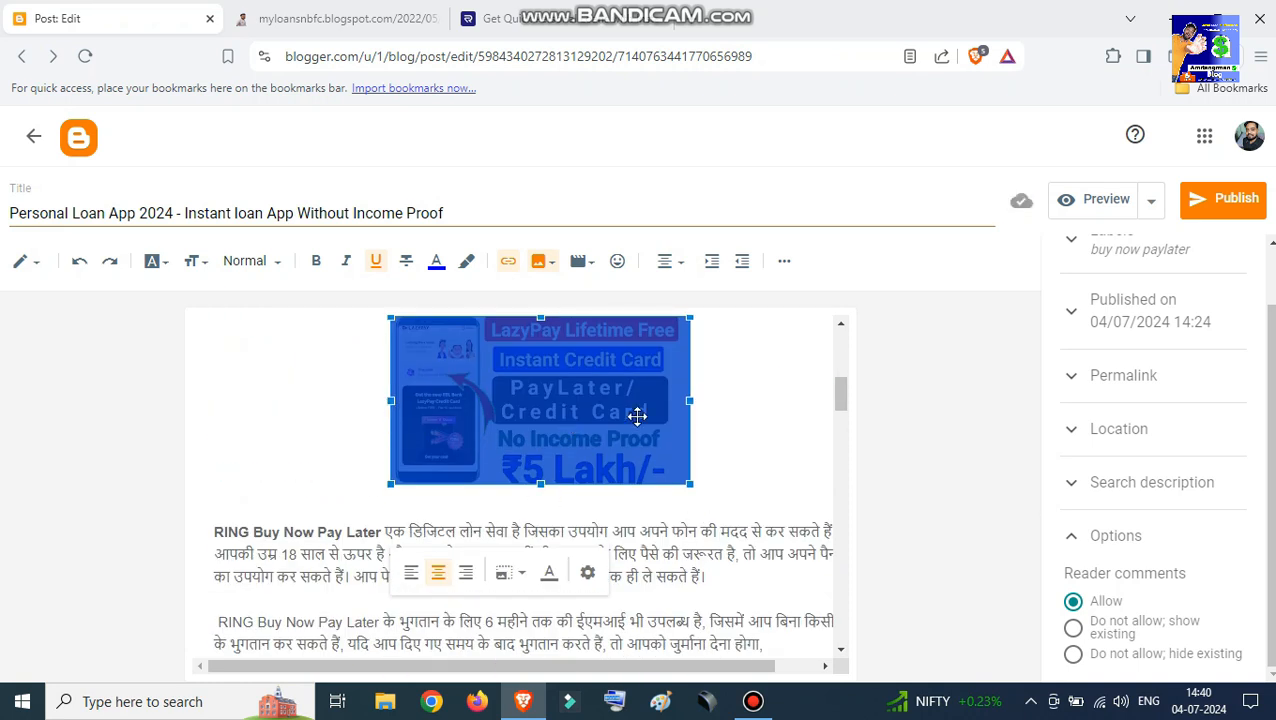
pyautogui.scroll(4, 744, 487)
pyautogui.scroll(3, 570, 569)
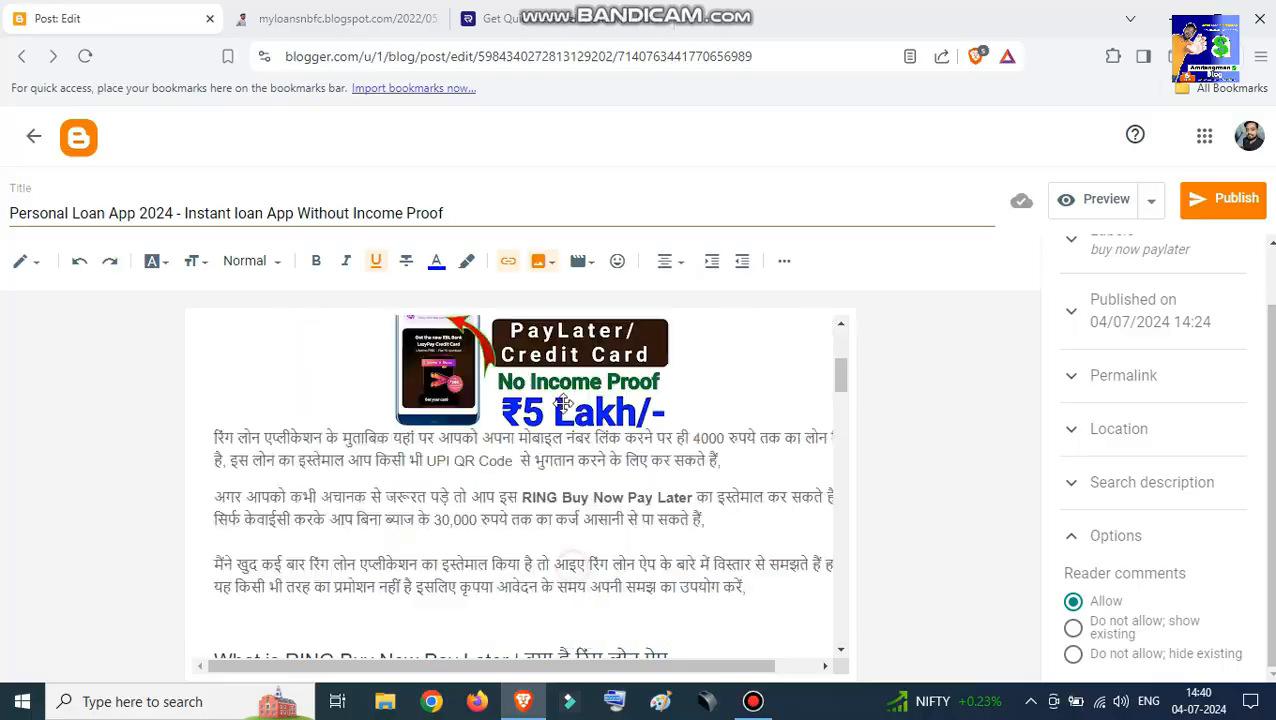
pyautogui.rightClick(610, 556)
pyautogui.click(705, 451)
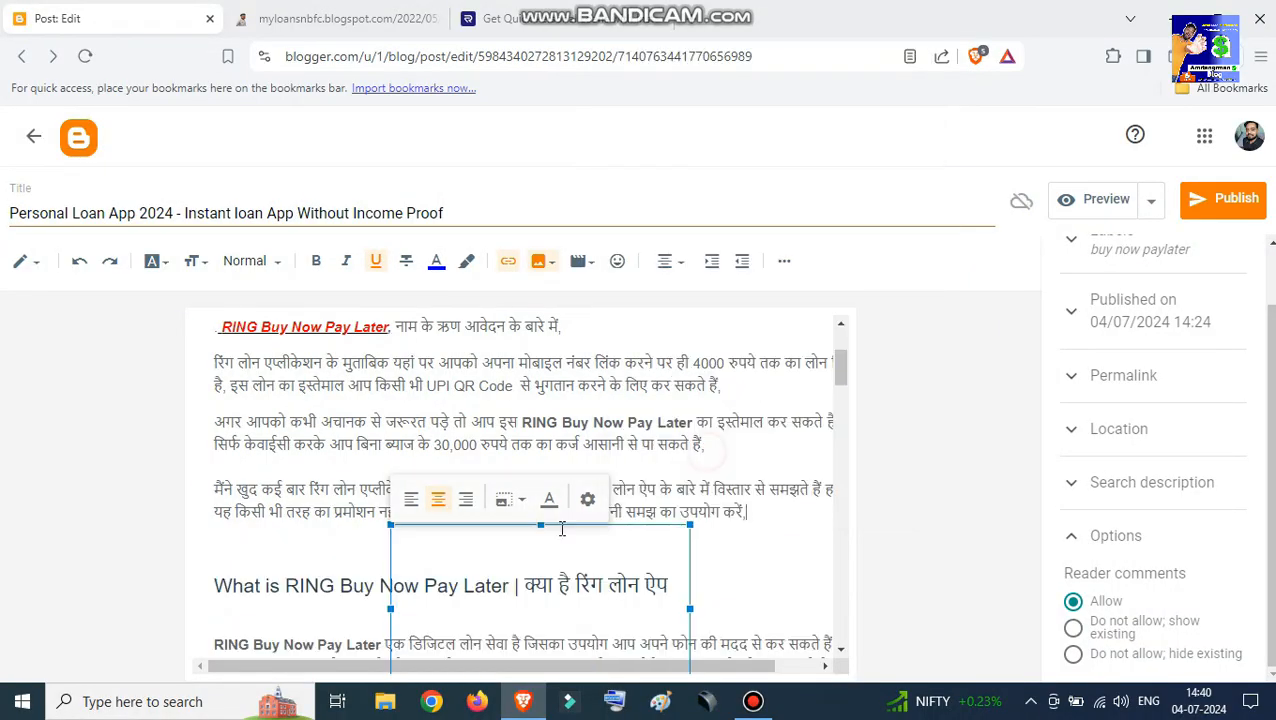
# Move the image back up to the blank line above the article's opening paragraph.
pyautogui.scroll(3, 500, 528)
pyautogui.click(347, 407)
pyautogui.rightClick(342, 407)
pyautogui.click(410, 213)
pyautogui.click(427, 484)
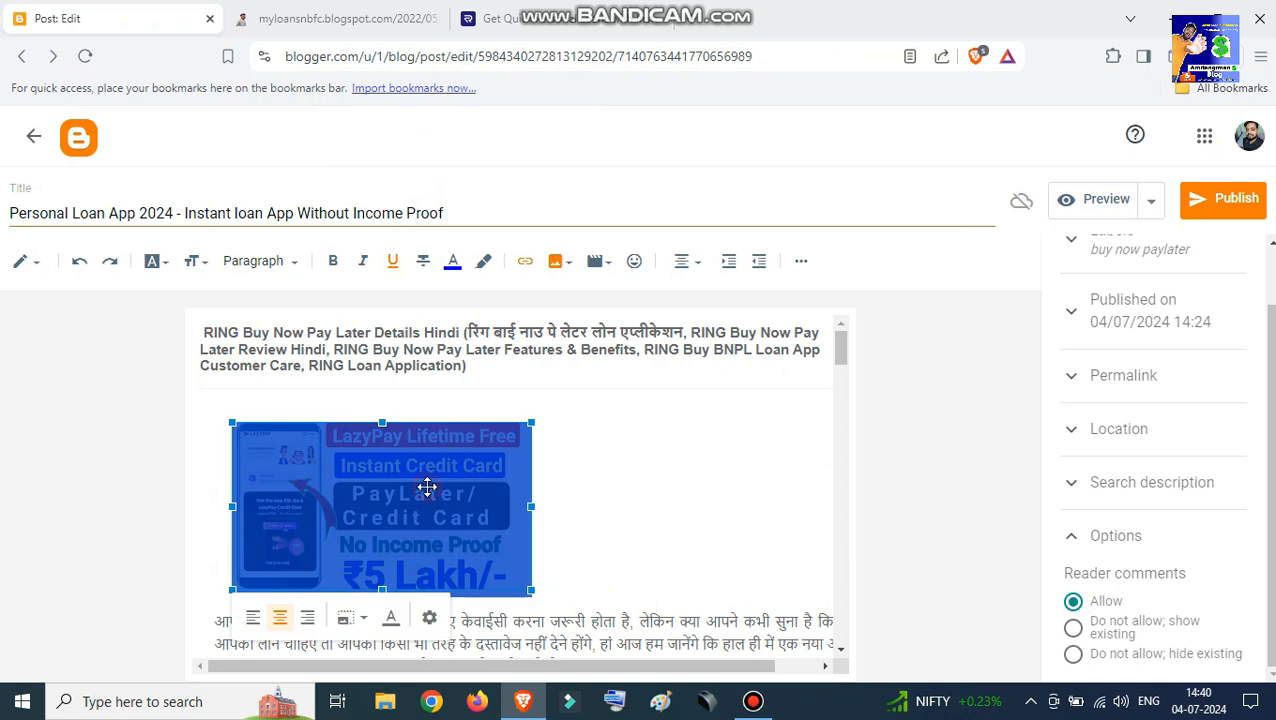
# Try left and right alignment for the image beside the opening paragraph.
pyautogui.click(253, 617)
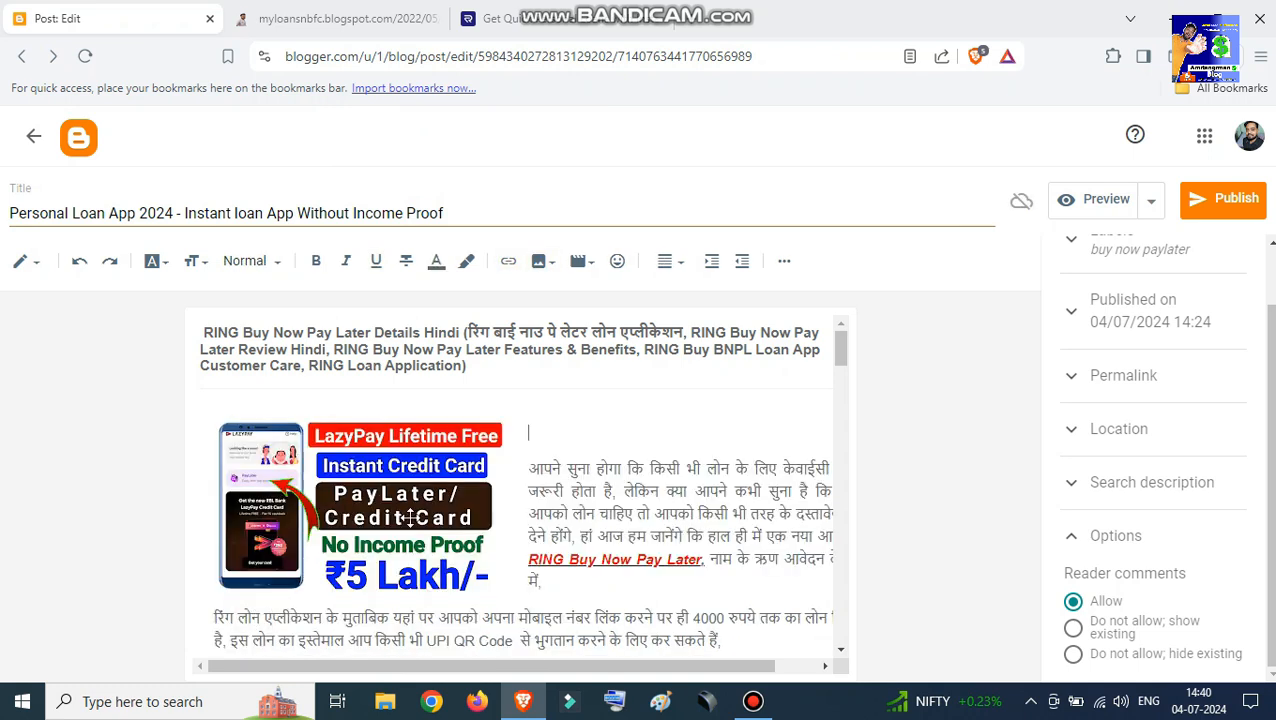
pyautogui.click(358, 497)
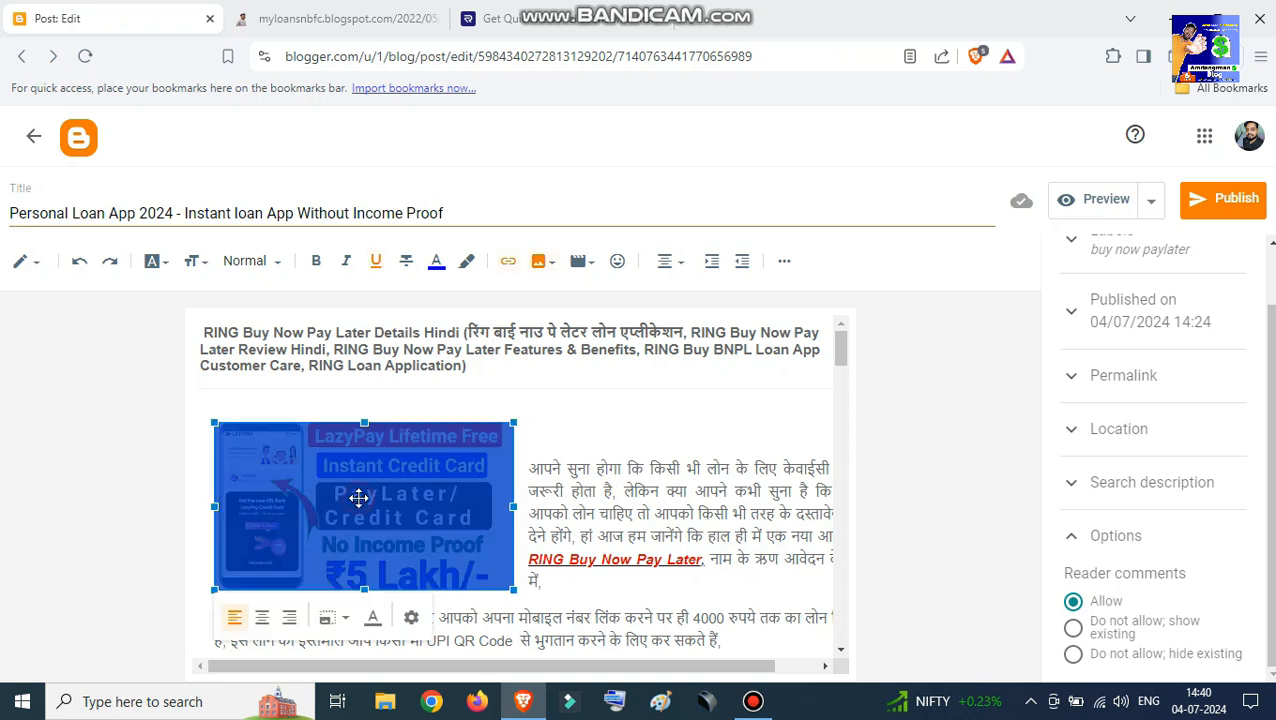
pyautogui.click(290, 620)
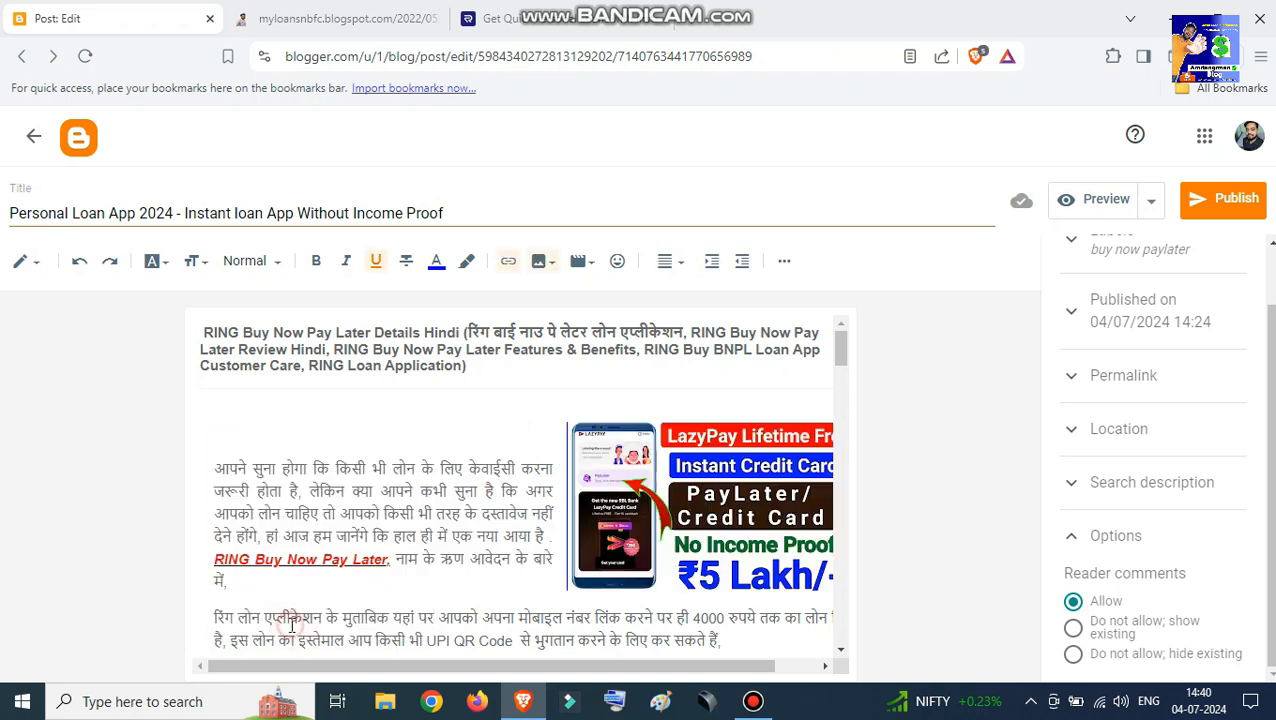
pyautogui.click(757, 476)
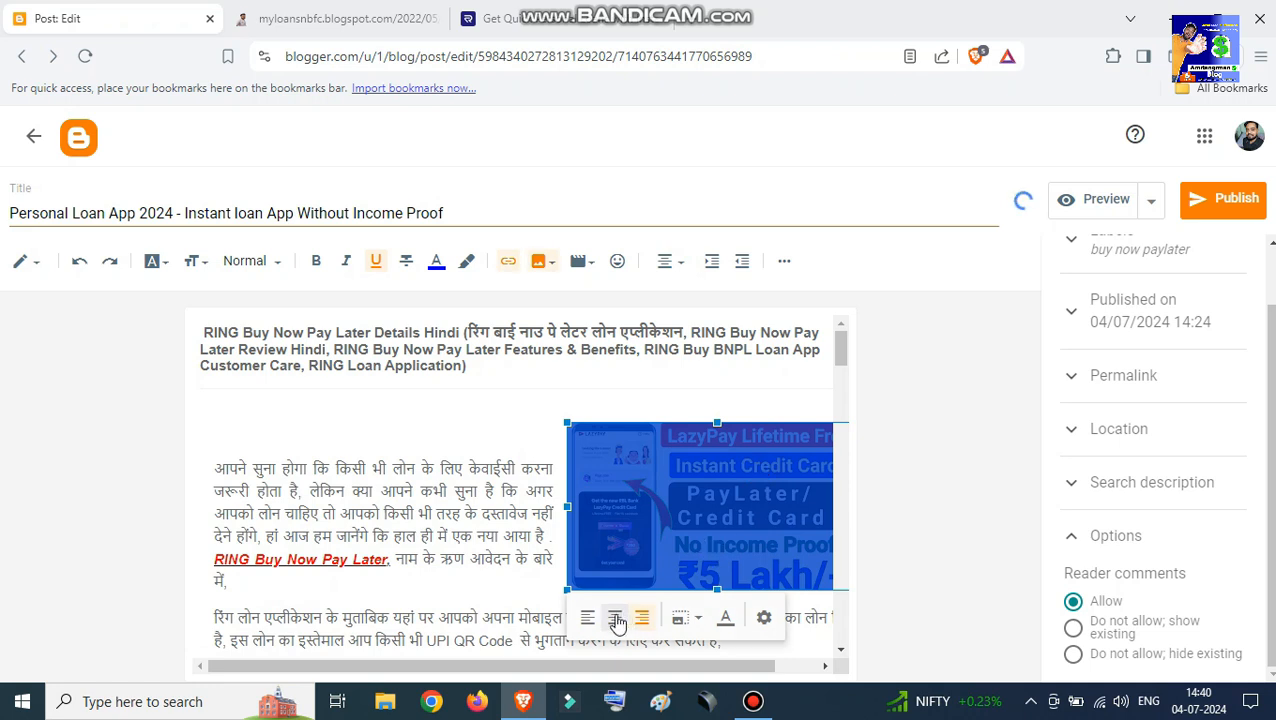
pyautogui.click(581, 620)
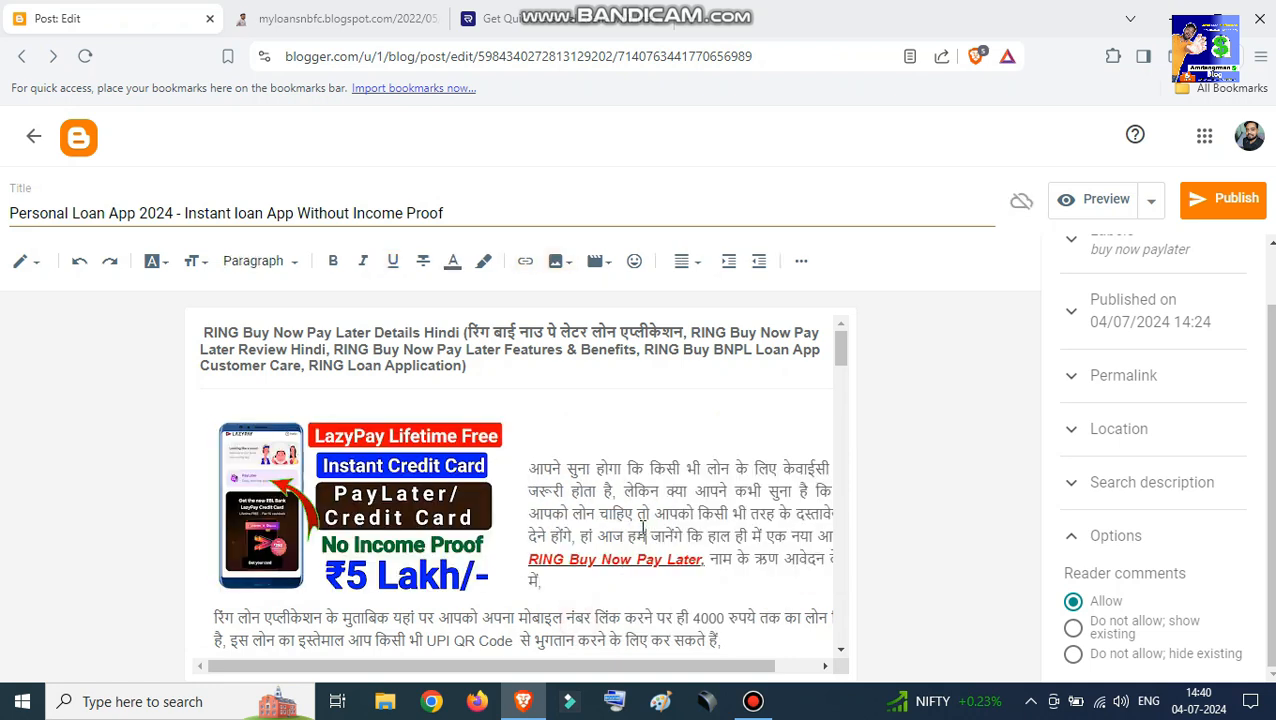
# Center the image above the opening paragraph and check its placement against the article text.
pyautogui.click(440, 561)
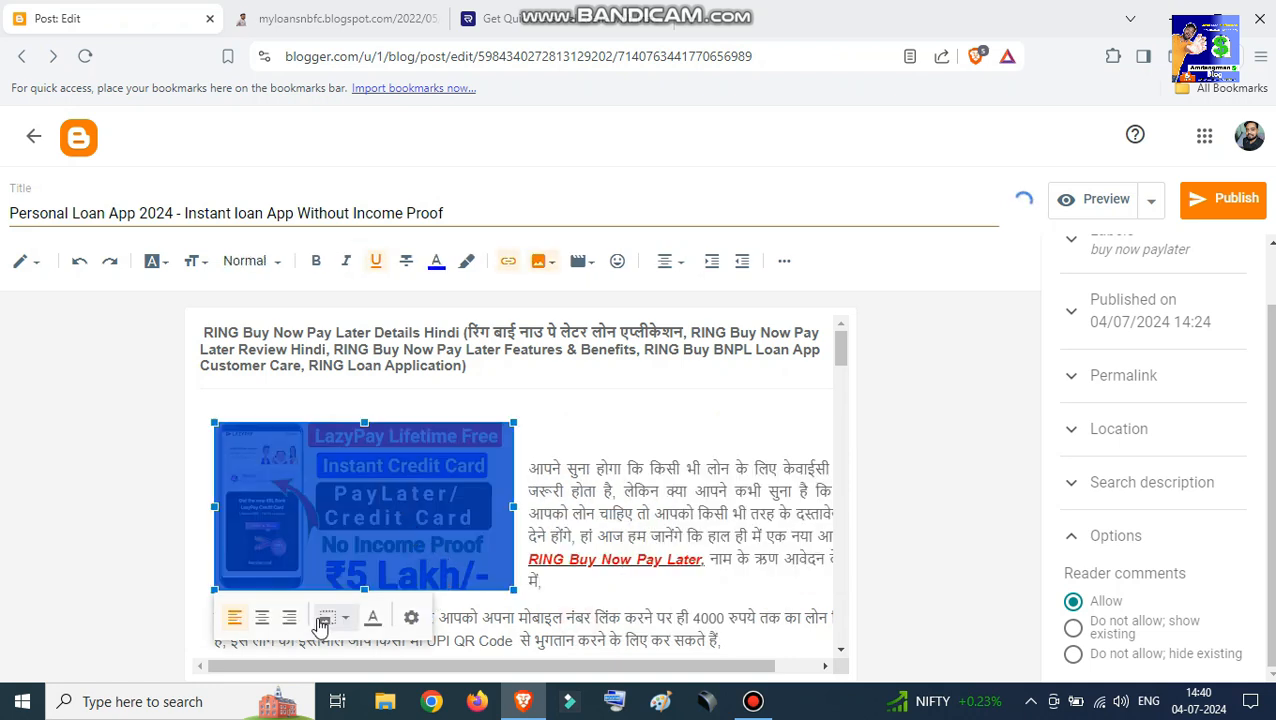
pyautogui.click(263, 617)
pyautogui.scroll(-2, 688, 540)
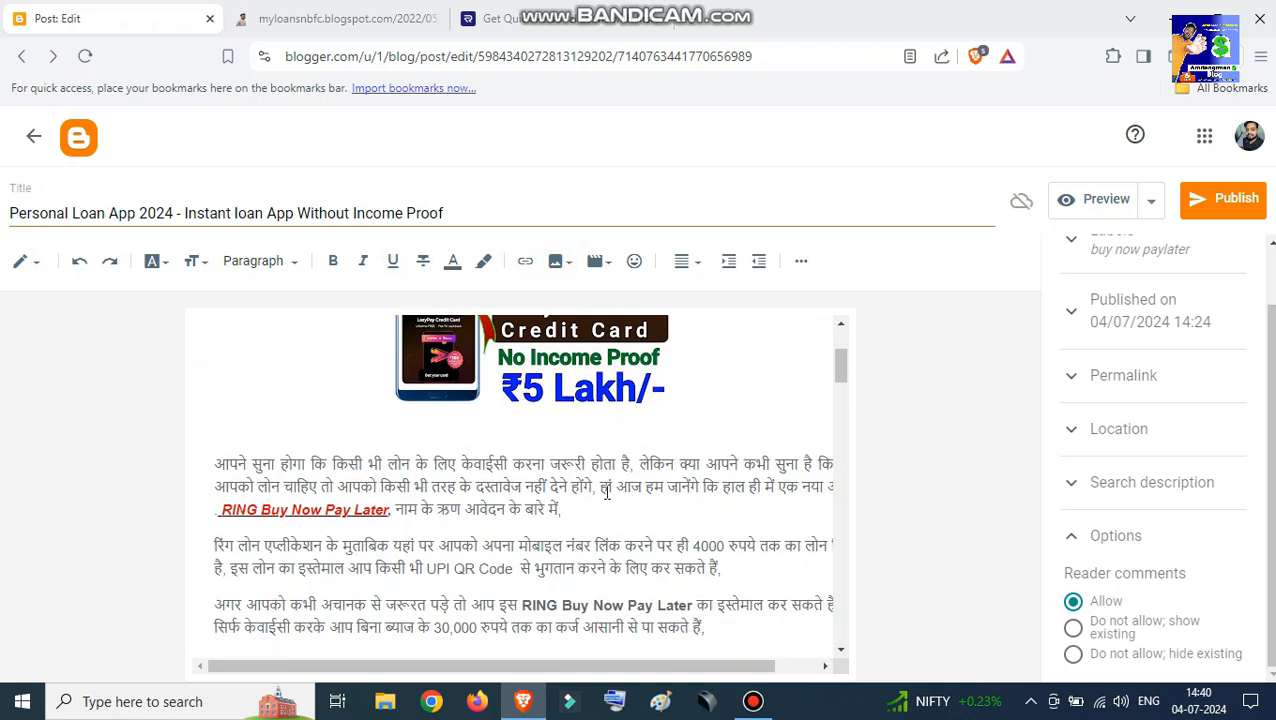
pyautogui.scroll(2, 607, 493)
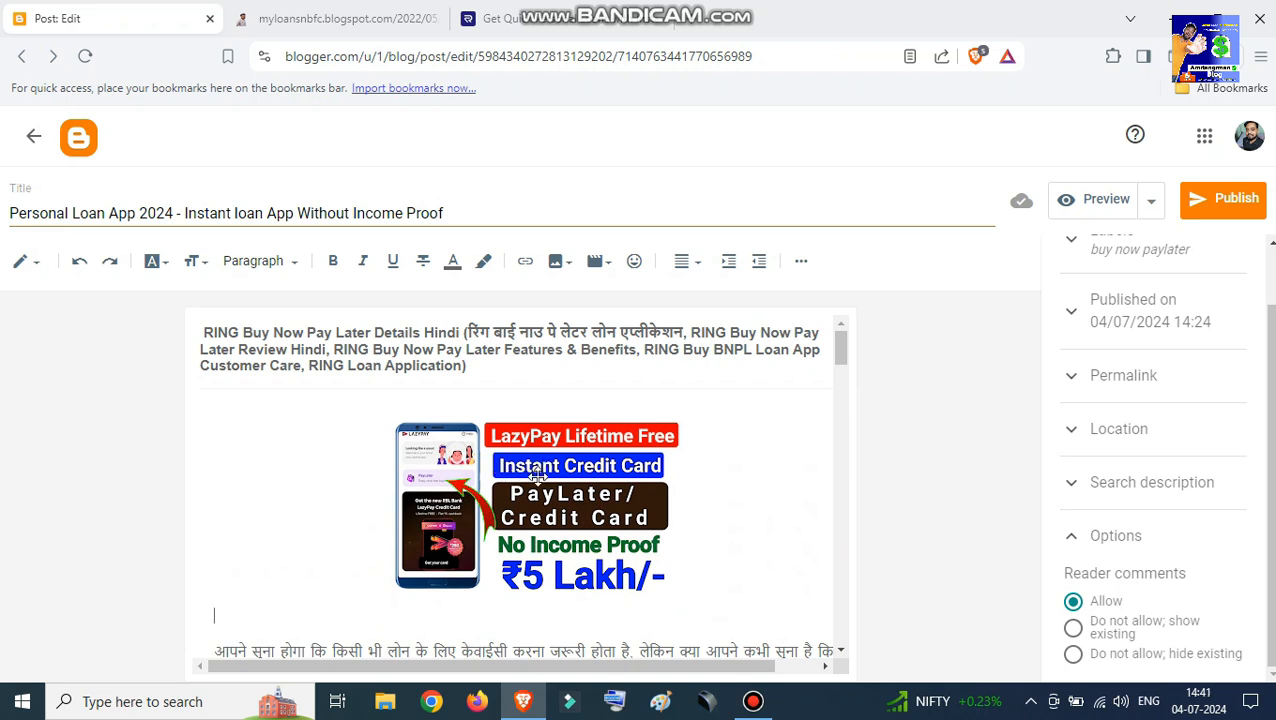
# Copy the post title and use it as the image's caption, "Personal Loan App 2024 - Instant loan App Without Income Proof".
pyautogui.click(607, 467)
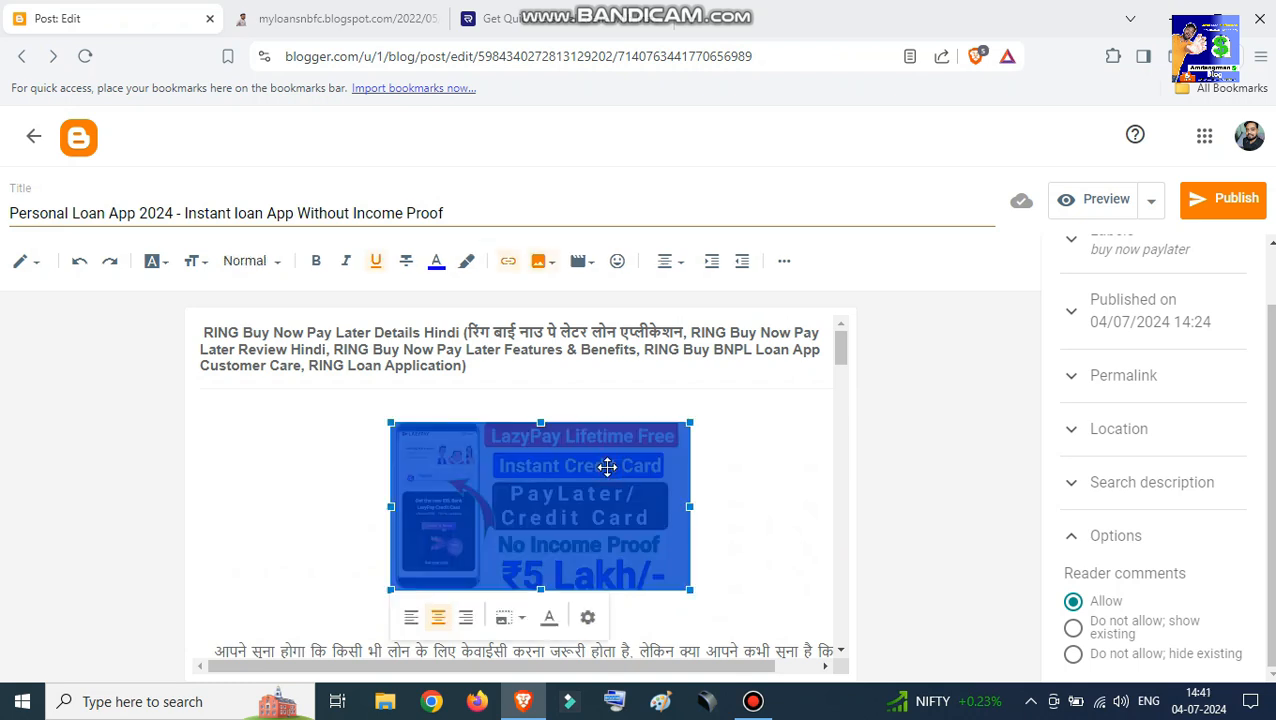
pyautogui.click(465, 216)
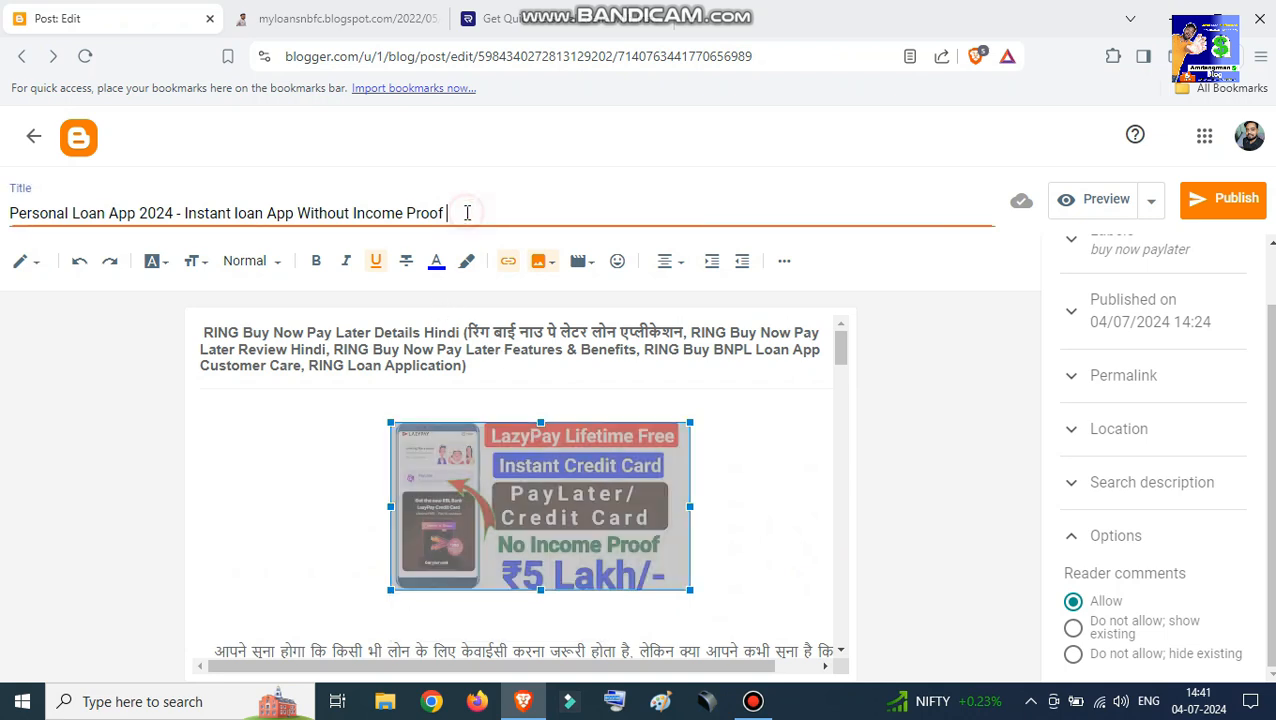
pyautogui.hotkey('ctrl', 'a')
pyautogui.hotkey('ctrl', 'c')
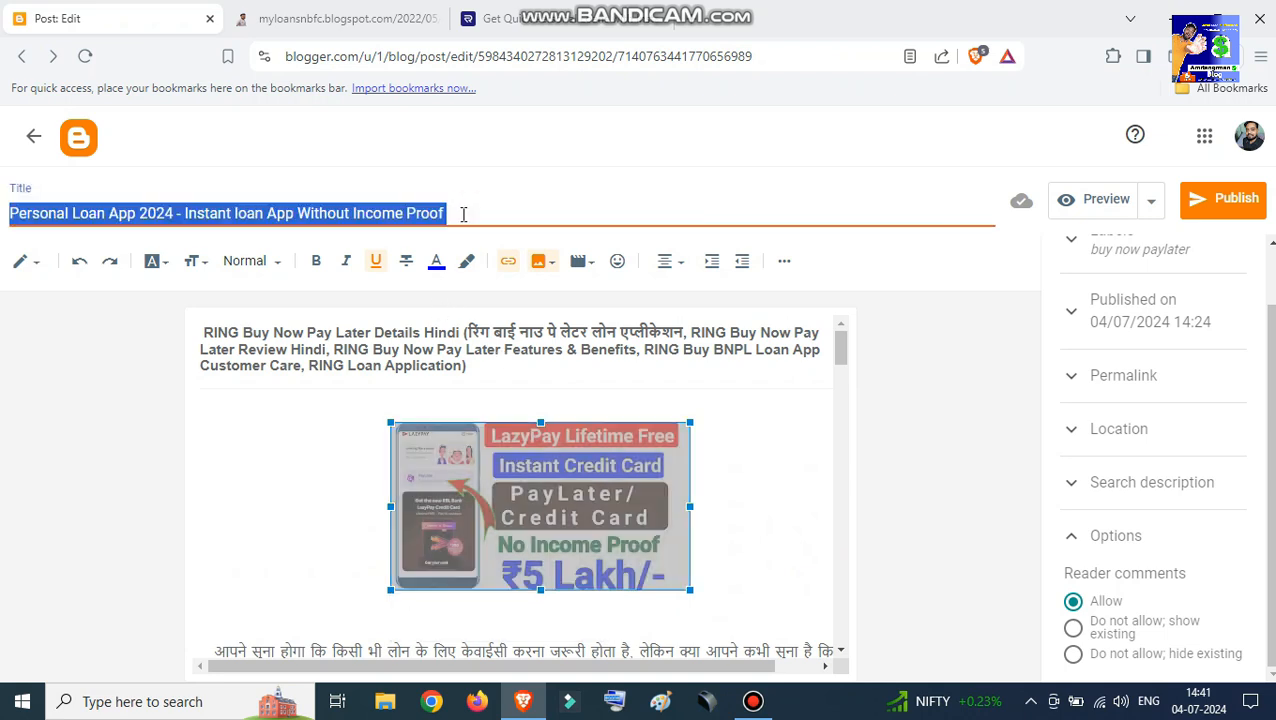
pyautogui.click(463, 214)
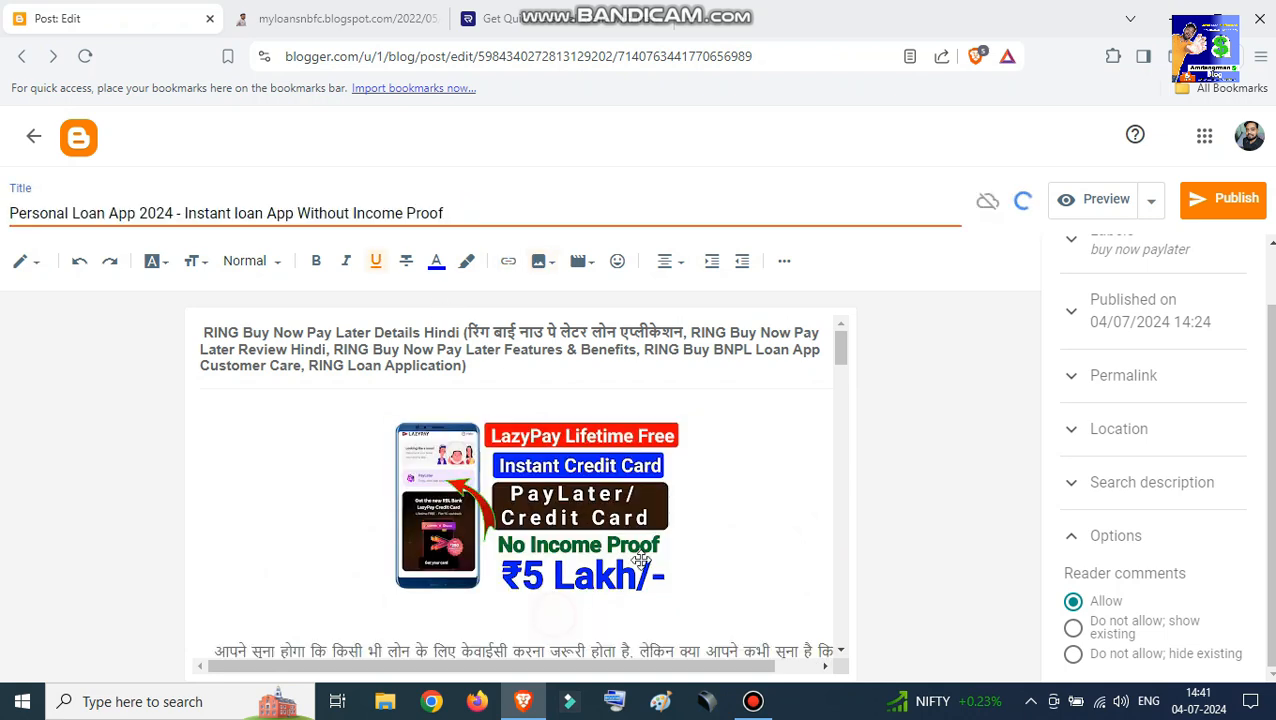
pyautogui.scroll(-2, 640, 520)
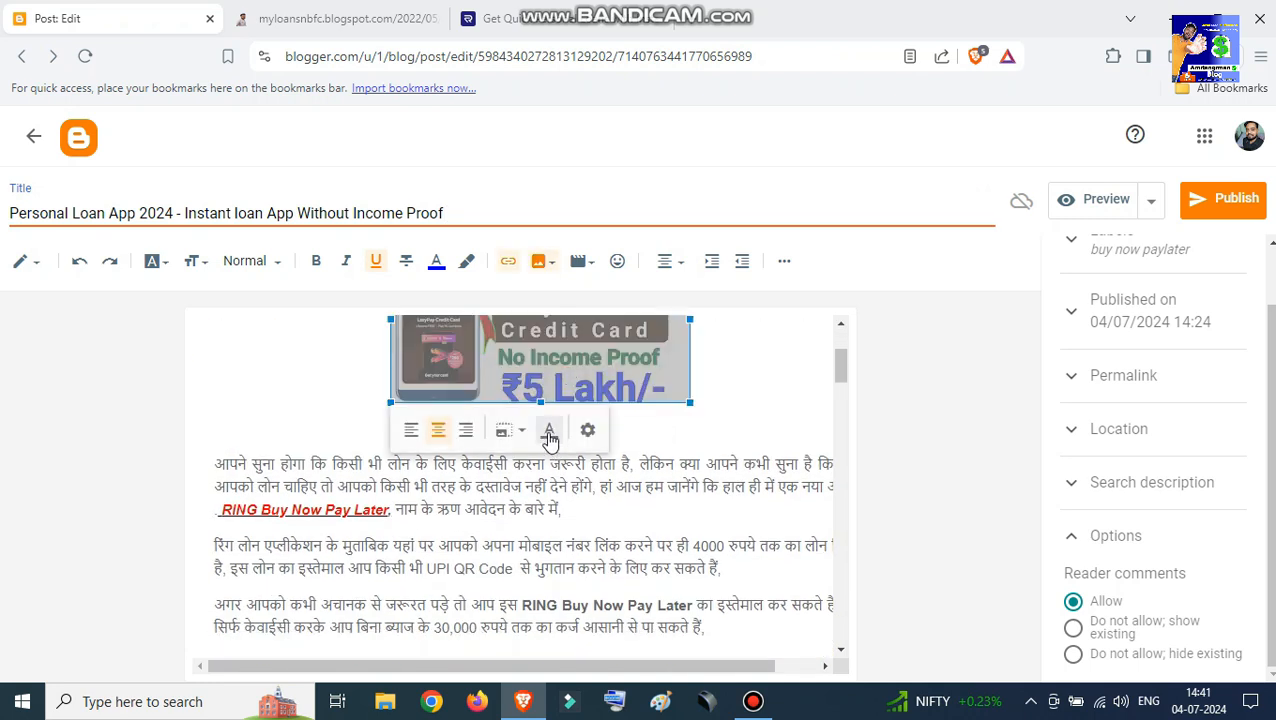
pyautogui.click(551, 432)
pyautogui.click(544, 400)
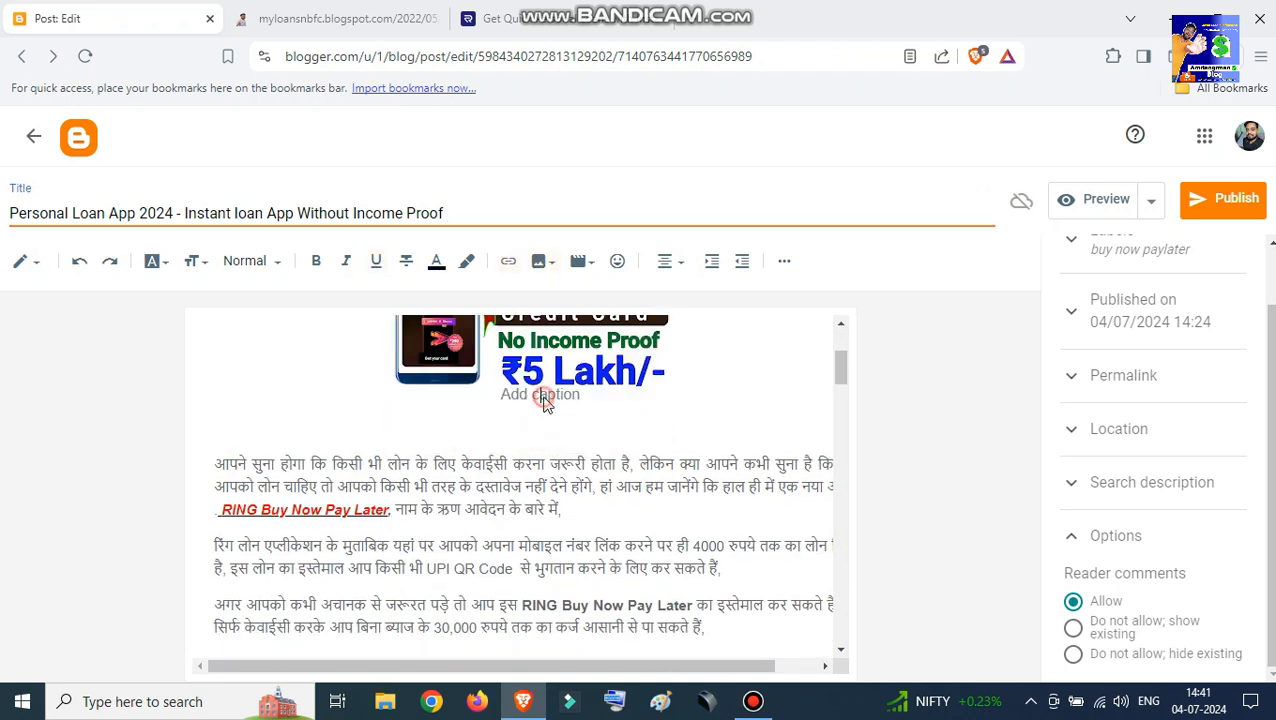
pyautogui.hotkey('ctrl', 'v')
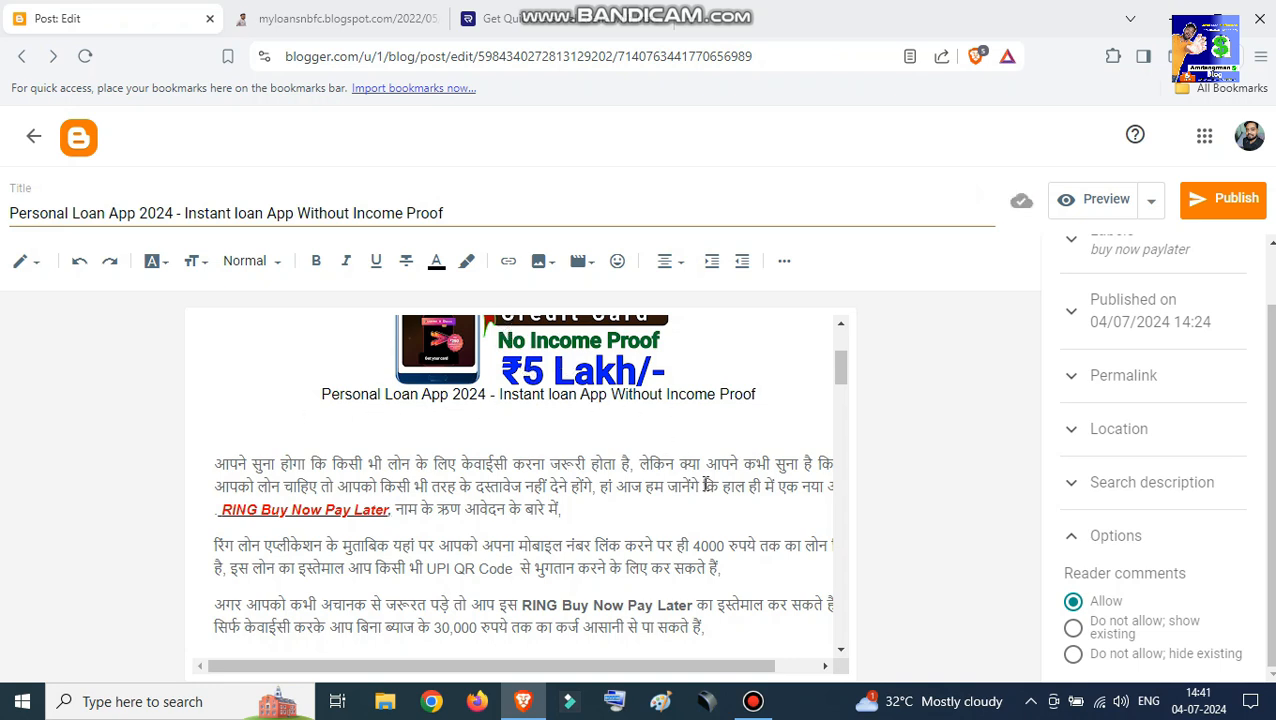
# Set both the image's alt text and title text to "Personal Loan App 2024 - Instant loan App Without Income Proof".
pyautogui.scroll(1, 705, 484)
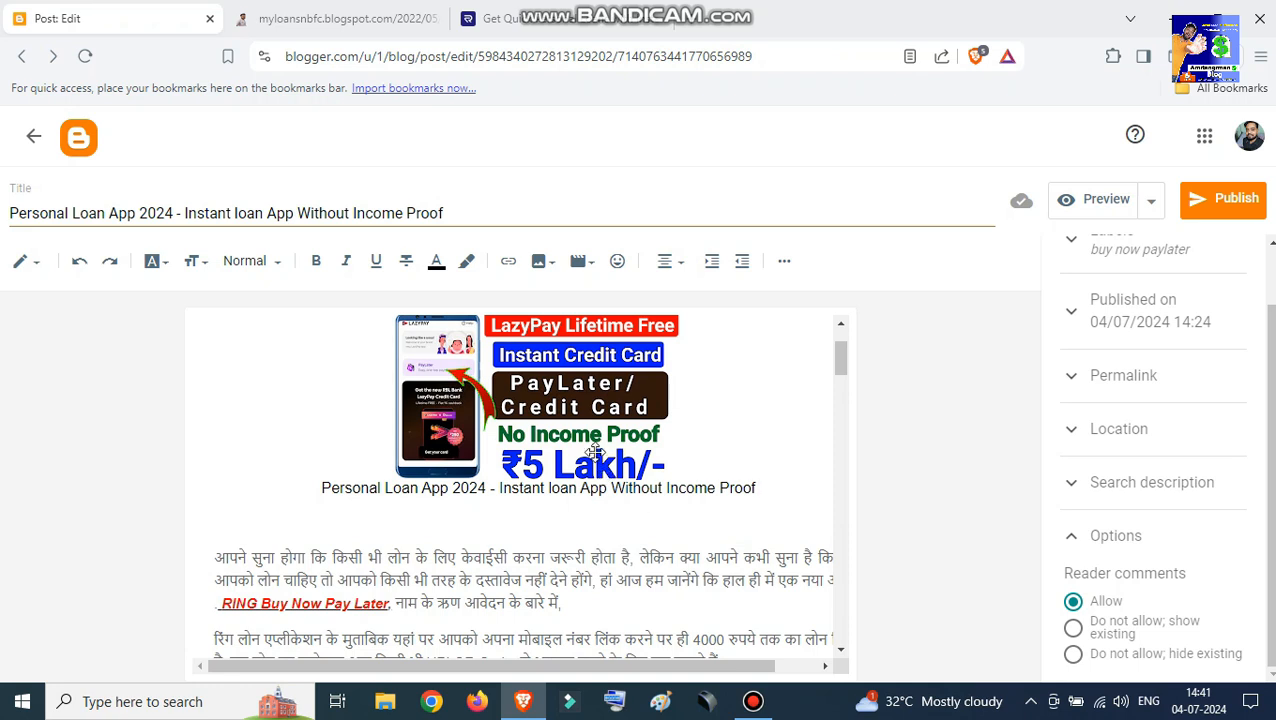
pyautogui.click(583, 399)
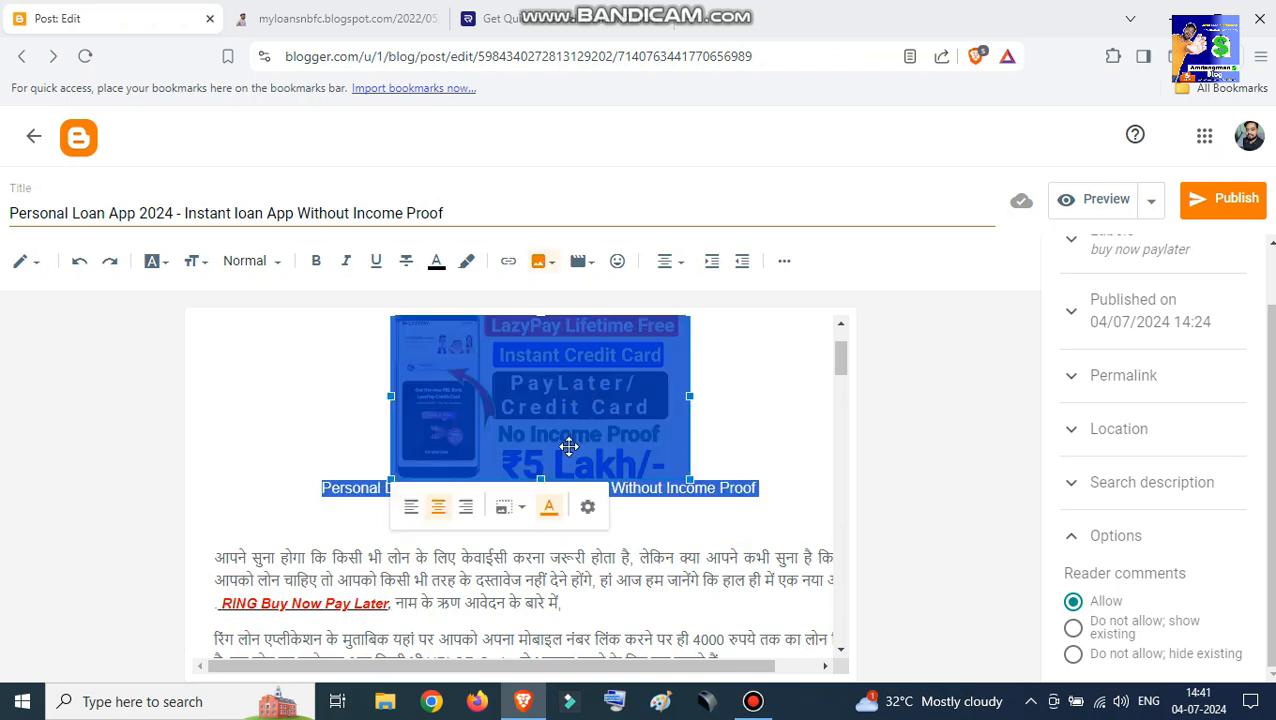
pyautogui.click(588, 507)
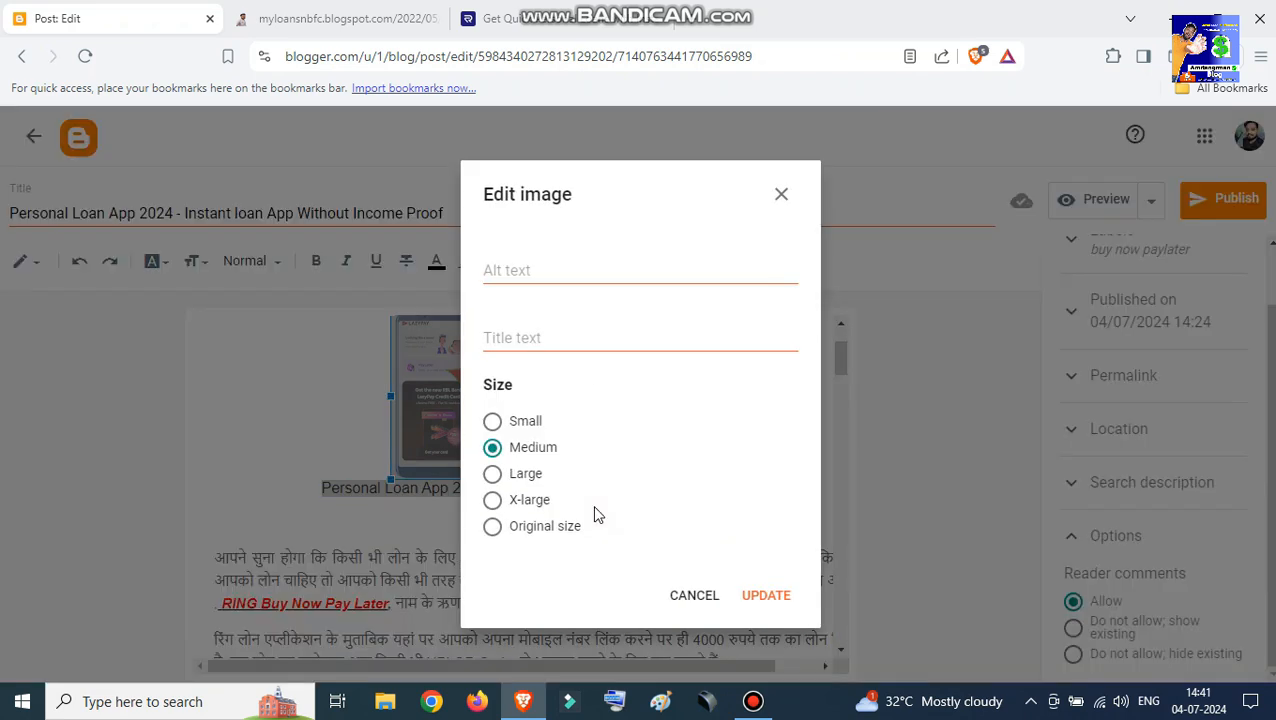
pyautogui.click(557, 268)
pyautogui.hotkey('ctrl', 'v')
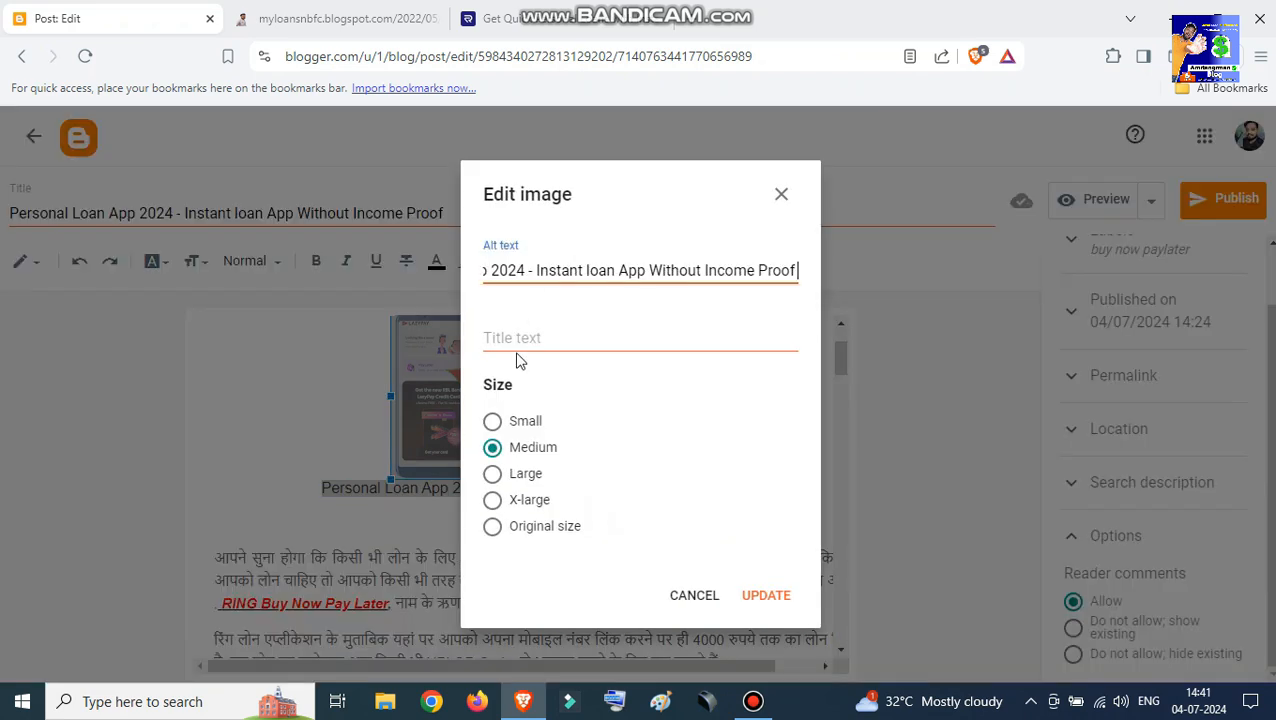
pyautogui.click(524, 342)
pyautogui.hotkey('ctrl', 'v')
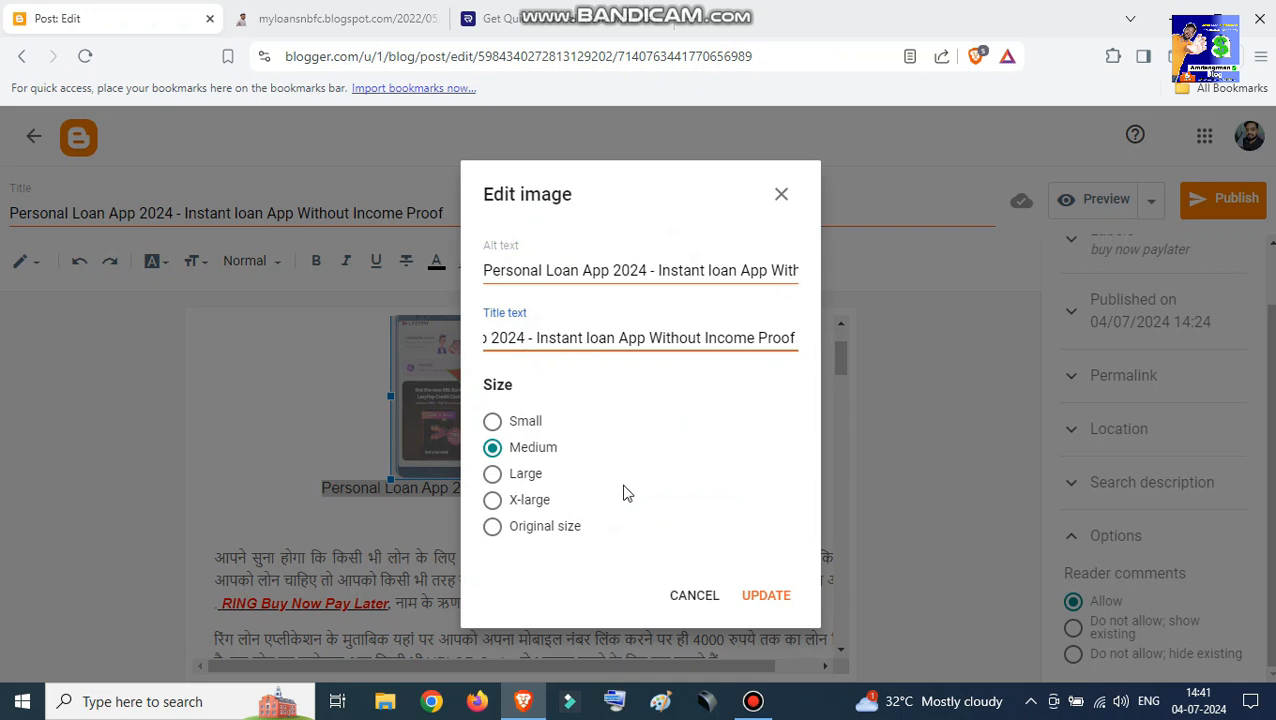
pyautogui.click(764, 596)
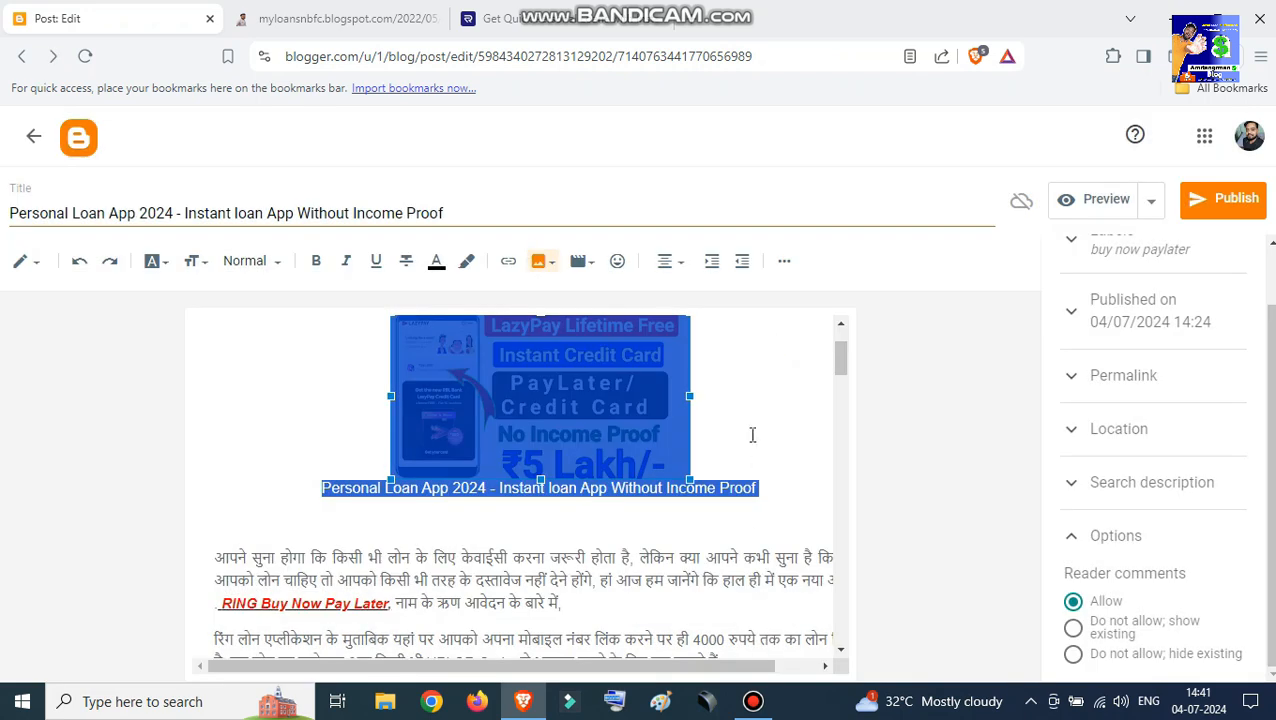
pyautogui.click(754, 434)
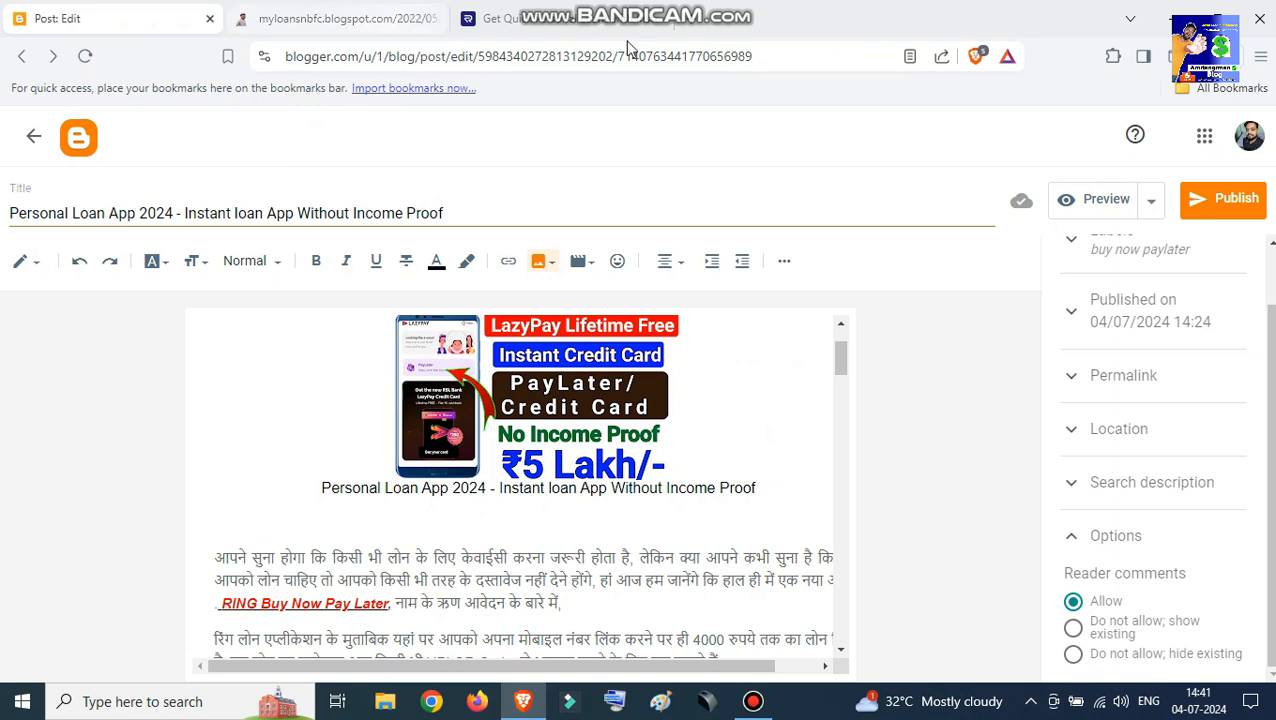
# Open the blog's post list in a separate tab, view the live blog and check its title and description.
pyautogui.click(691, 18)
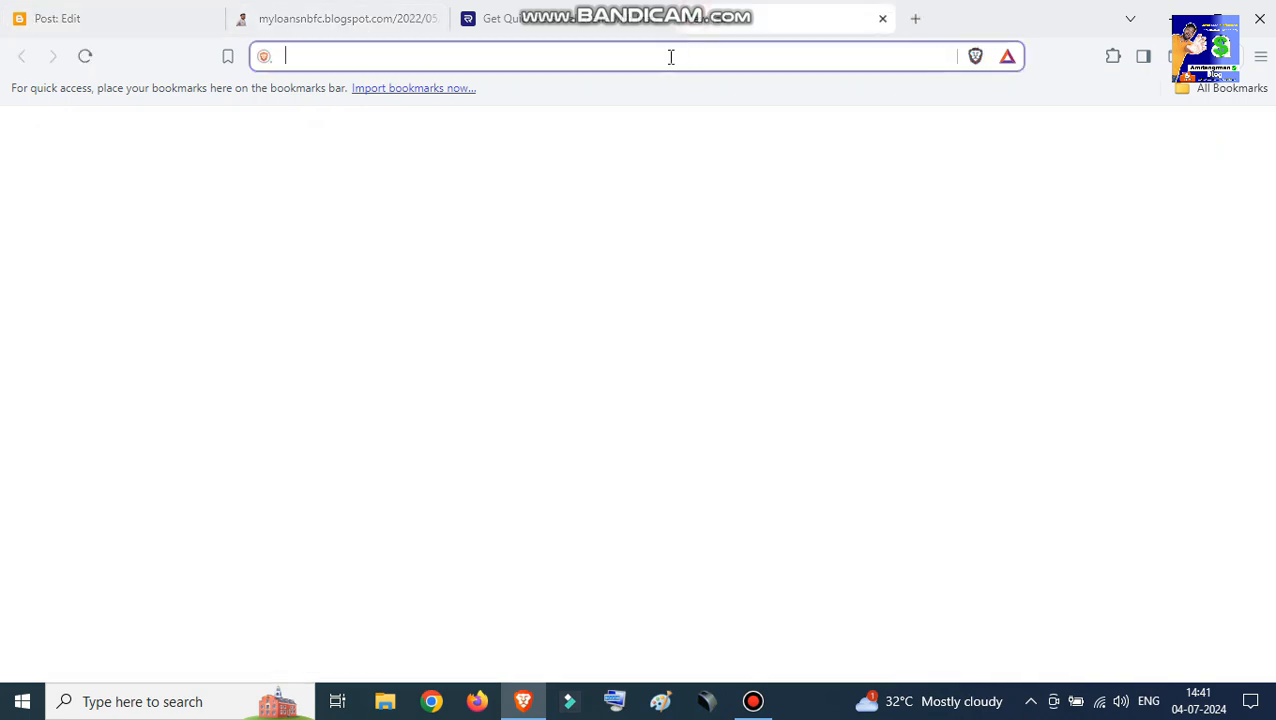
pyautogui.write('b')
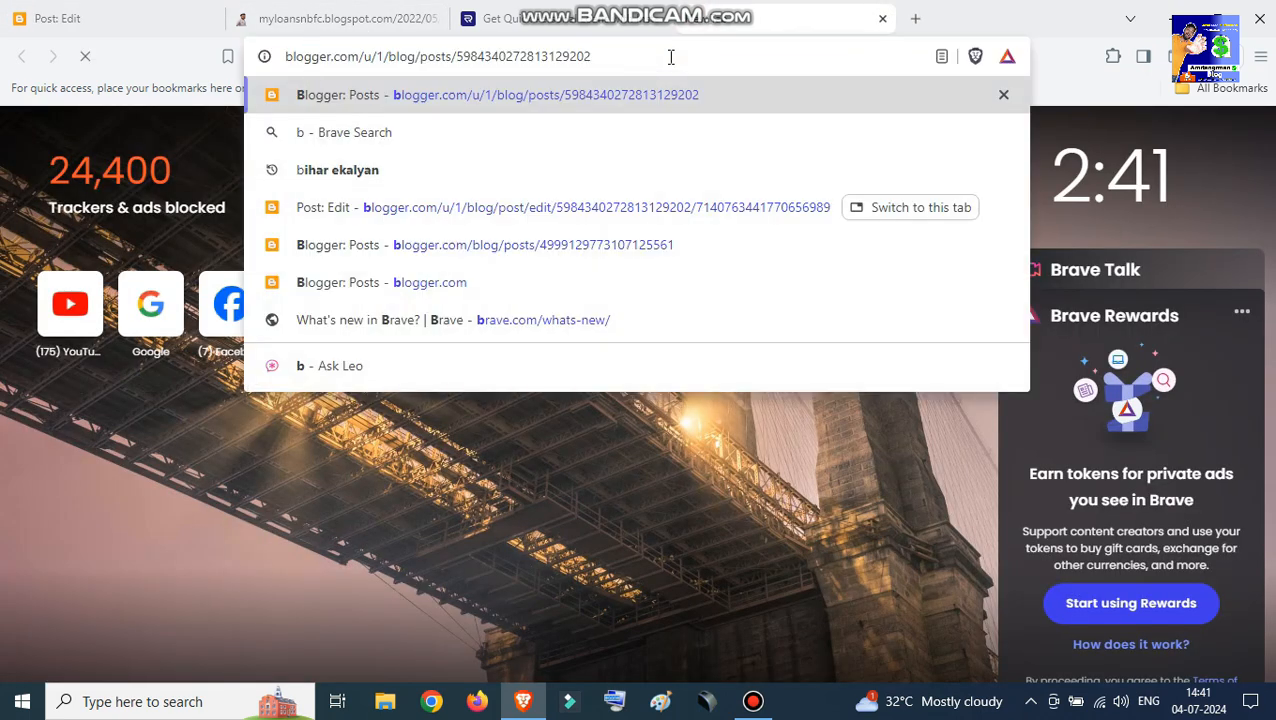
pyautogui.press('Return')
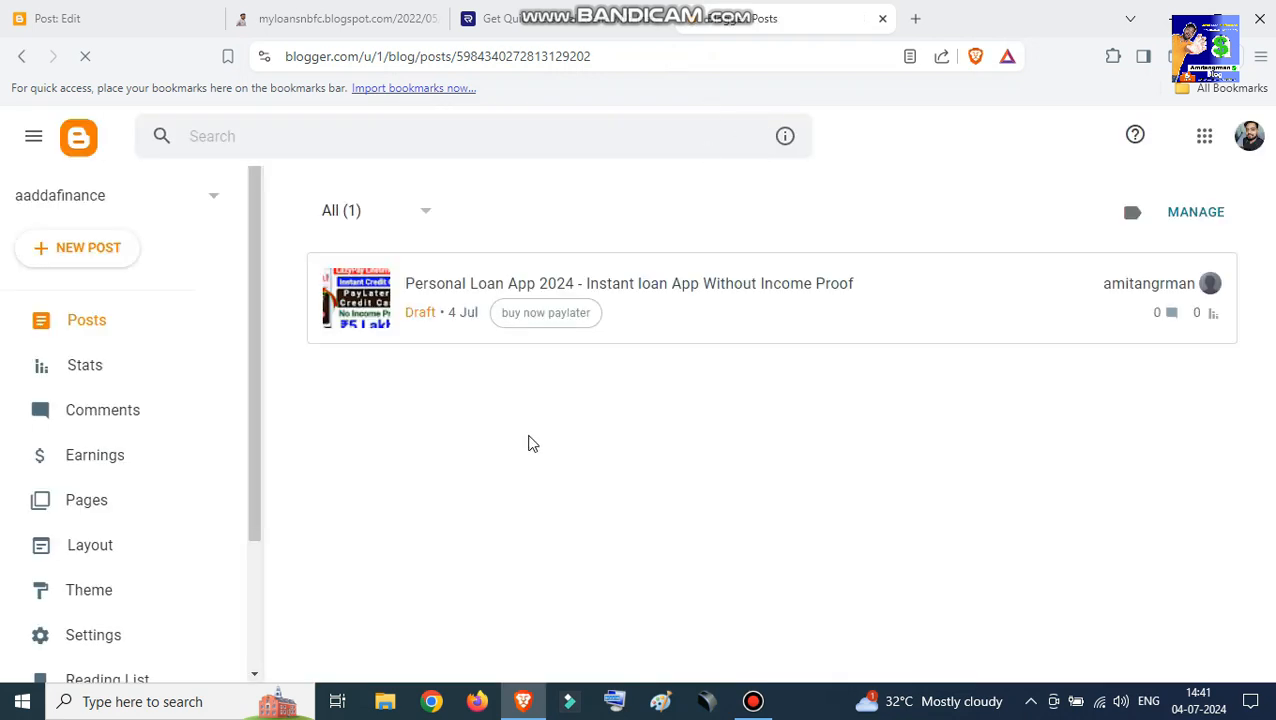
pyautogui.scroll(-3, 8, 590)
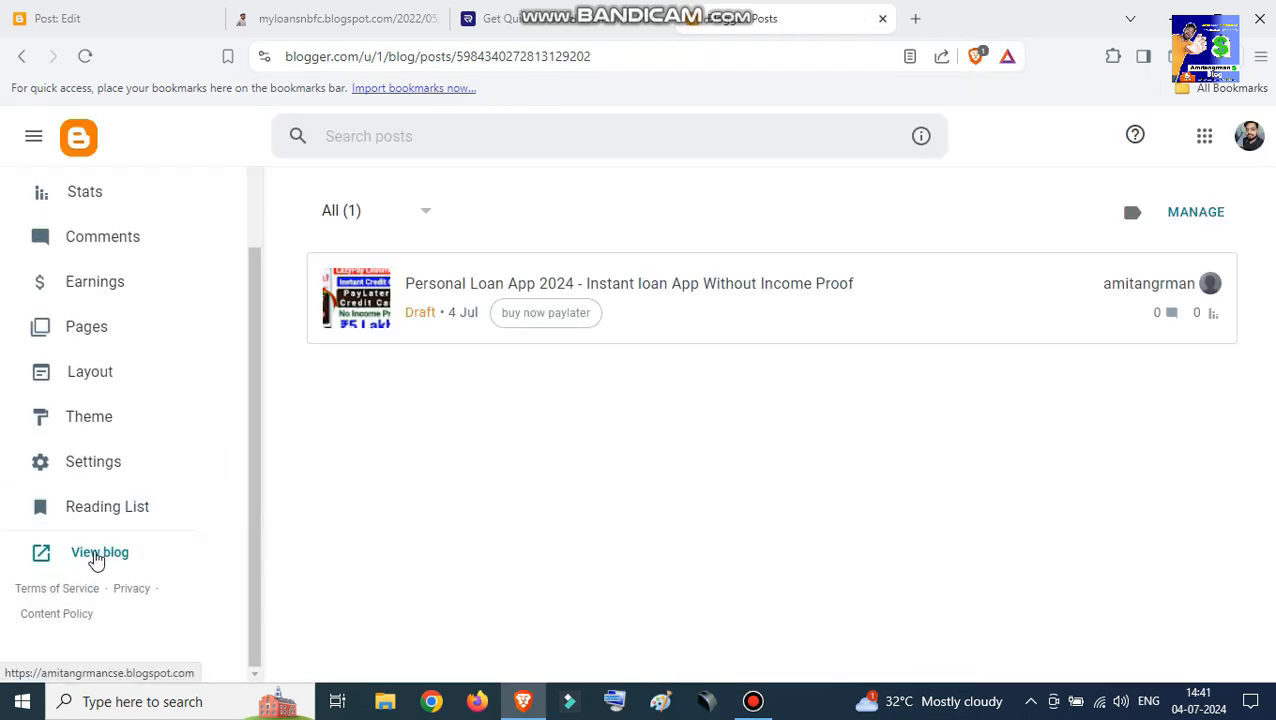
pyautogui.click(103, 560)
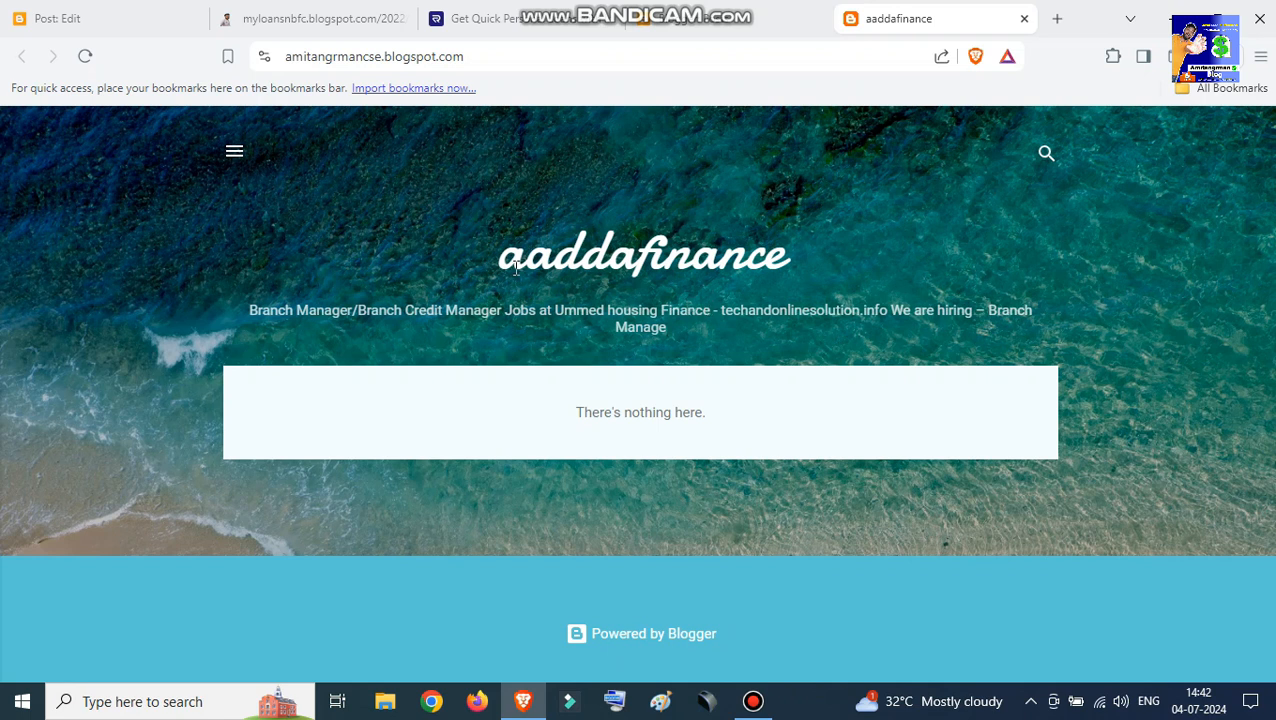
pyautogui.moveTo(500, 256); pyautogui.dragTo(786, 254)
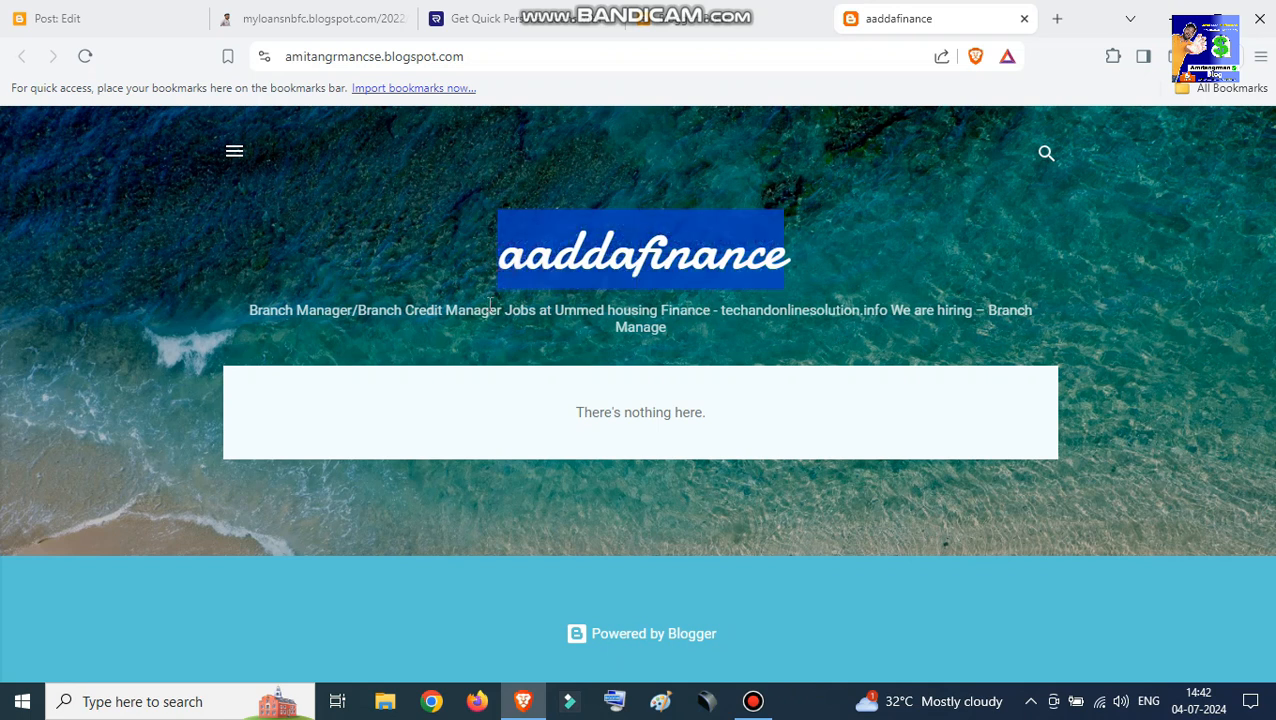
pyautogui.moveTo(240, 320); pyautogui.dragTo(1065, 338)
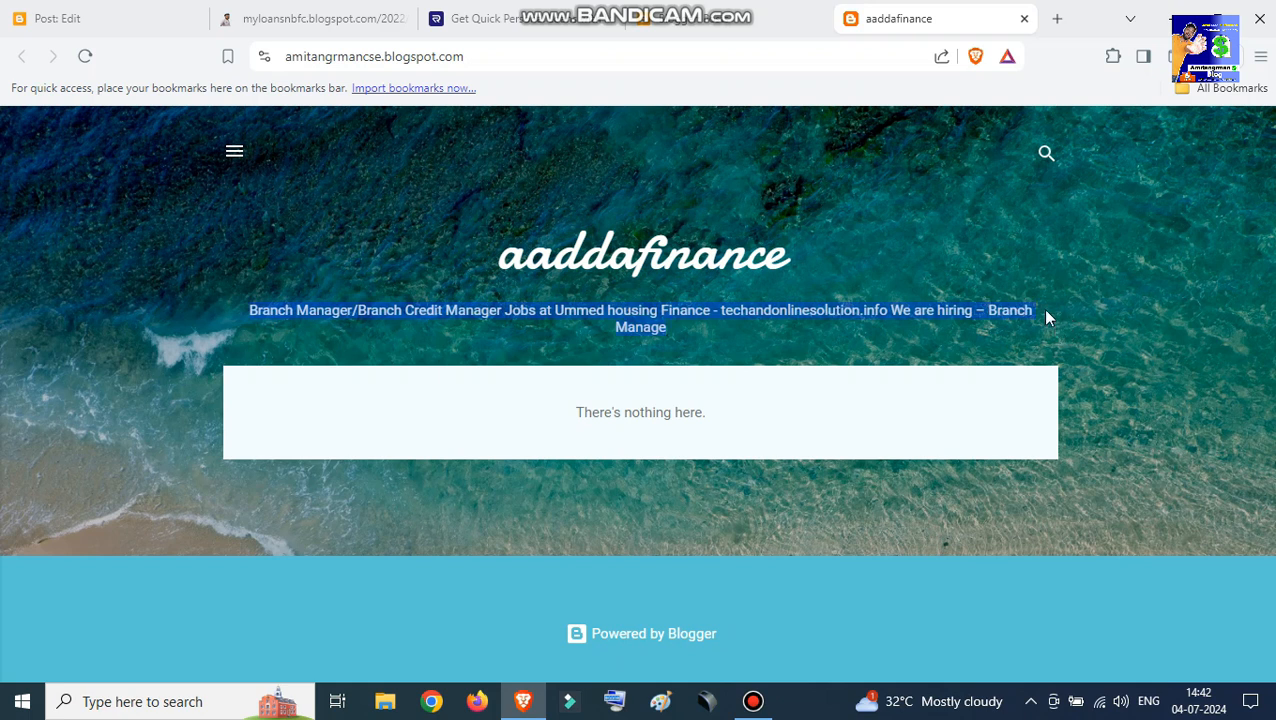
# Reopen the draft personal loan app post from the post list and bold the "RING Buy Now Pay Later Benifits" heading.
pyautogui.click(680, 18)
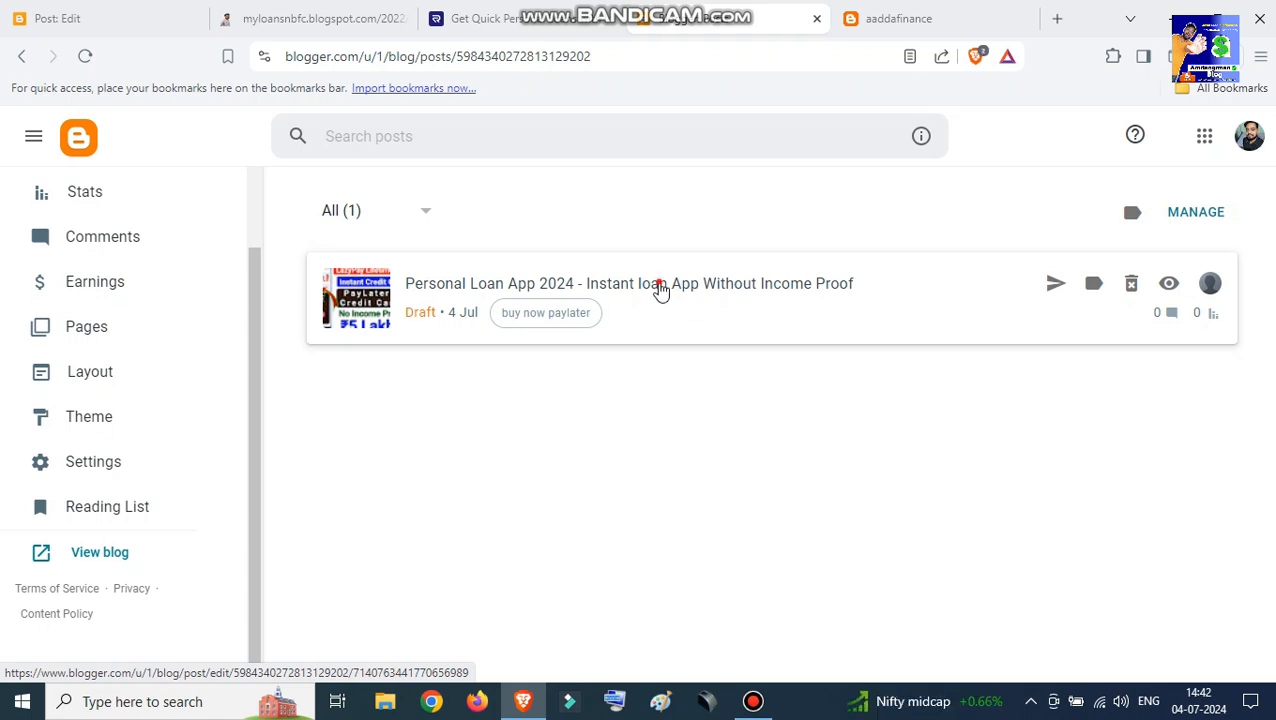
pyautogui.click(660, 285)
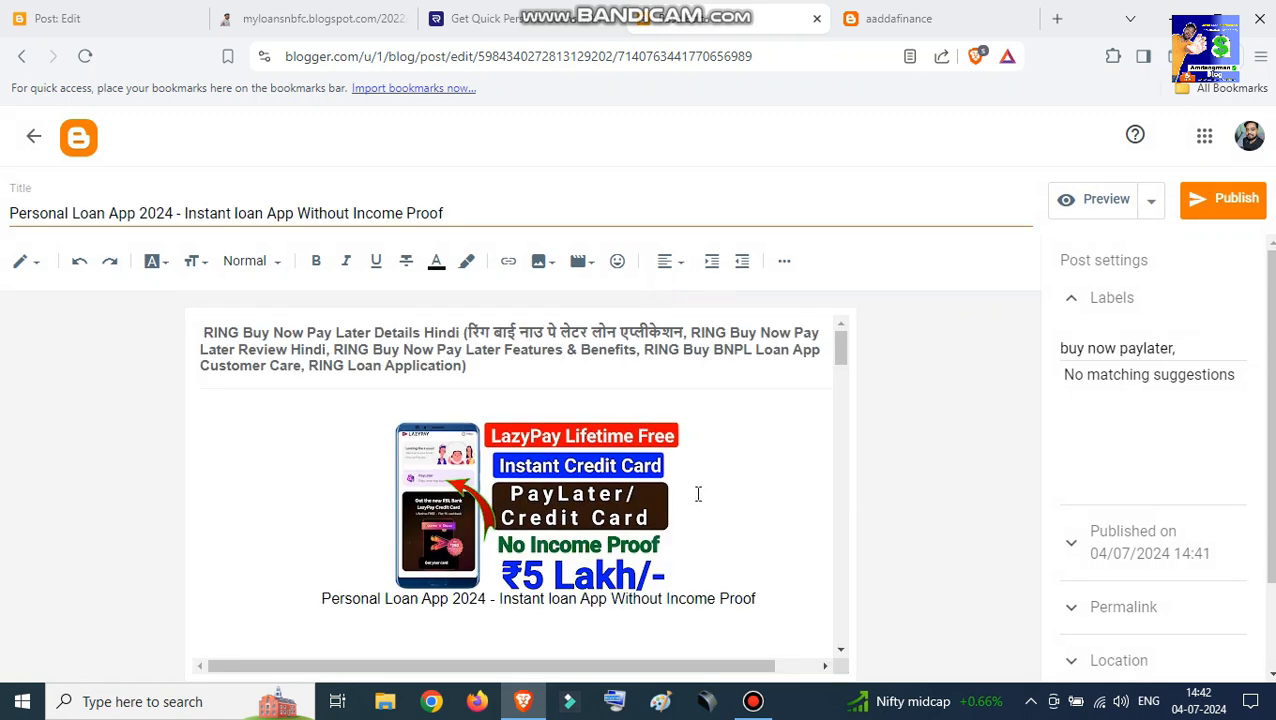
pyautogui.scroll(-10, 698, 495)
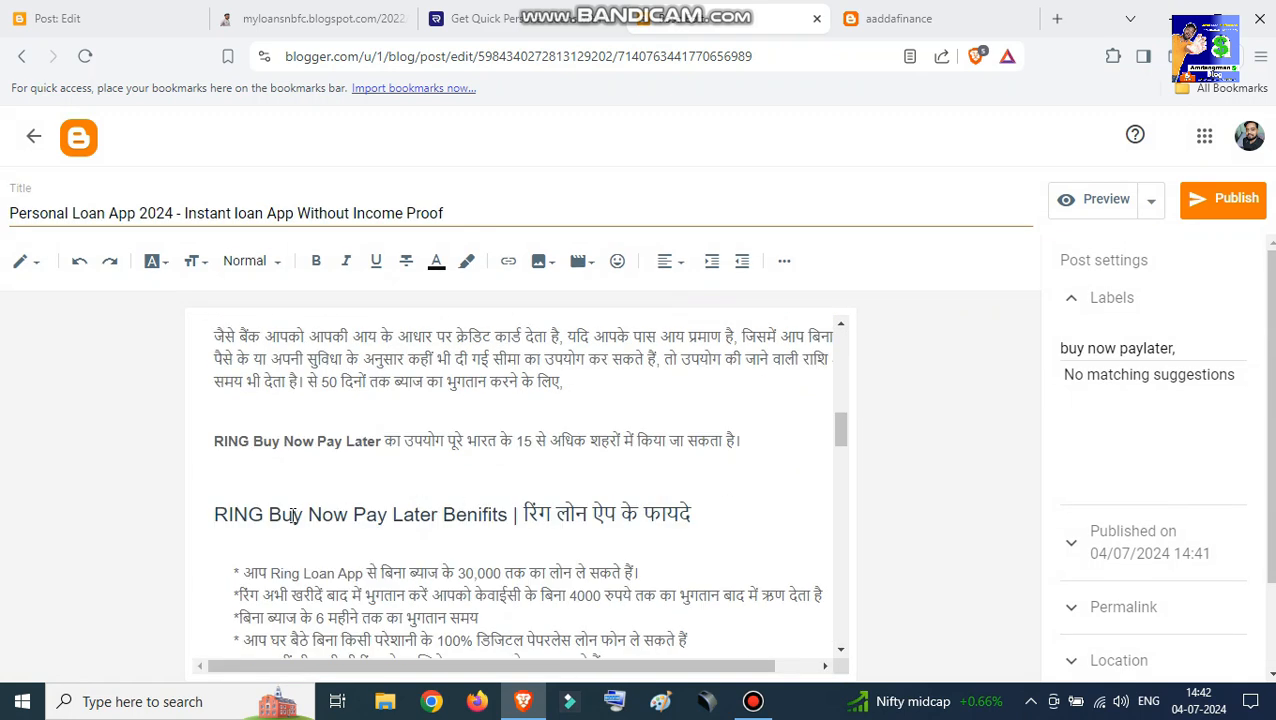
pyautogui.moveTo(214, 512); pyautogui.dragTo(723, 512)
pyautogui.click(345, 261)
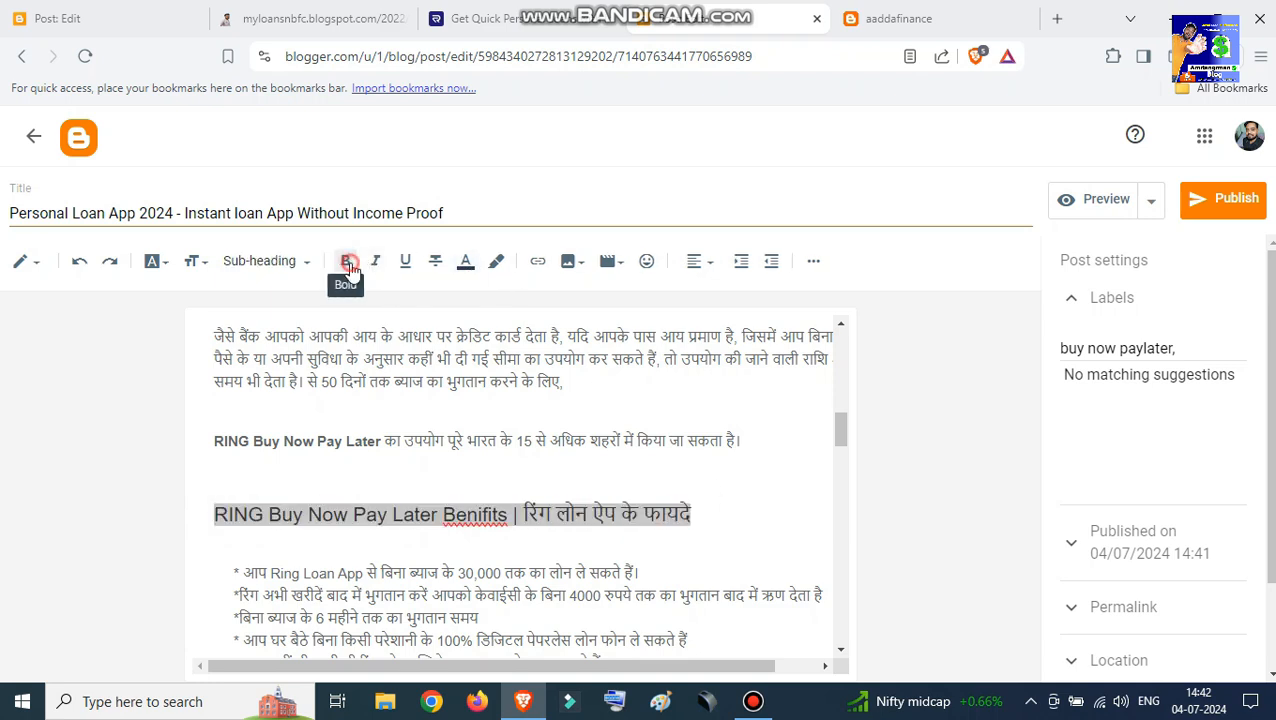
# Look through the paragraph styles and text sizes available for the benefits heading.
pyautogui.click(285, 263)
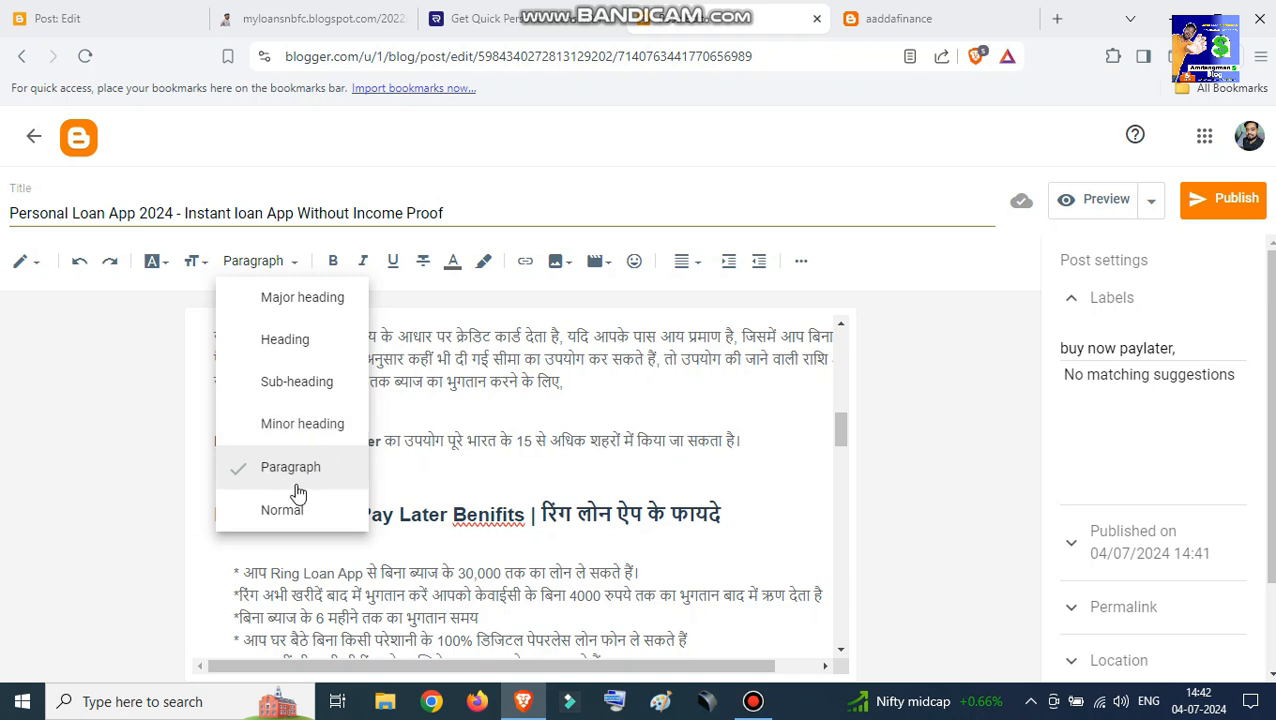
pyautogui.click(194, 261)
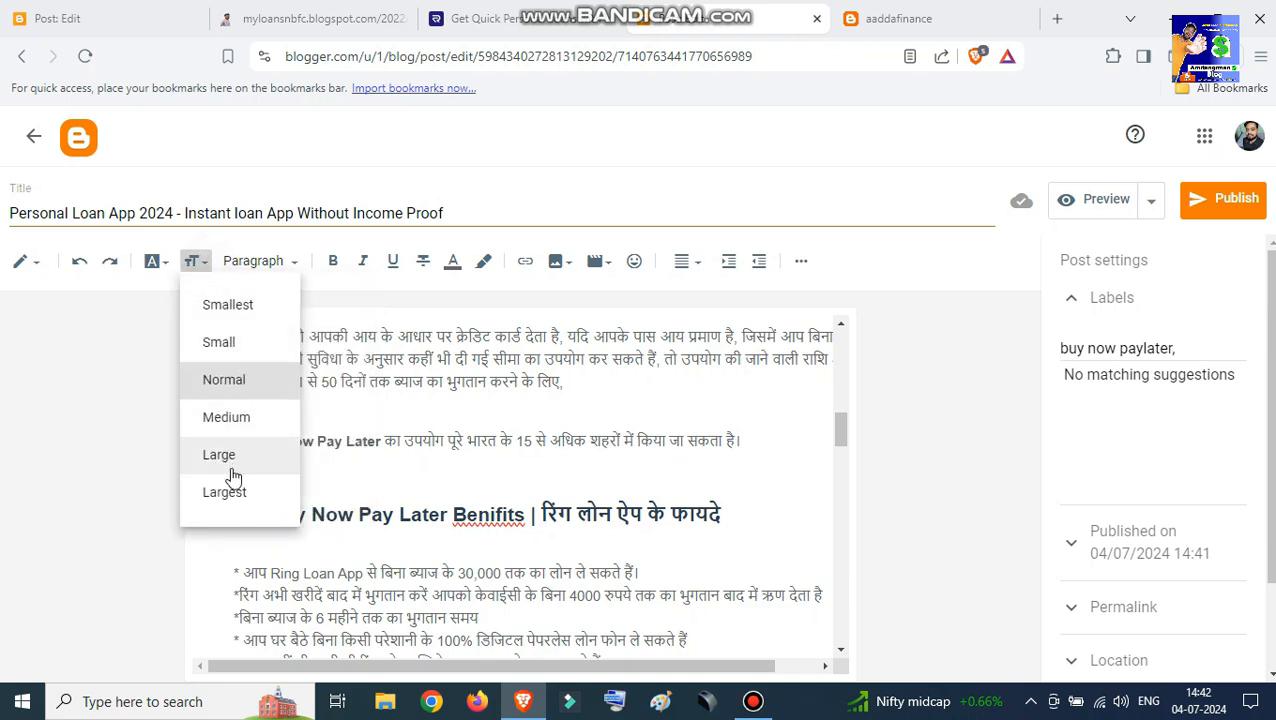
pyautogui.click(527, 472)
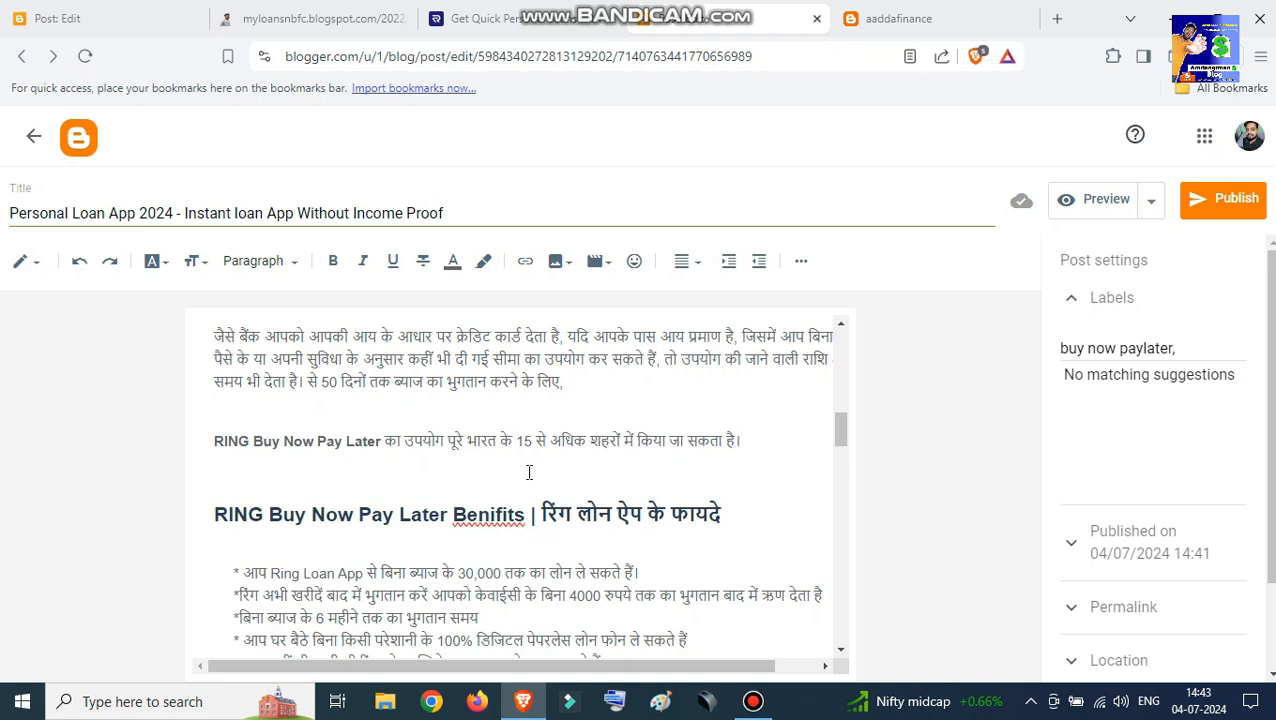
pyautogui.click(208, 443)
pyautogui.moveTo(208, 443); pyautogui.dragTo(400, 441)
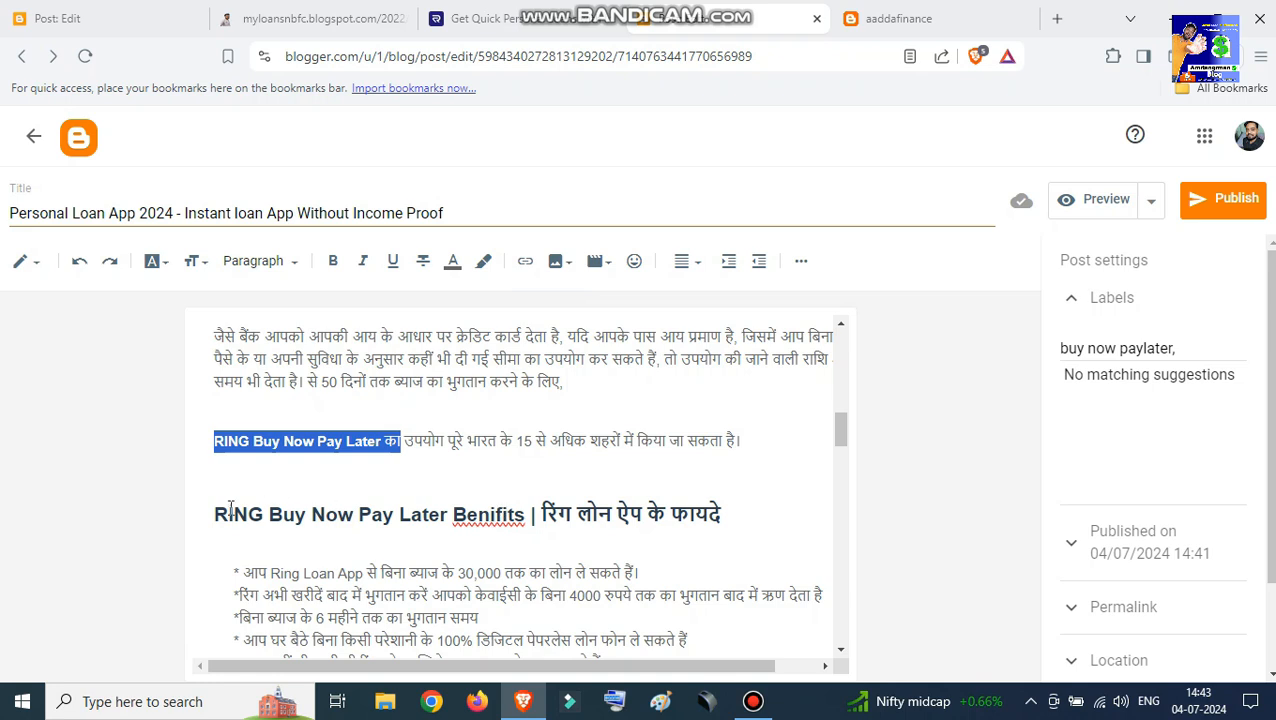
pyautogui.click(211, 218)
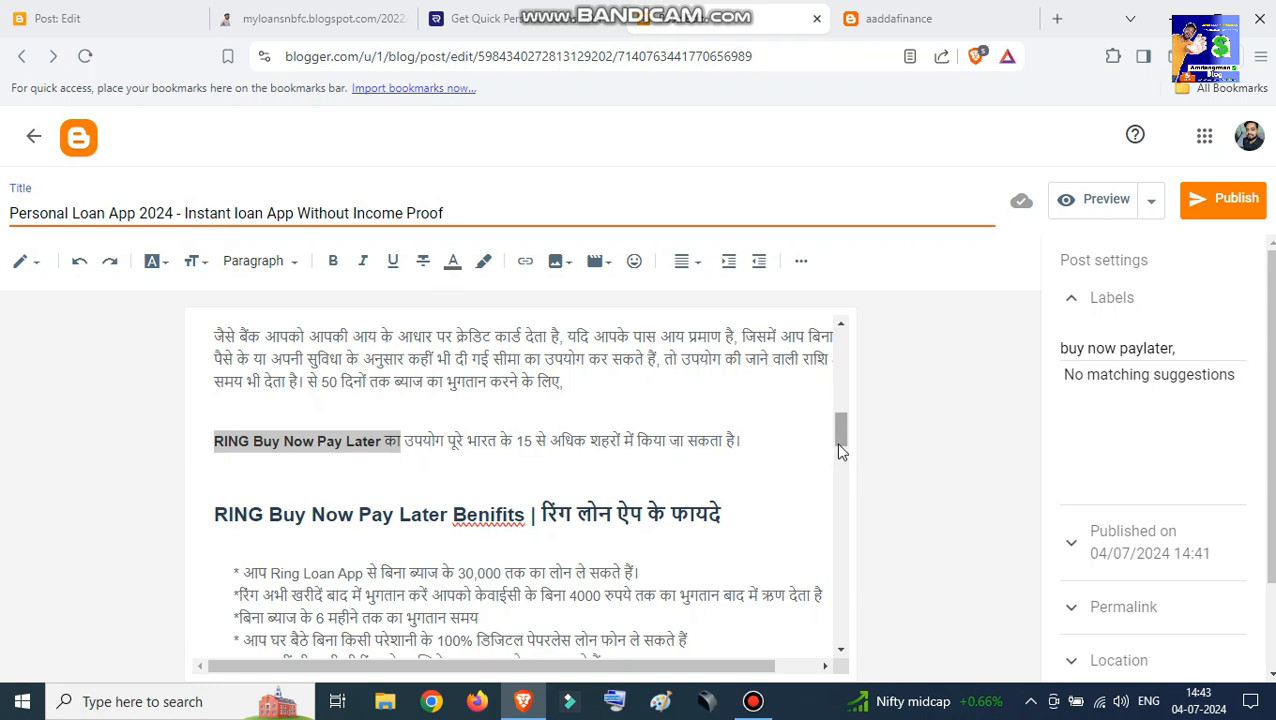
# Publish the personal loan app post to the blog and confirm the publication.
pyautogui.moveTo(836, 439); pyautogui.dragTo(834, 335)
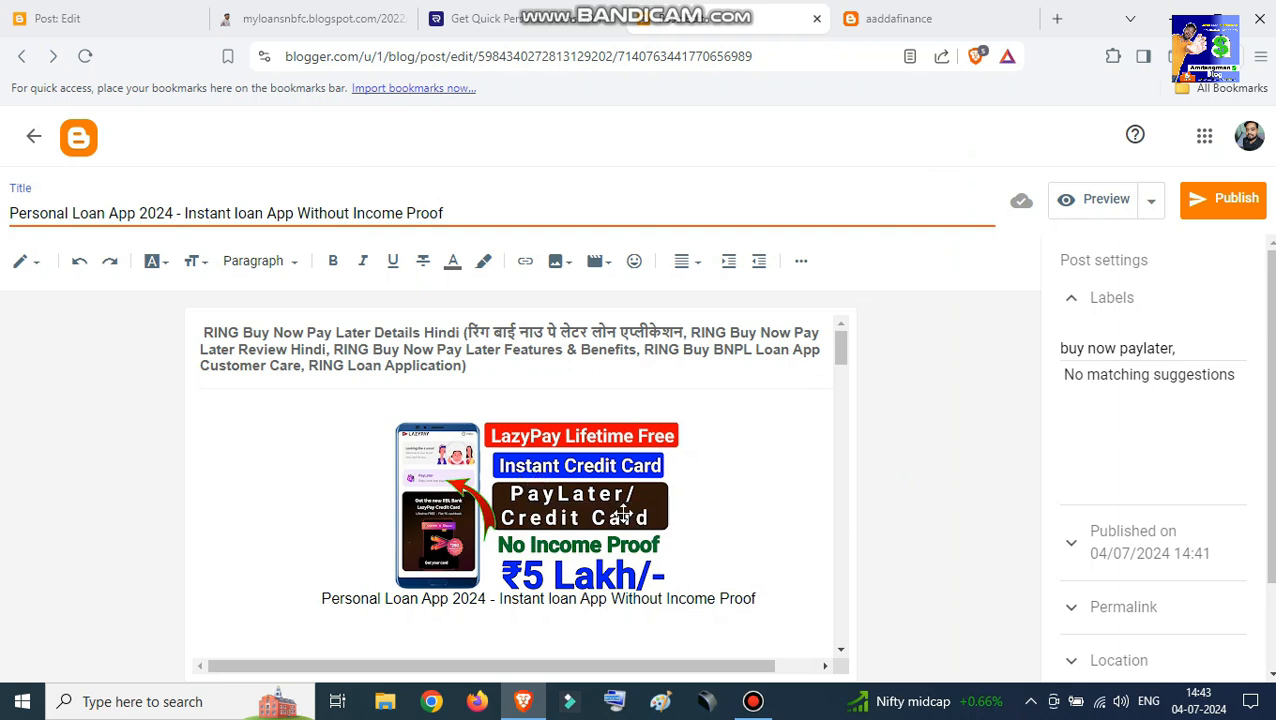
pyautogui.click(1226, 203)
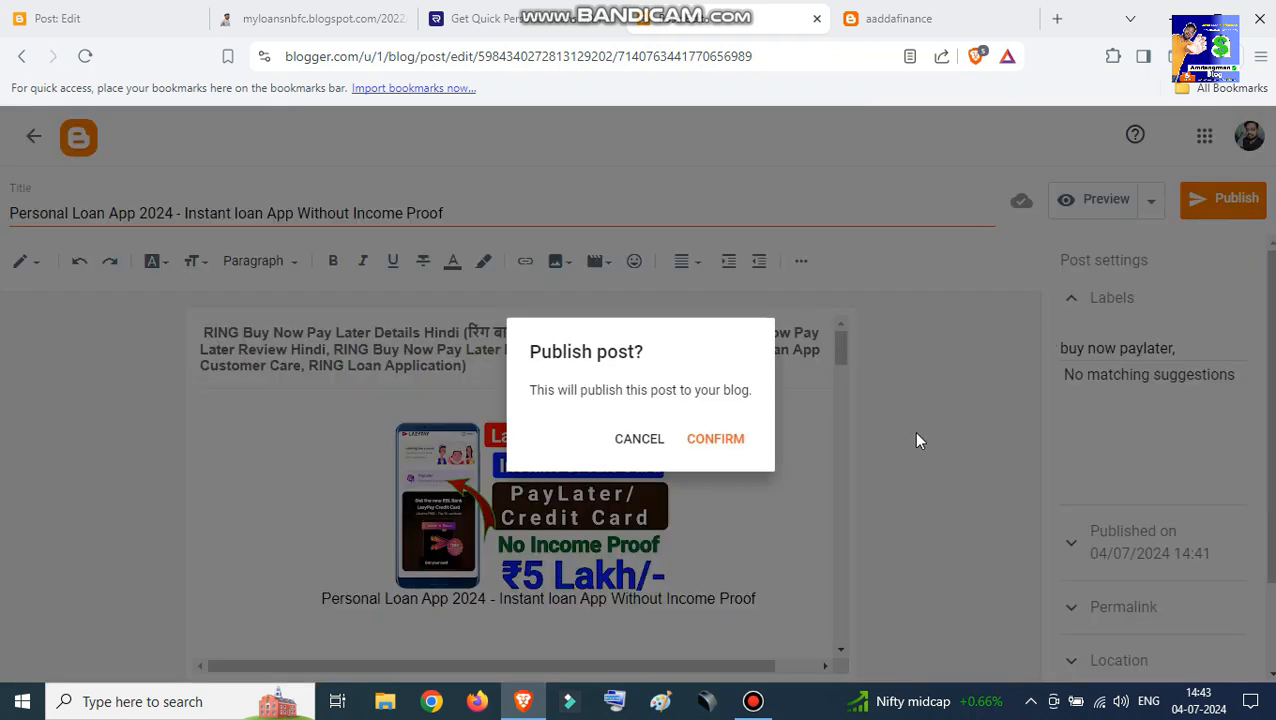
pyautogui.click(720, 443)
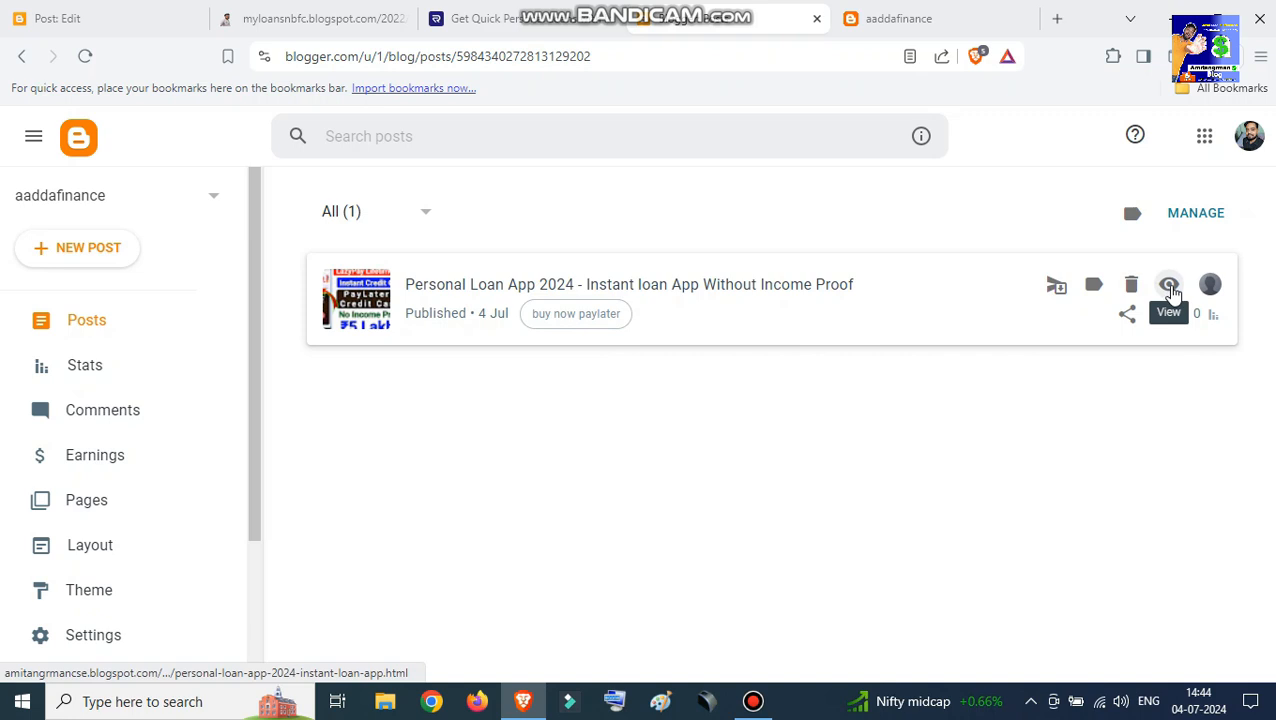
# View the published post on the live blog and check the article down to its label and comment area.
pyautogui.click(1170, 286)
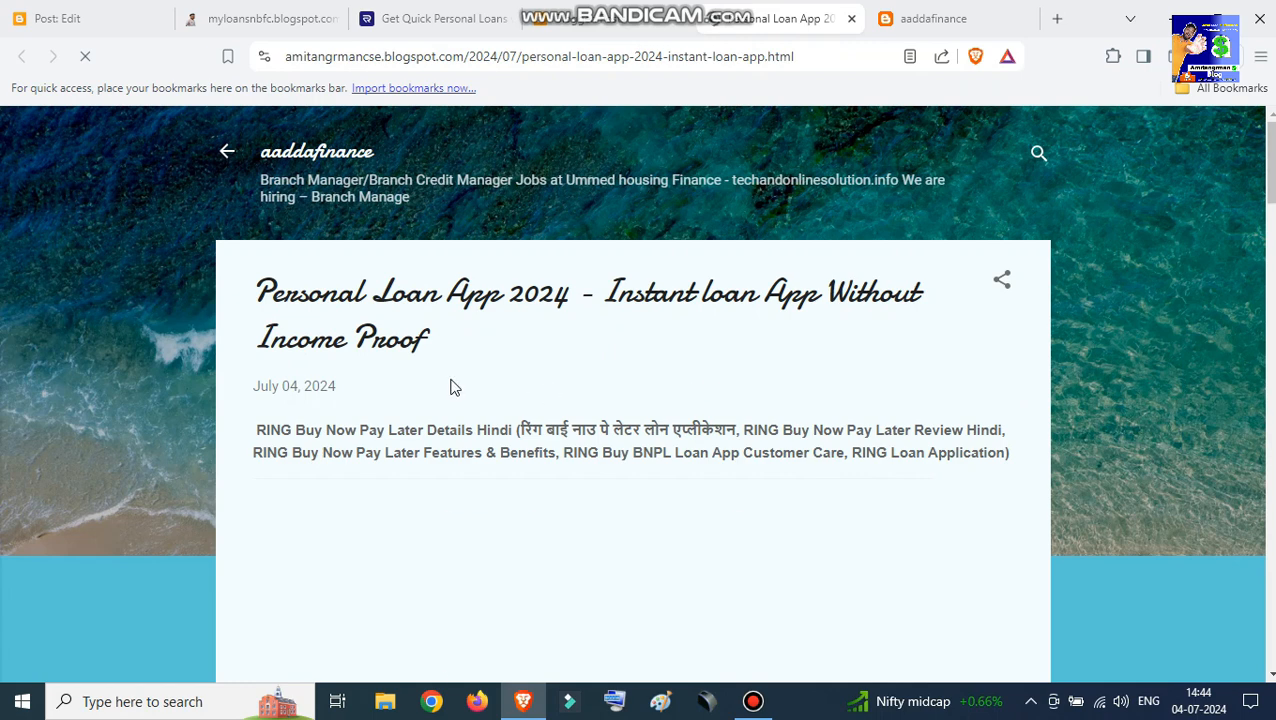
pyautogui.scroll(-1, 455, 388)
pyautogui.scroll(-12, 630, 408)
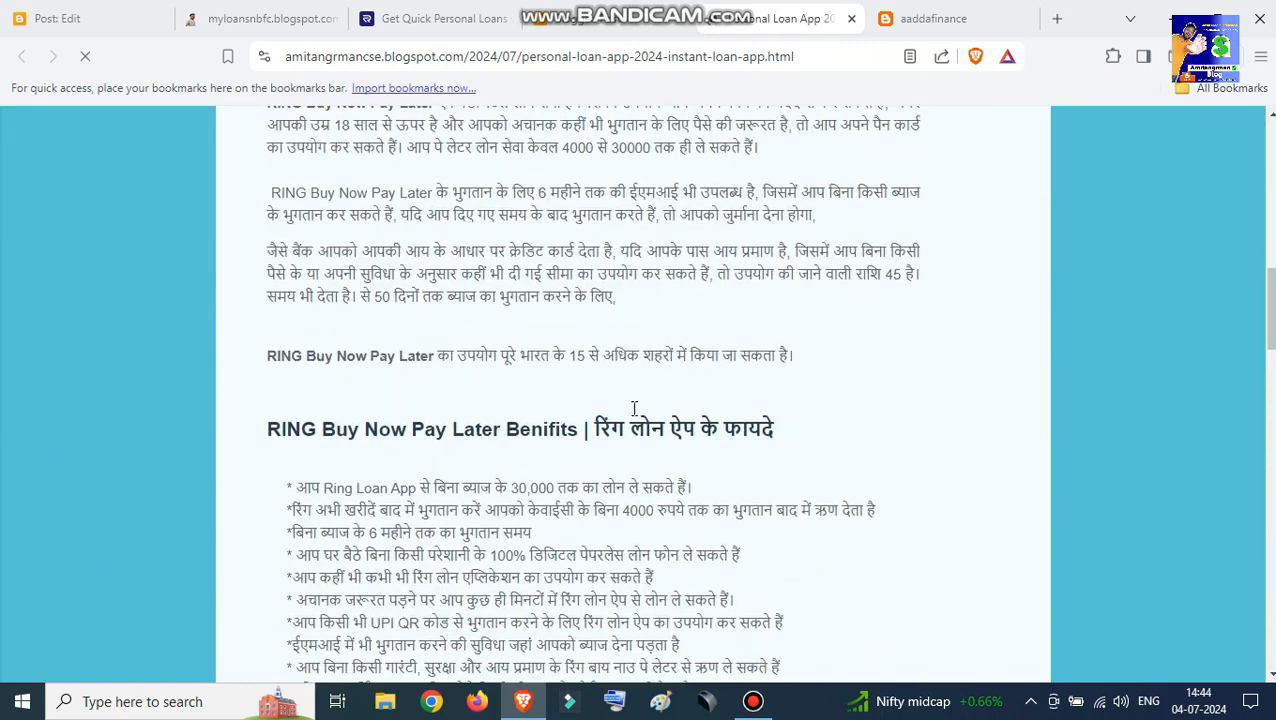
pyautogui.scroll(-15, 634, 410)
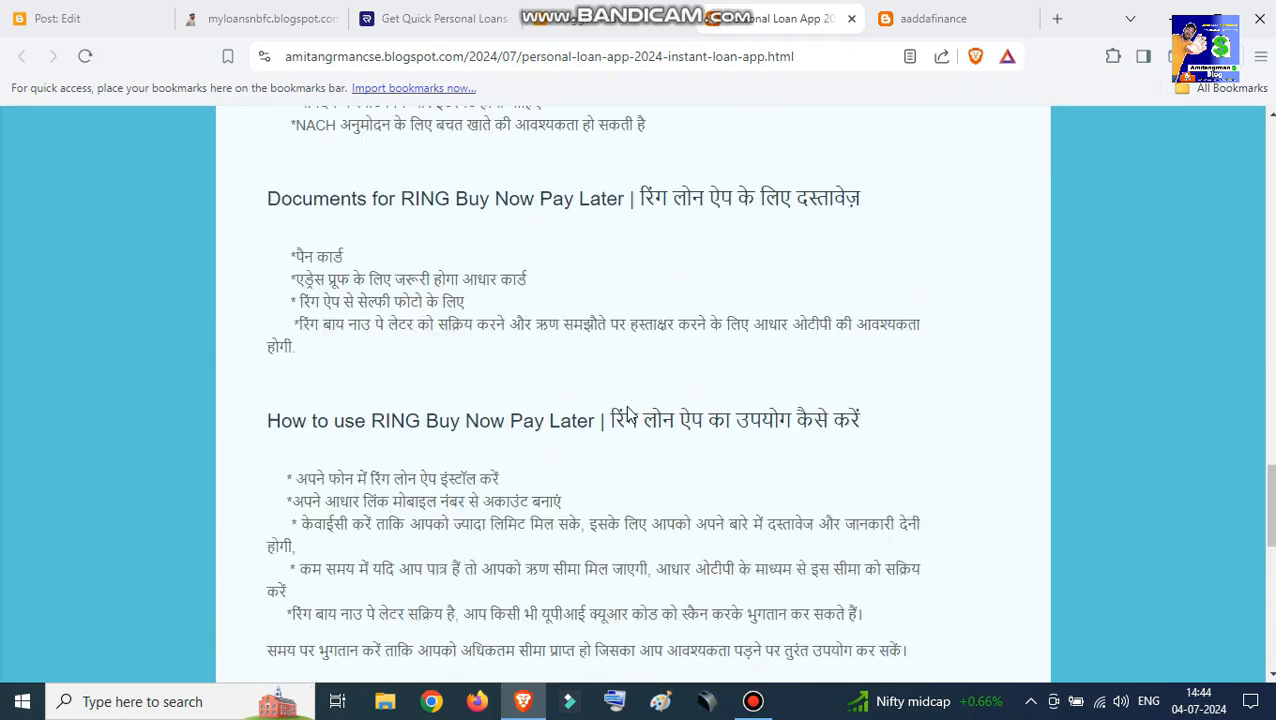
pyautogui.scroll(-8, 628, 413)
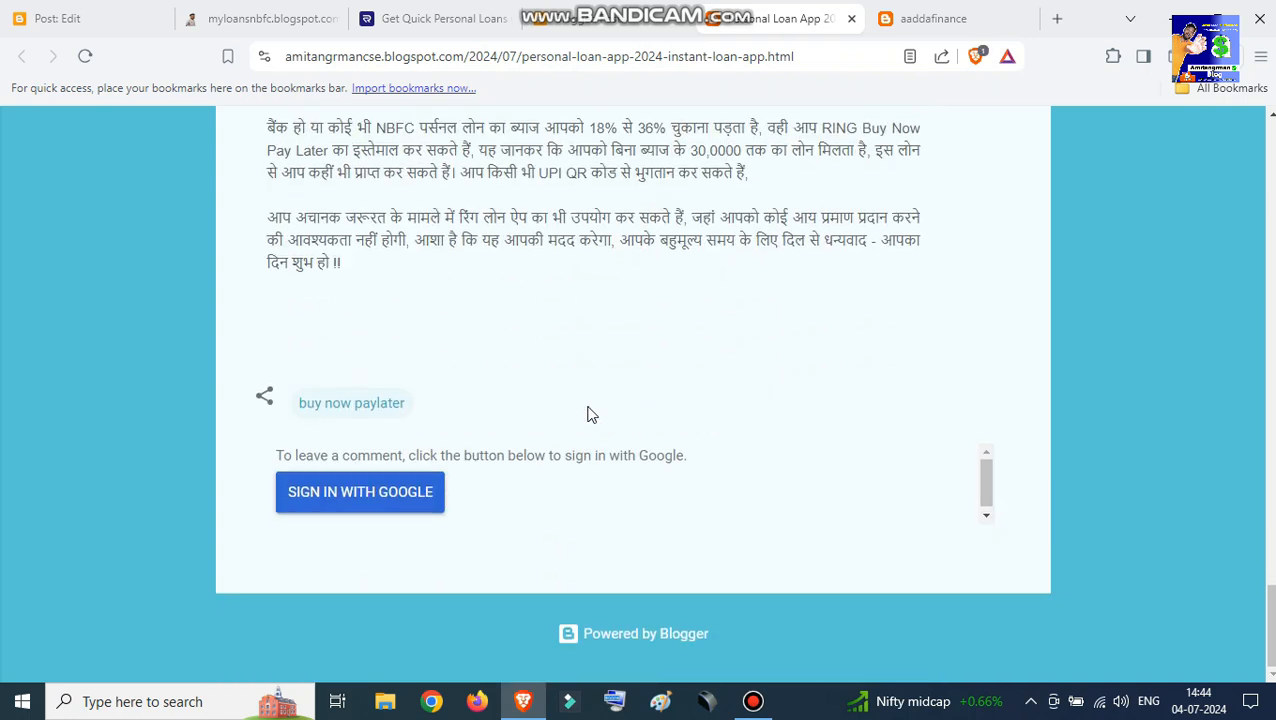
# Examine the published post's full web address and look back over the article's sections and headings.
pyautogui.click(302, 62)
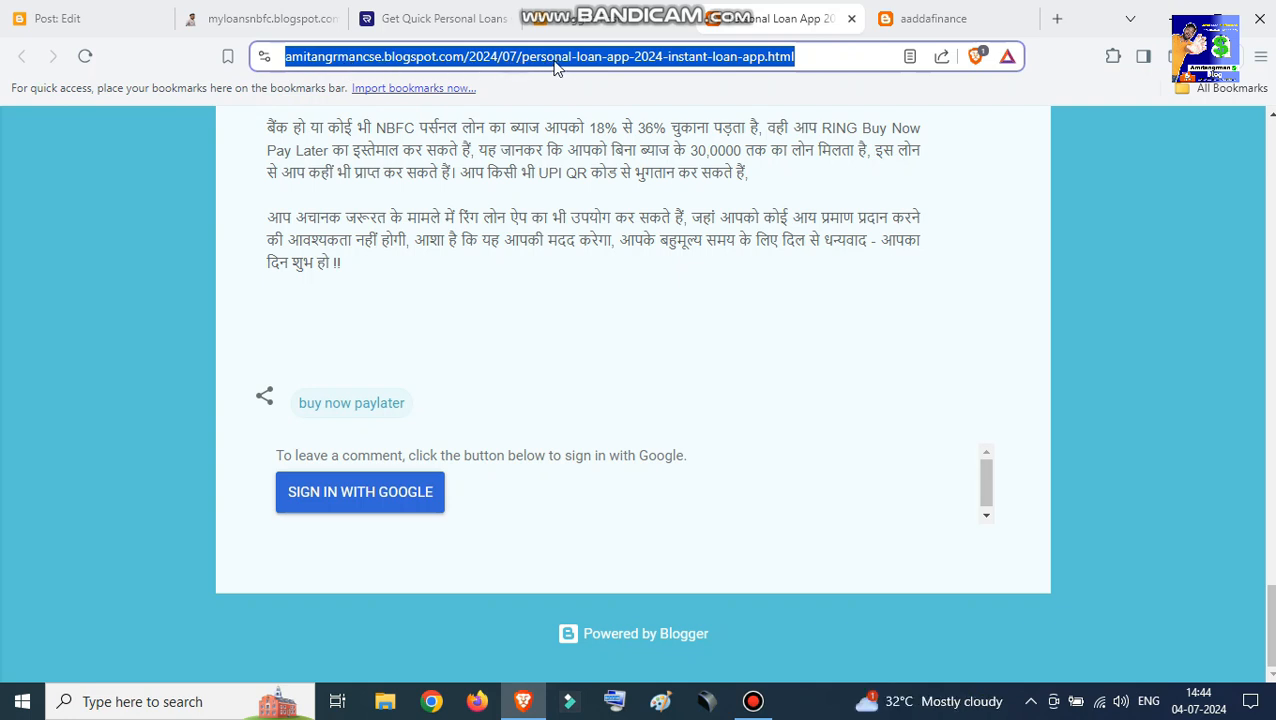
pyautogui.click(805, 55)
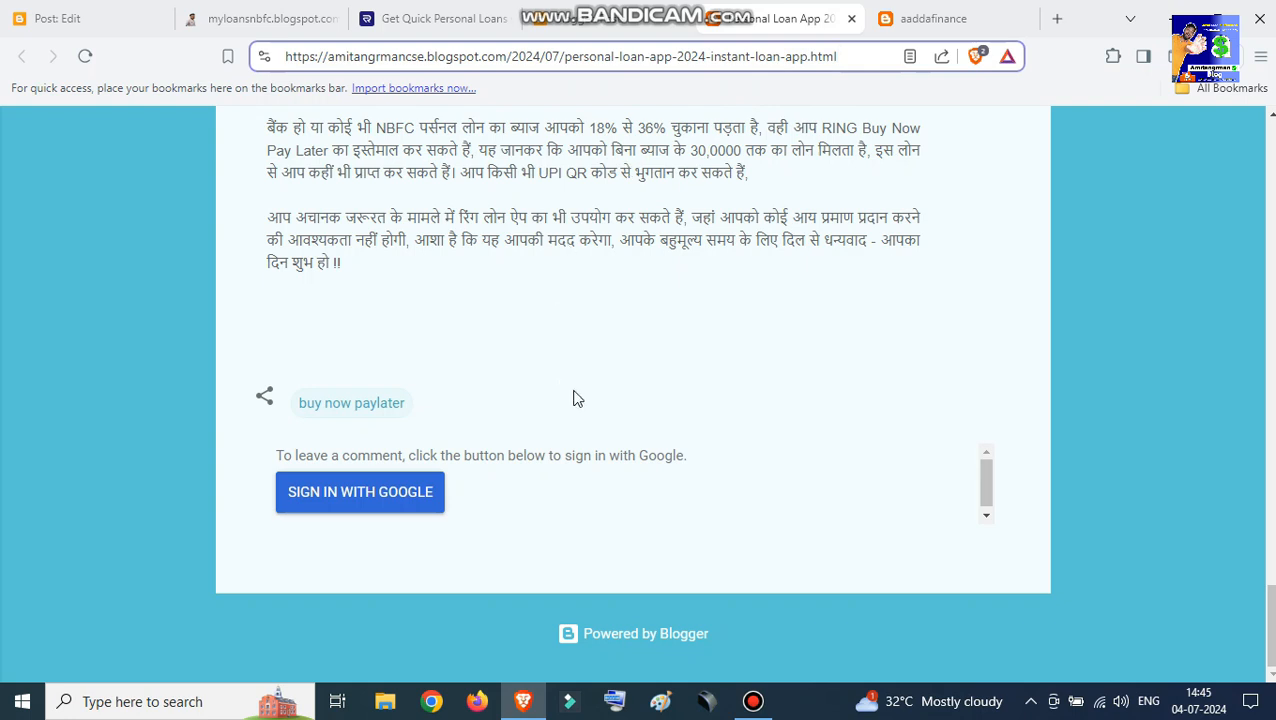
pyautogui.scroll(2, 675, 358)
pyautogui.scroll(4, 676, 358)
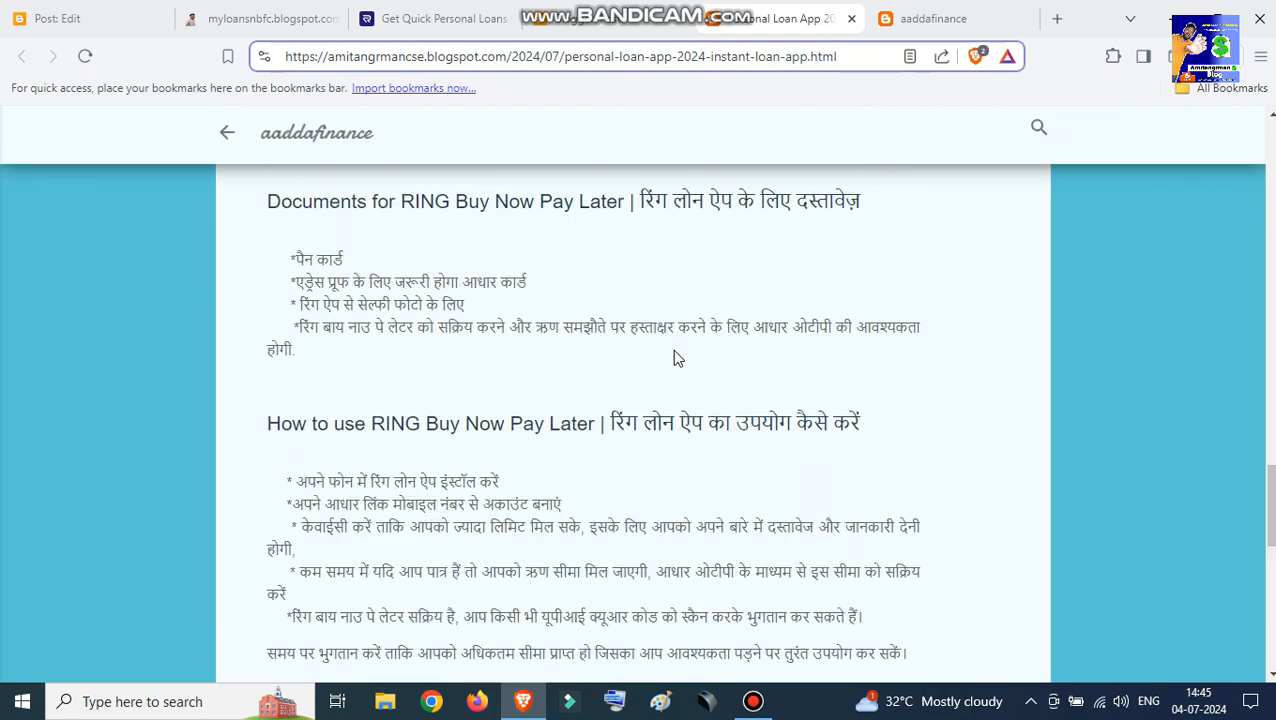
pyautogui.scroll(-5, 688, 410)
pyautogui.scroll(-5, 688, 410)
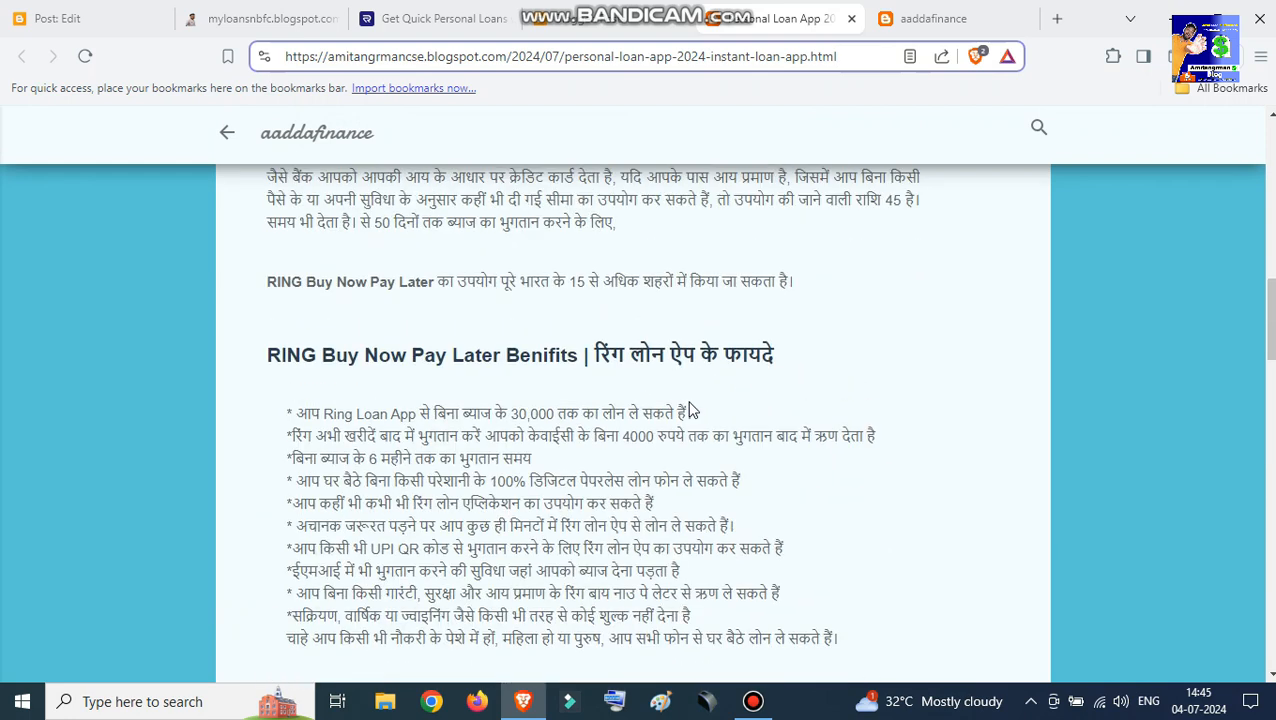
pyautogui.scroll(10, 690, 410)
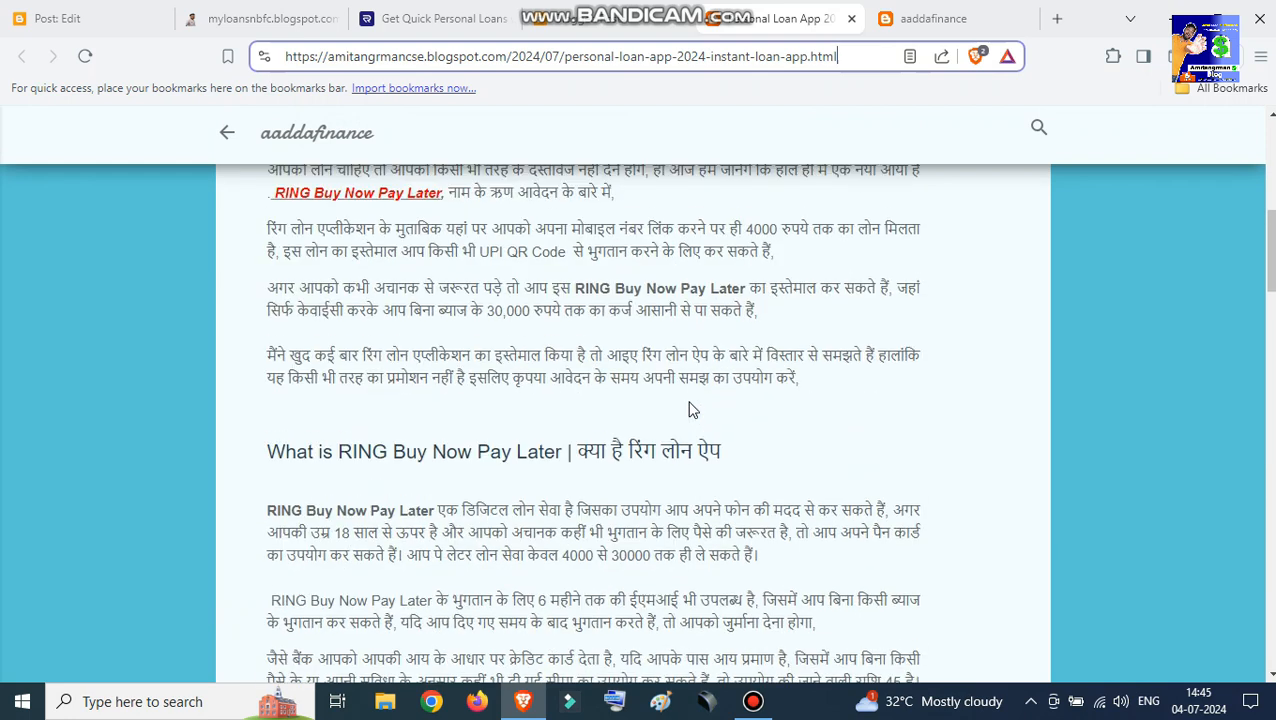